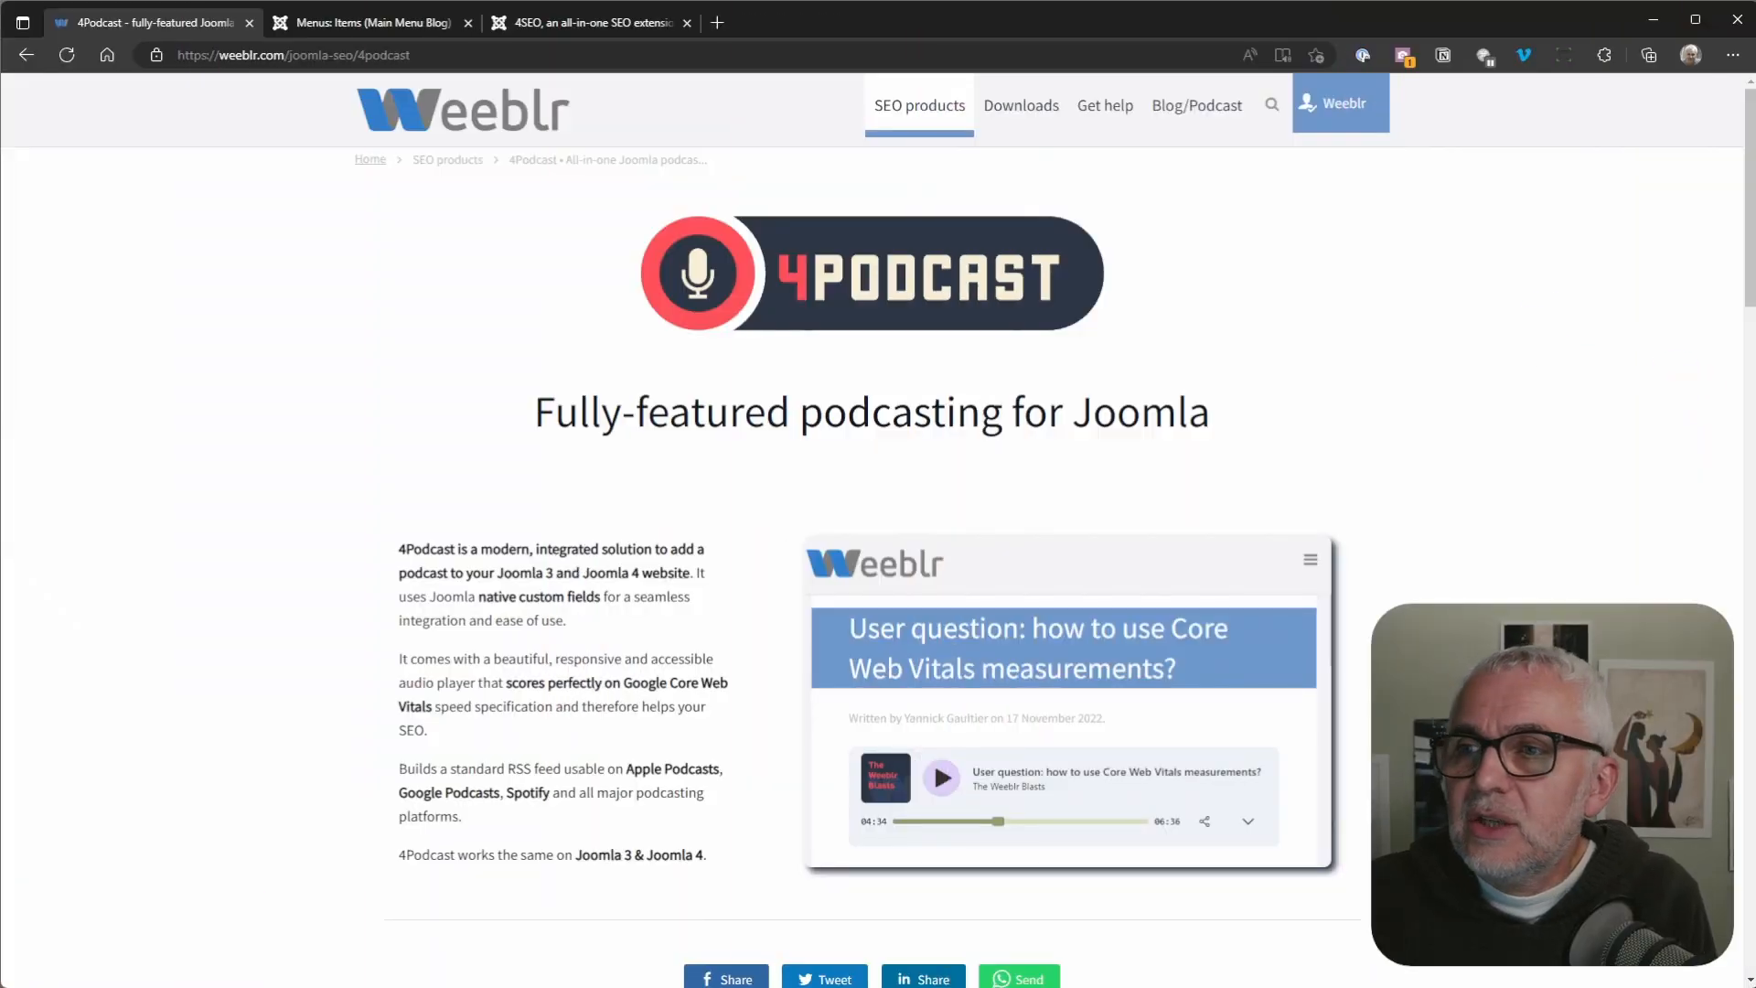
# Step: Open the Weeblr Blog/Podcast page and briefly play the "4SEF and 4Podcast released today" episode in its audio player, then pause it
pyautogui.click(1187, 117)
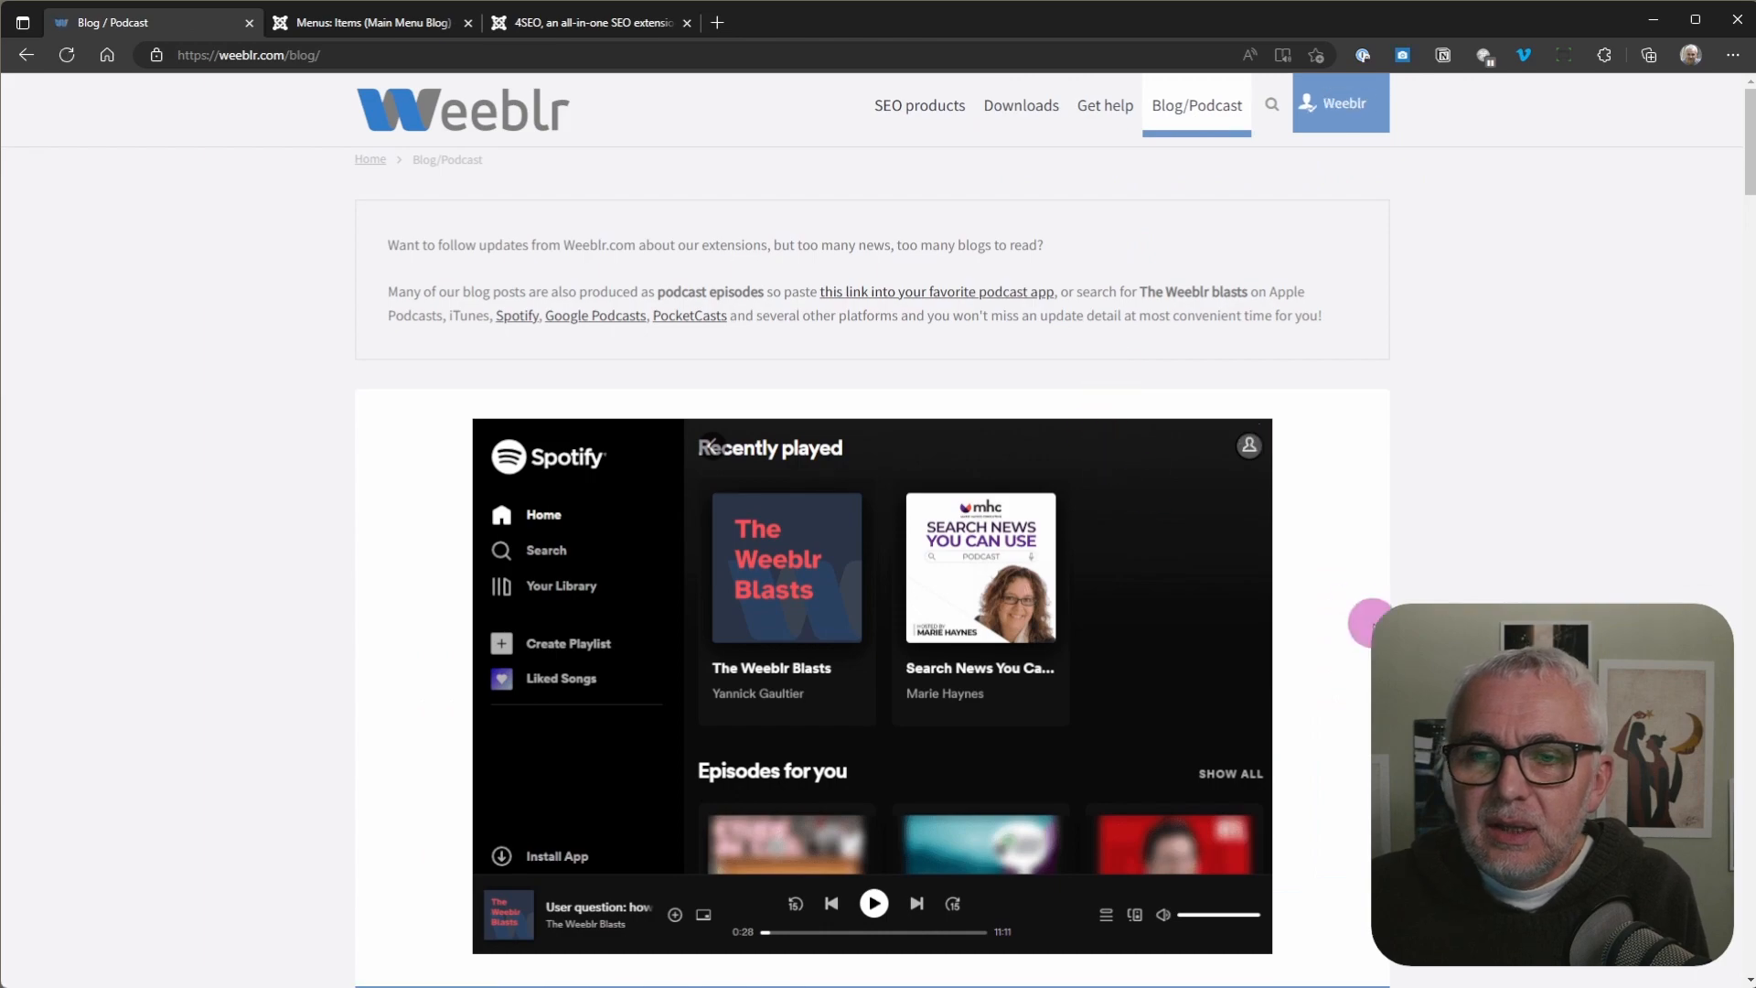
pyautogui.scroll(-15, 1372, 624)
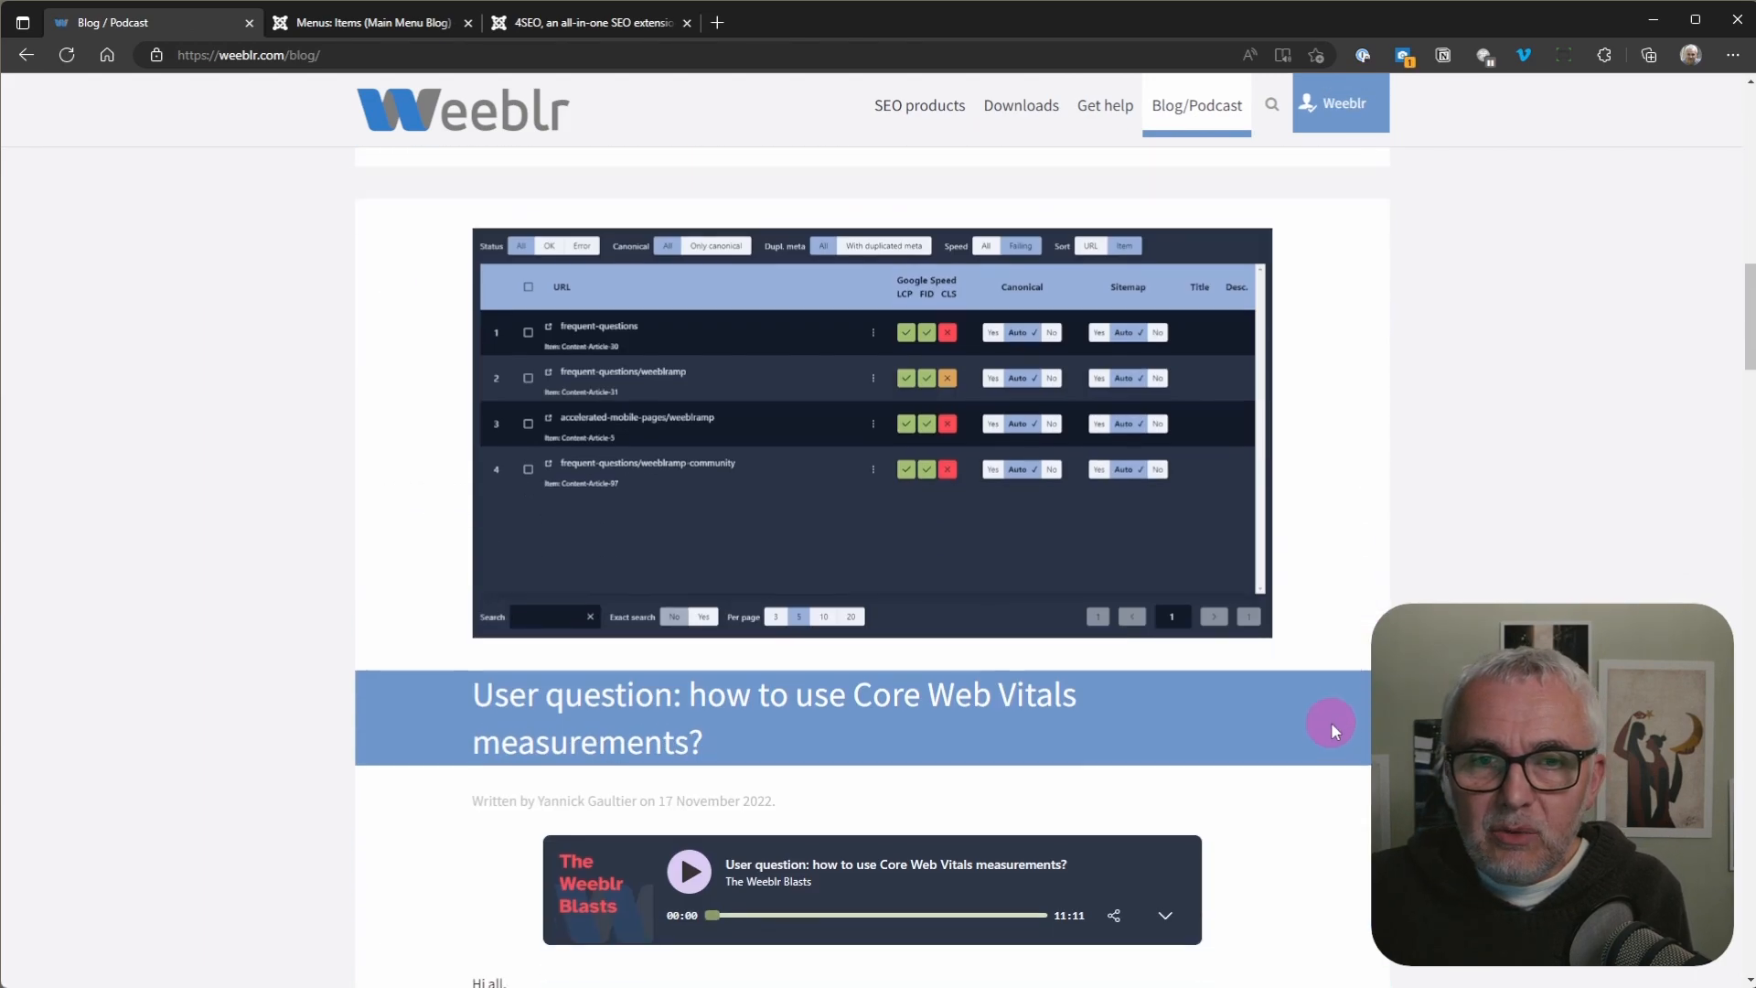
pyautogui.scroll(6, 1416, 581)
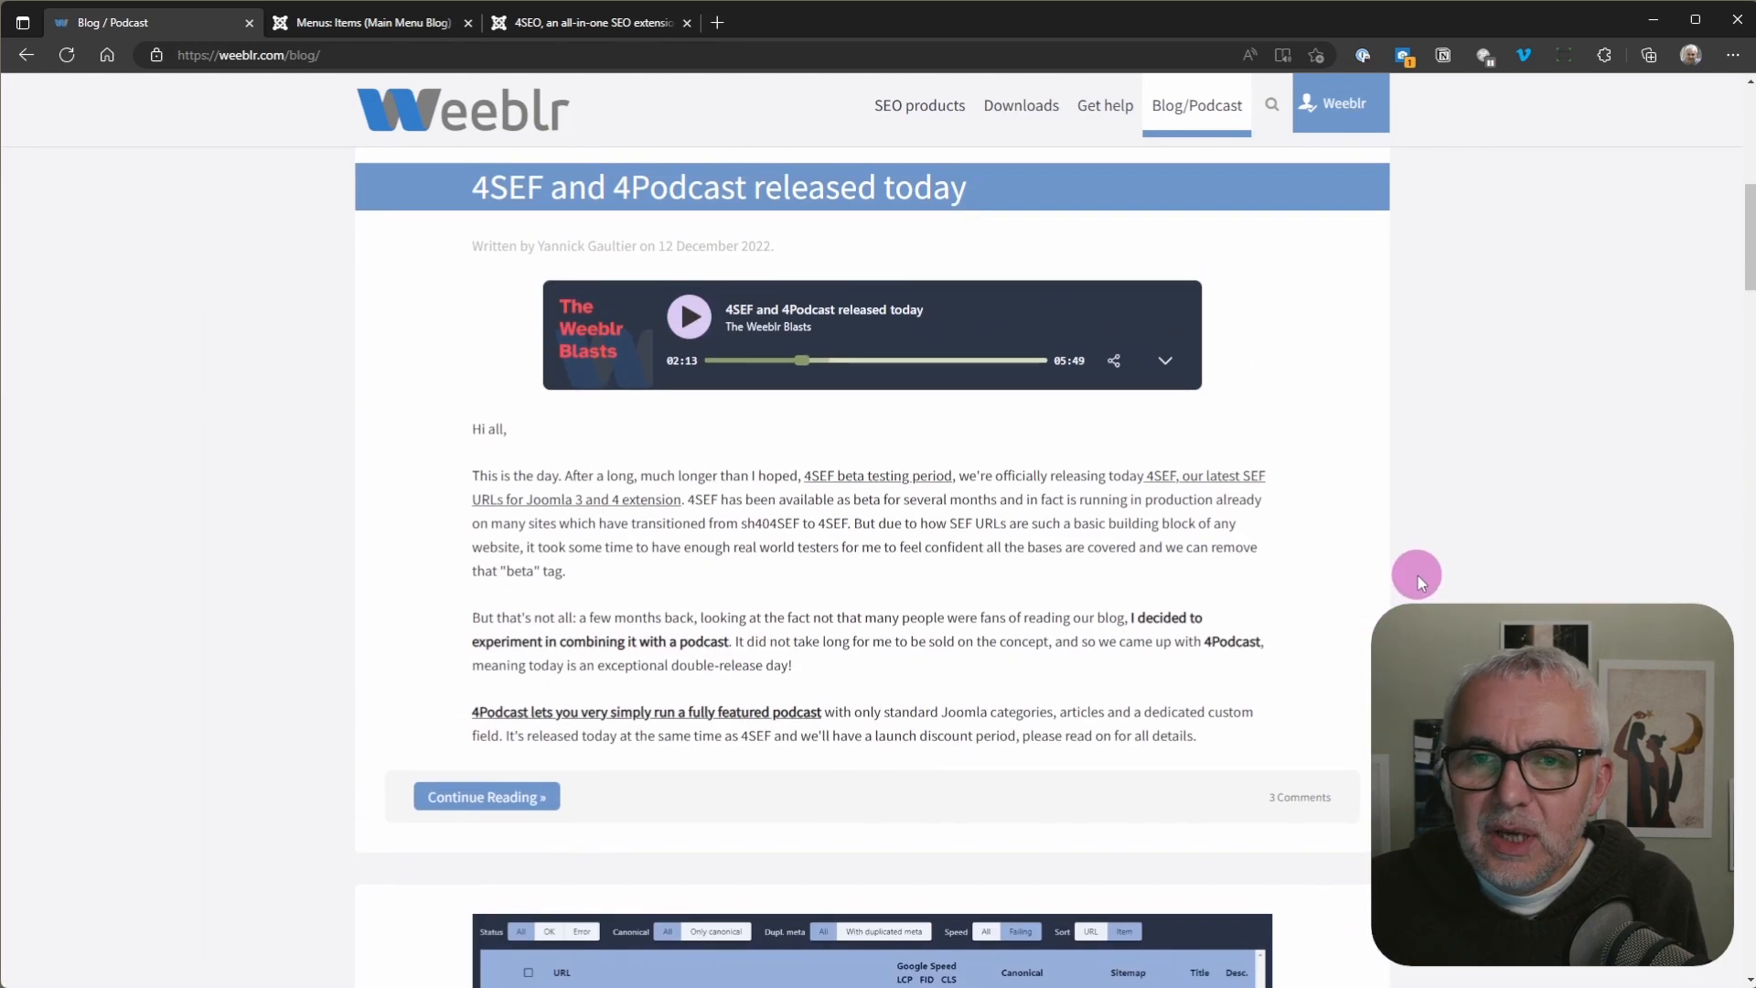
pyautogui.scroll(2, 1417, 575)
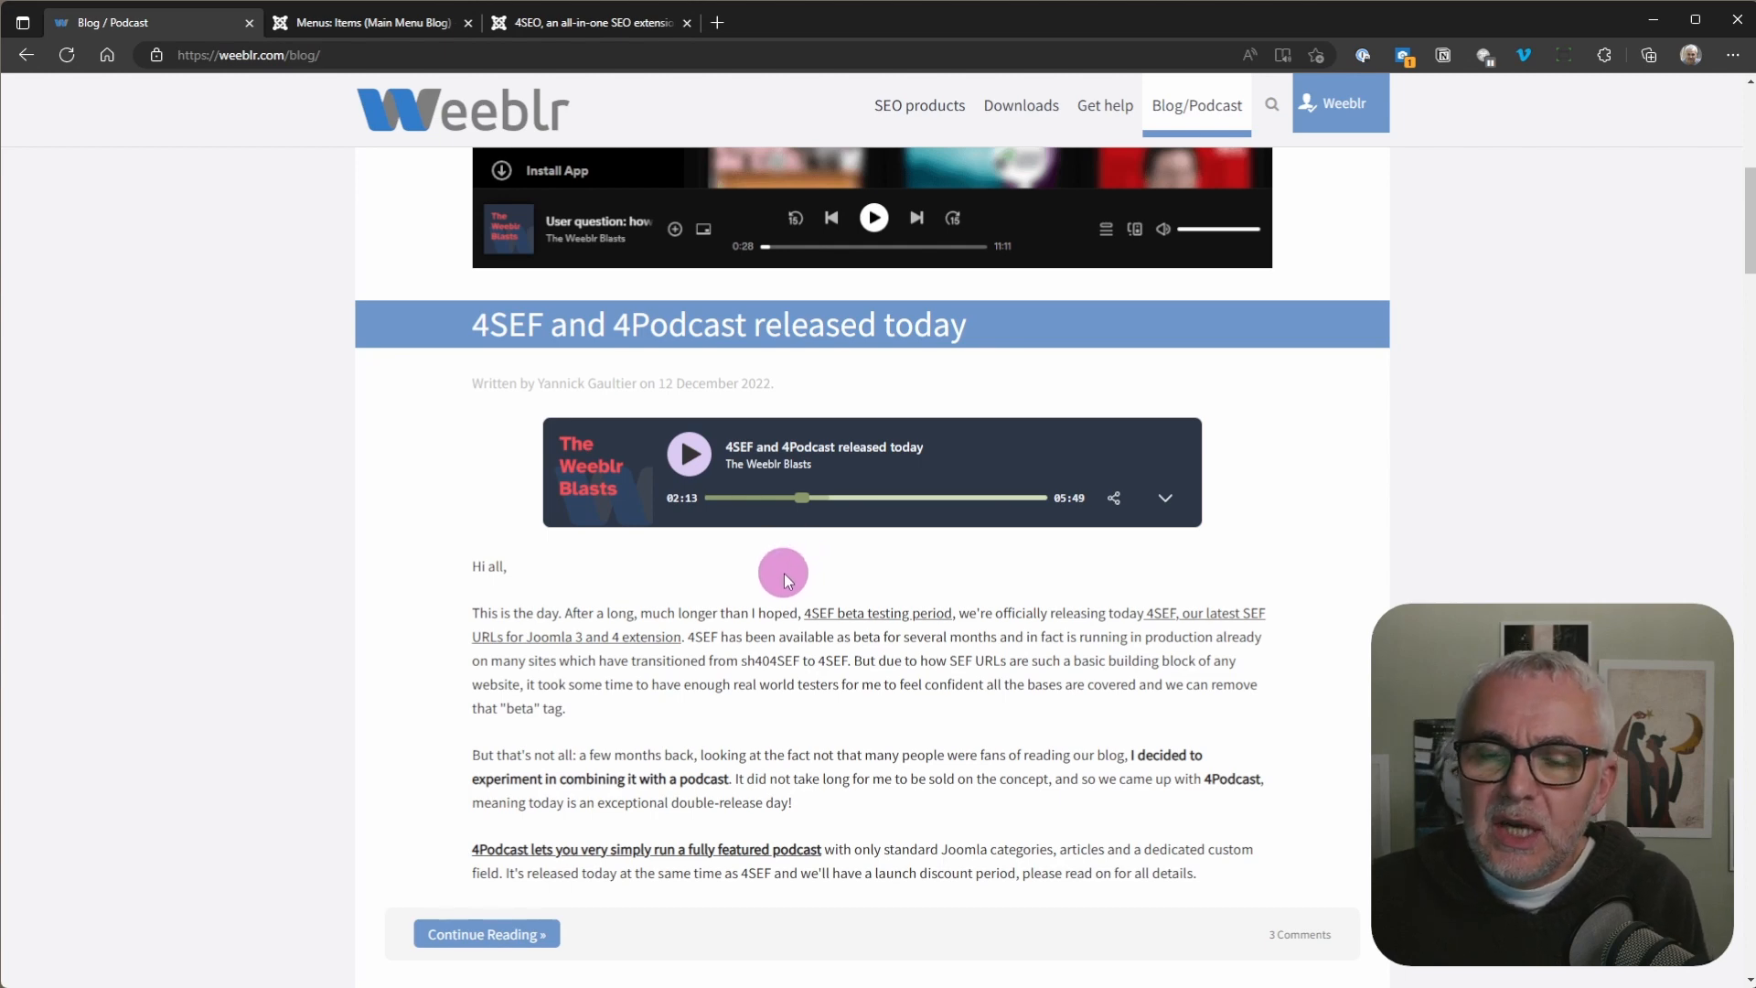
pyautogui.click(691, 465)
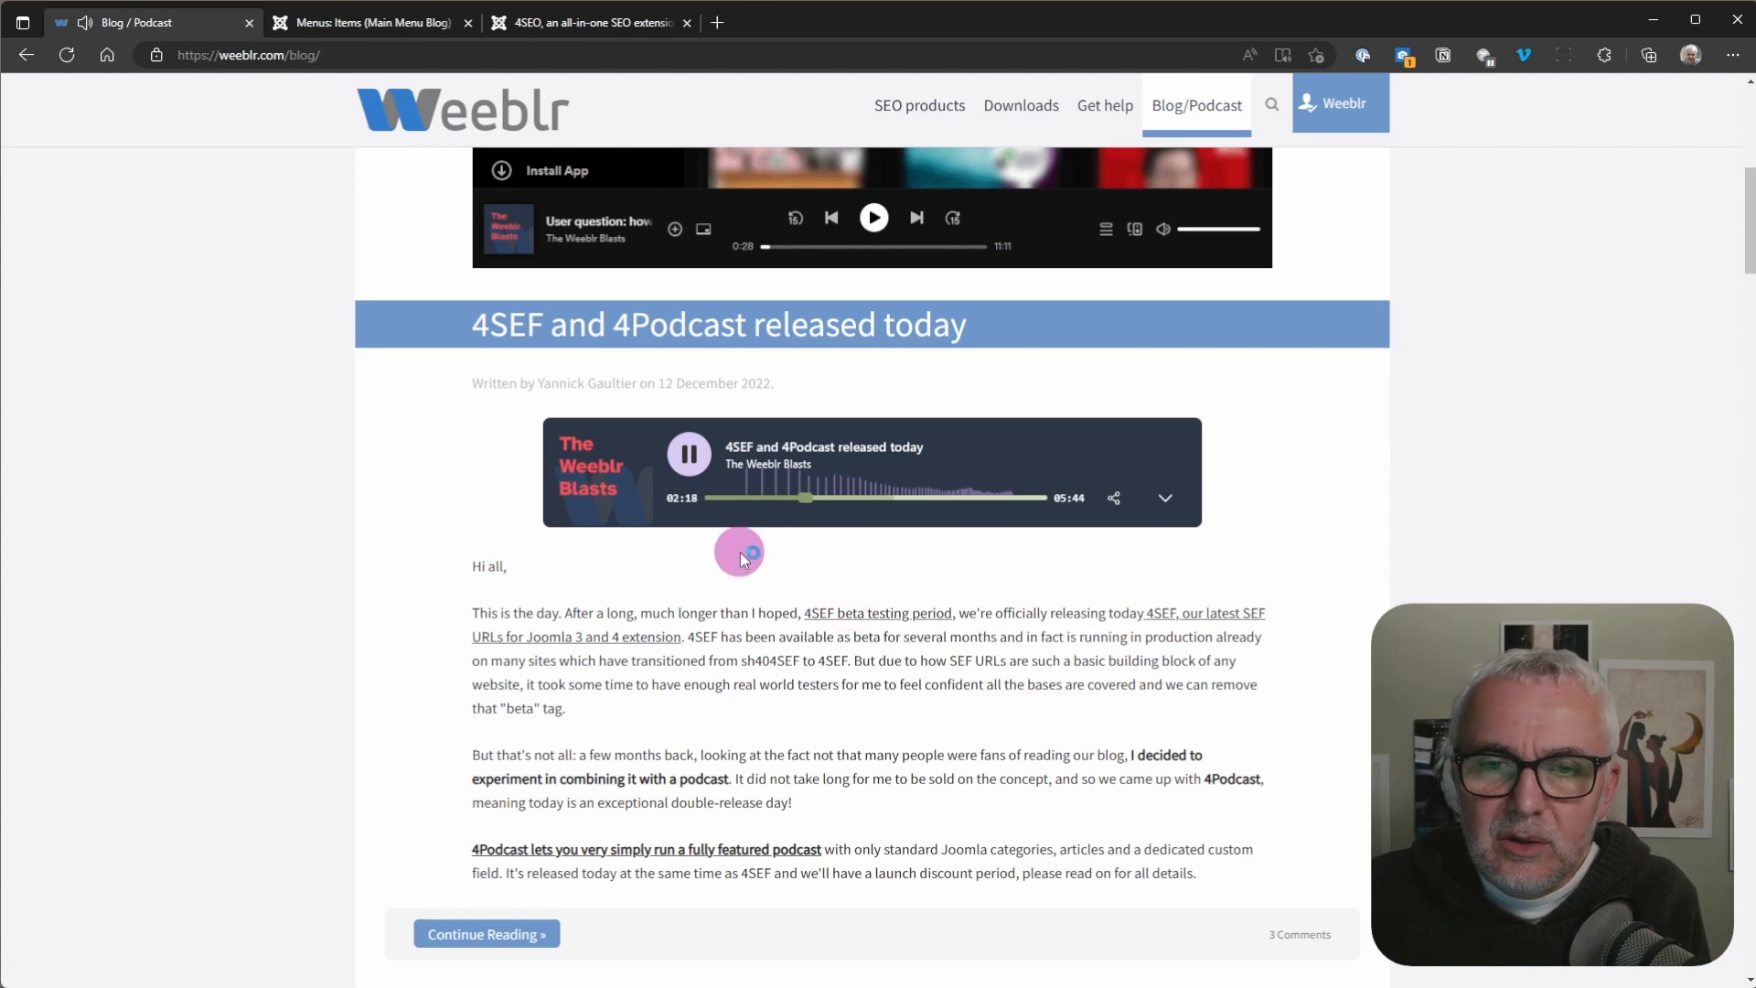
pyautogui.click(689, 454)
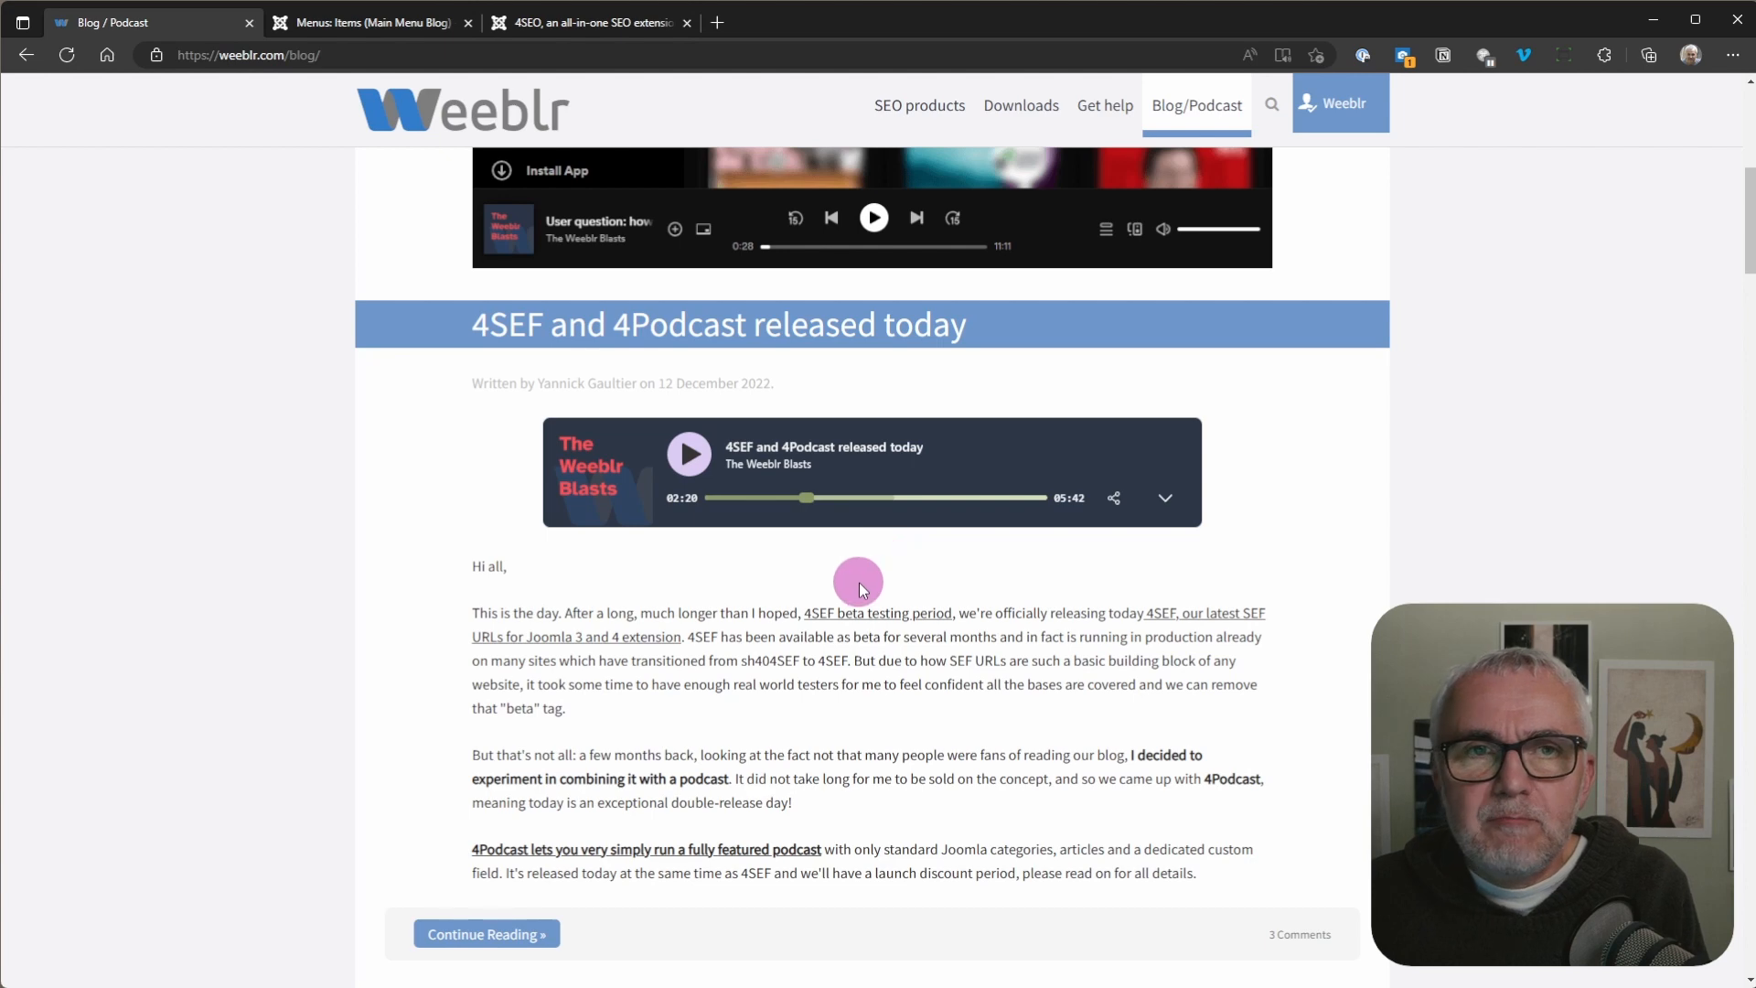
# Step: Switch to the Joomla administration and install the 4Podcast extension from its local package file
pyautogui.click(347, 28)
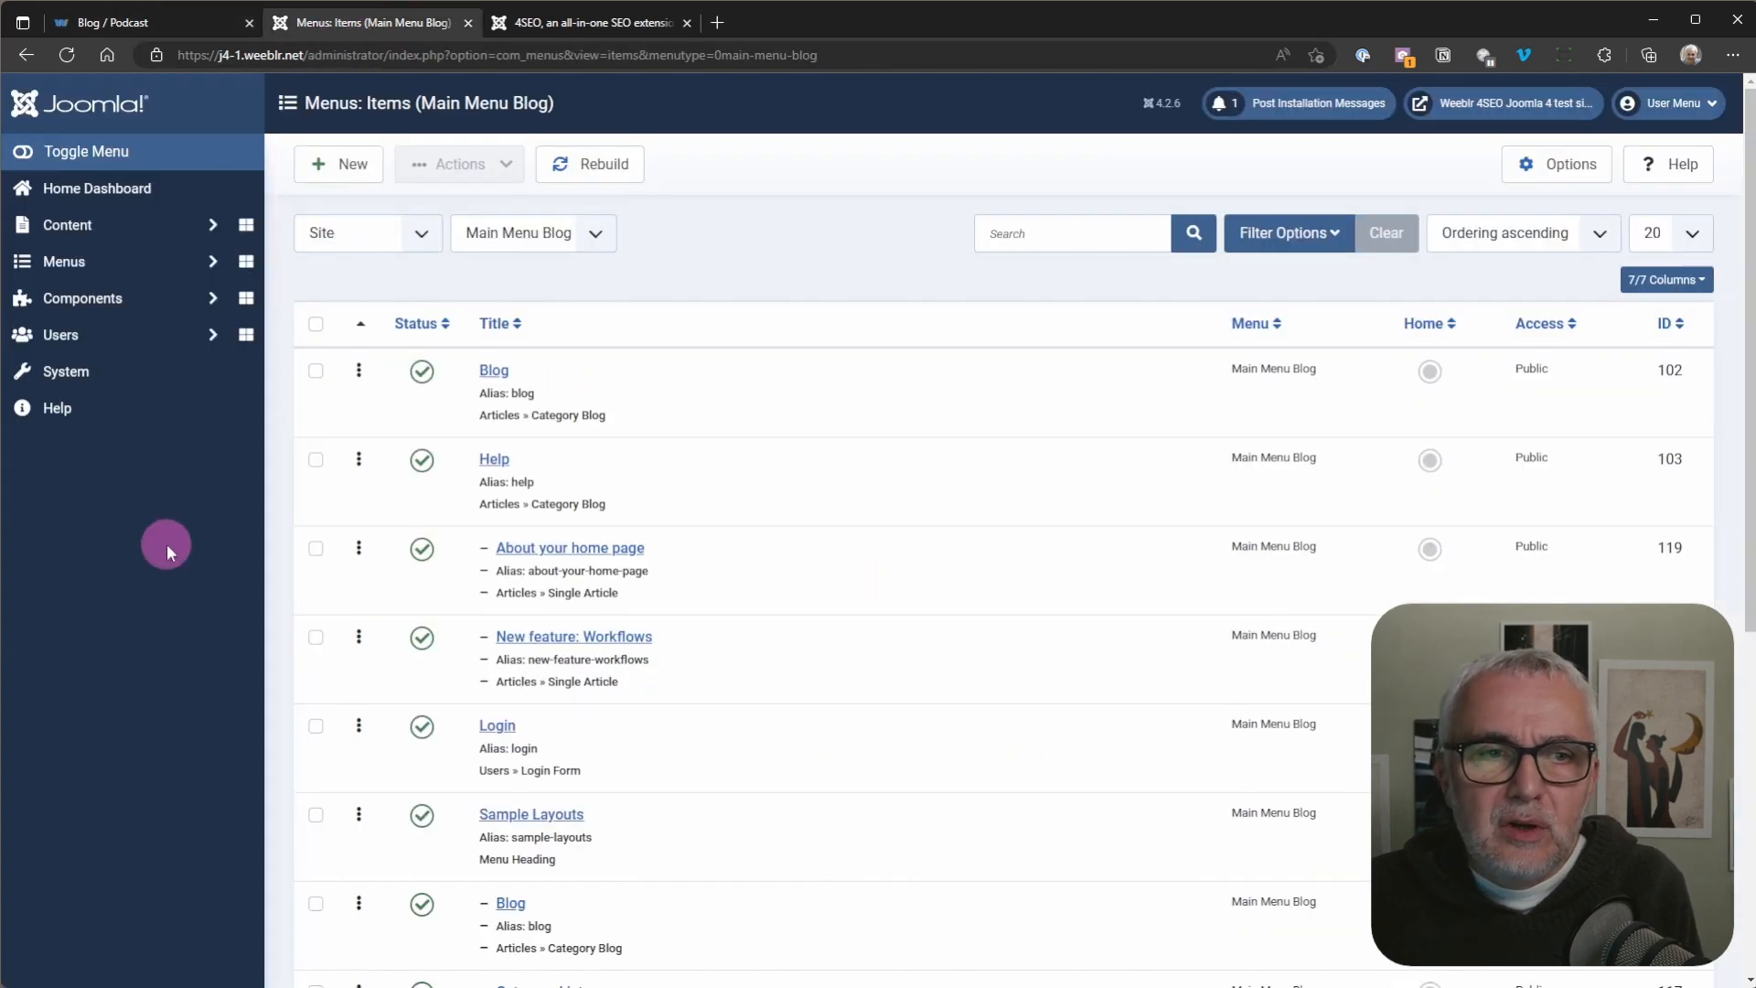
pyautogui.click(78, 384)
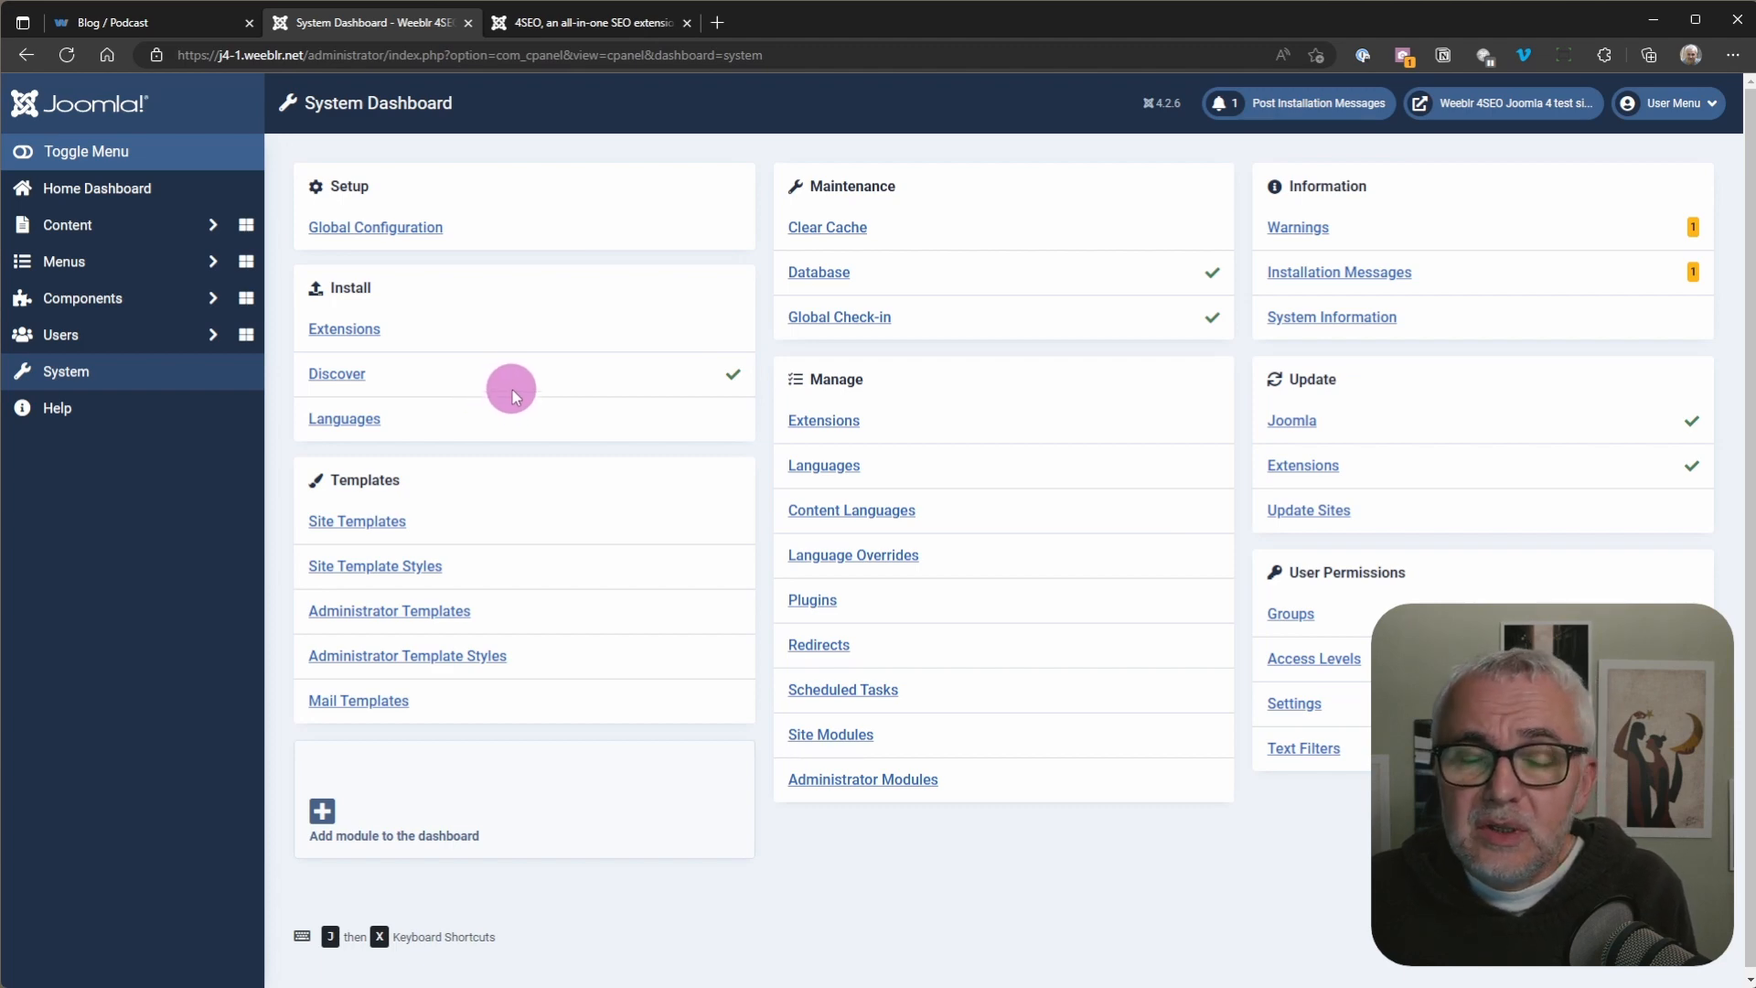
pyautogui.click(352, 336)
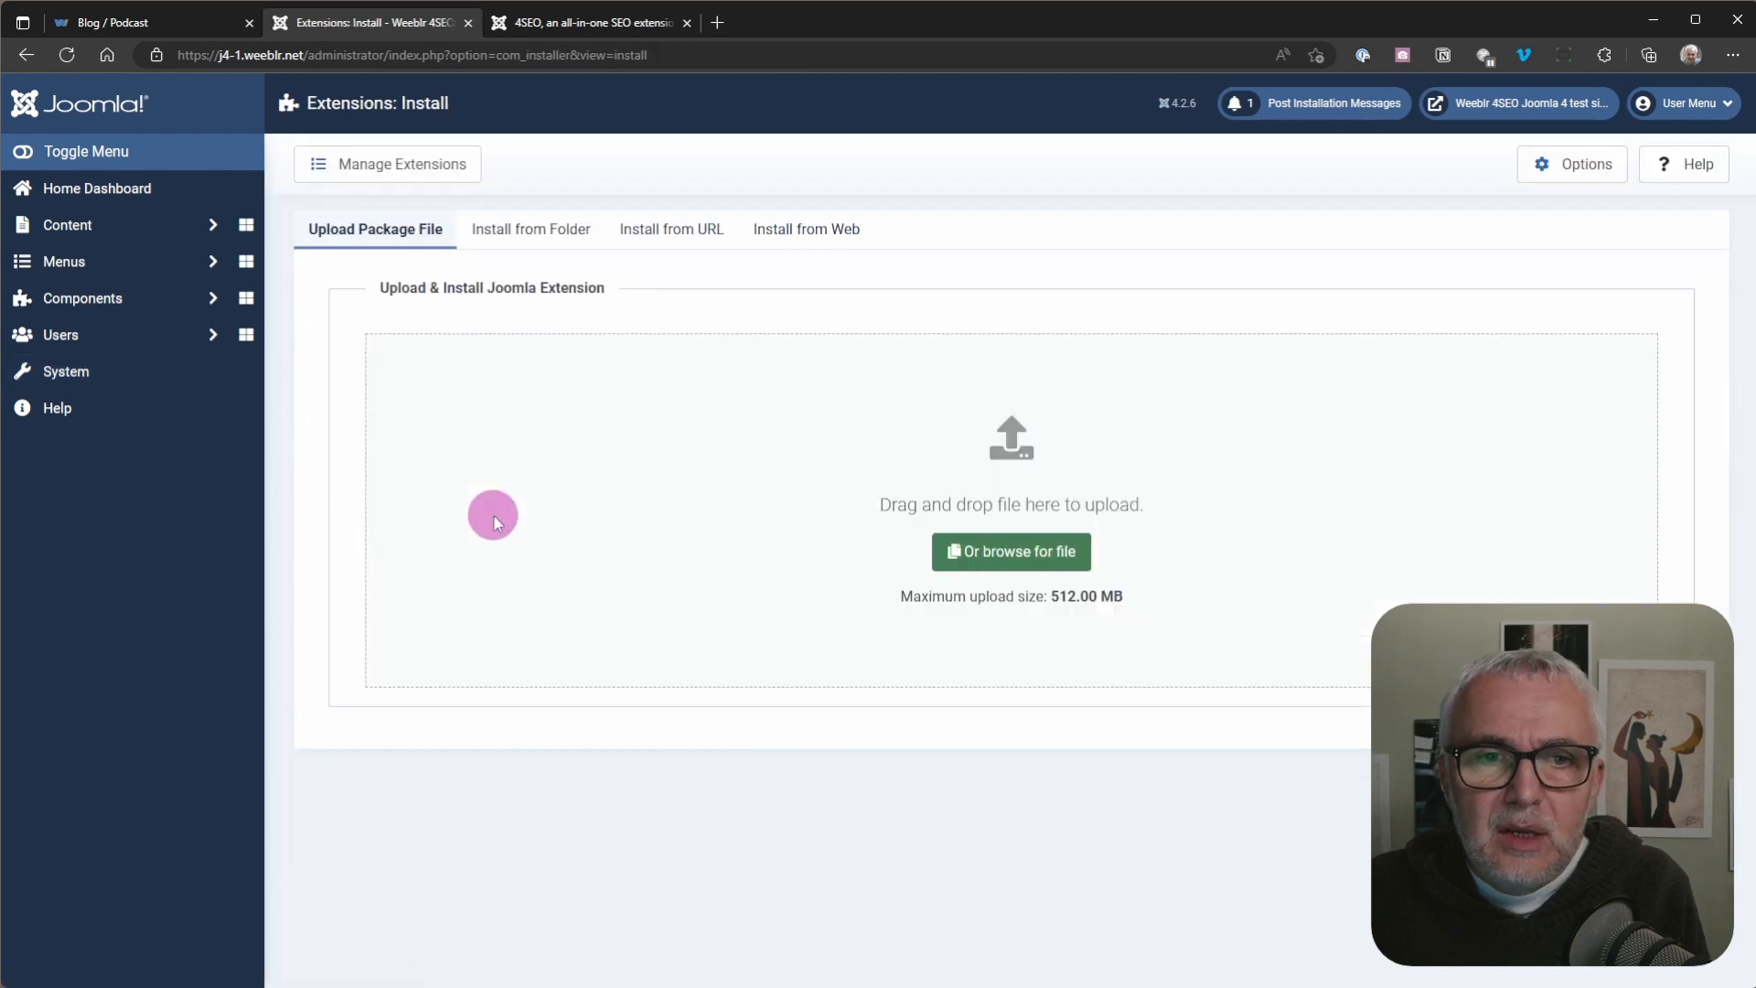
pyautogui.click(997, 560)
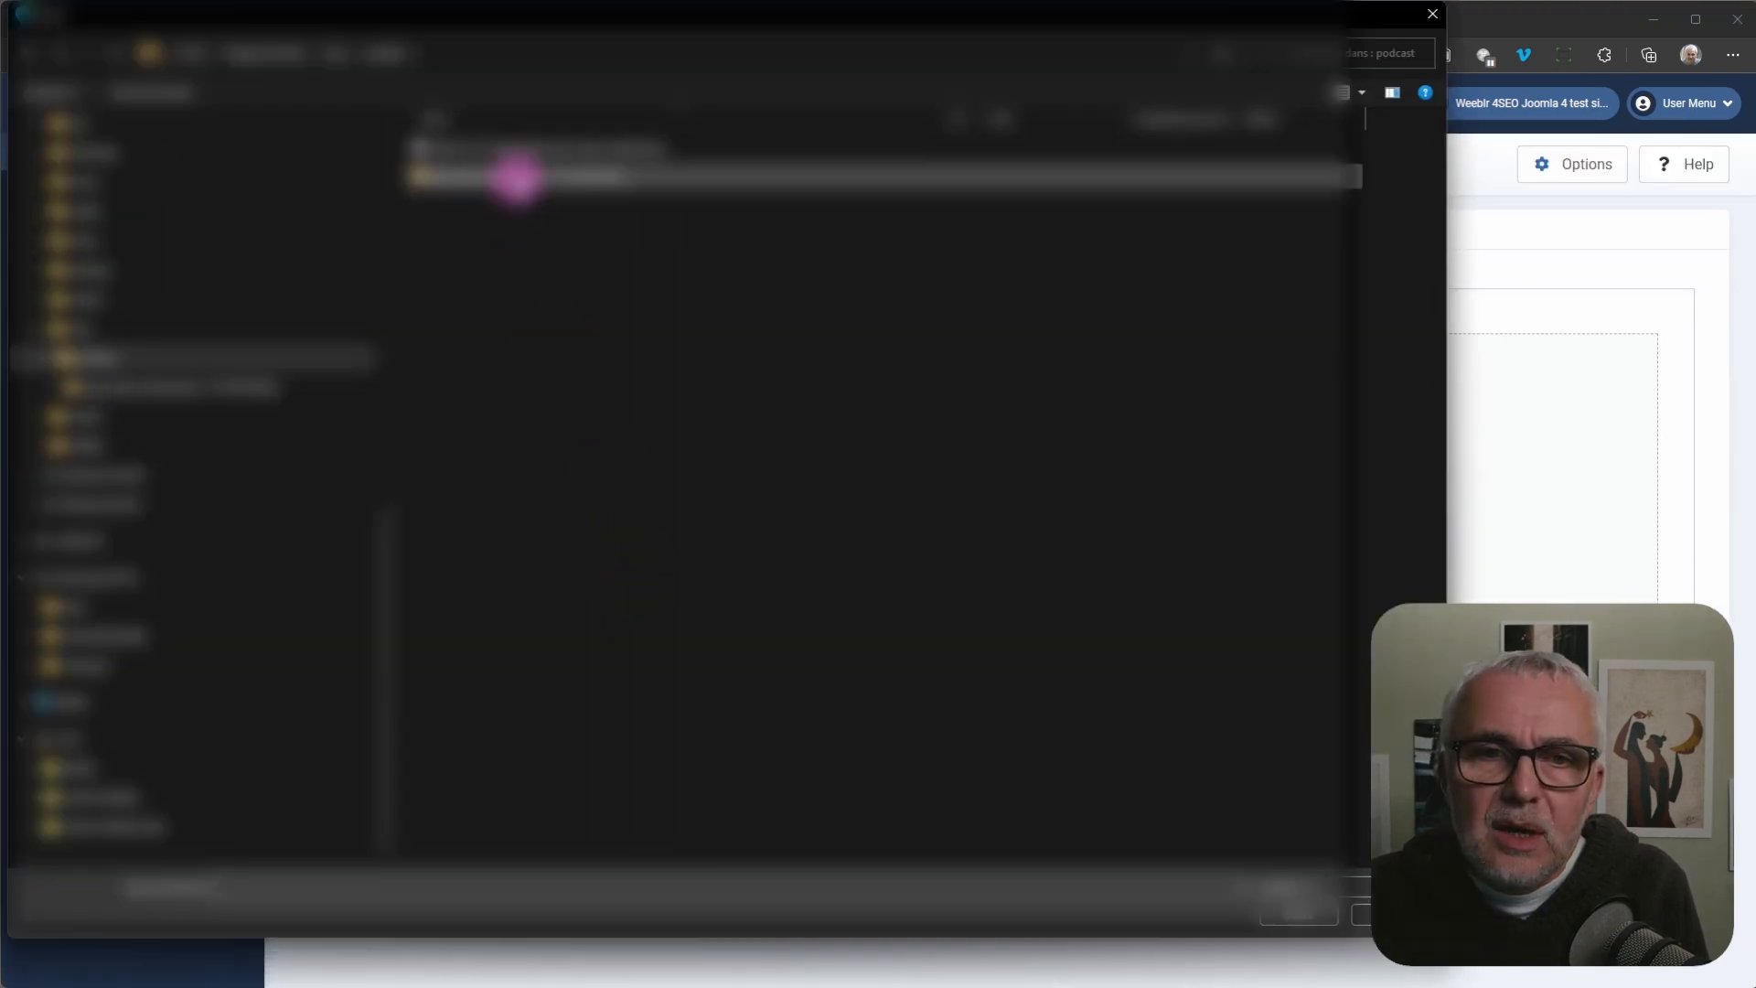
pyautogui.click(516, 175)
pyautogui.doubleClick(517, 176)
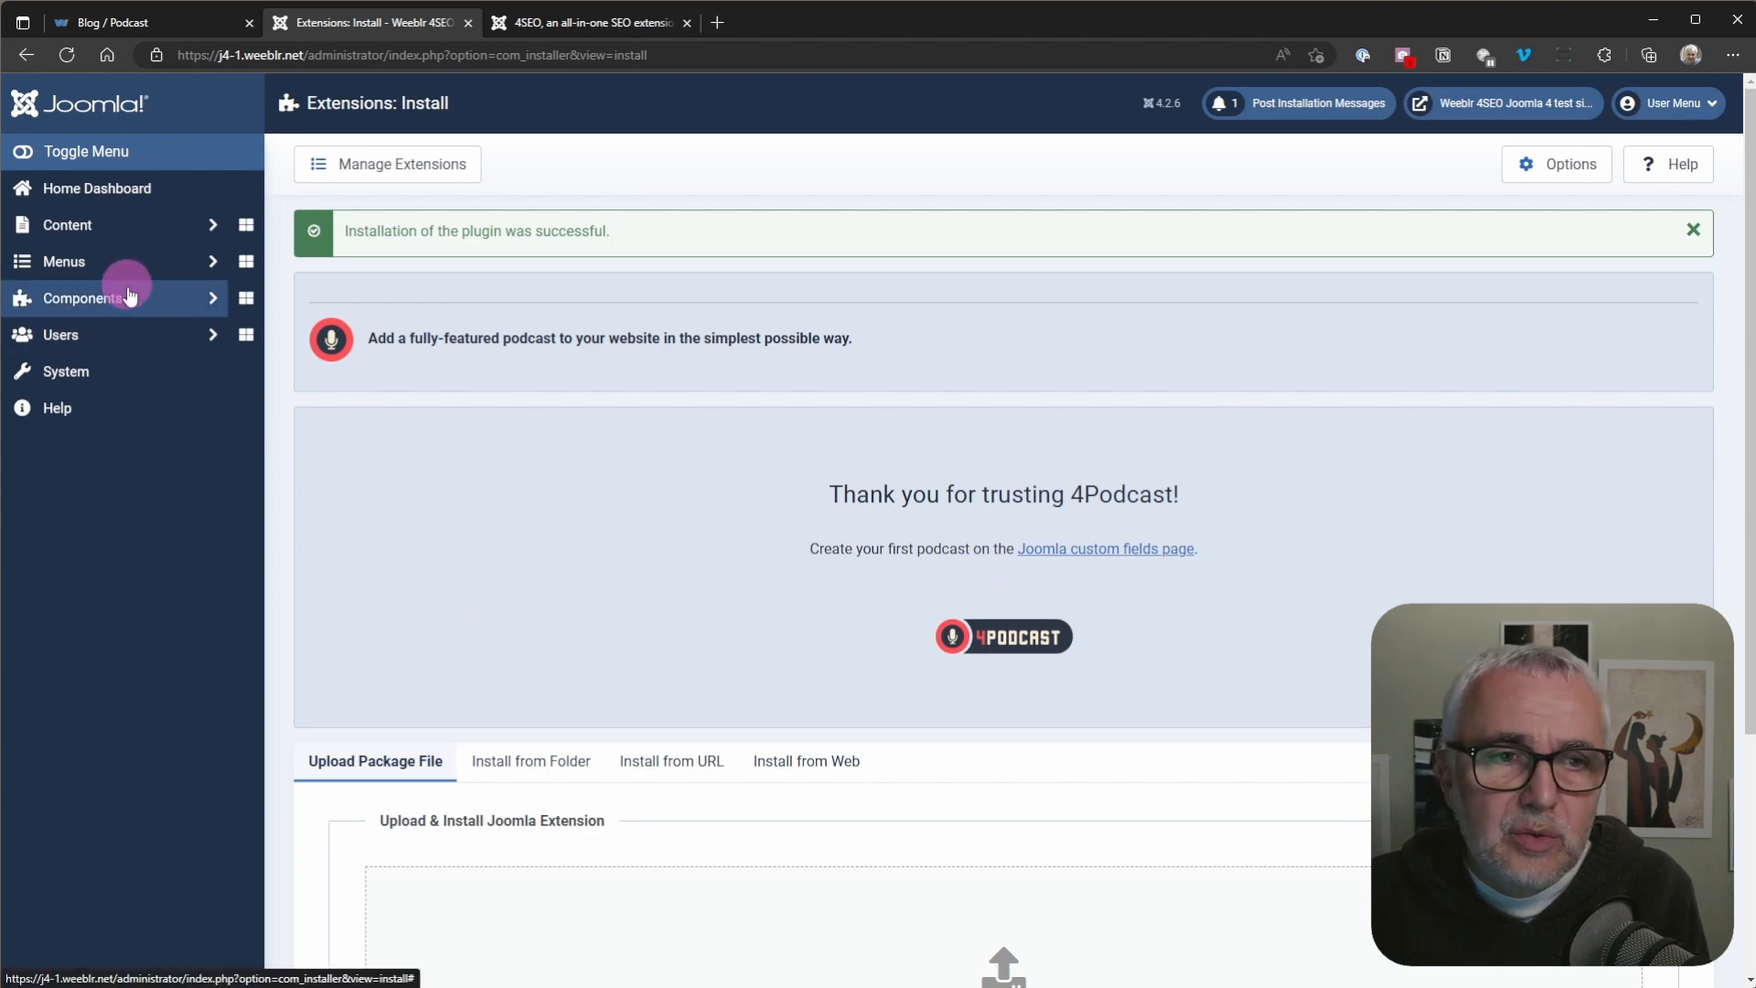
# Step: Create an article category titled "Yap Podcast" and save and close it
pyautogui.click(88, 231)
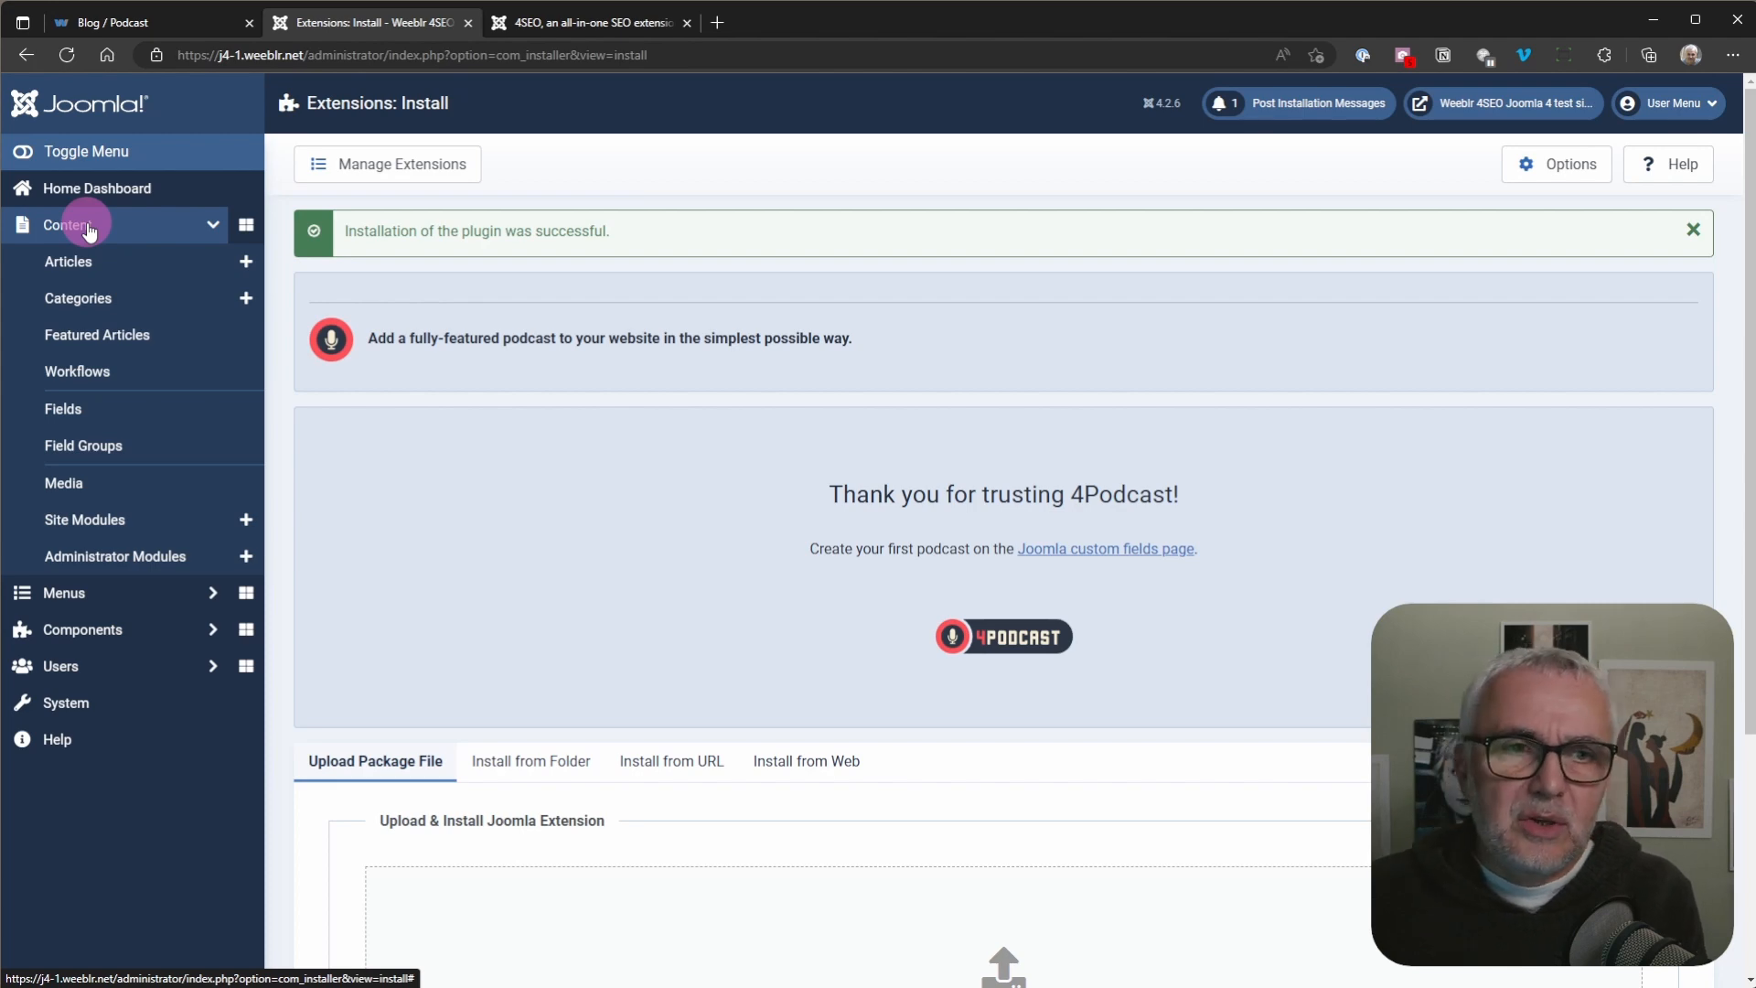
pyautogui.click(244, 298)
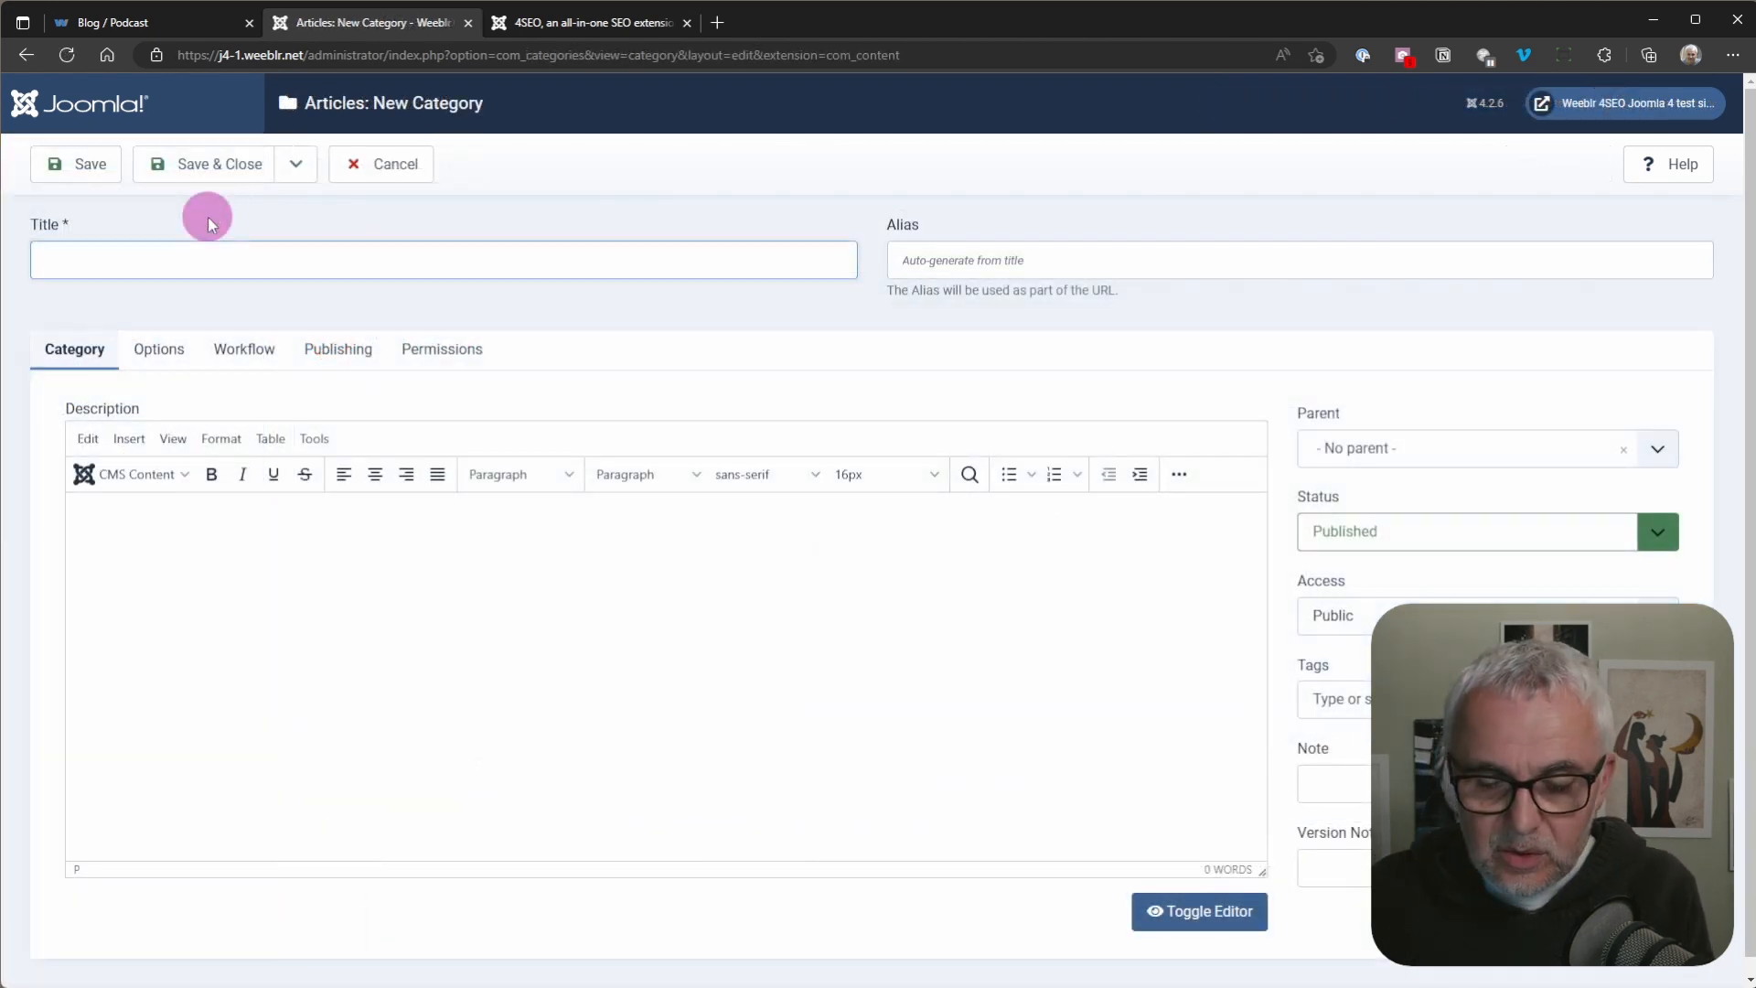
pyautogui.write('Ya')
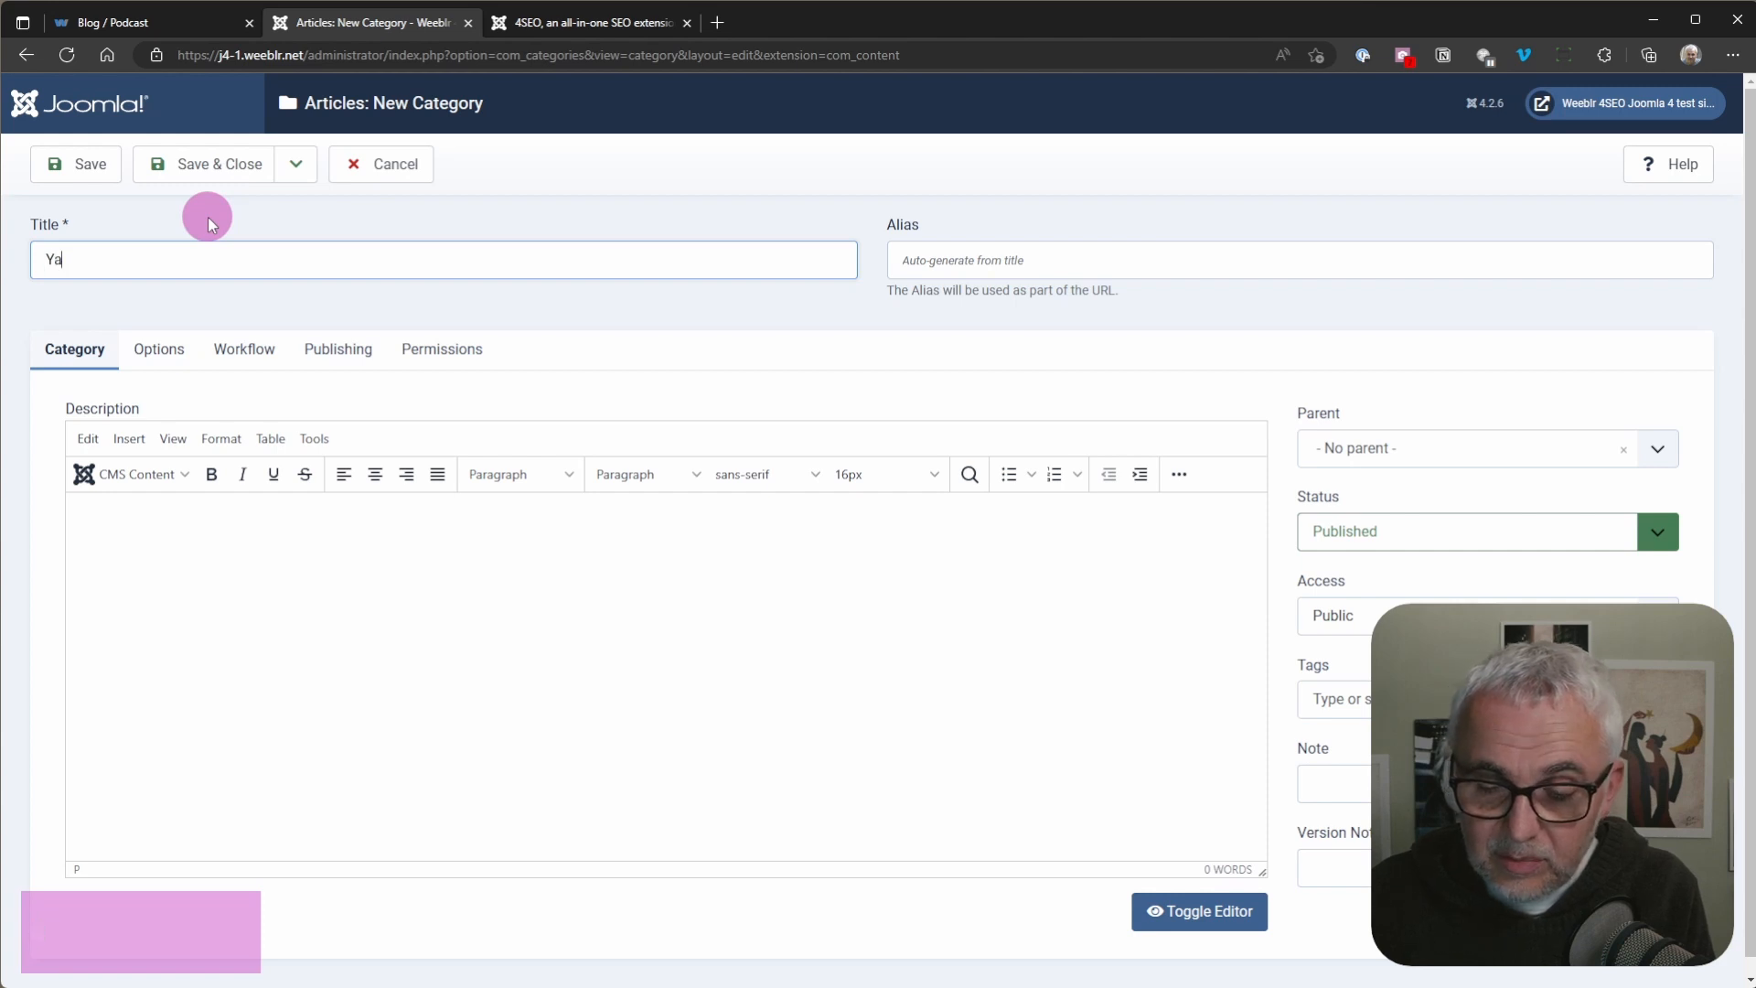
pyautogui.write('p Podcast')
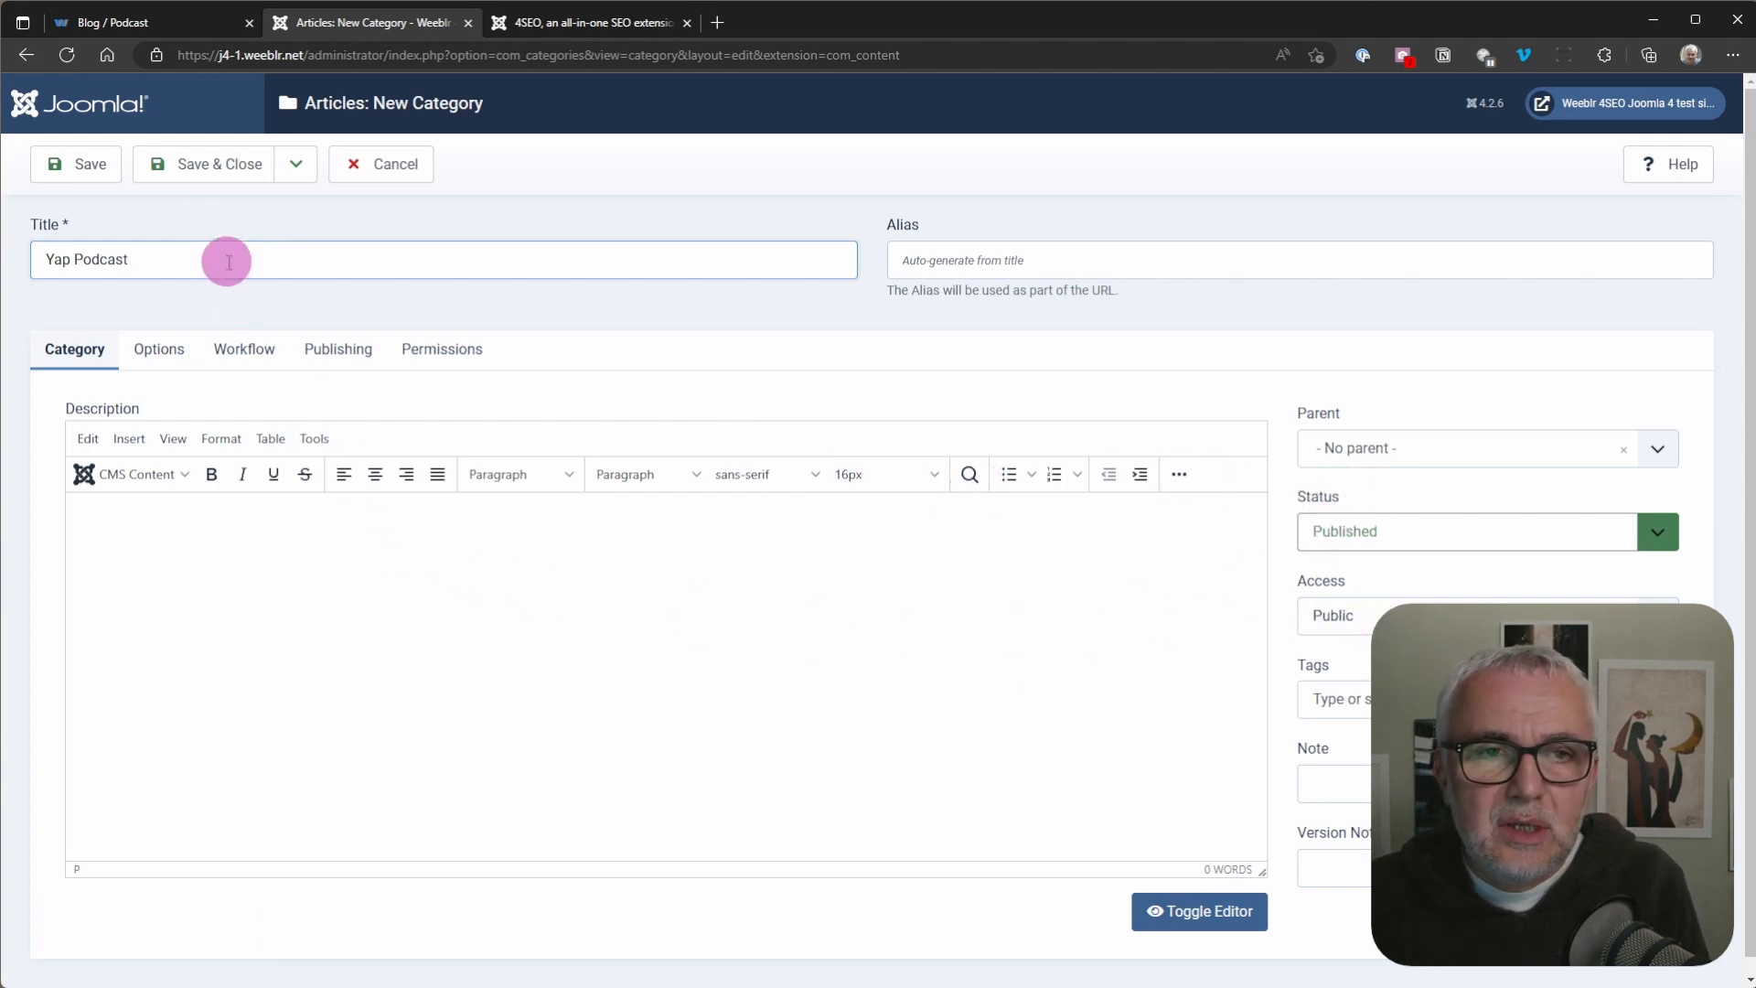
pyautogui.click(202, 173)
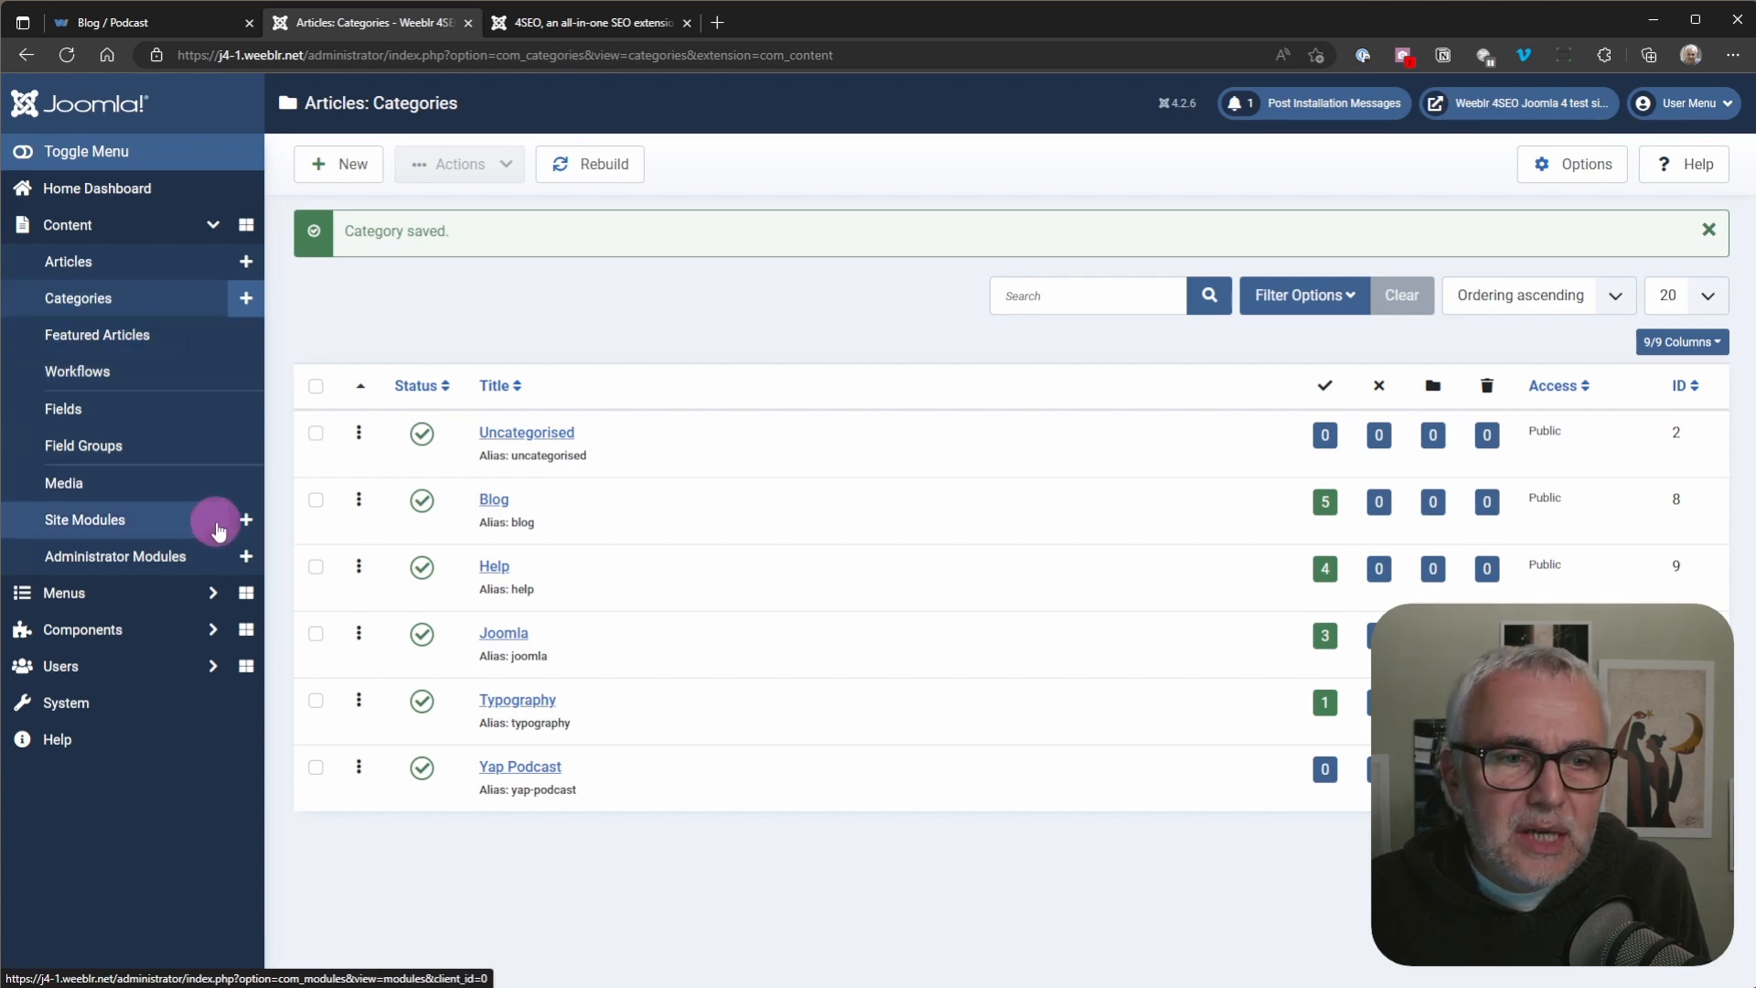
# Step: Start a new menu item in the Main Menu Blog menu with the title "Podcast"
pyautogui.click(229, 596)
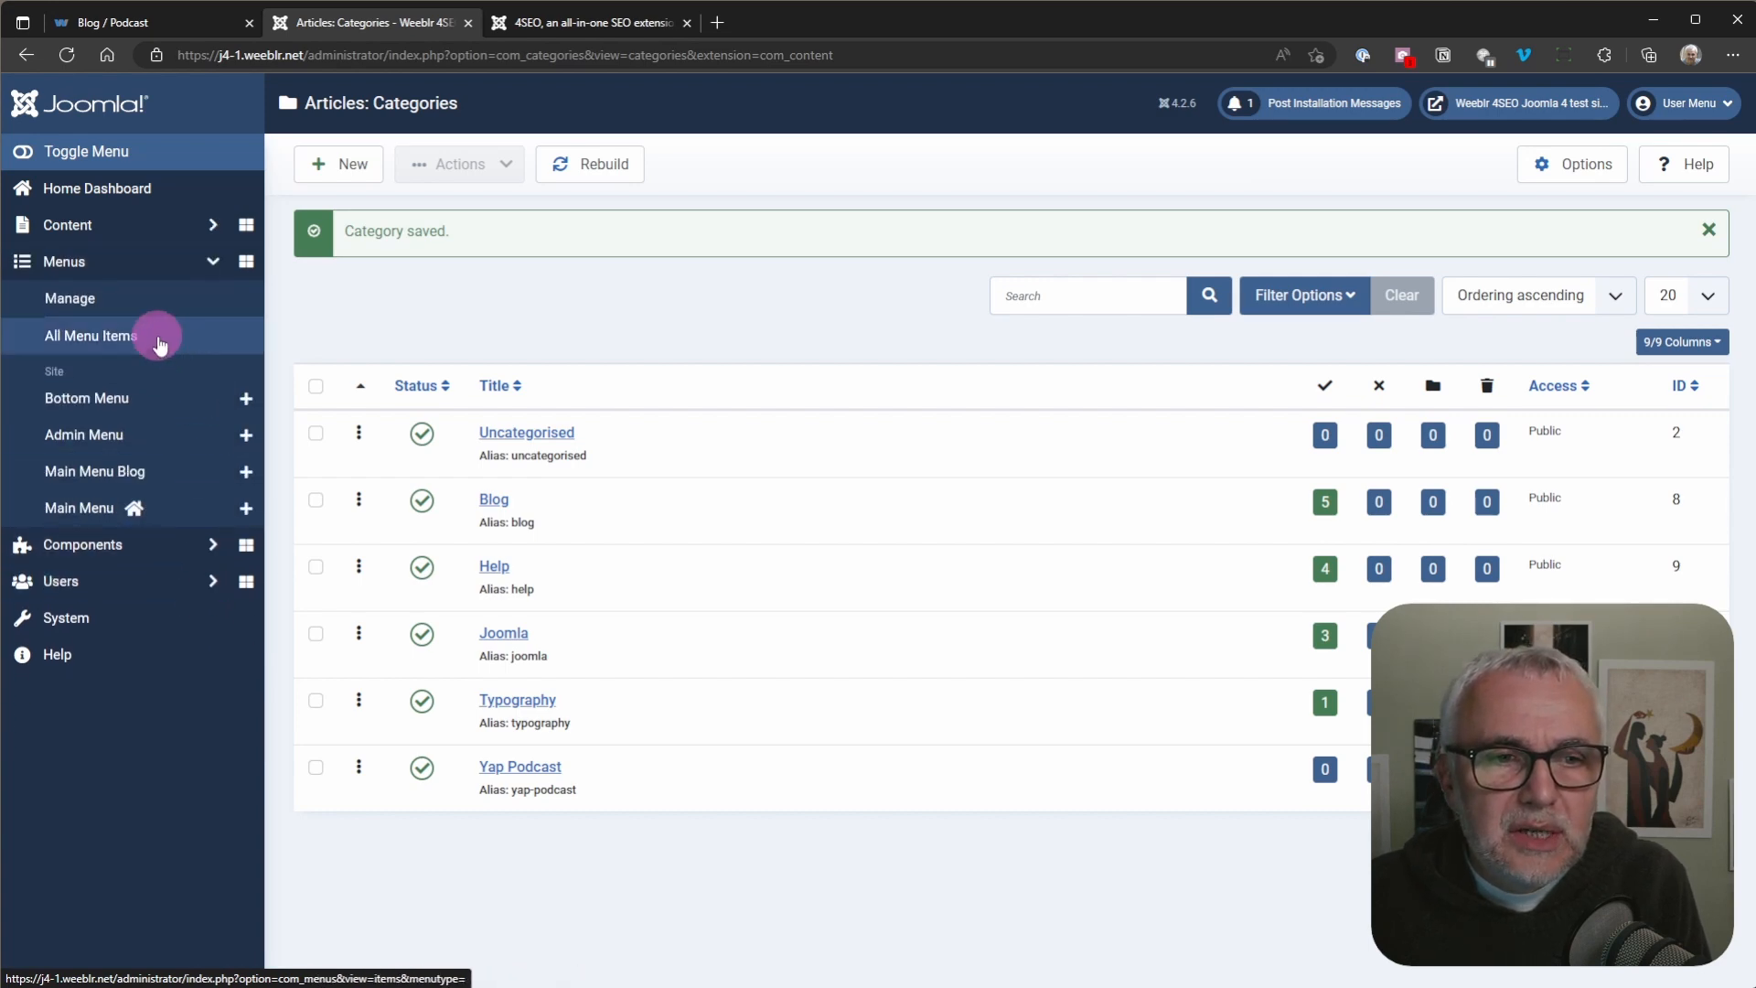
pyautogui.click(245, 471)
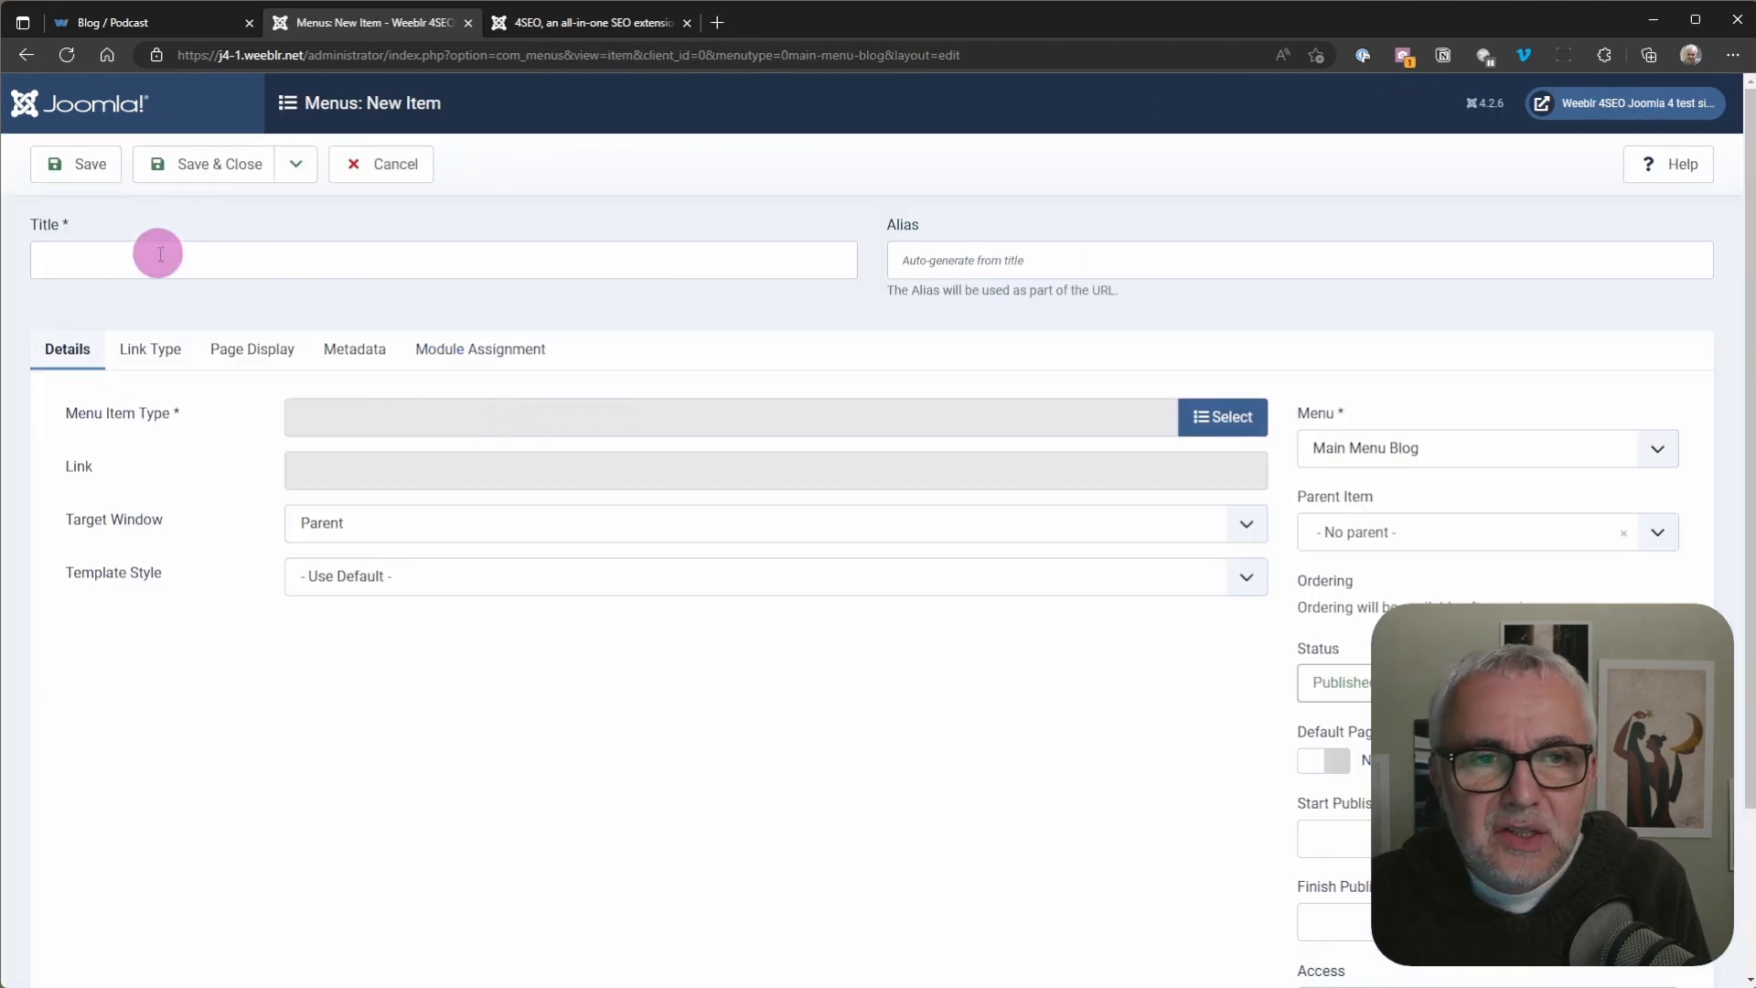
pyautogui.click(141, 263)
pyautogui.write('Pod')
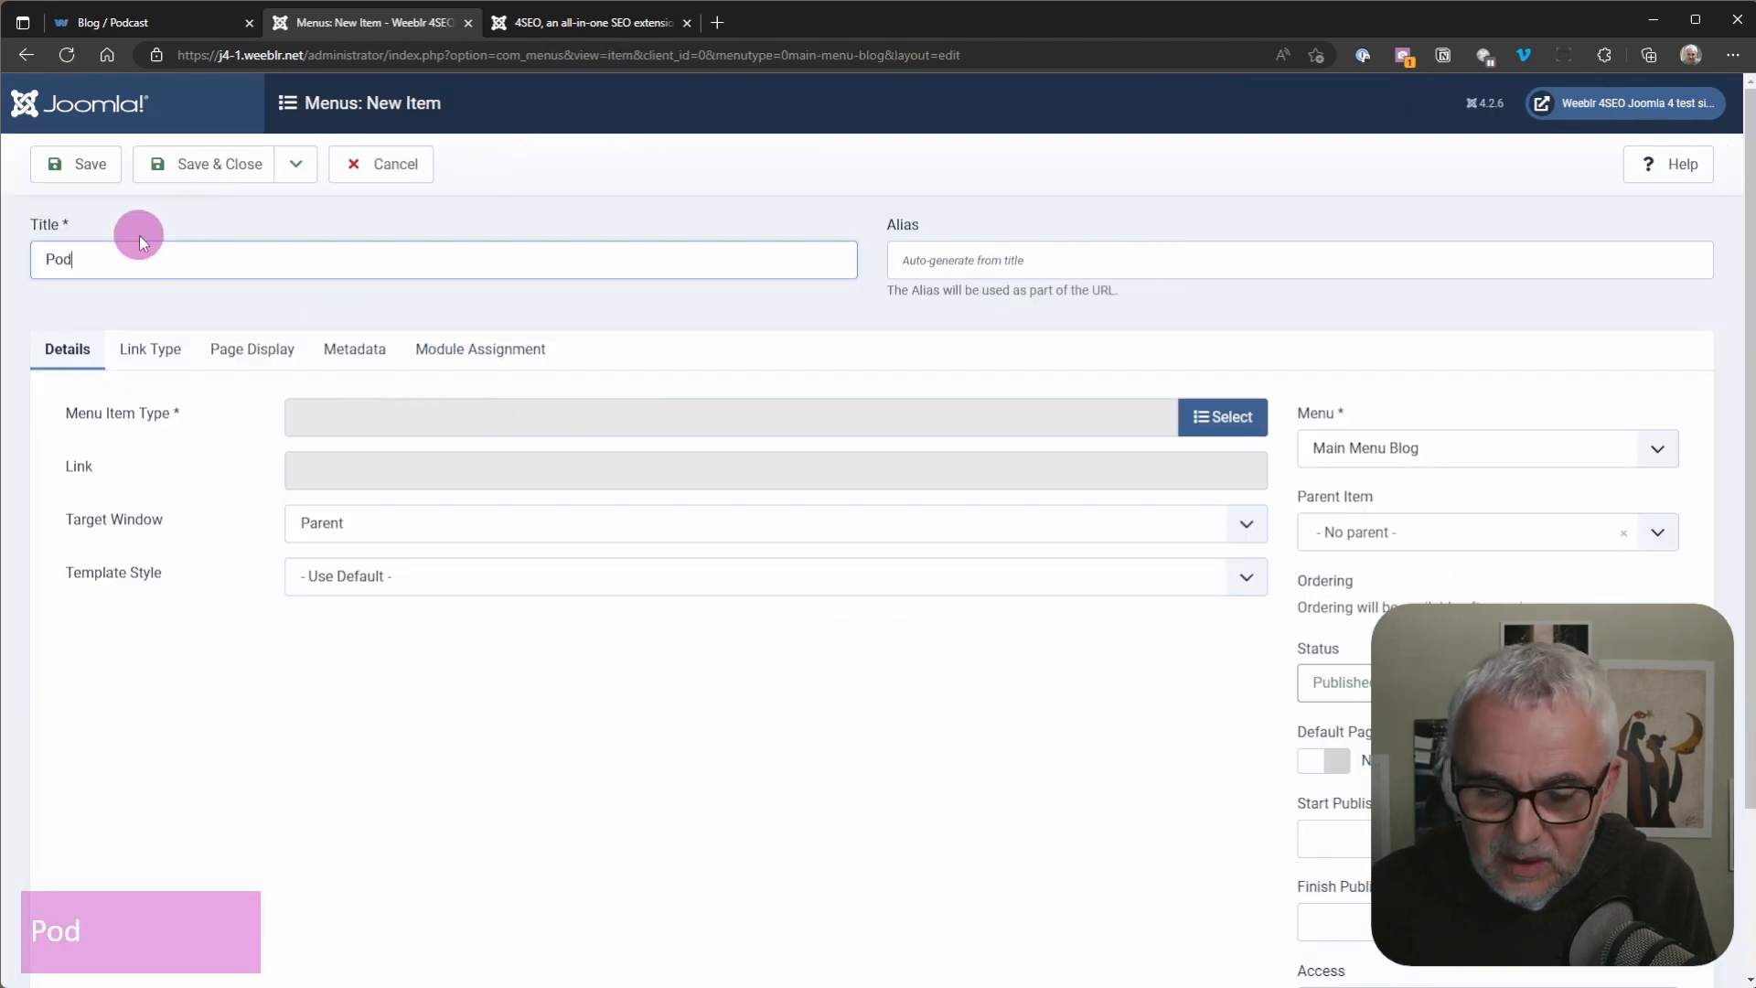
pyautogui.write('casat')
pyautogui.press('BackSpace')
pyautogui.press('BackSpace')
pyautogui.press('BackSpace')
pyautogui.press('BackSpace')
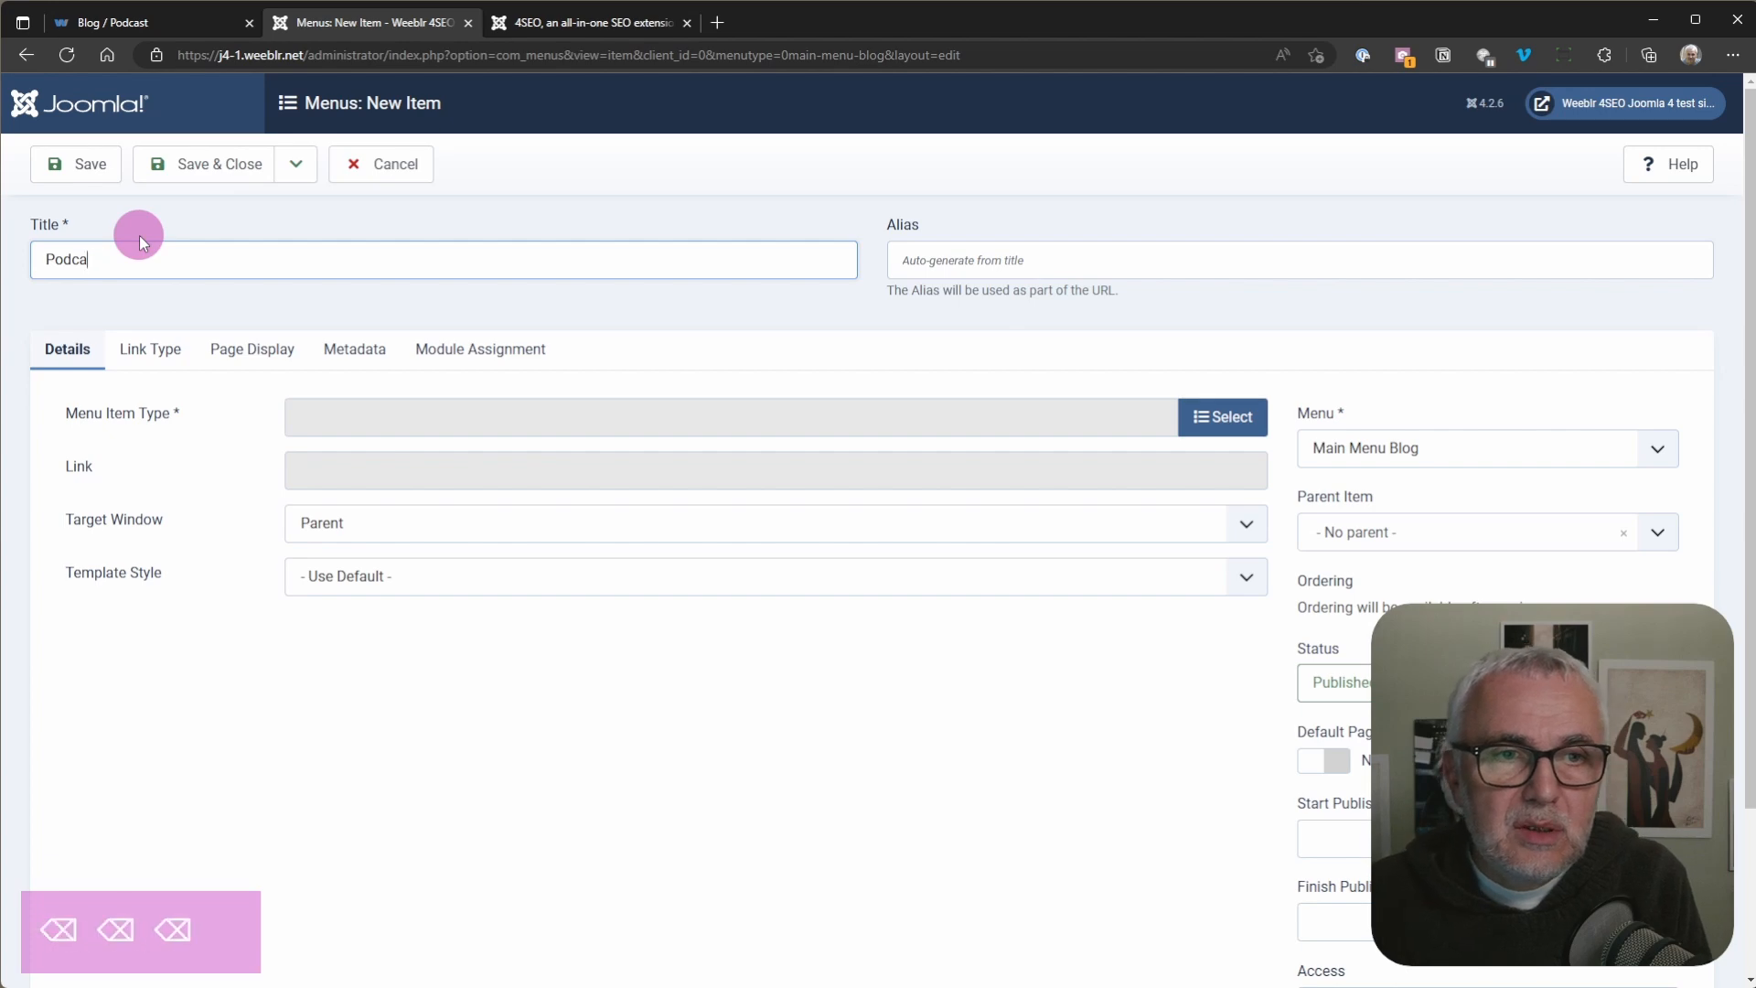
pyautogui.write('ast')
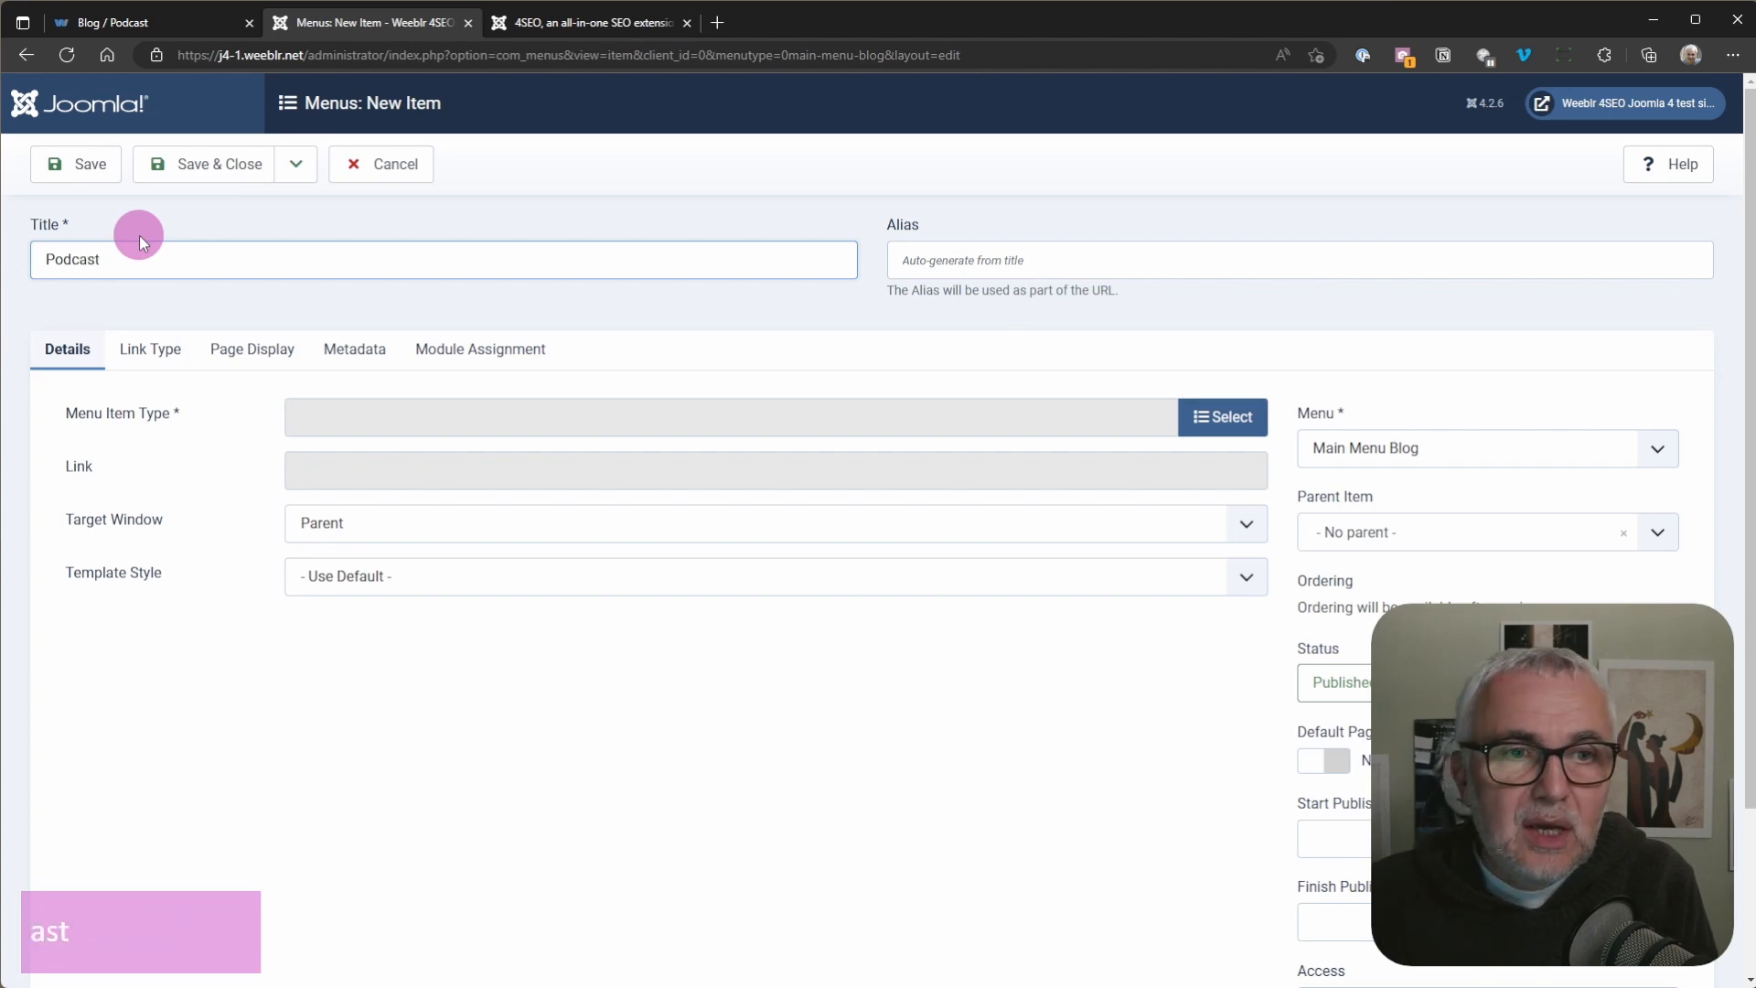
# Step: Set the menu item's type to Category Blog, choose the Yap Podcast category, and save the item
pyautogui.click(1227, 421)
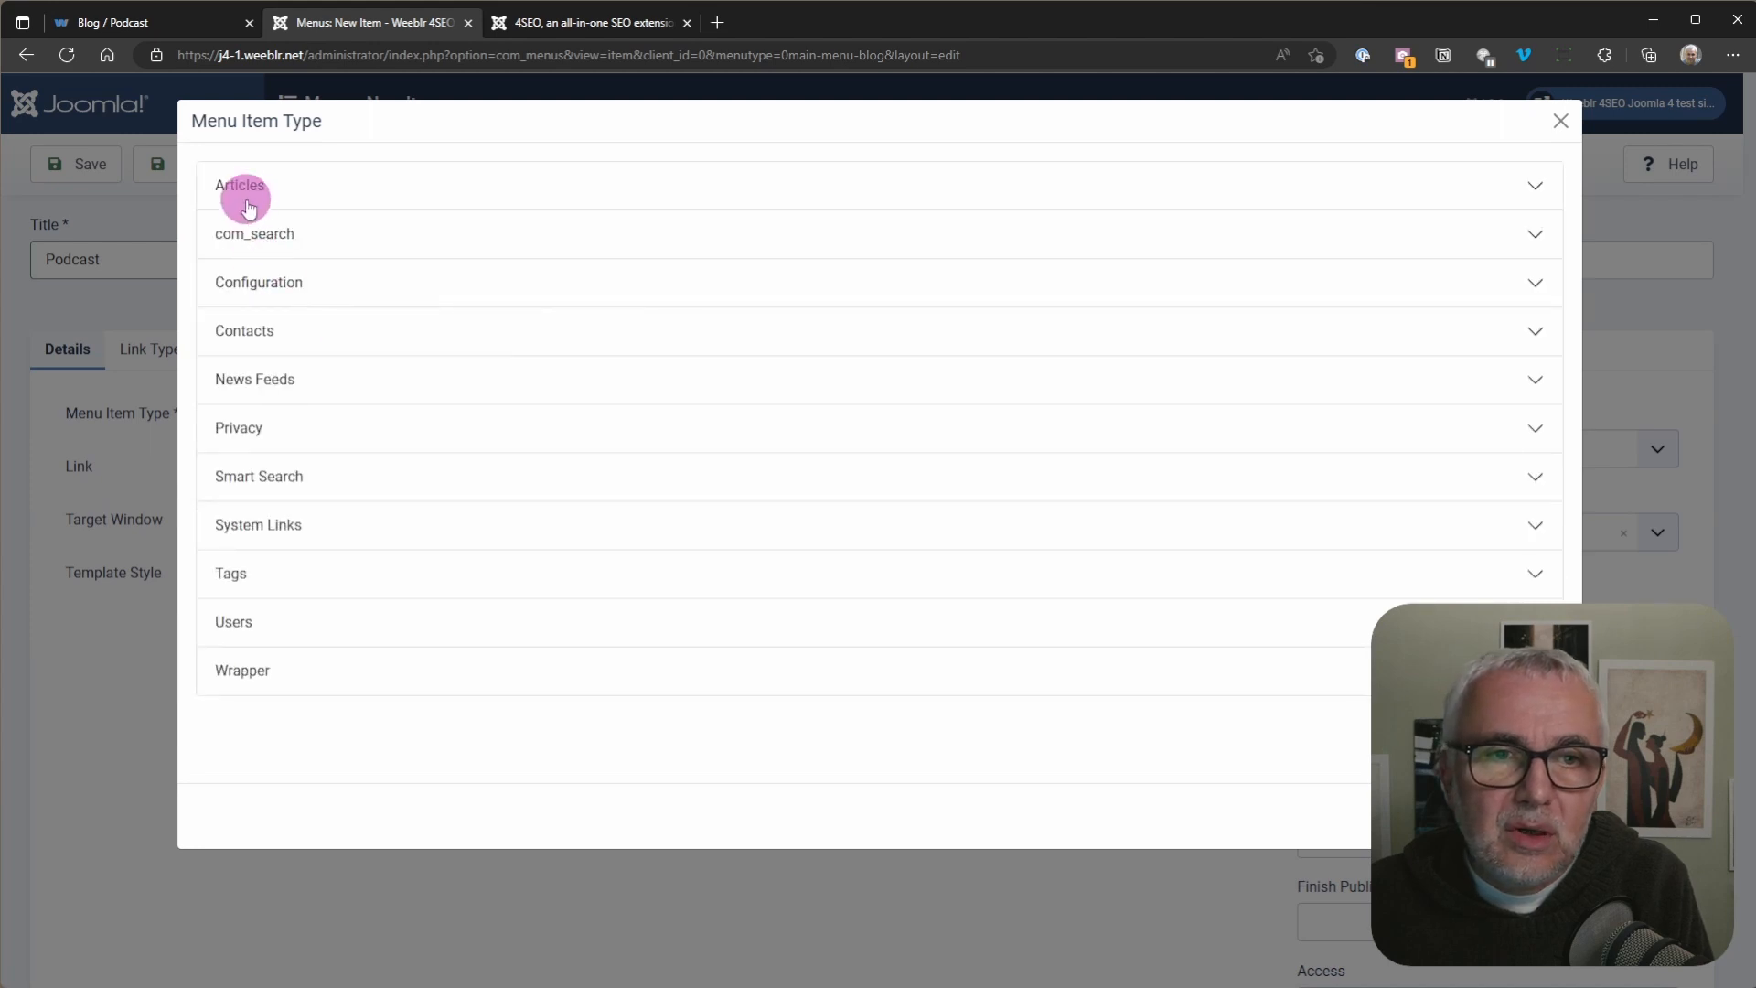
pyautogui.click(243, 188)
pyautogui.click(274, 316)
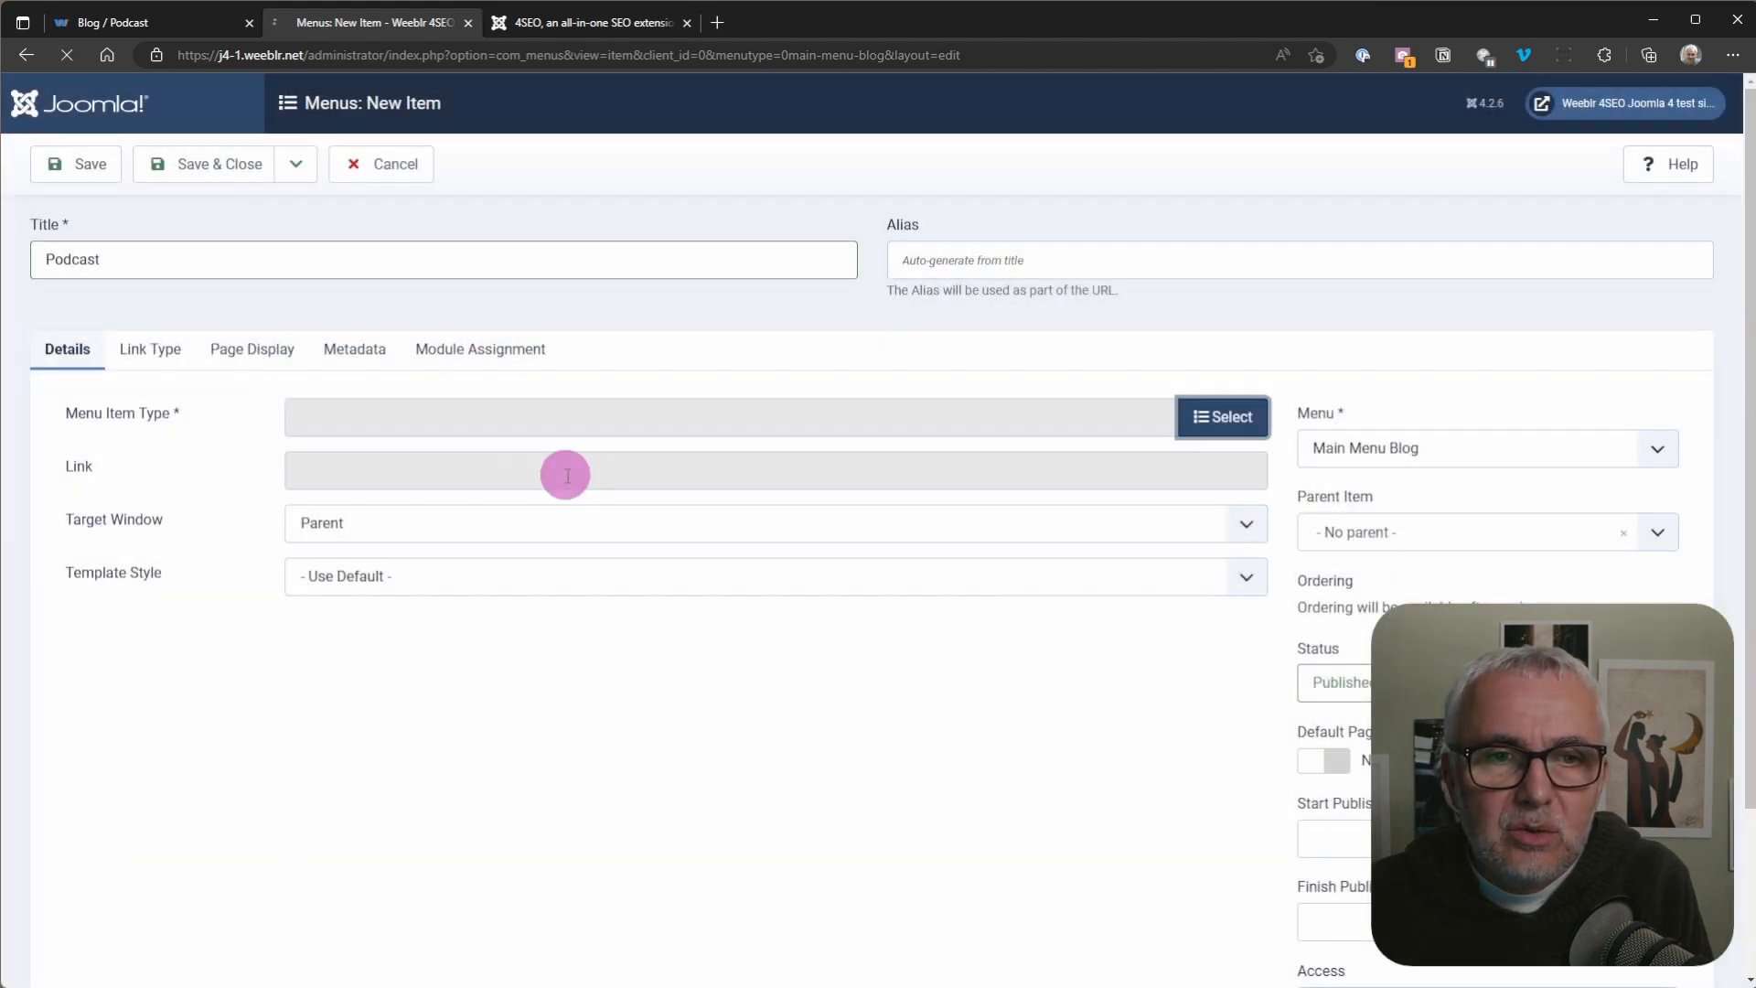
pyautogui.click(1134, 474)
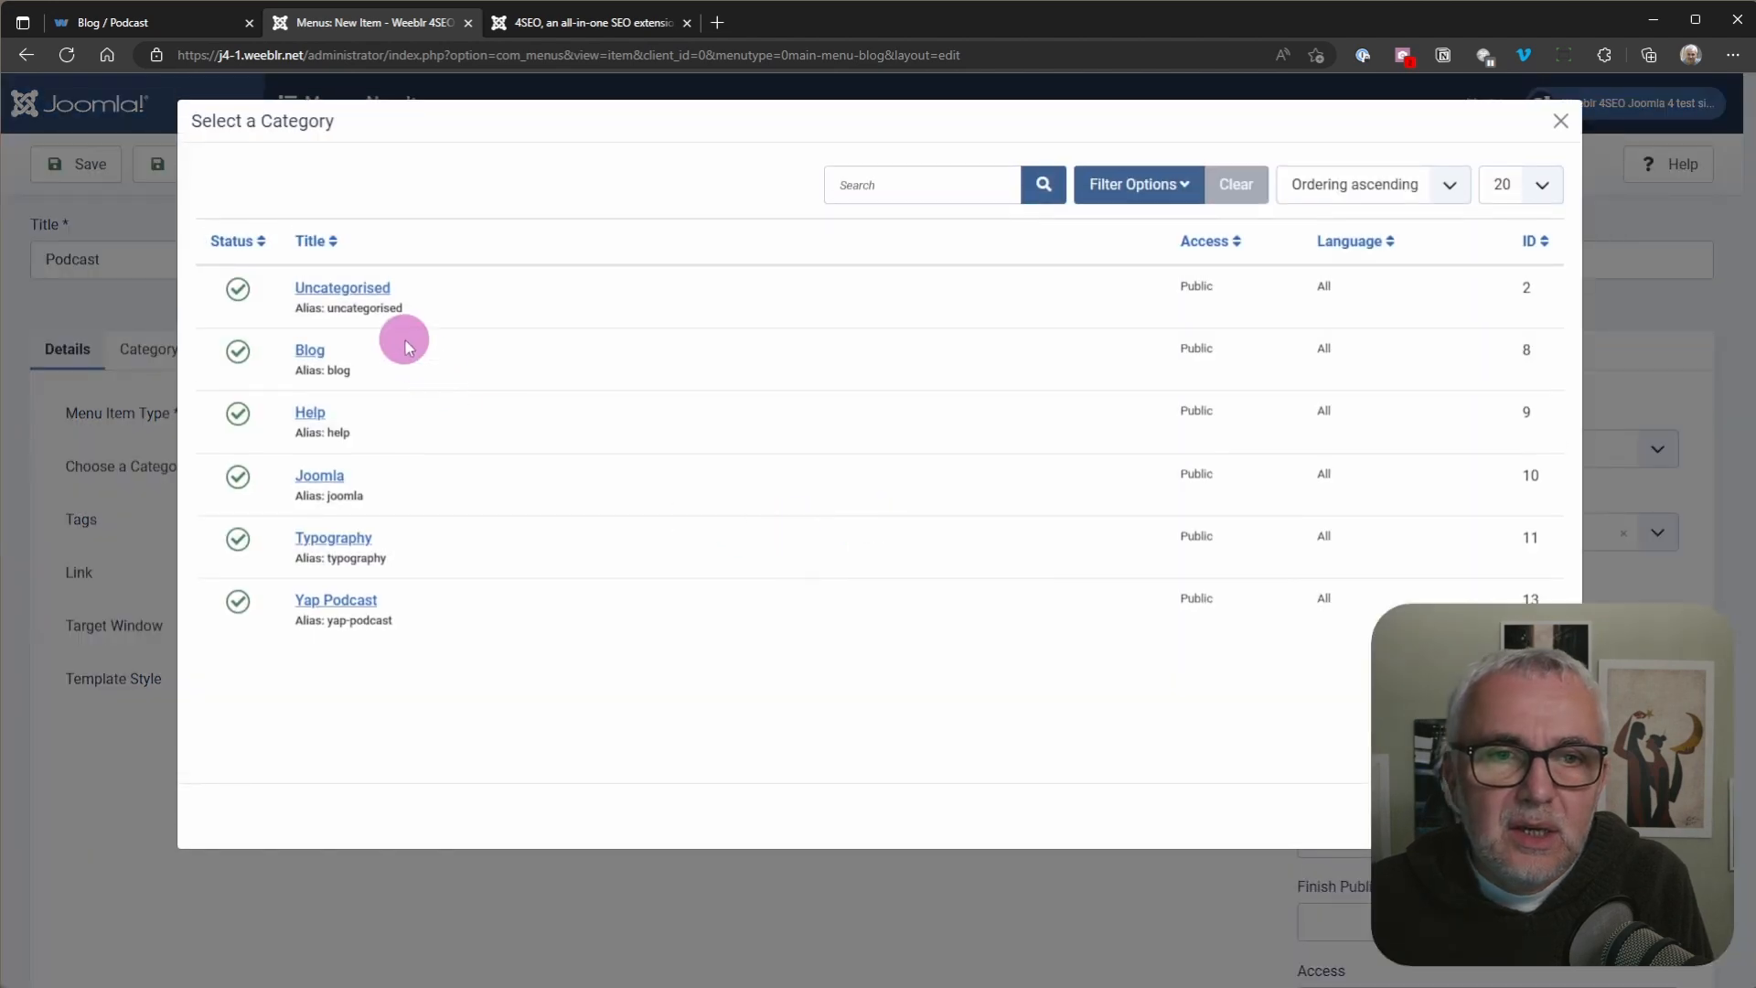
pyautogui.click(338, 599)
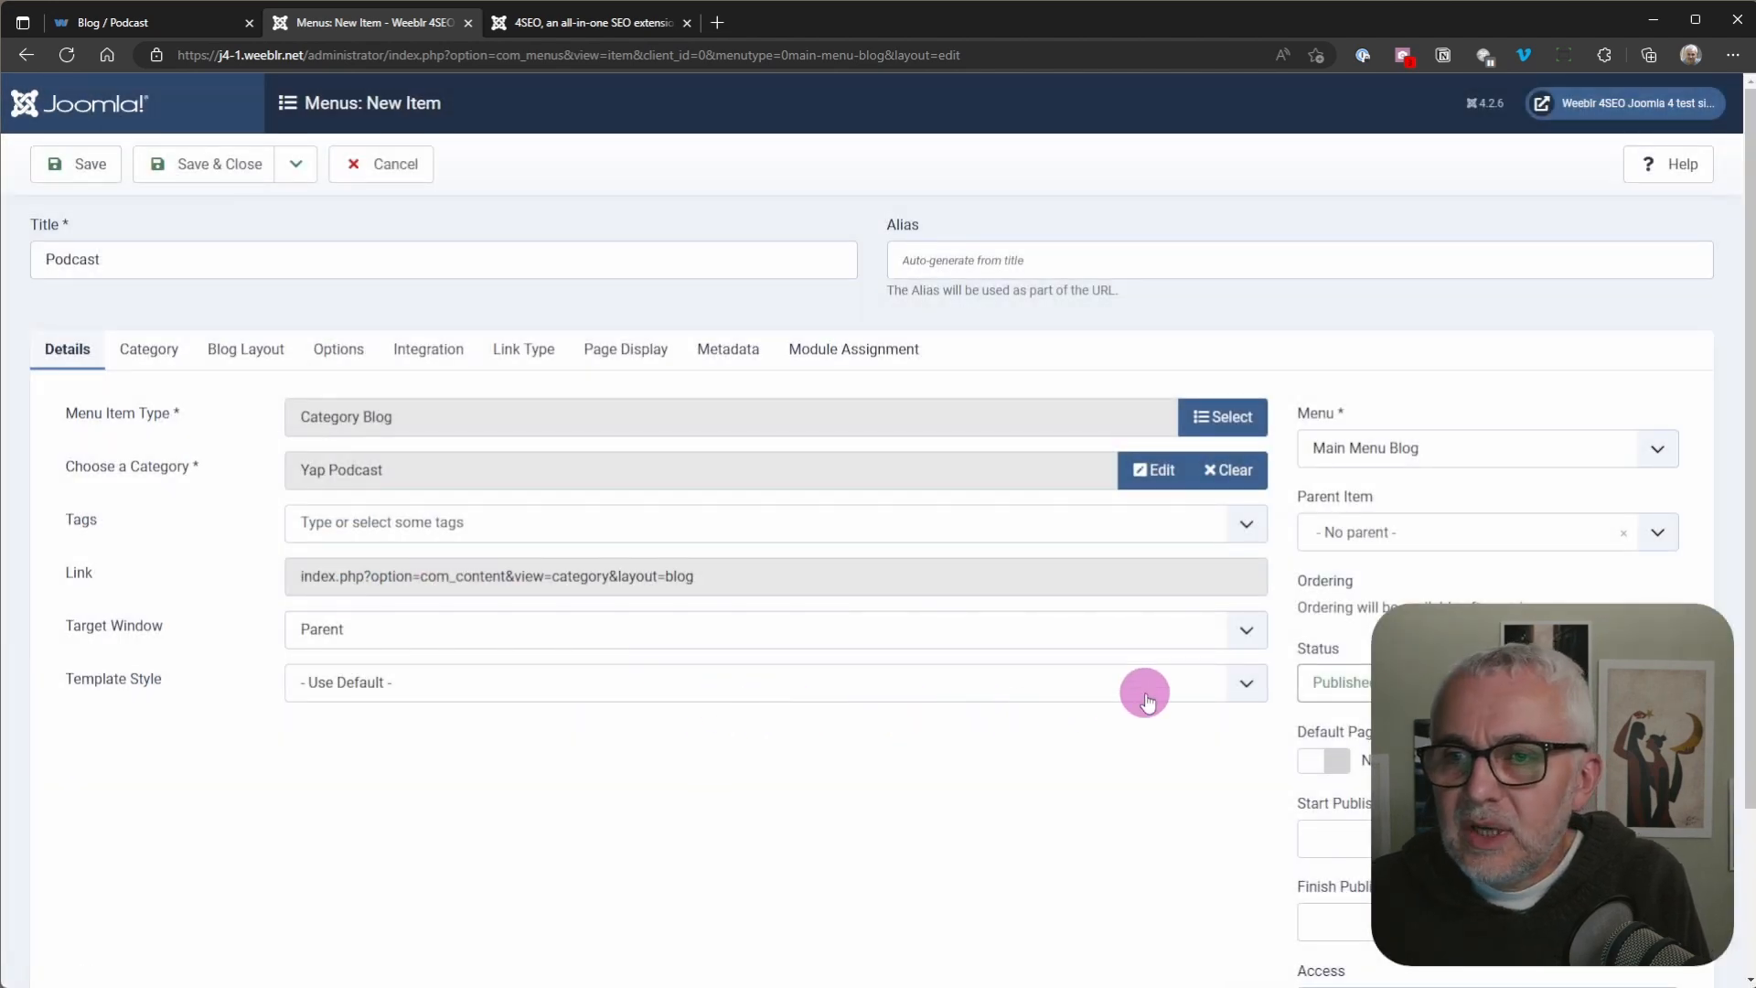
pyautogui.click(82, 169)
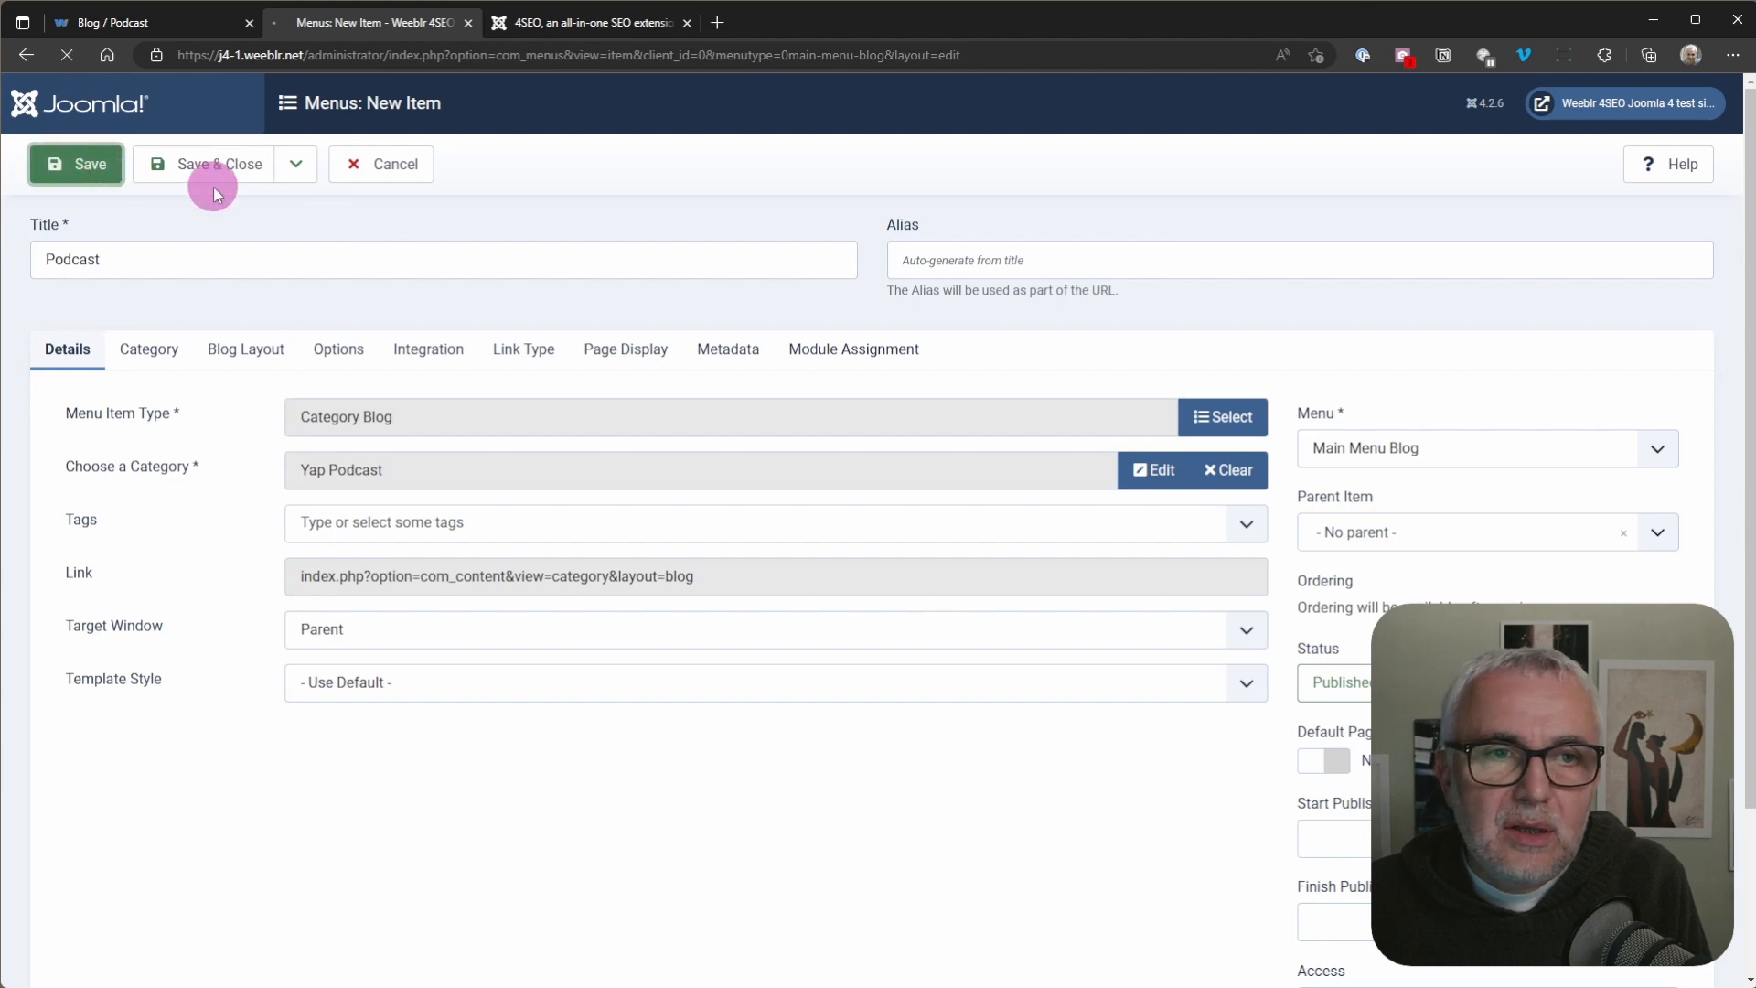
# Step: Check the site's front-end menu for the Podcast entry, and close the menu item's edit form
pyautogui.click(534, 25)
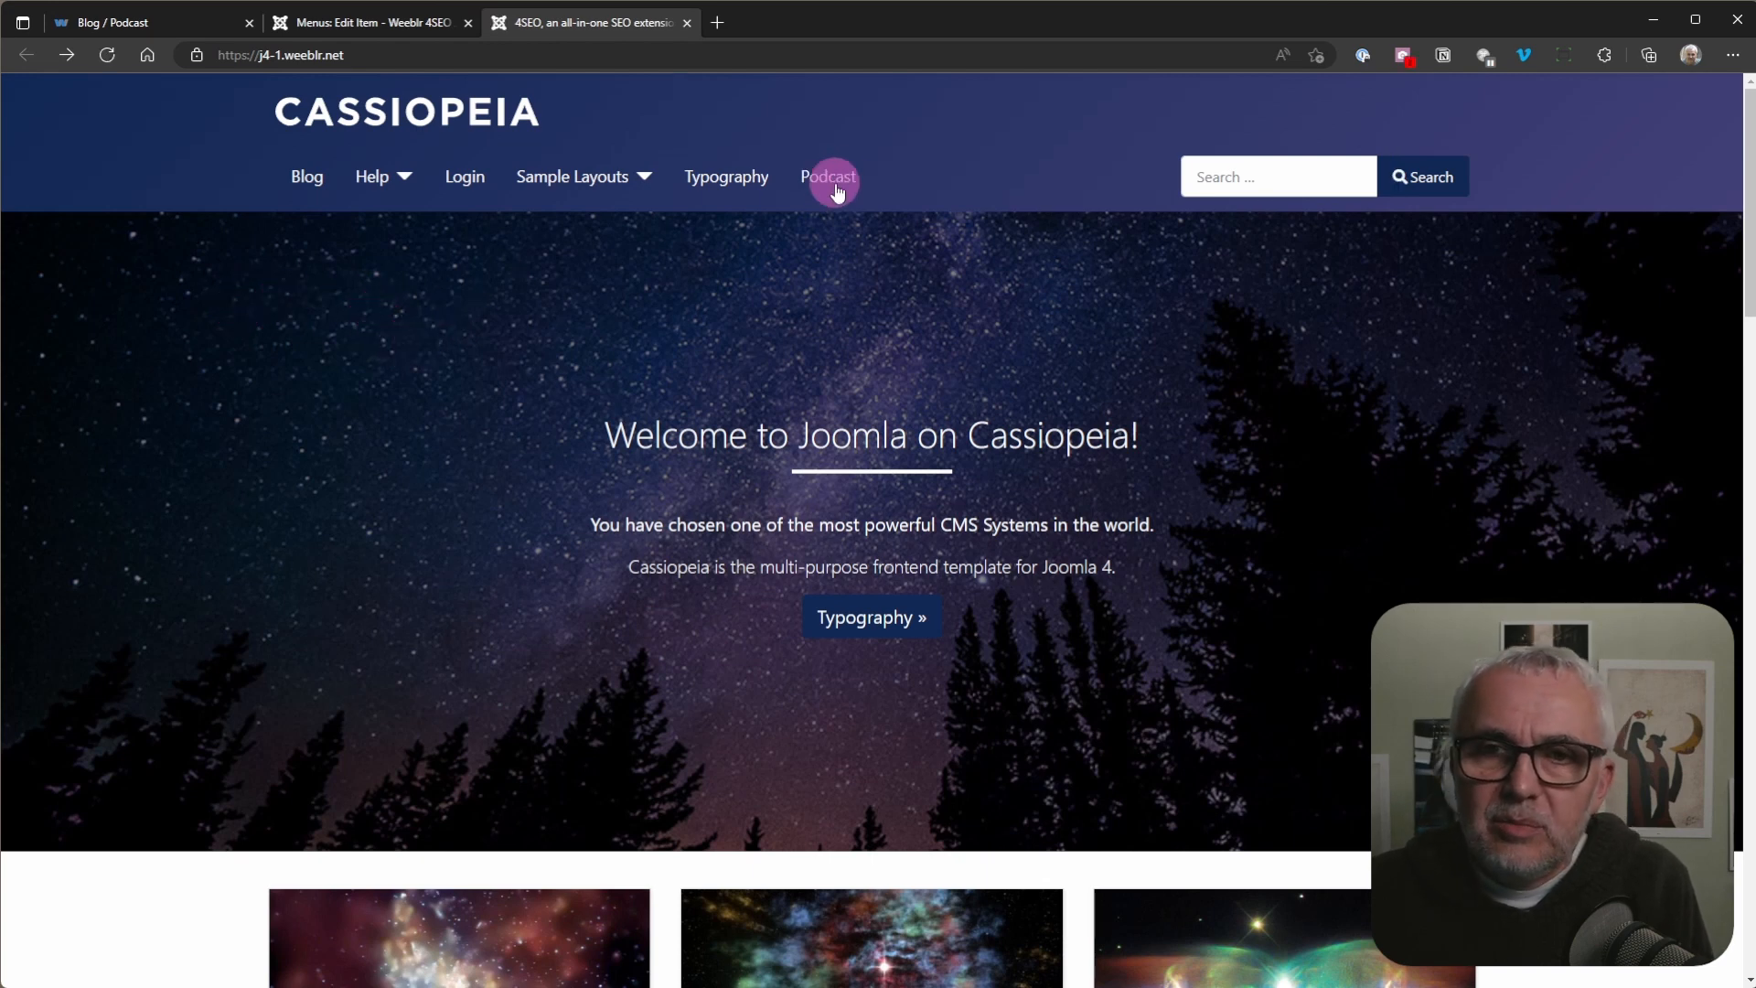
pyautogui.click(376, 26)
pyautogui.click(383, 165)
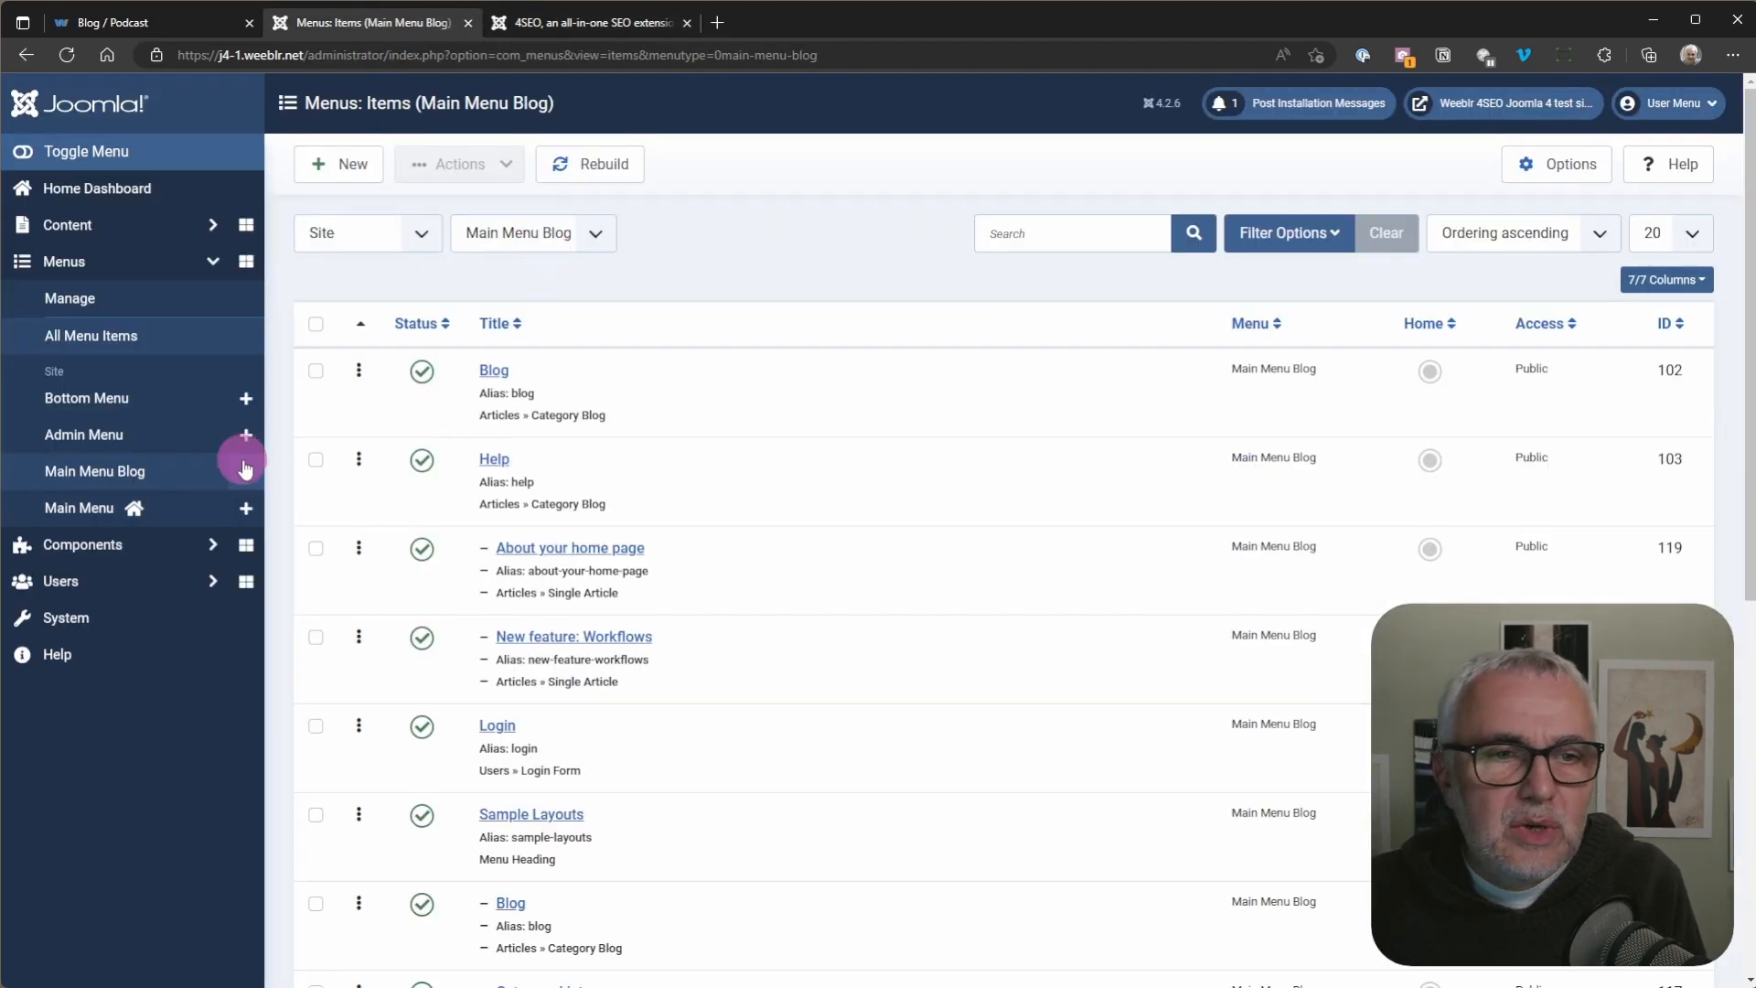
# Step: Start a new custom field for articles and give it the title "Yap Podcast"
pyautogui.click(73, 267)
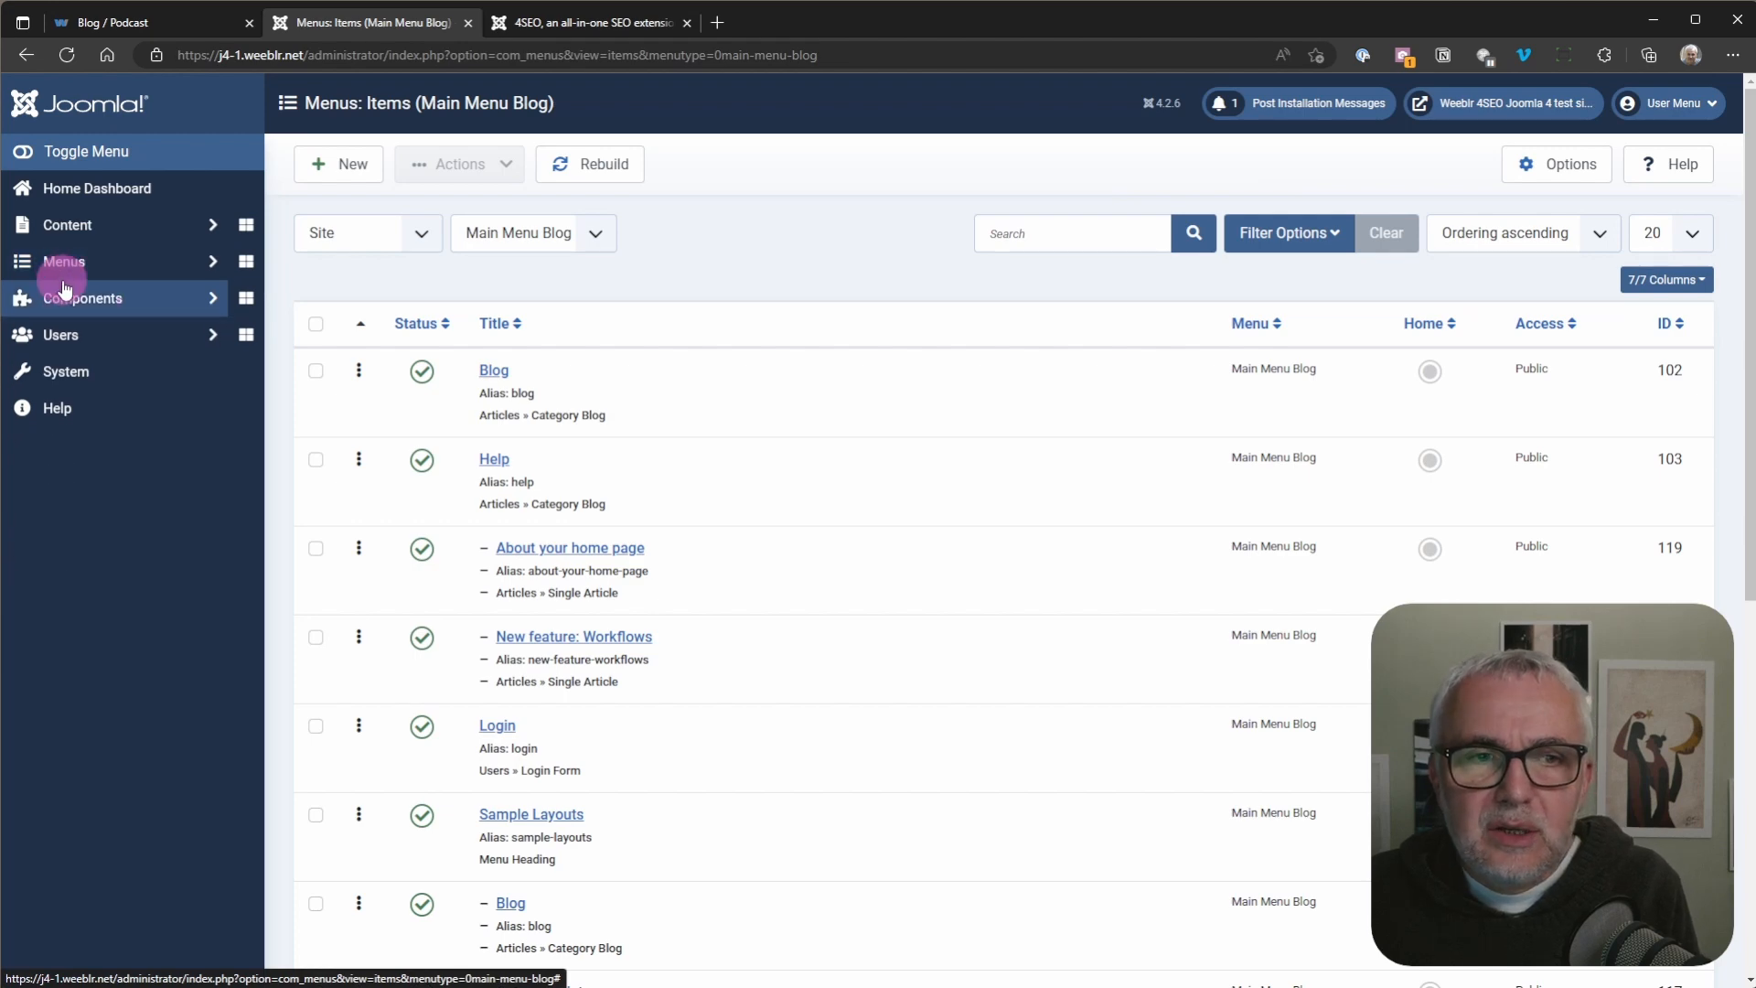
pyautogui.click(76, 236)
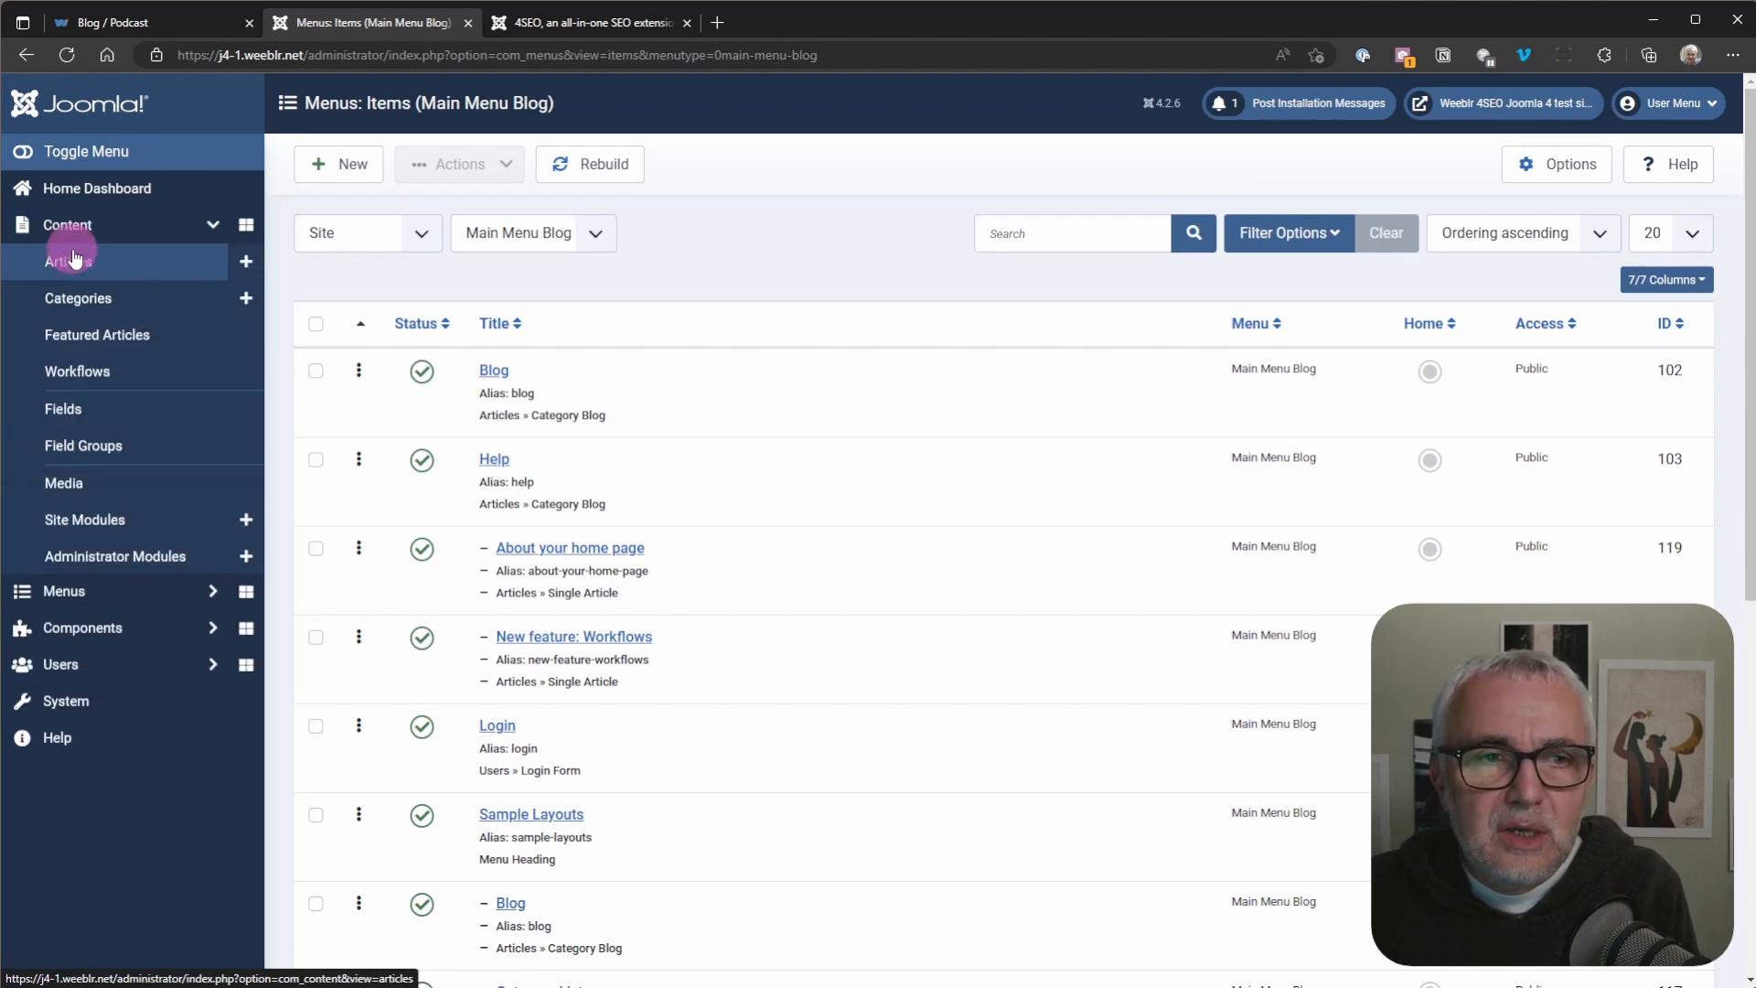
pyautogui.click(77, 416)
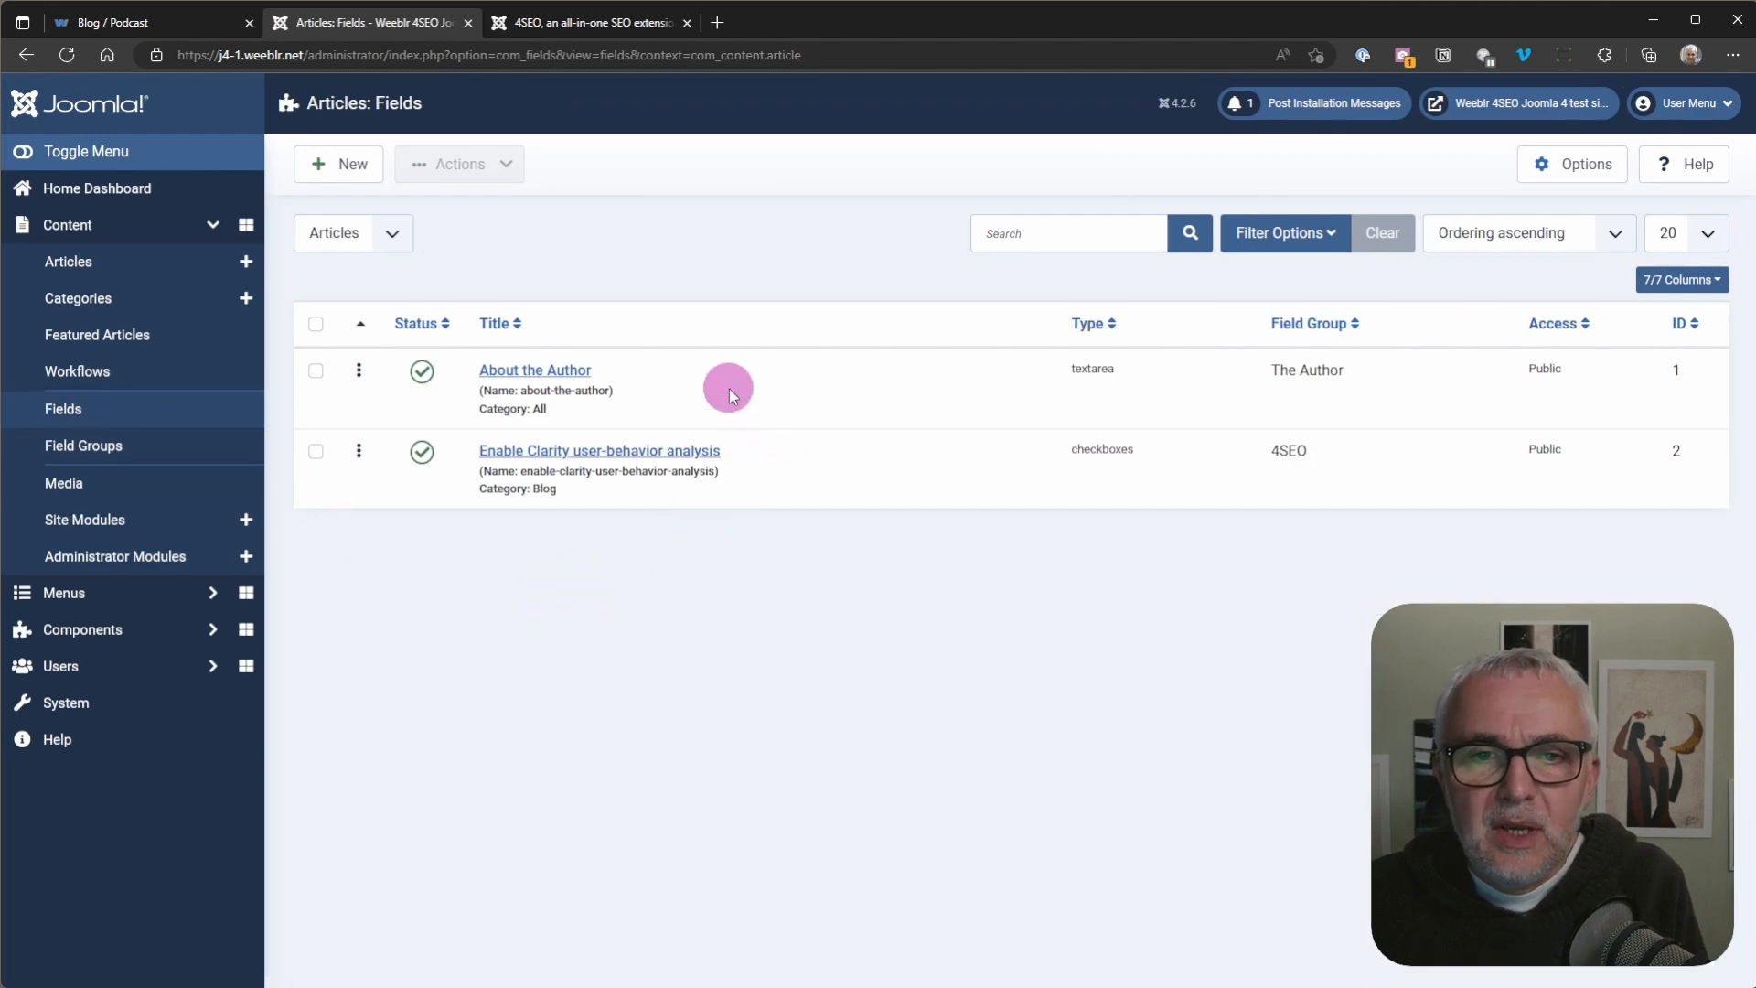
pyautogui.click(345, 172)
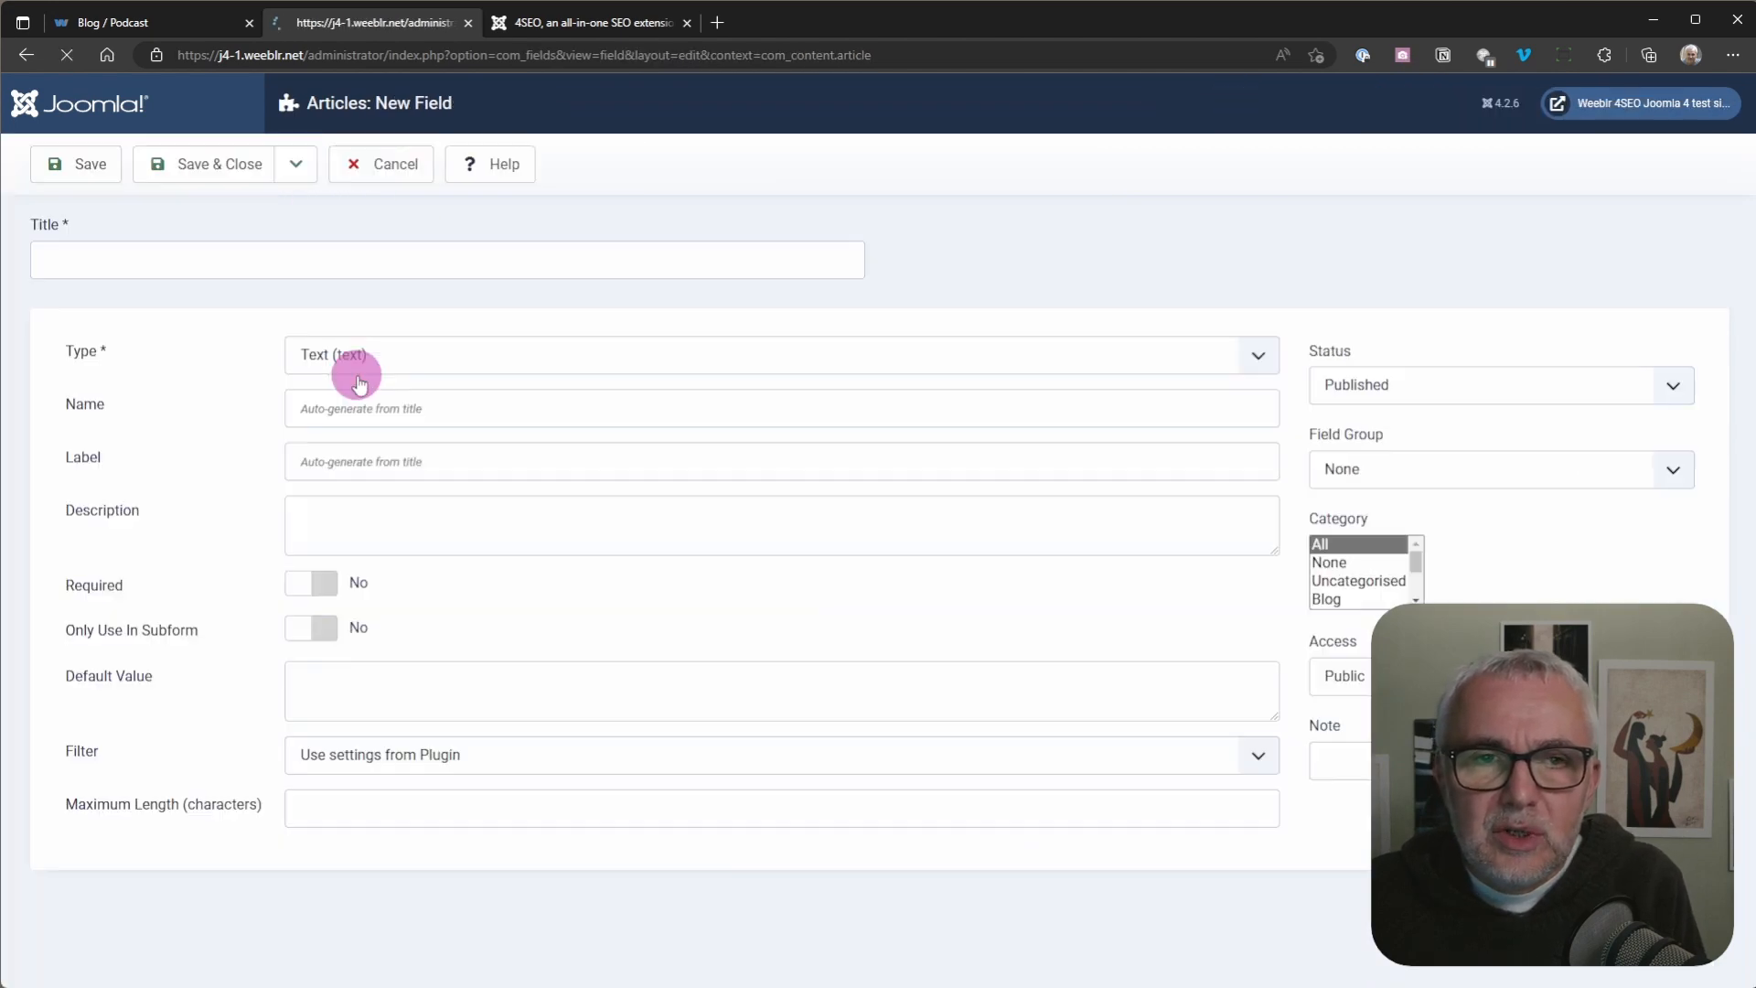
pyautogui.click(172, 247)
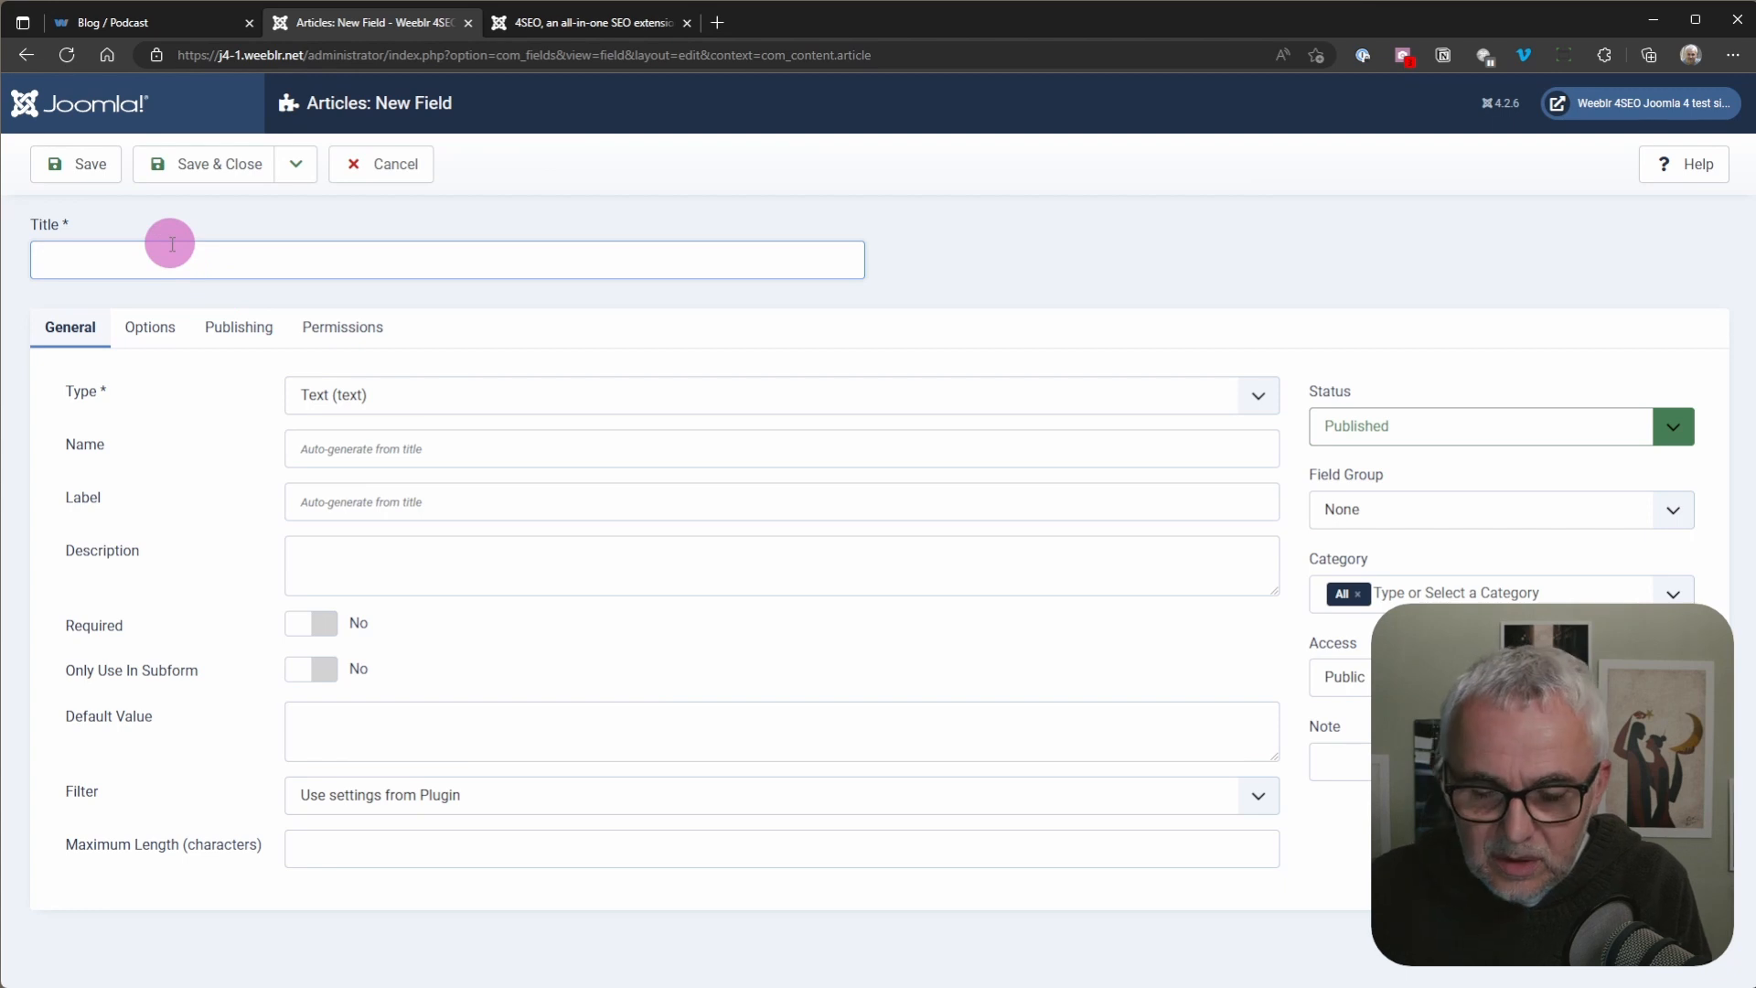
pyautogui.write('Y')
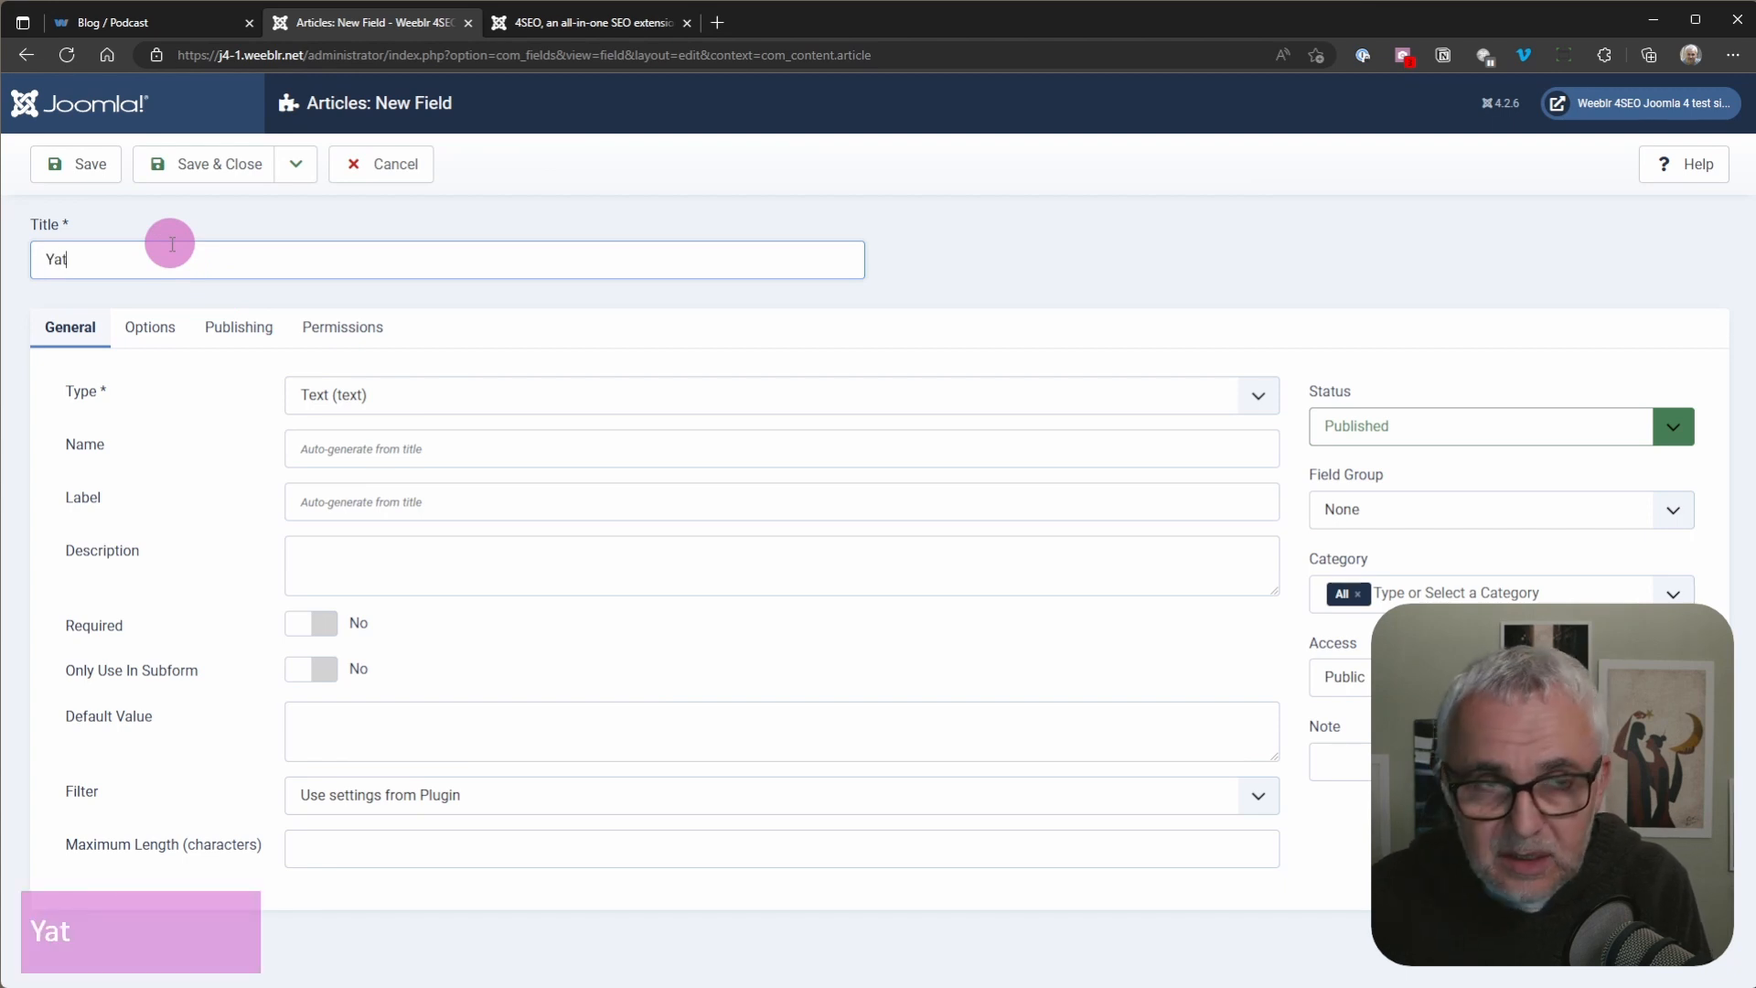
pyautogui.write('at')
pyautogui.press('BackSpace')
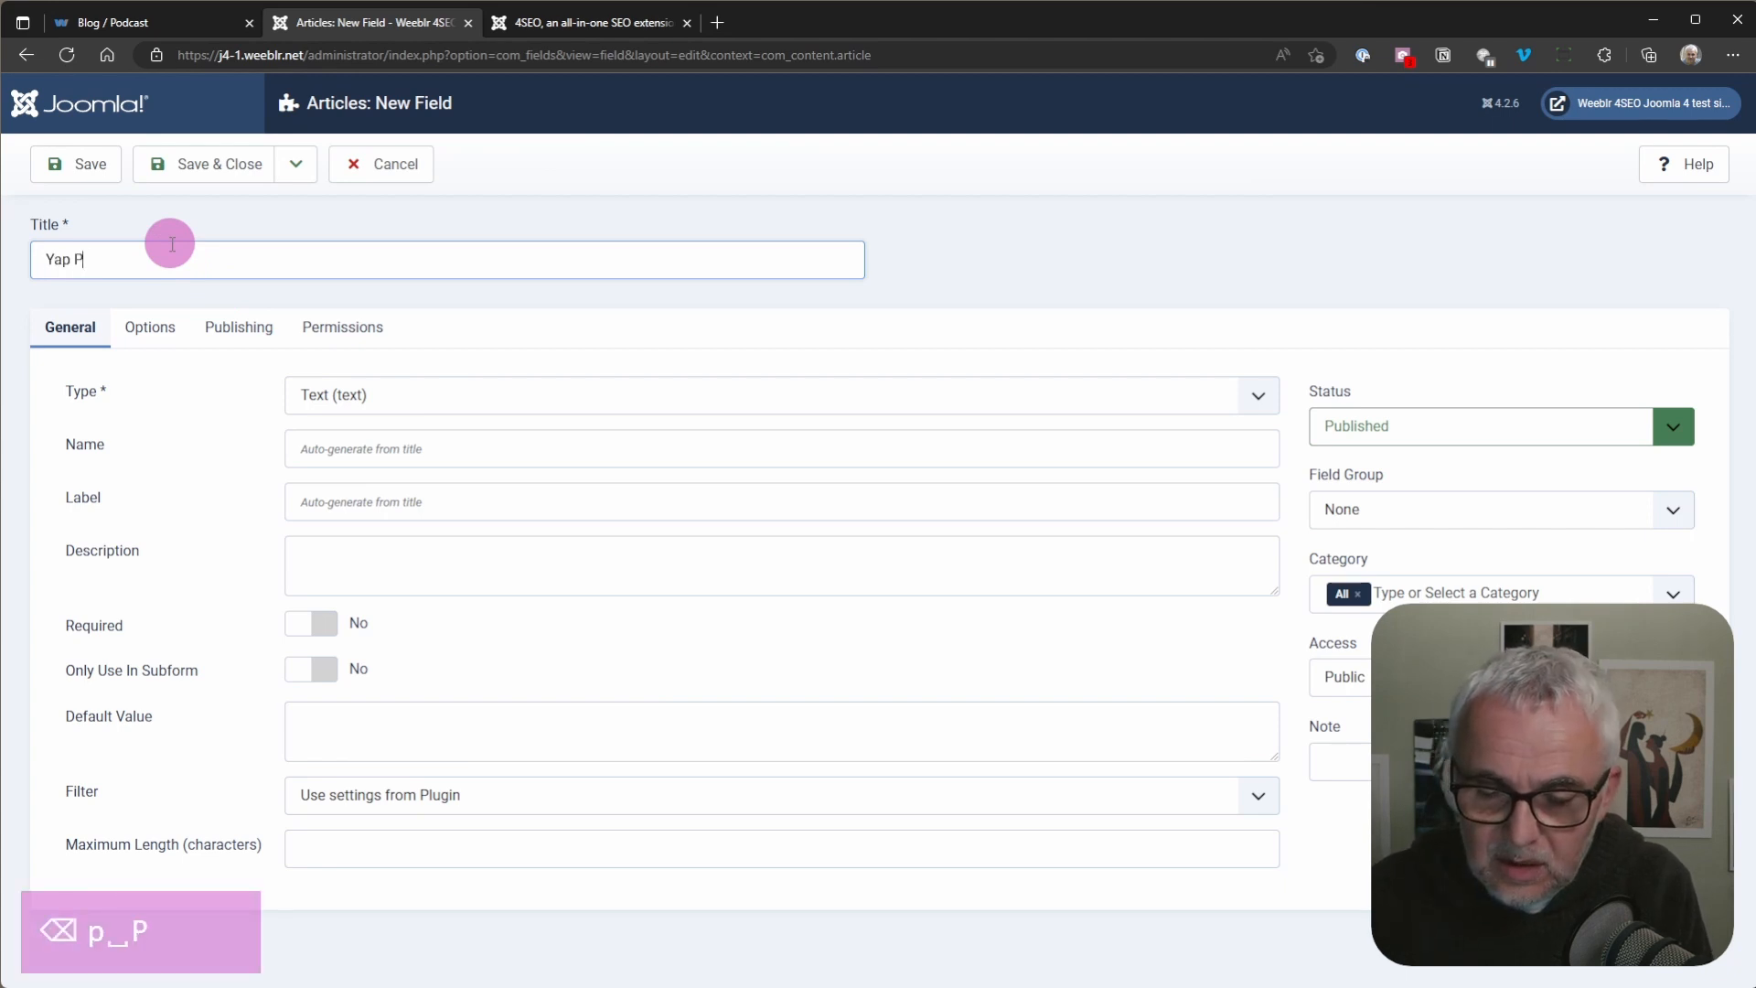
pyautogui.write('p Podcast')
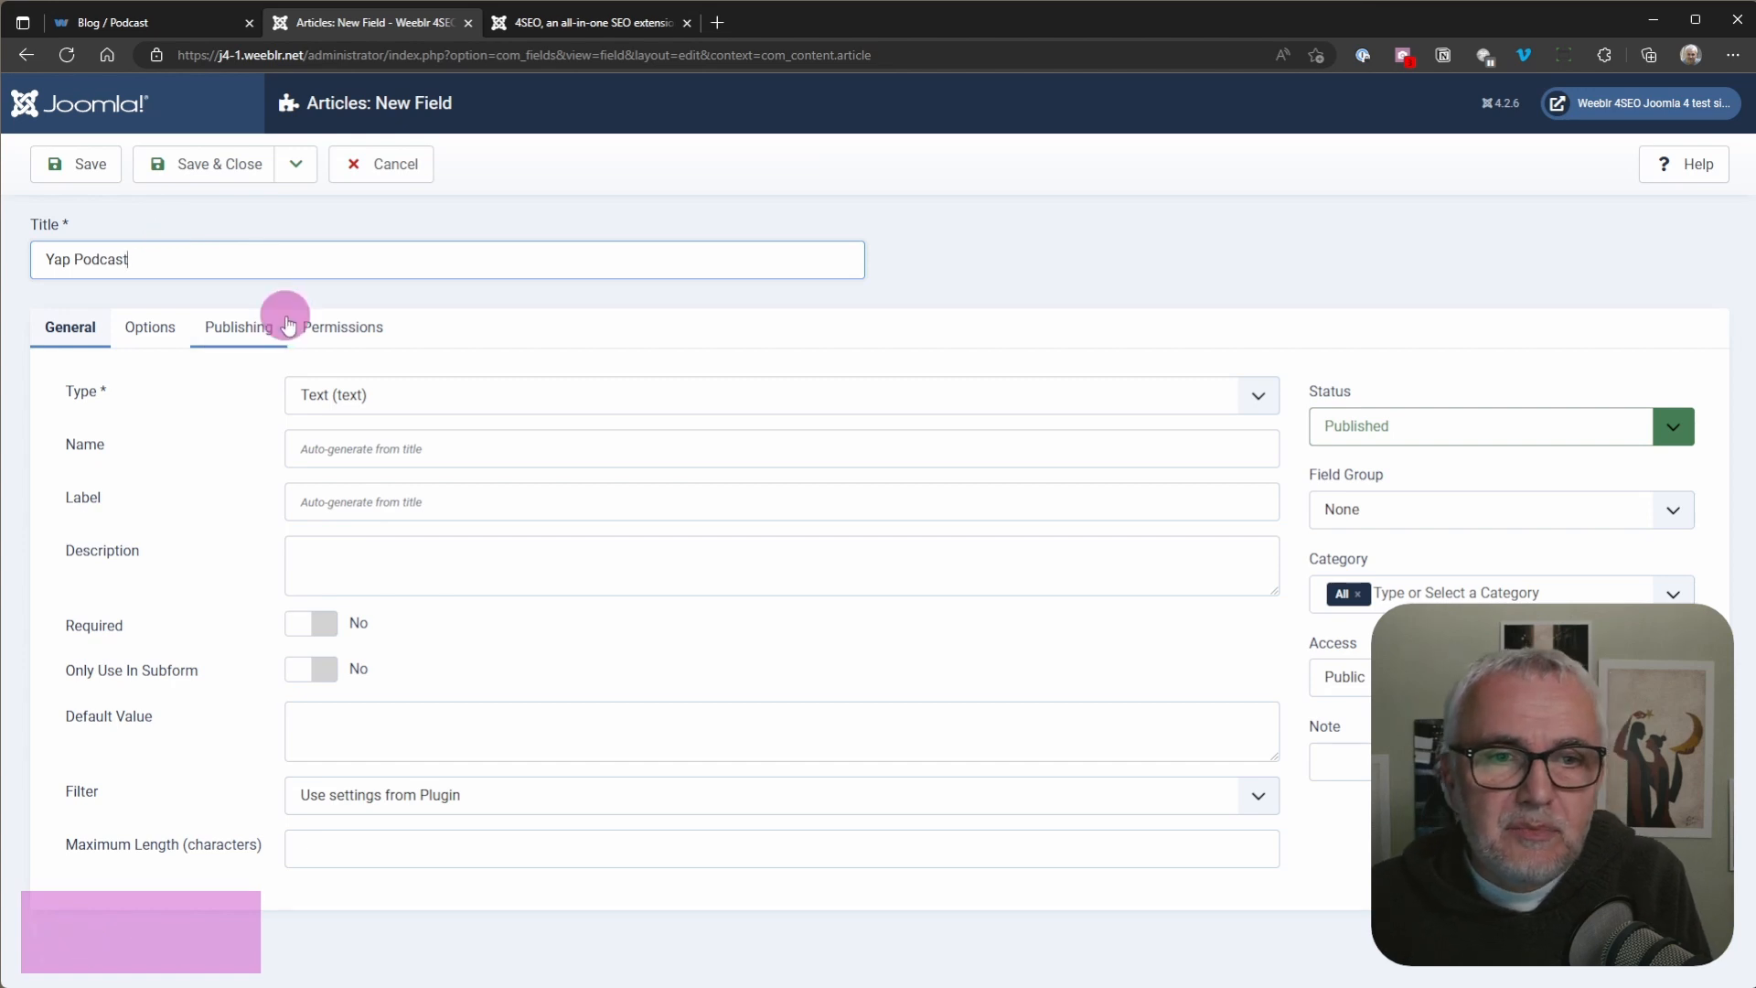
# Step: Set the new field's type to 4Podcast item and assign it to the Yap Podcast category
pyautogui.click(334, 403)
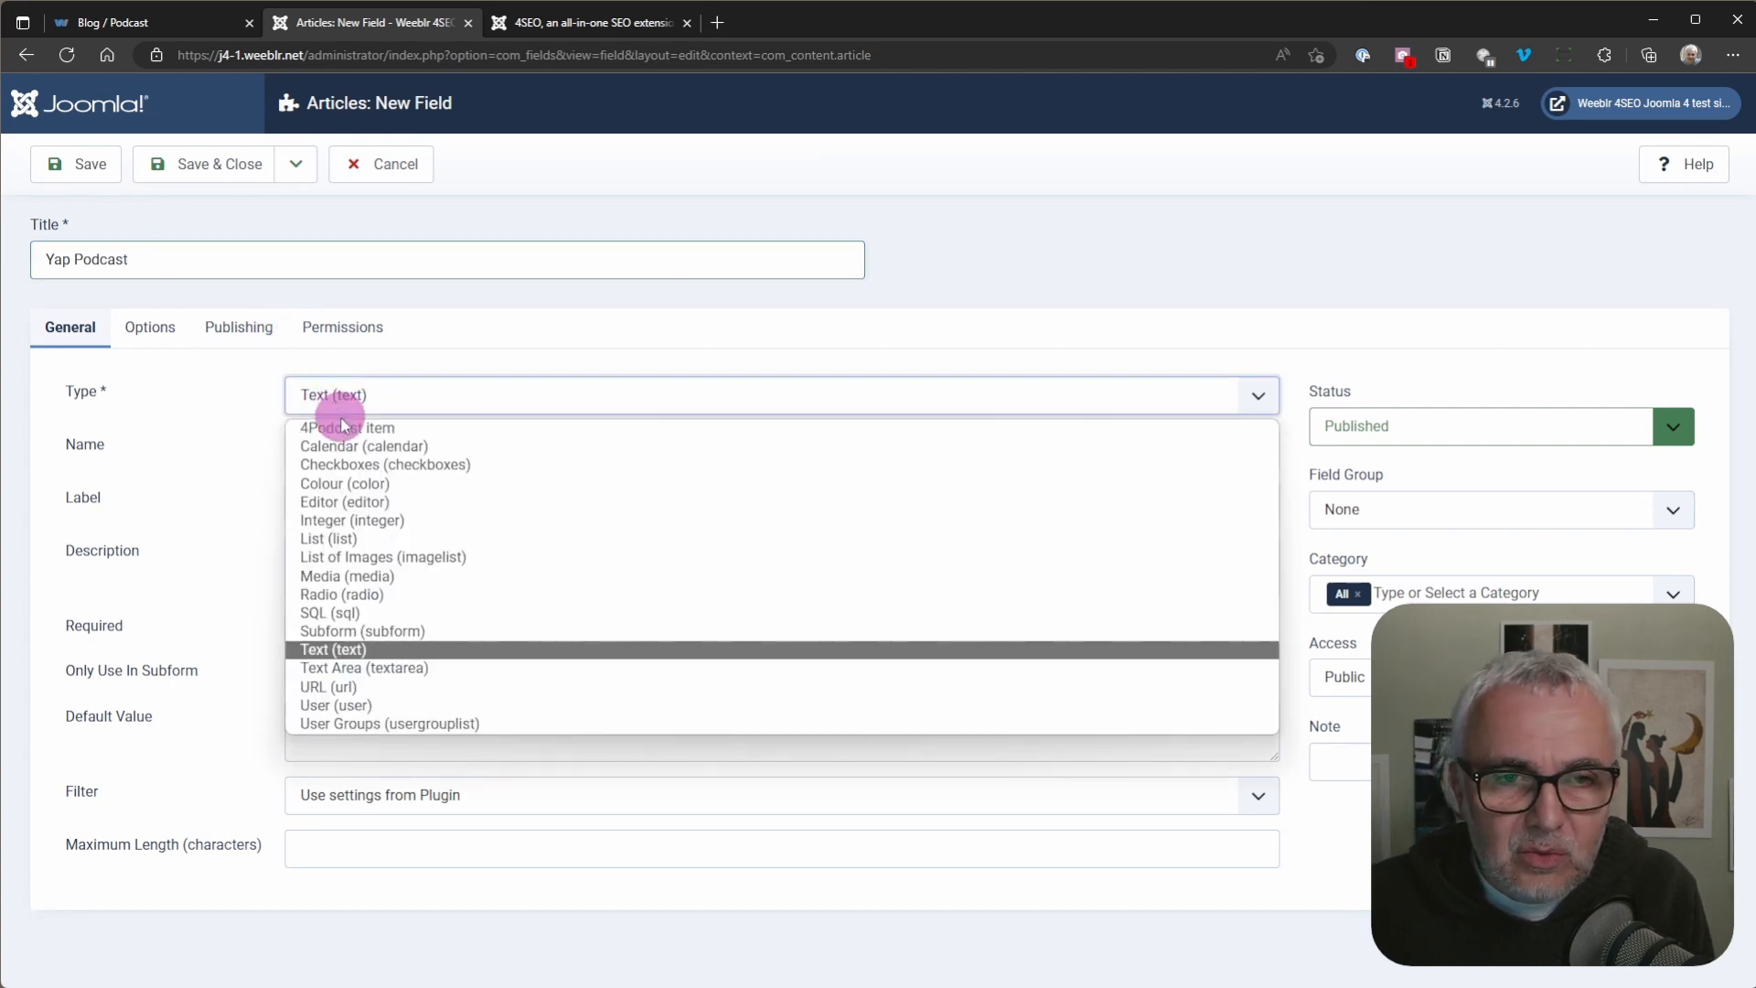
pyautogui.click(382, 429)
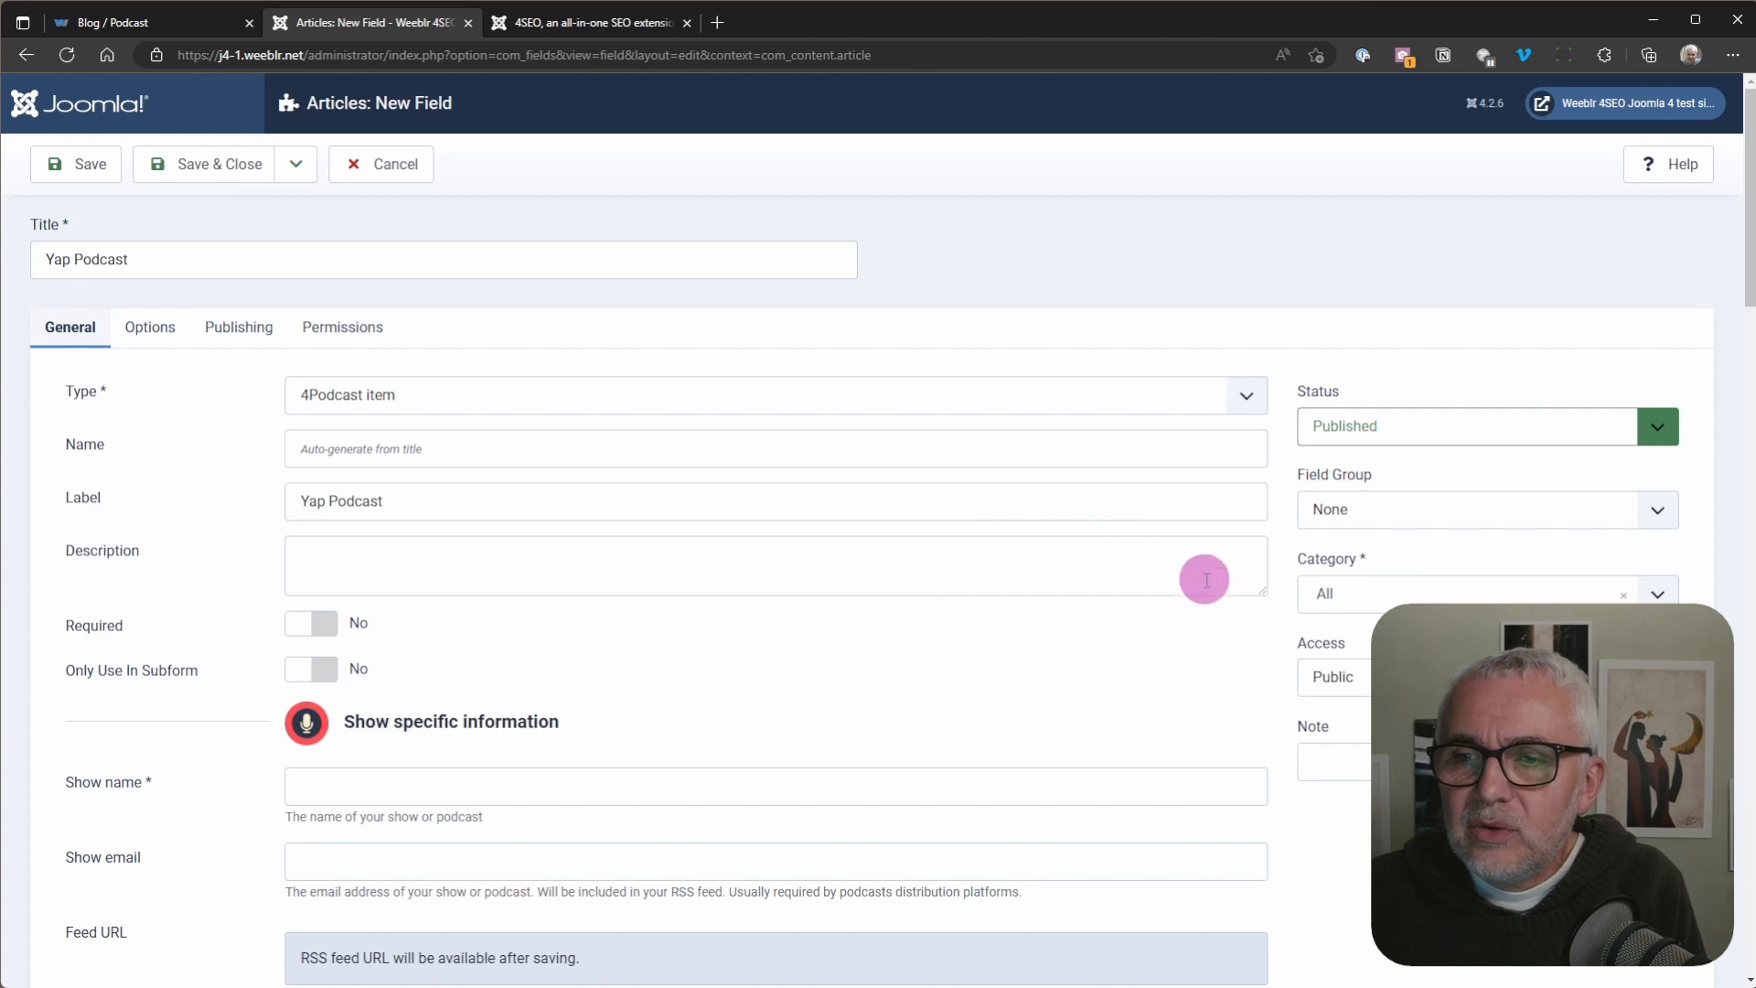
pyautogui.click(1343, 601)
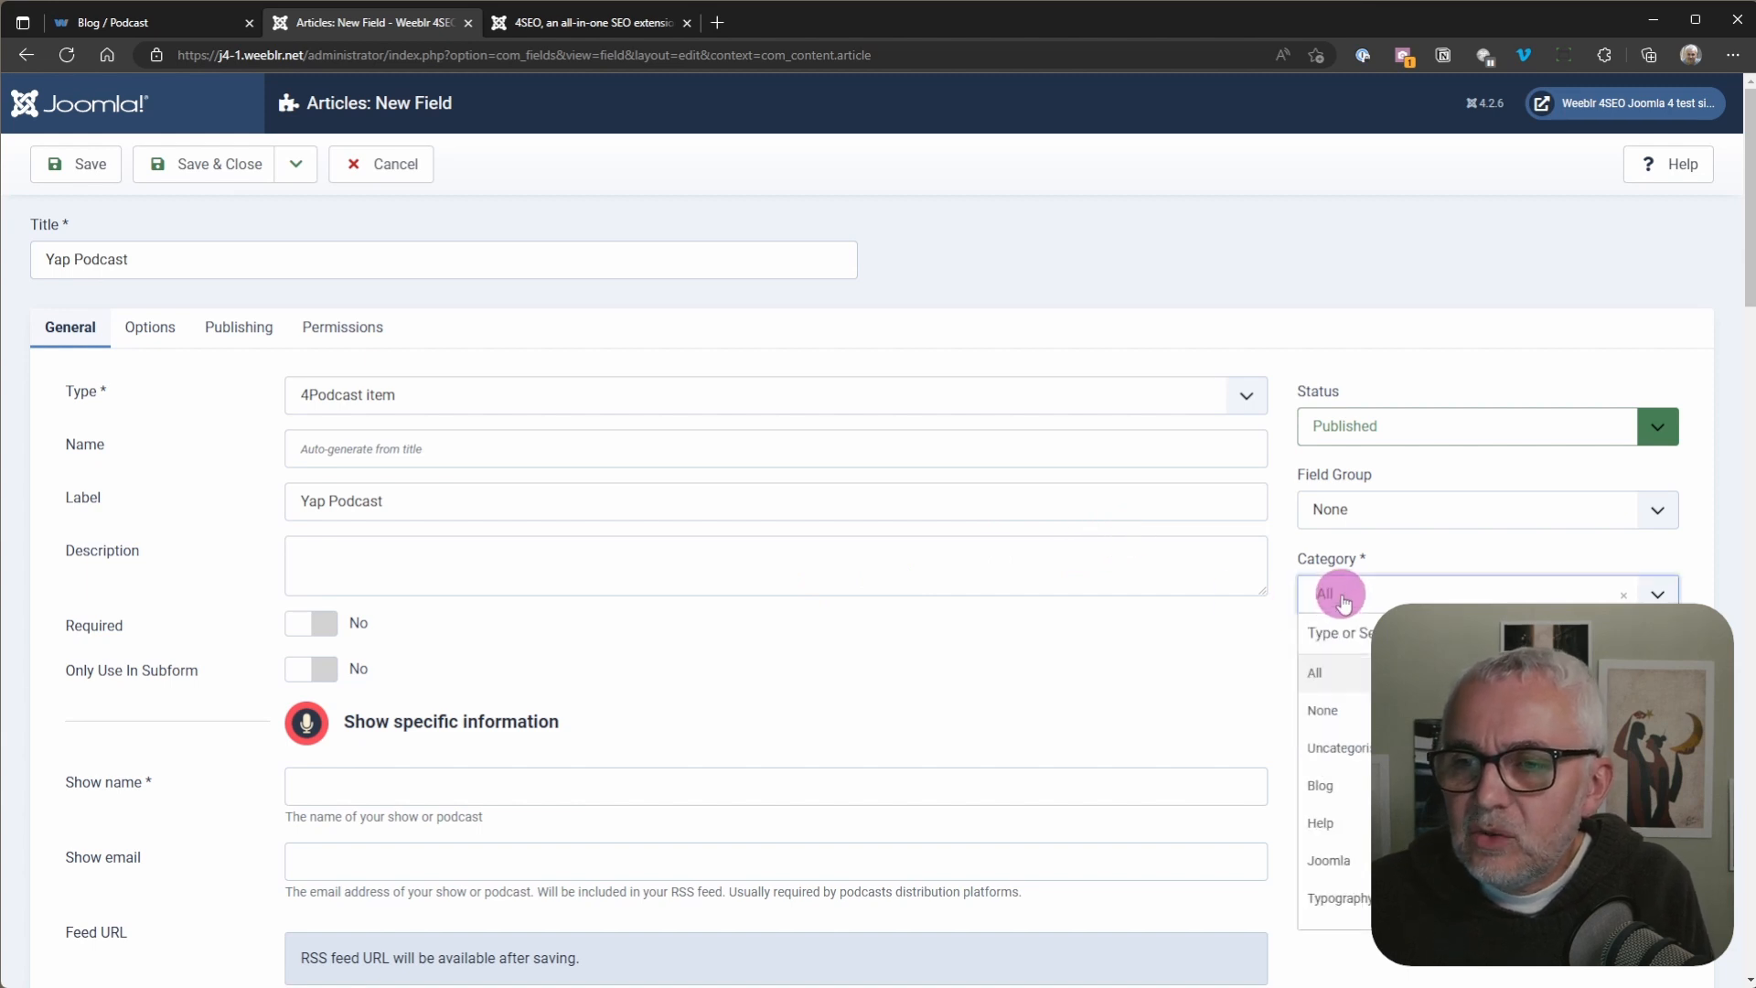
pyautogui.scroll(-1, 1348, 792)
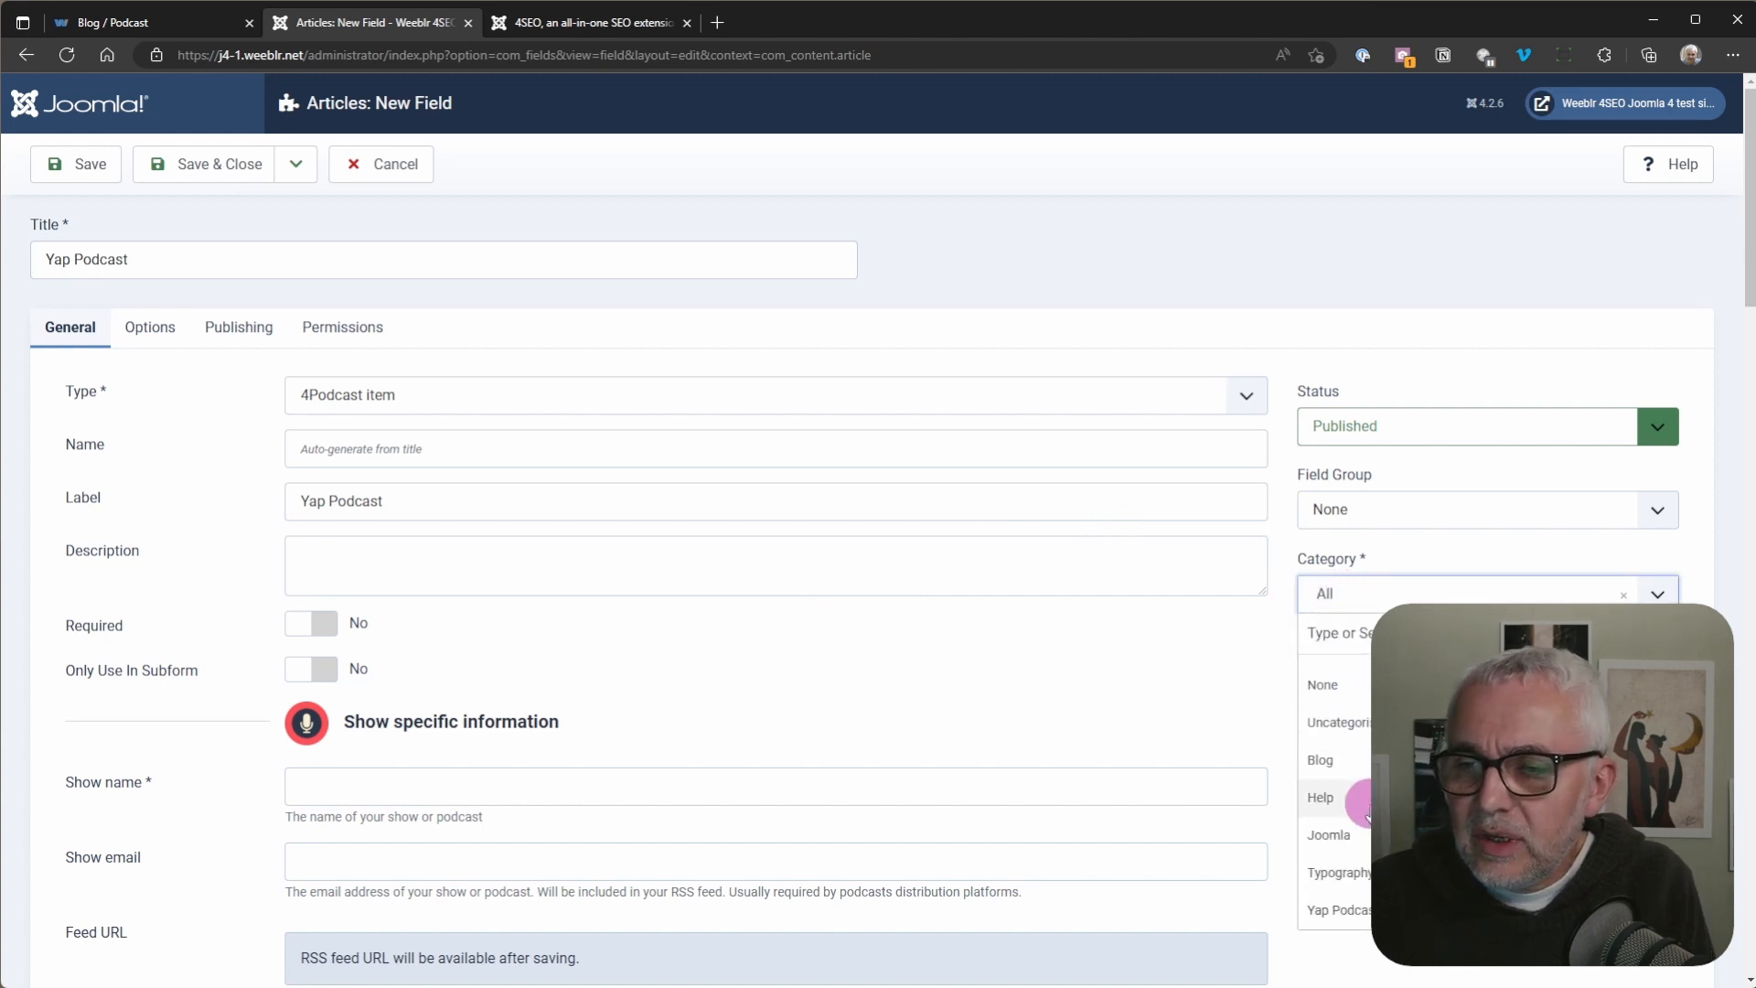
pyautogui.click(1349, 910)
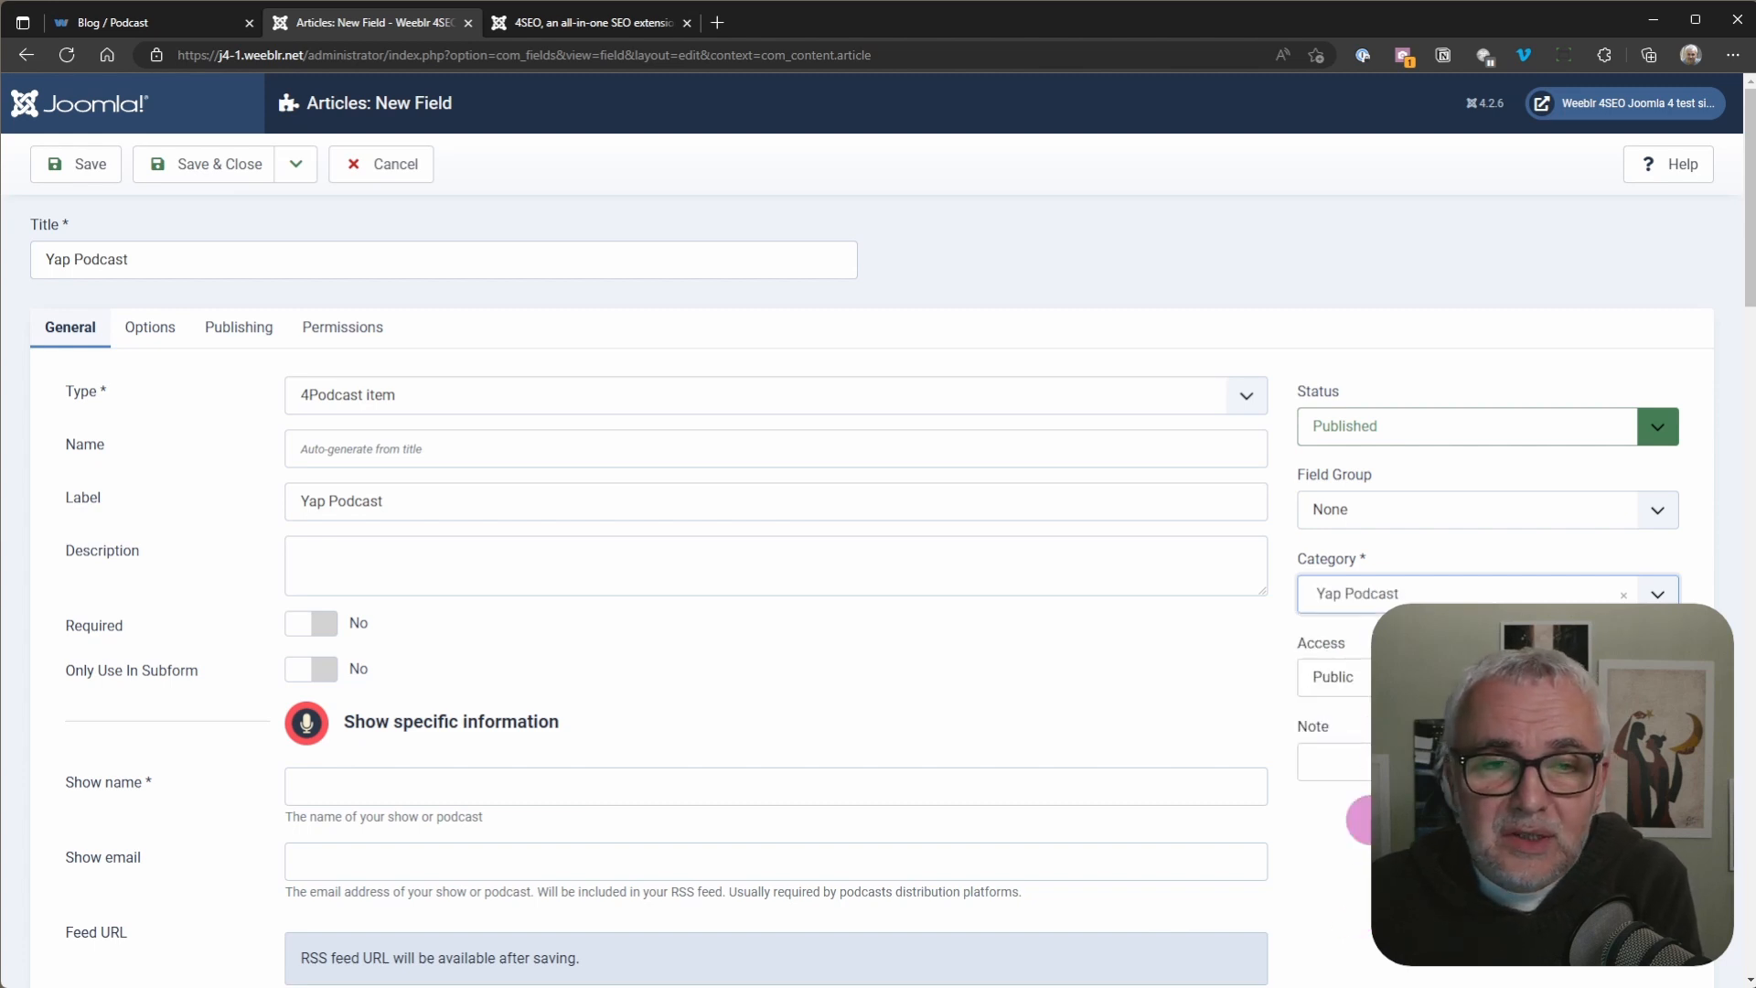
# Step: Enter "Yap Podcast" as the show name in the show-specific information, leaving the show email empty
pyautogui.scroll(-3, 592, 725)
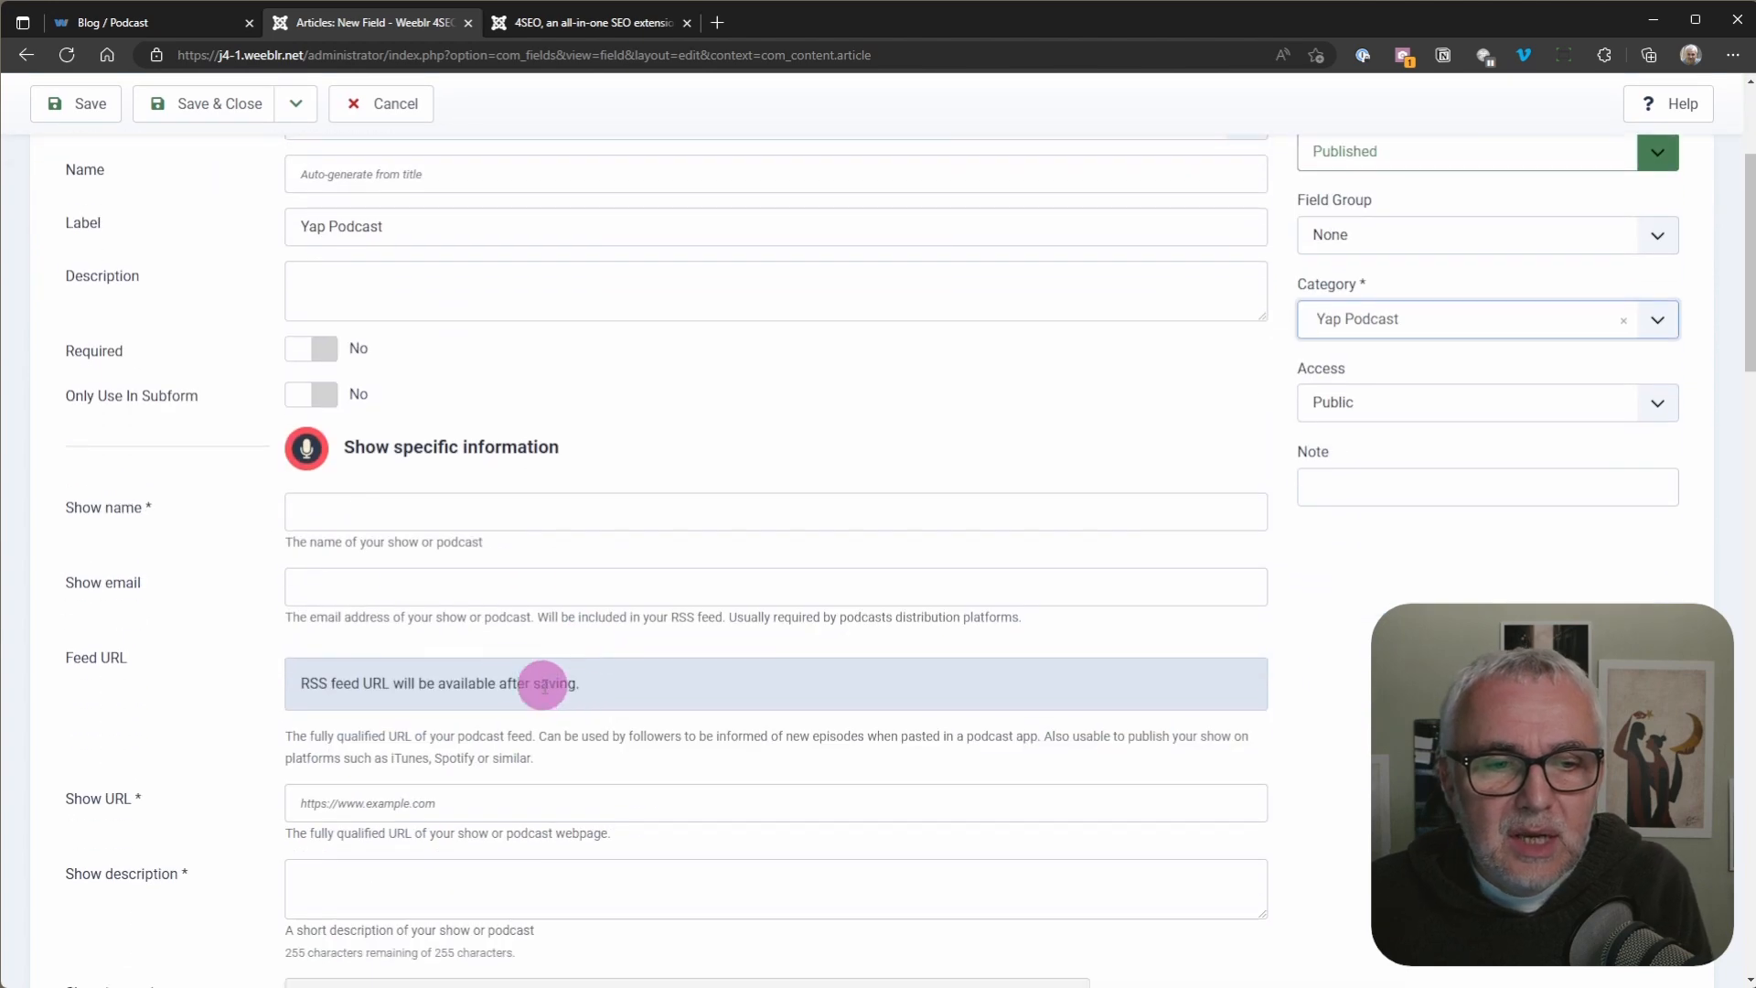
pyautogui.click(340, 520)
pyautogui.scroll(-3, 513, 756)
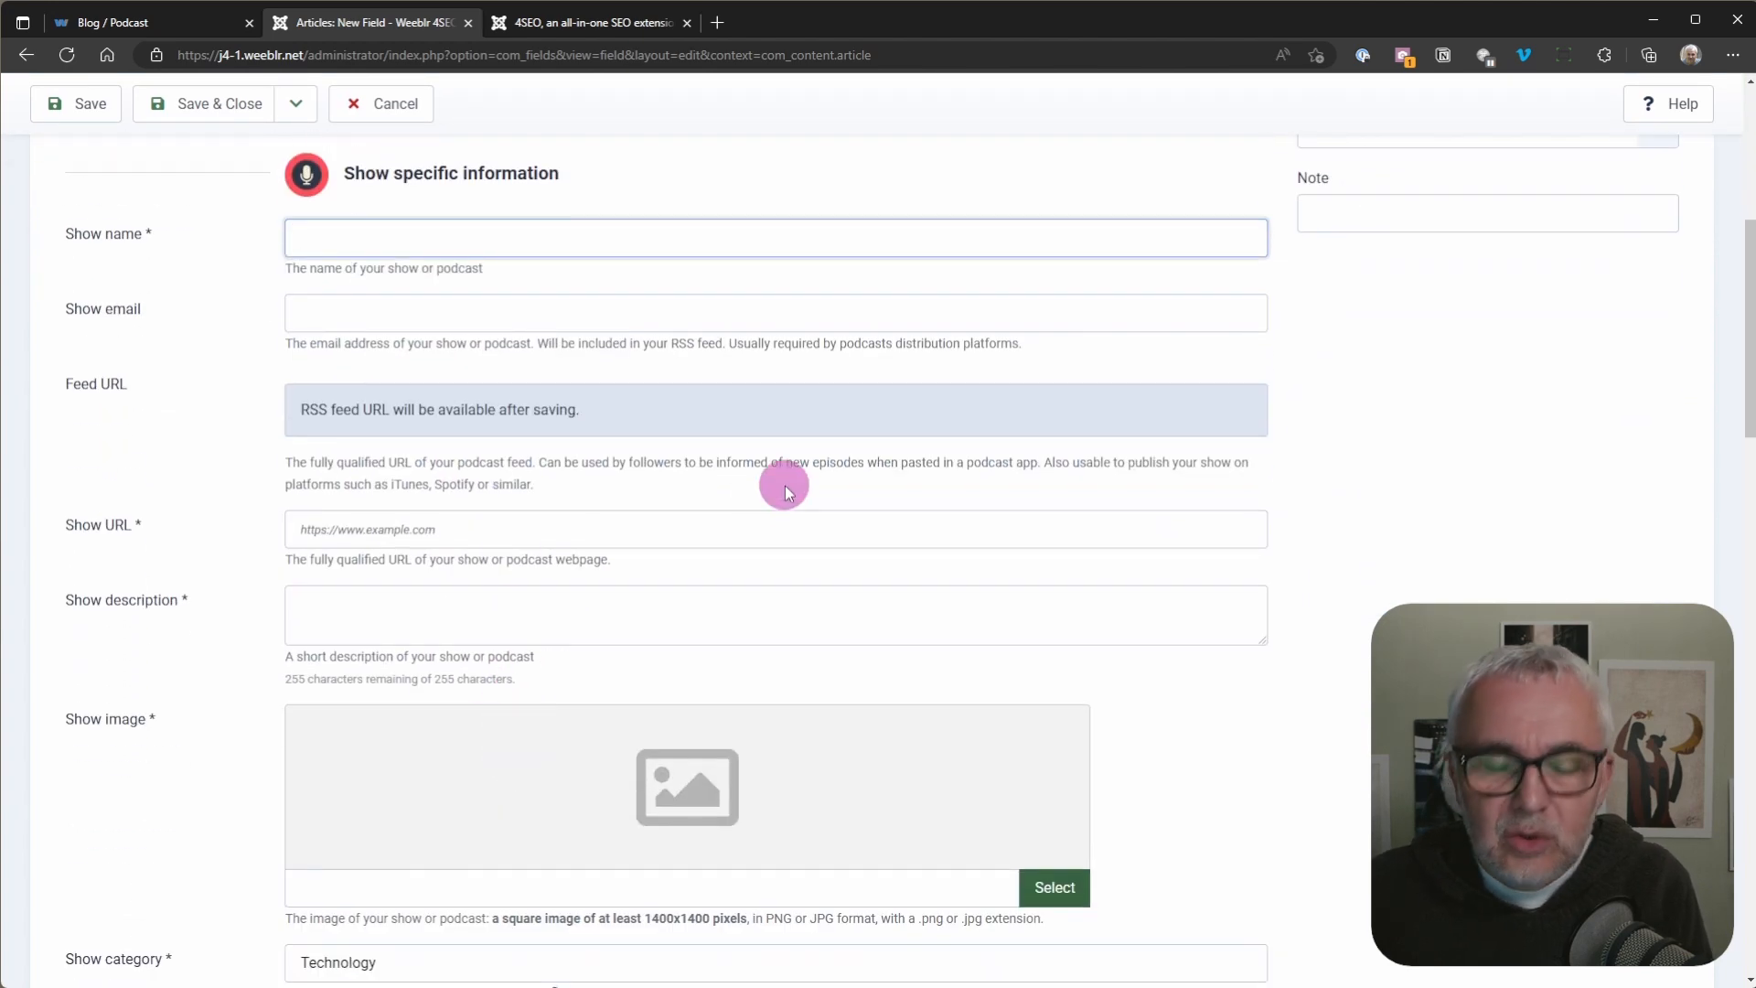
pyautogui.write('Yap Podcast')
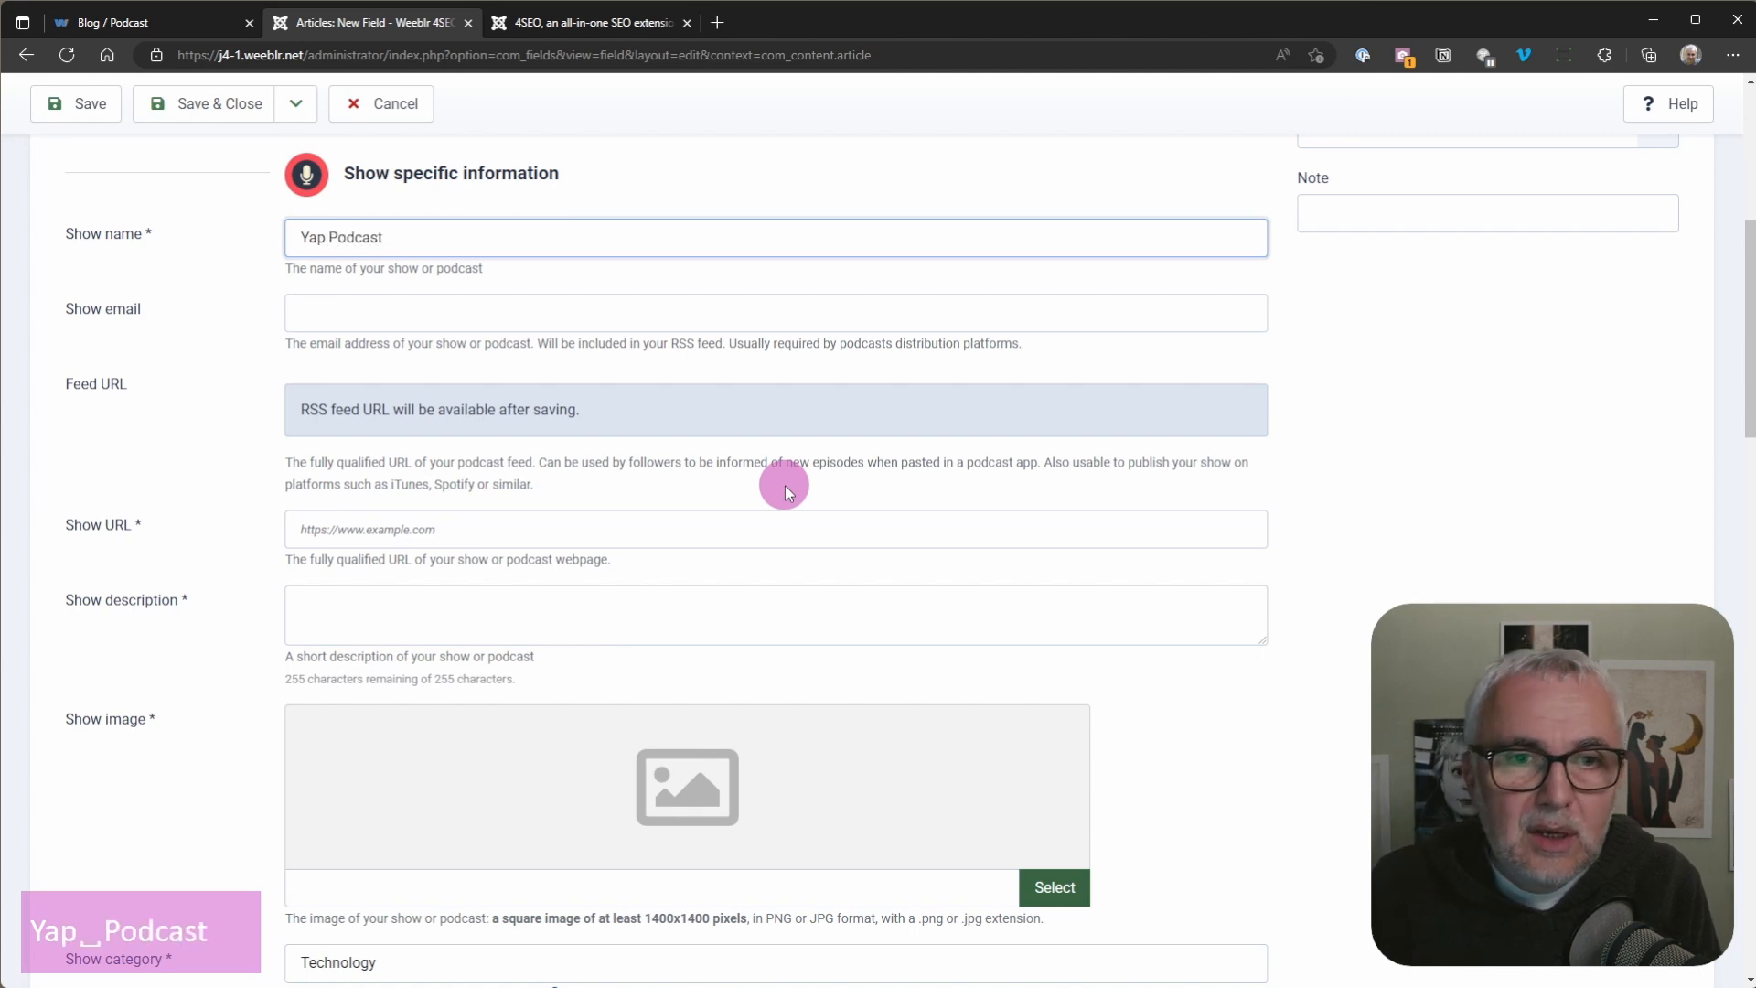
pyautogui.click(333, 314)
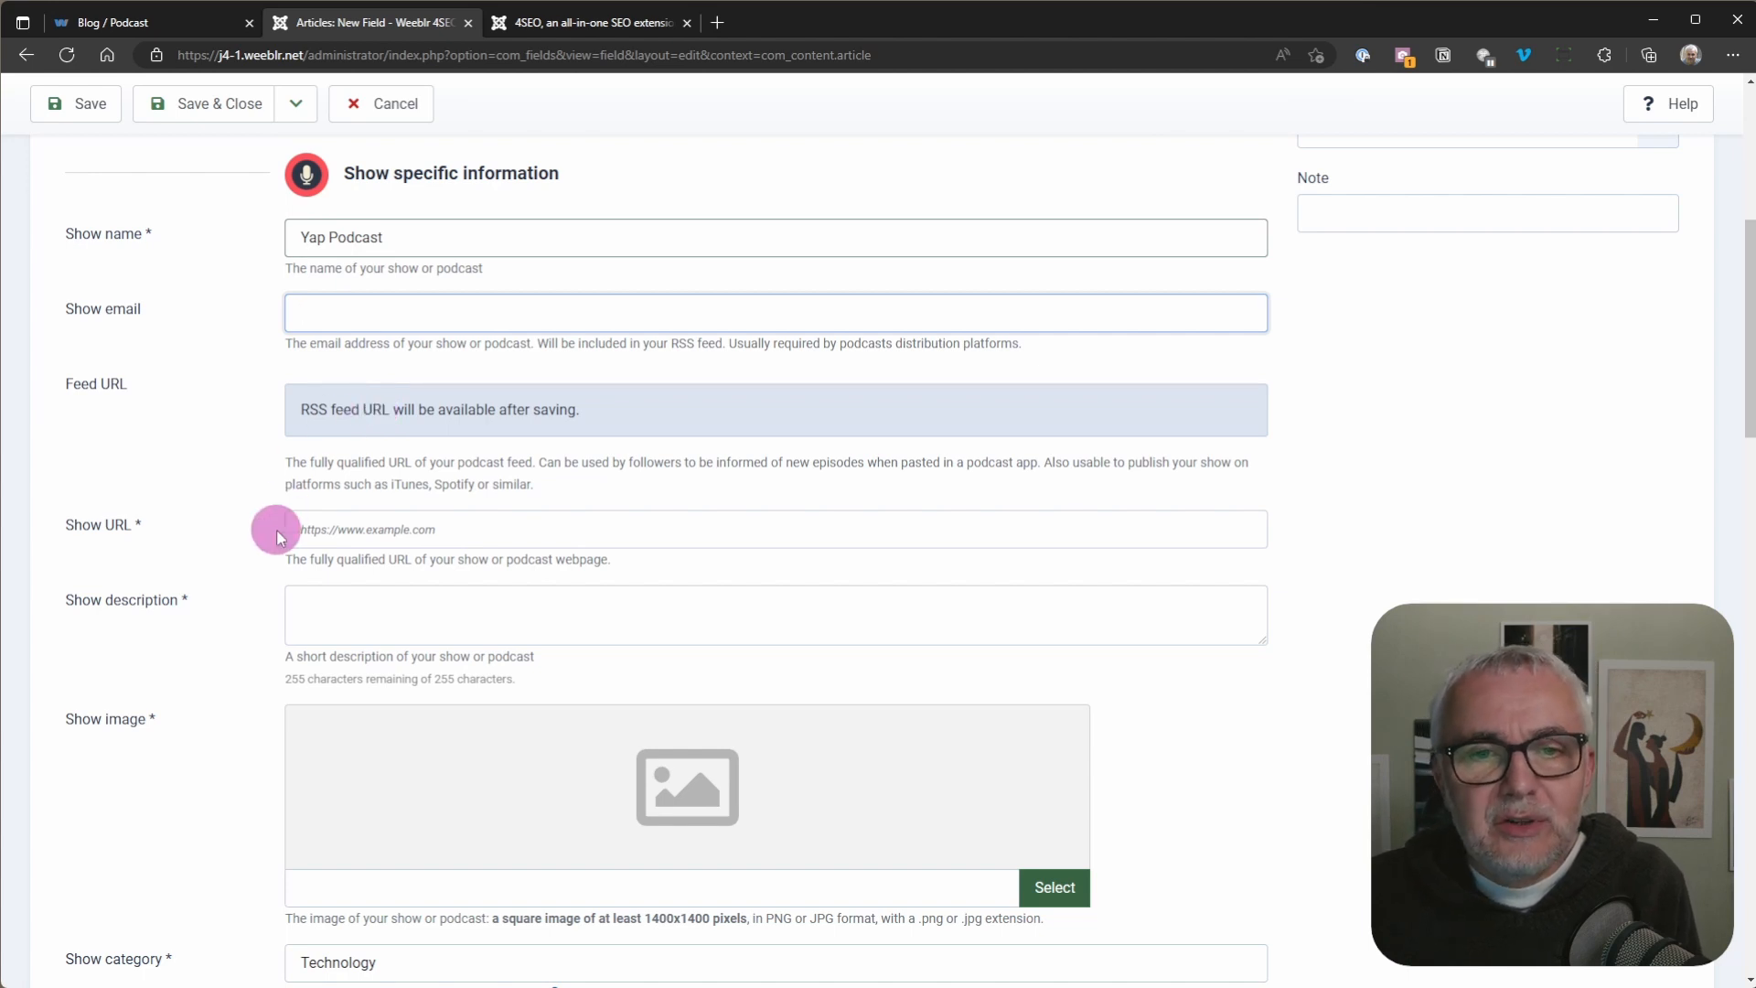
pyautogui.click(338, 532)
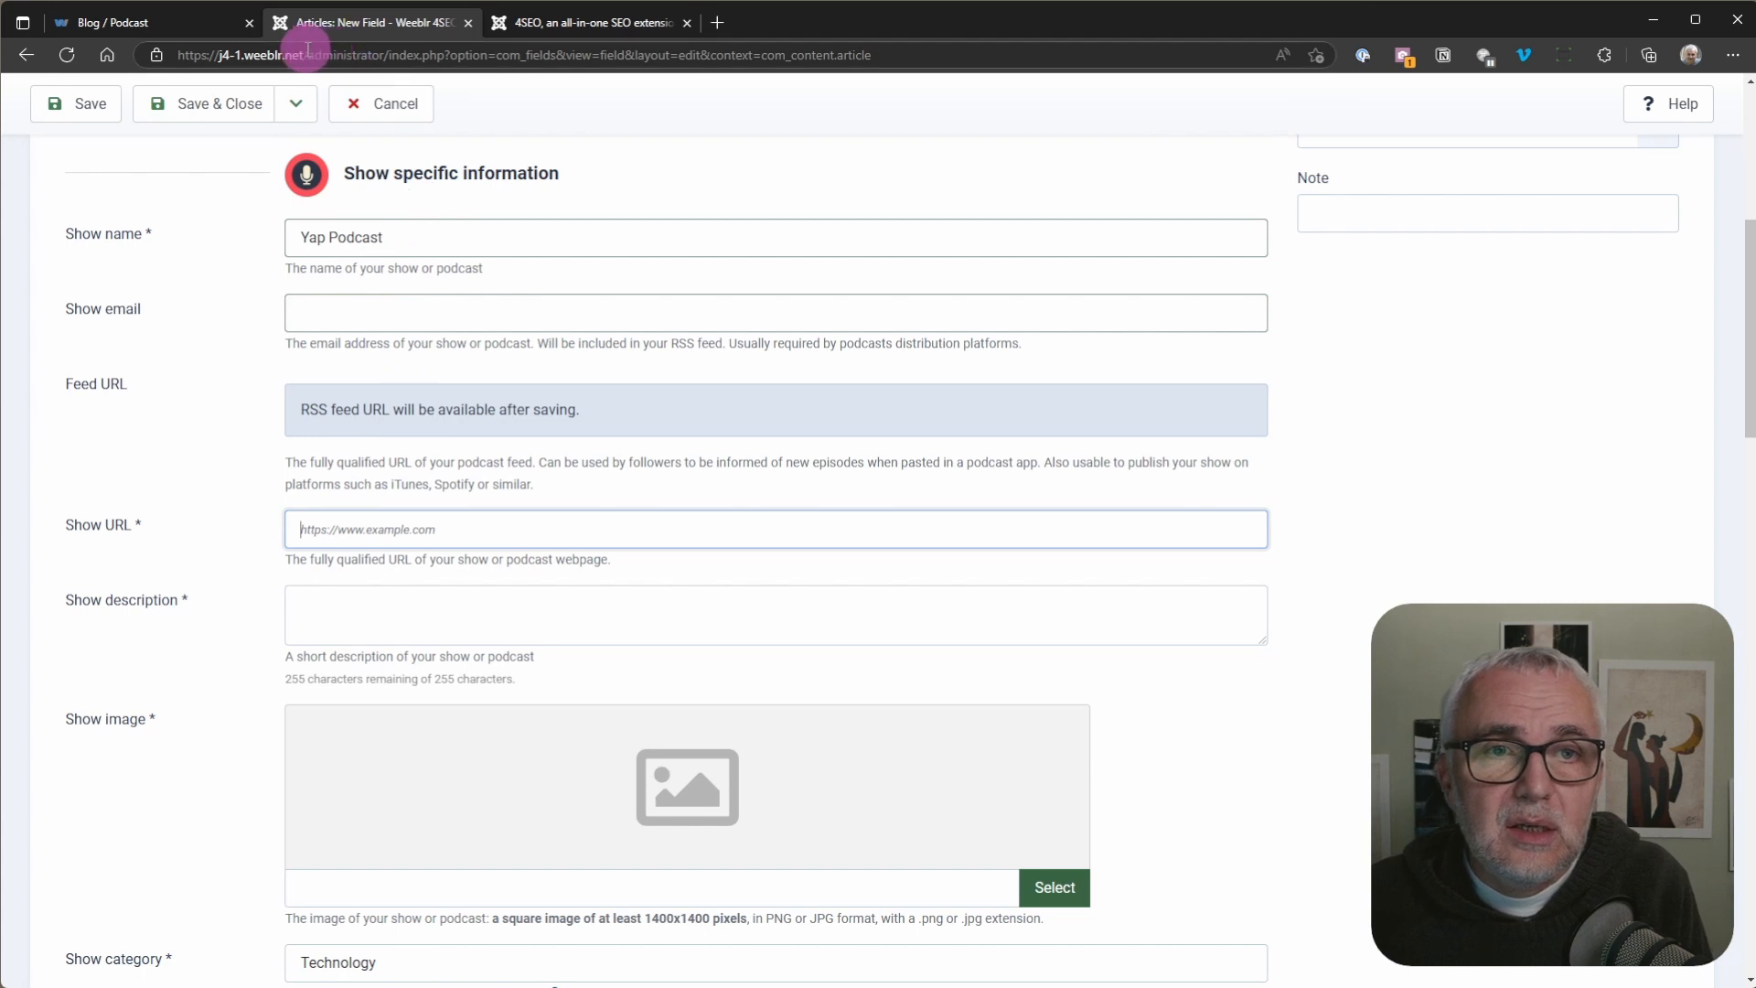
pyautogui.moveTo(307, 52); pyautogui.dragTo(137, 55)
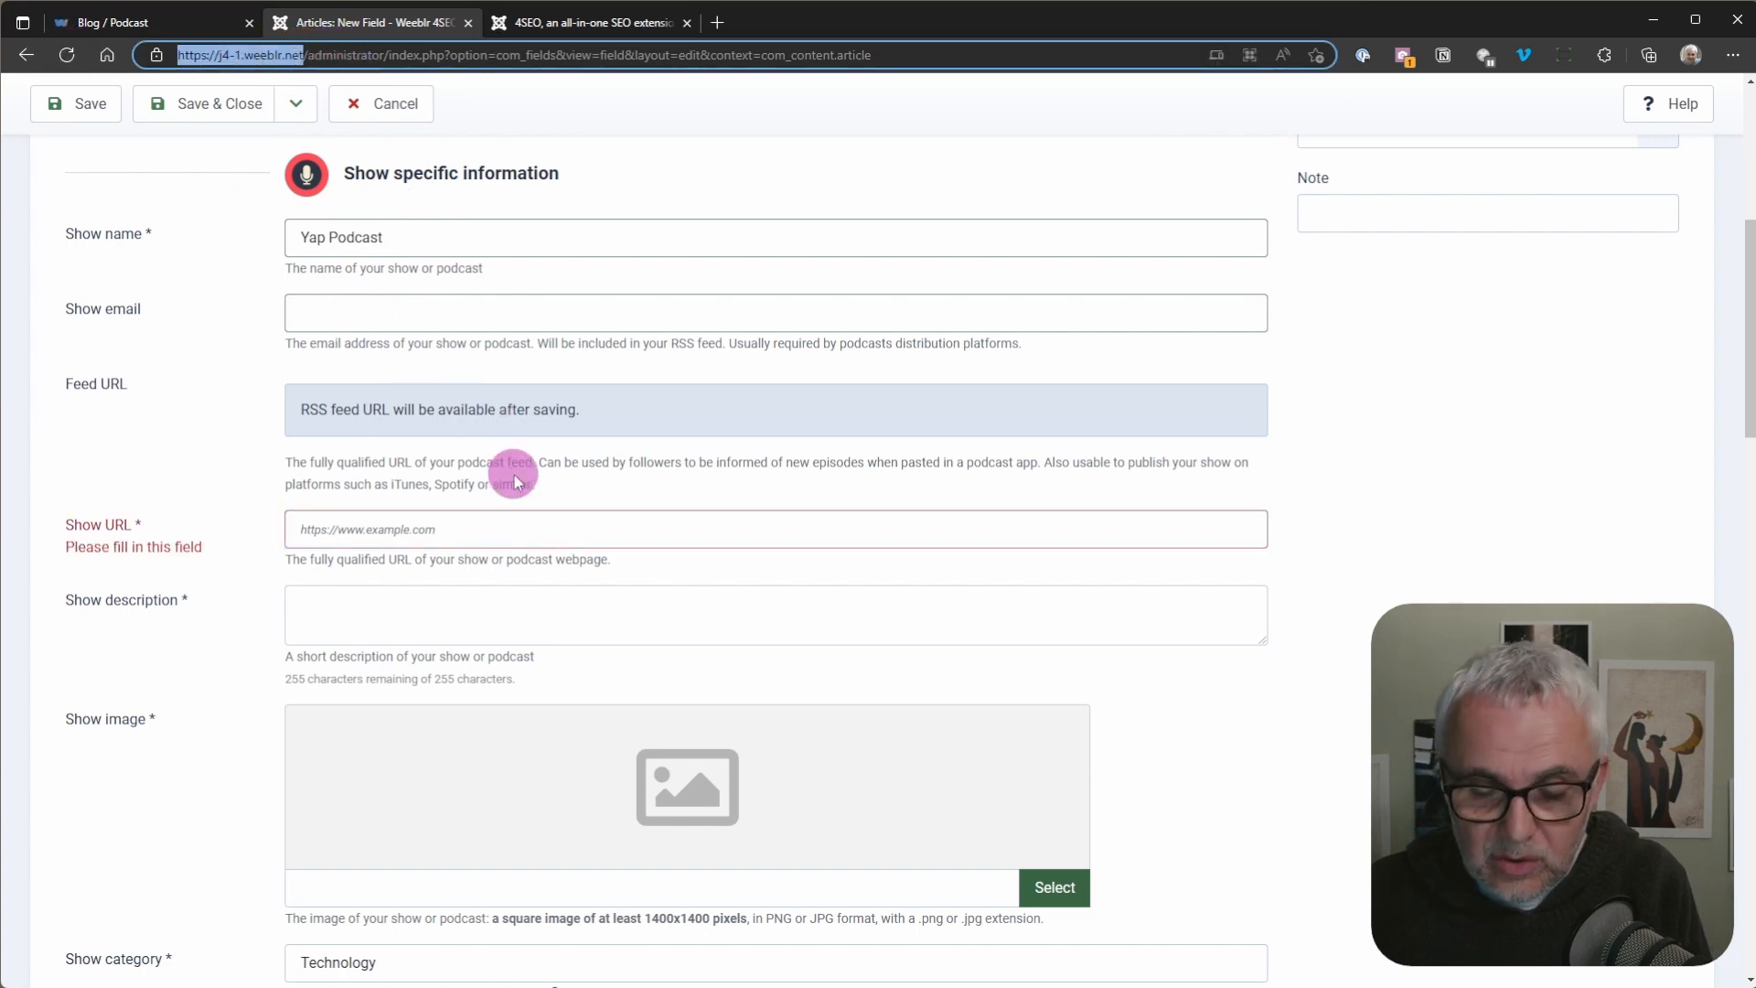
pyautogui.hotkey('ctrl', 'c')
pyautogui.click(329, 529)
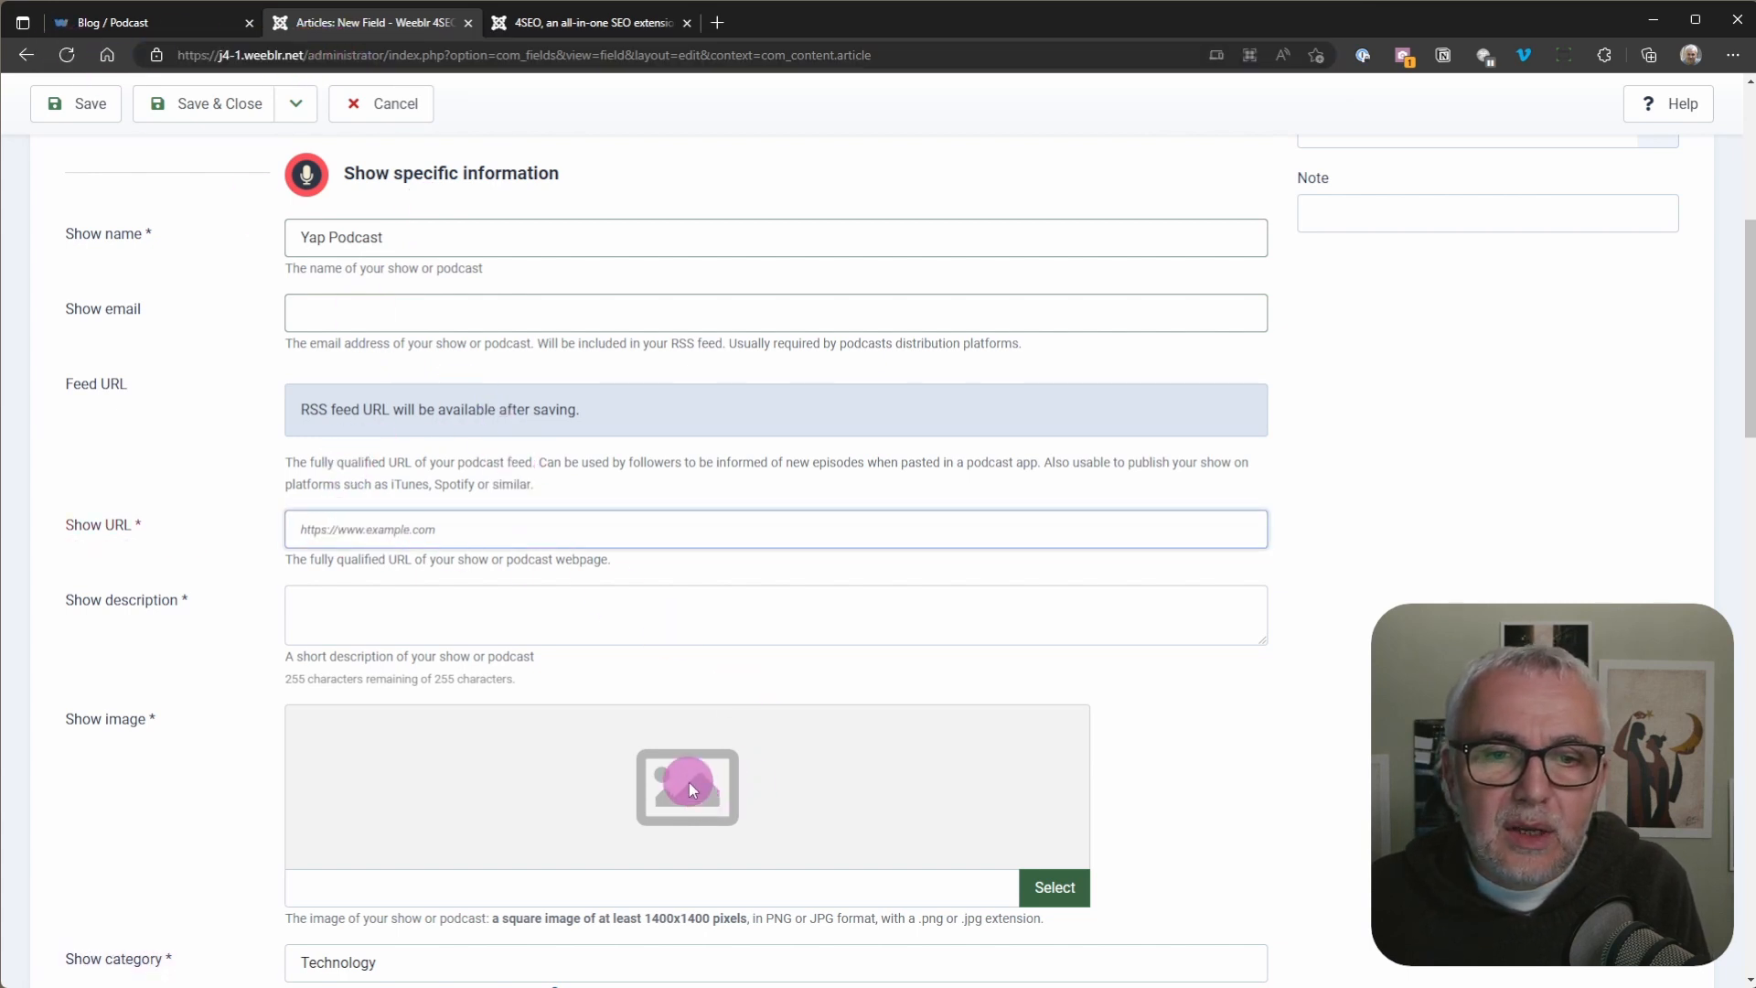
pyautogui.hotkey('ctrl', 'v')
# Step: Fill in the show description with "This just yet another podcase"
pyautogui.click(456, 616)
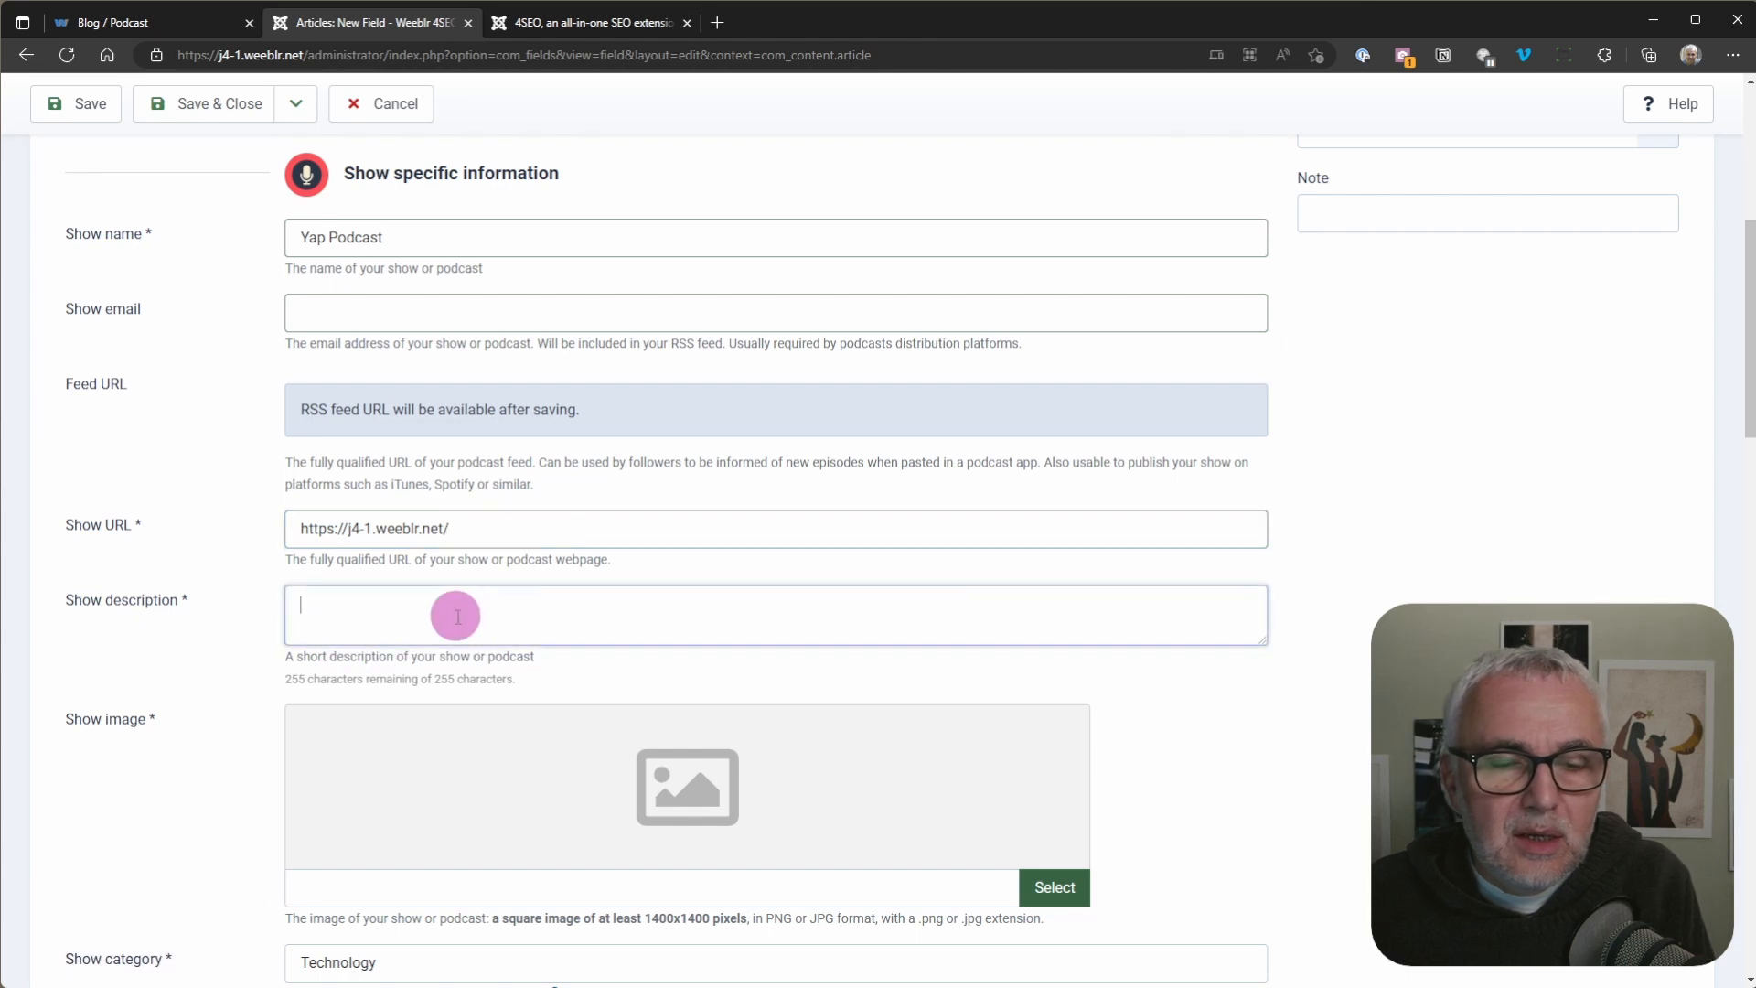
pyautogui.write('This')
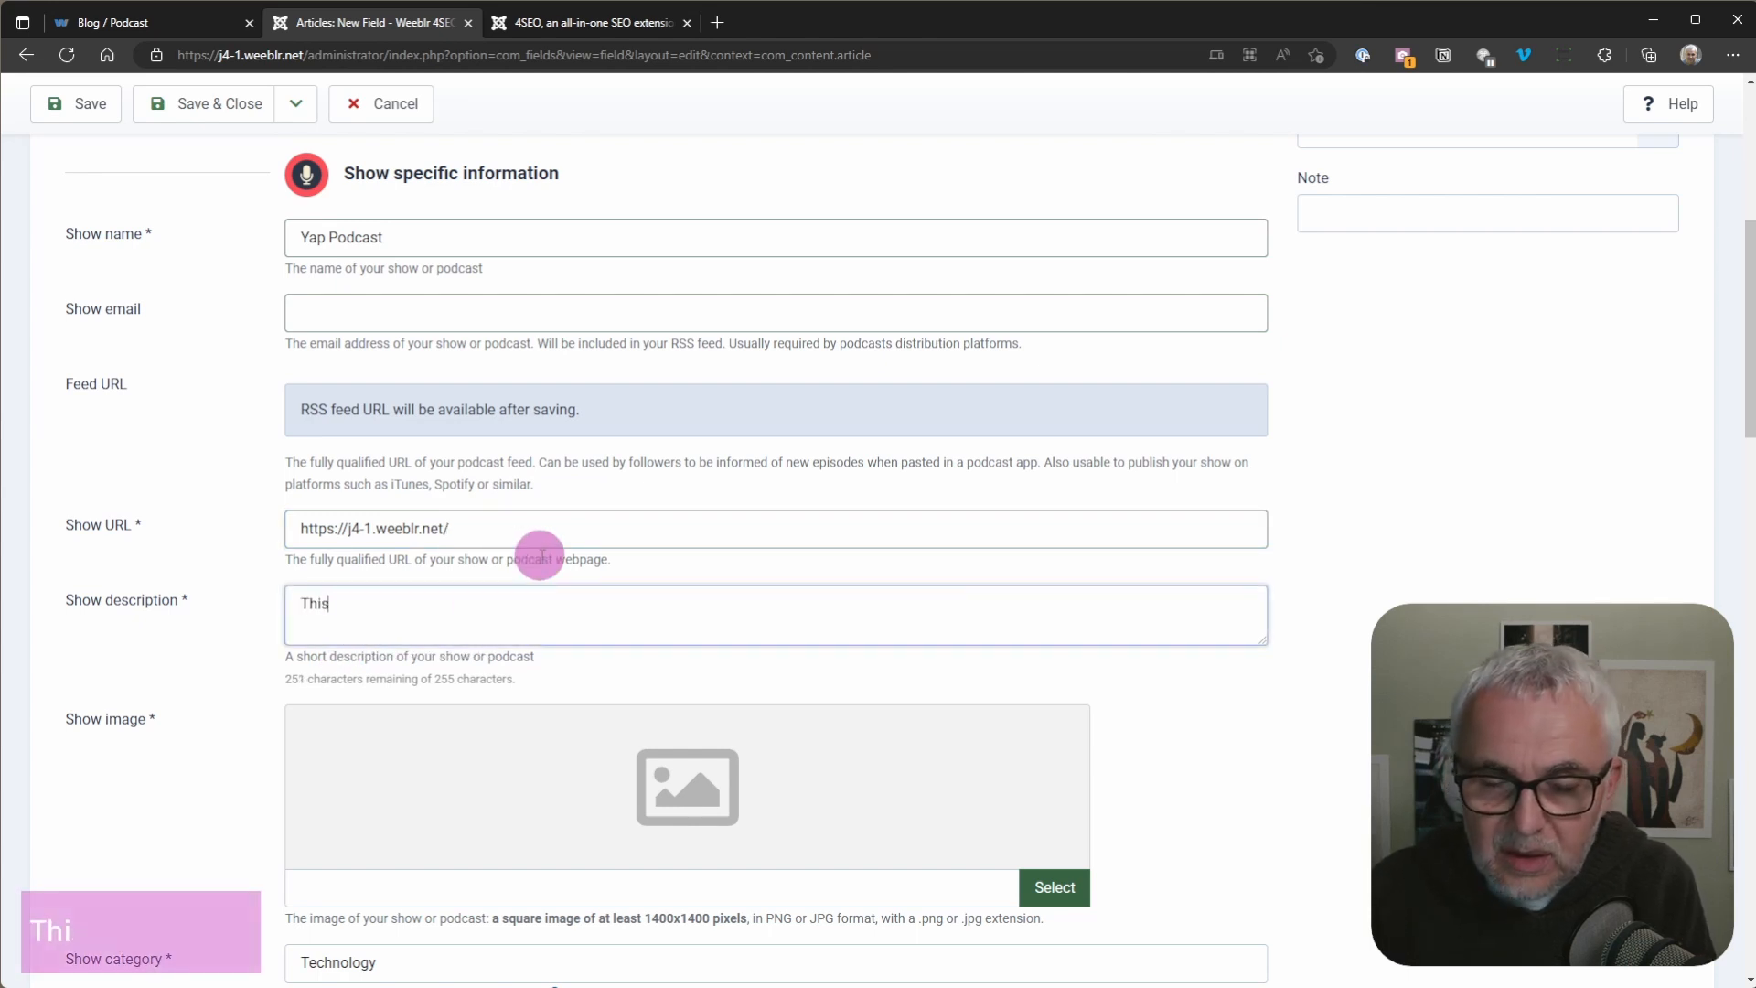
pyautogui.write(' just ')
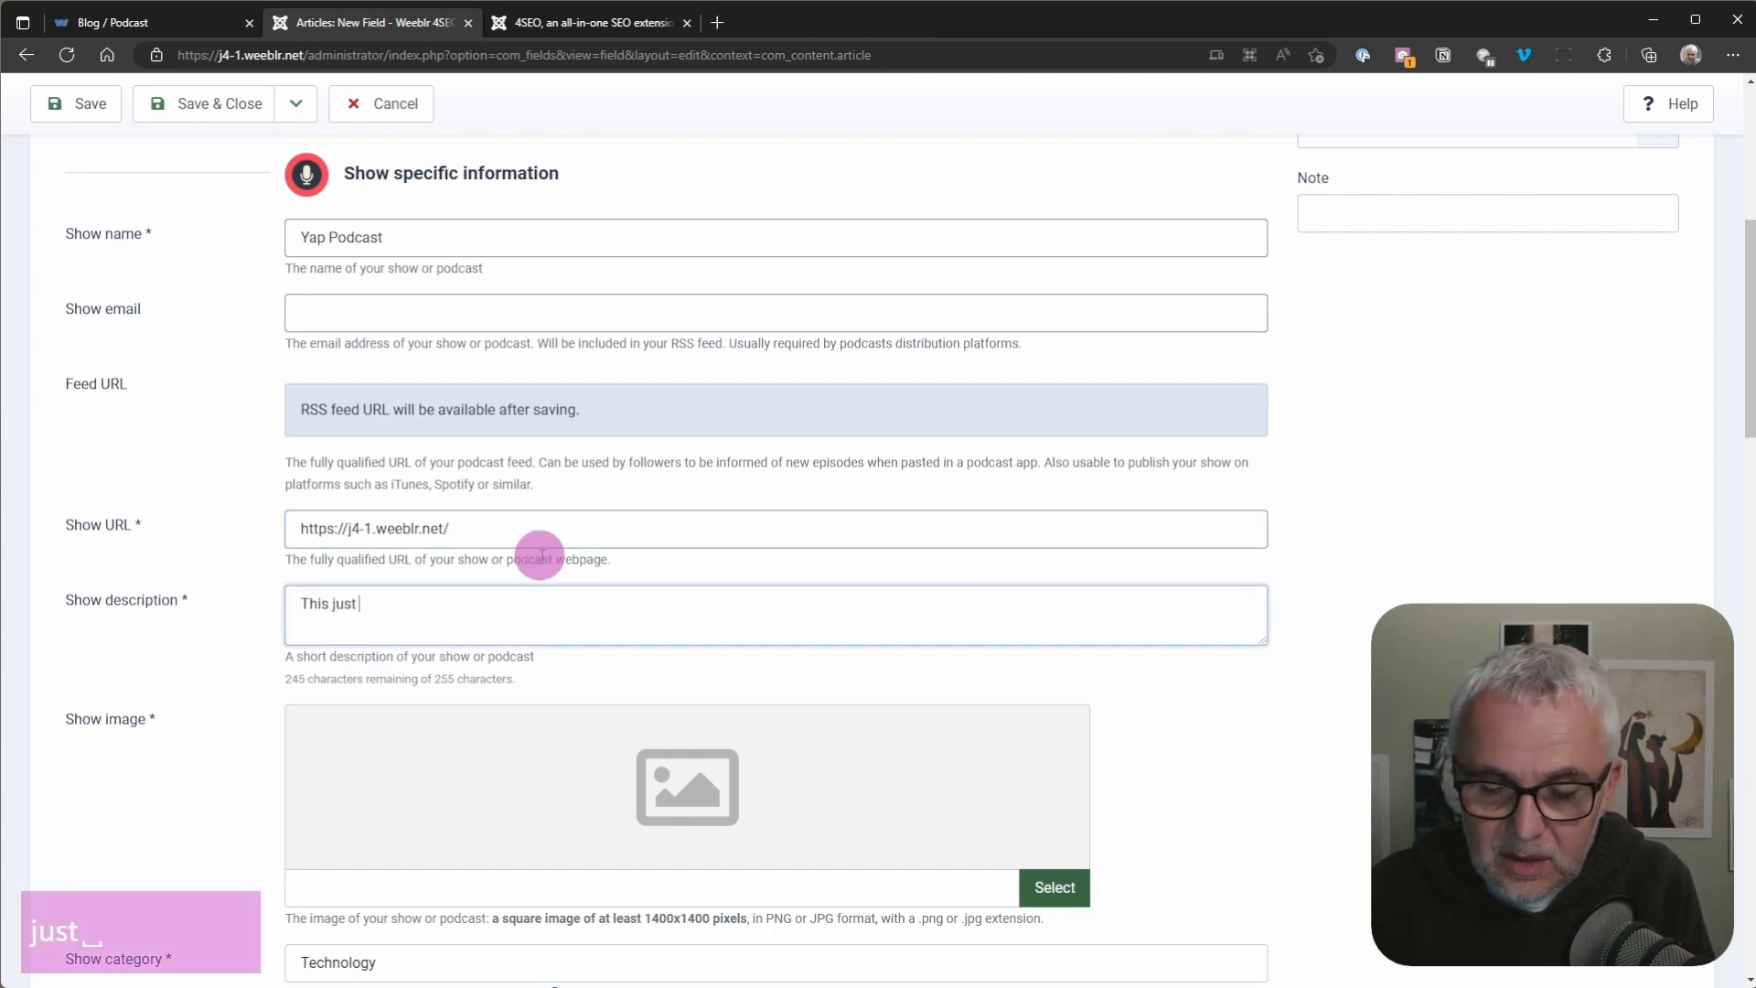
pyautogui.write('yet anothe')
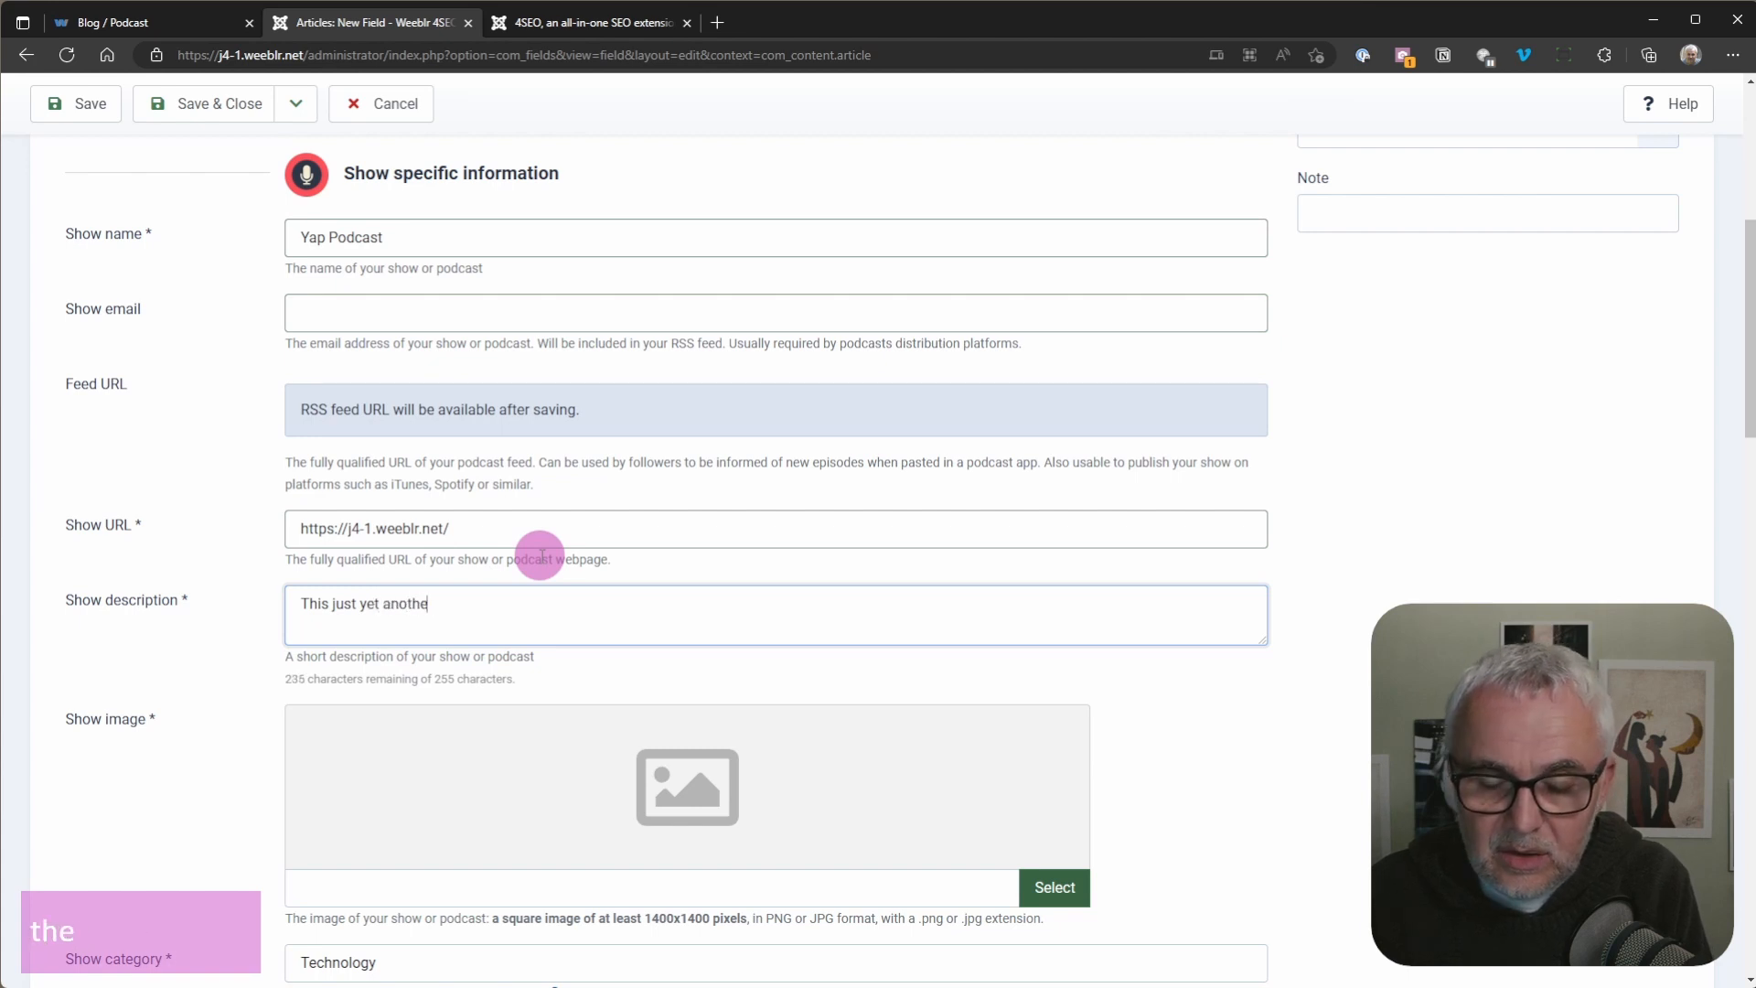
pyautogui.write('r podaca')
pyautogui.press('BackSpace')
pyautogui.press('BackSpace')
pyautogui.press('BackSpace')
pyautogui.write('case')
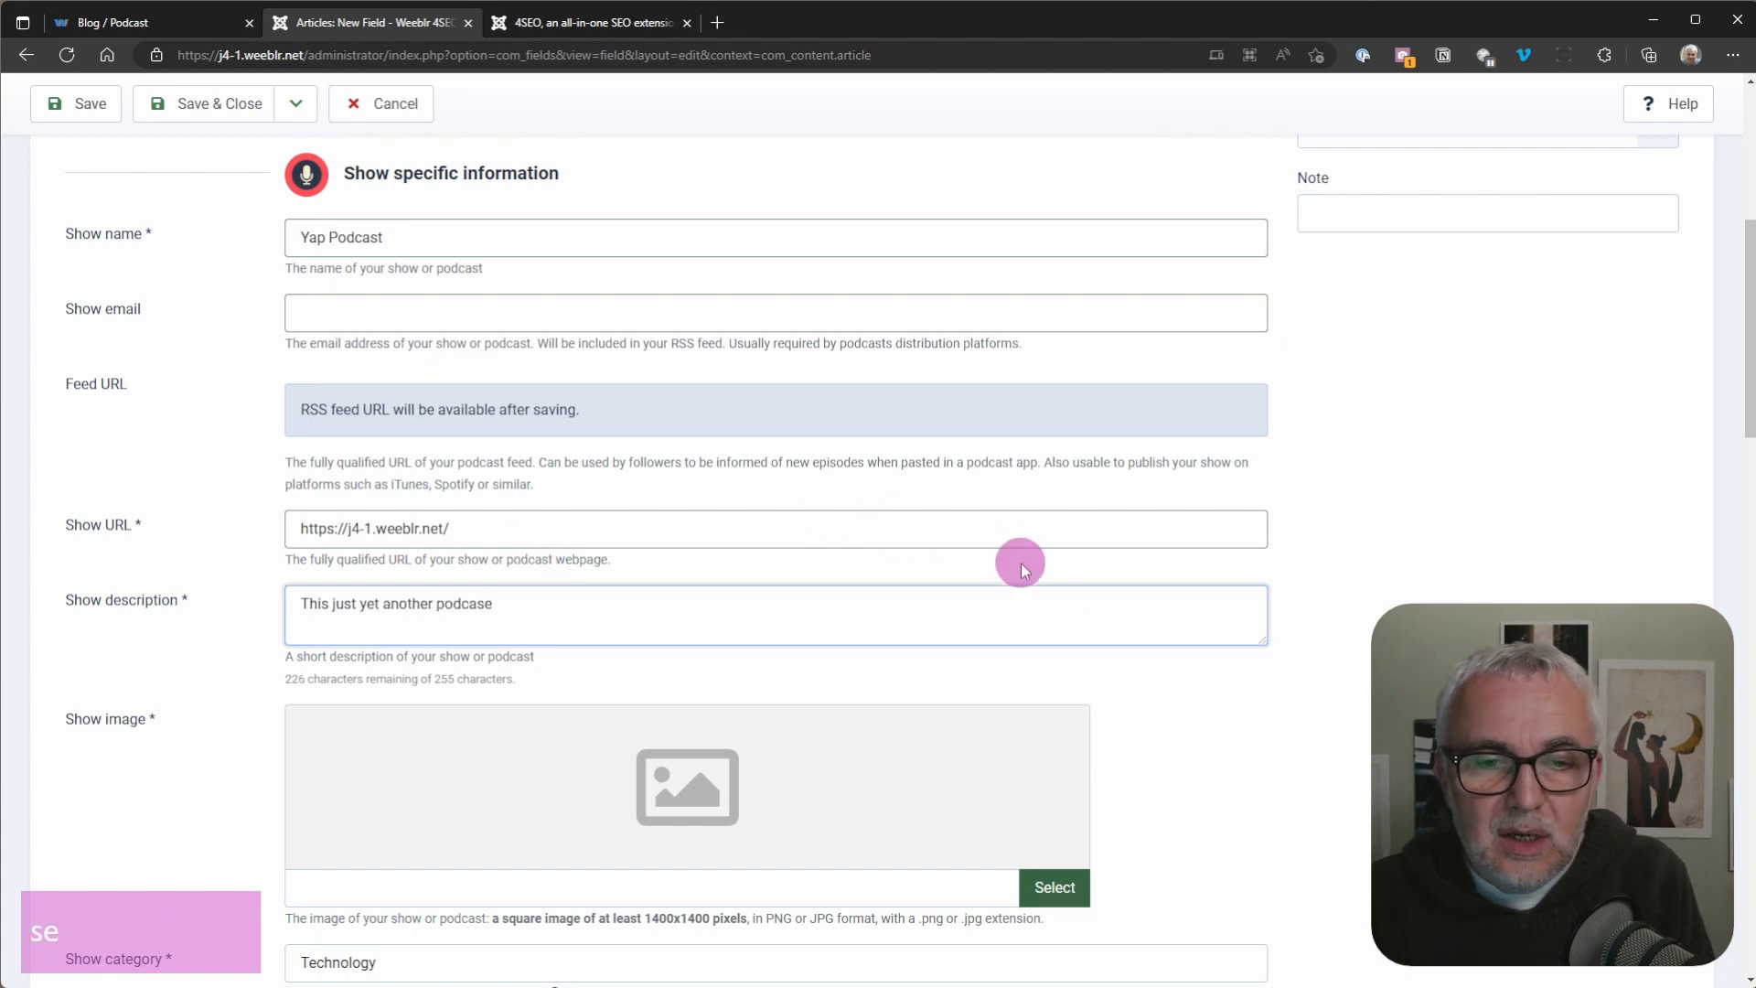
pyautogui.scroll(-3, 1023, 568)
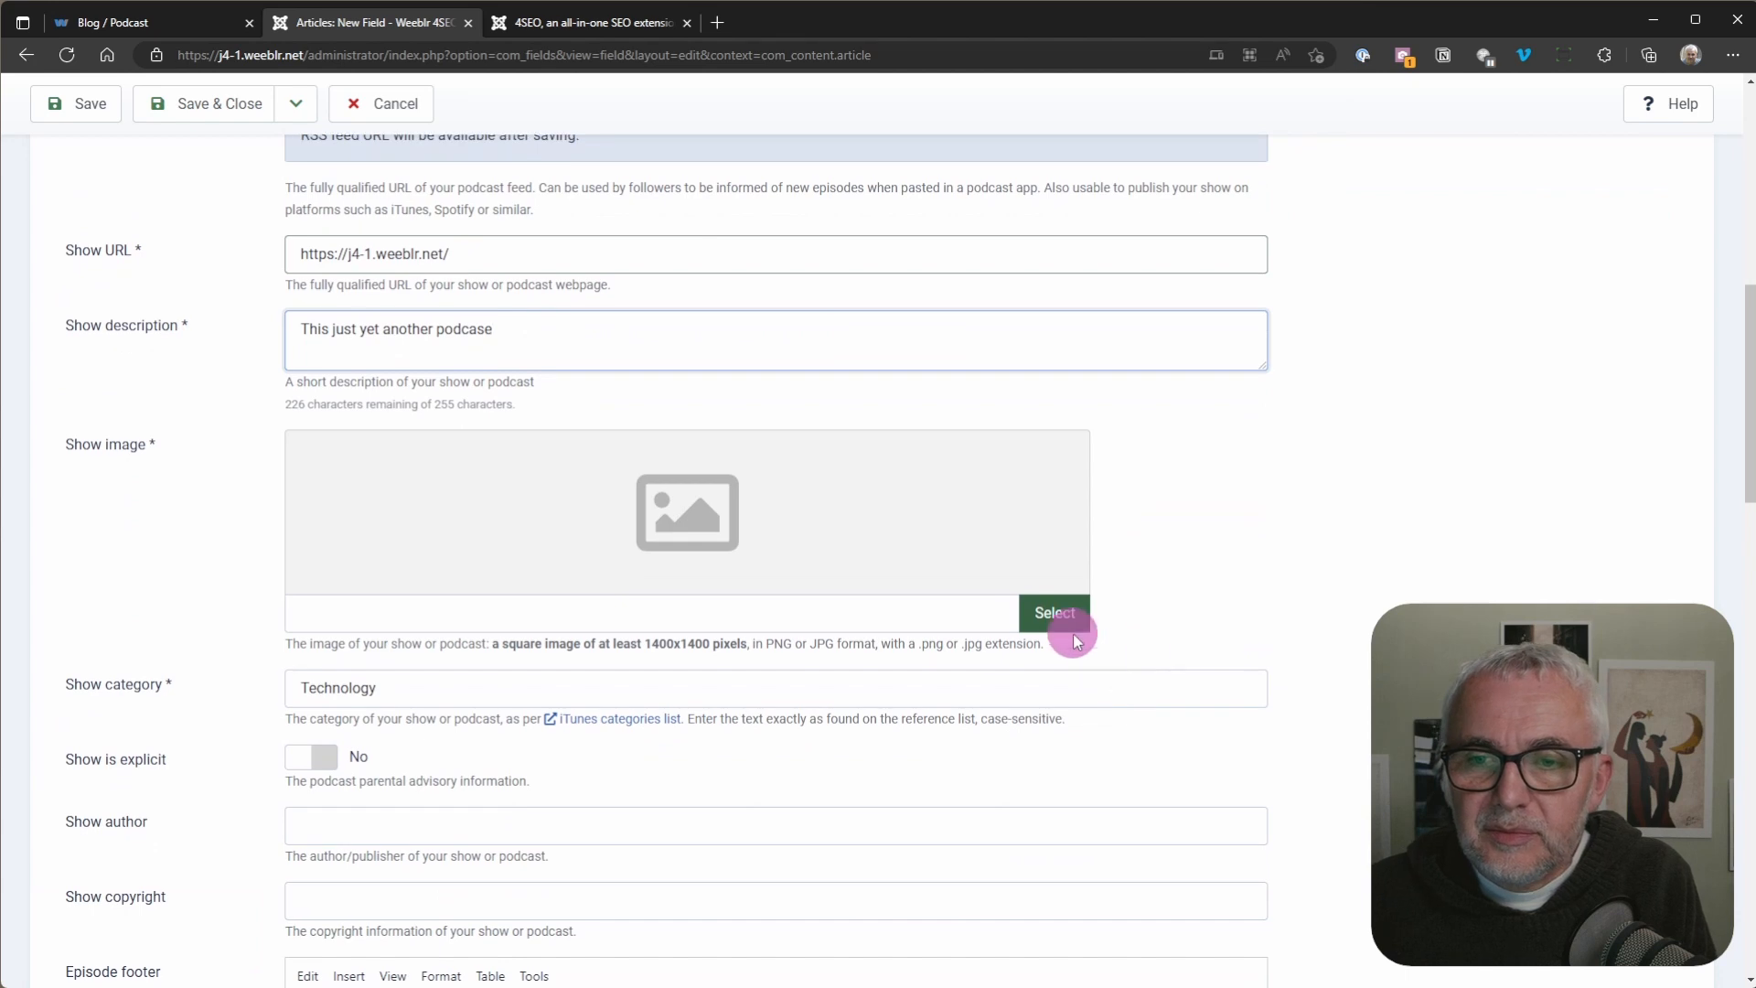
pyautogui.click(1065, 620)
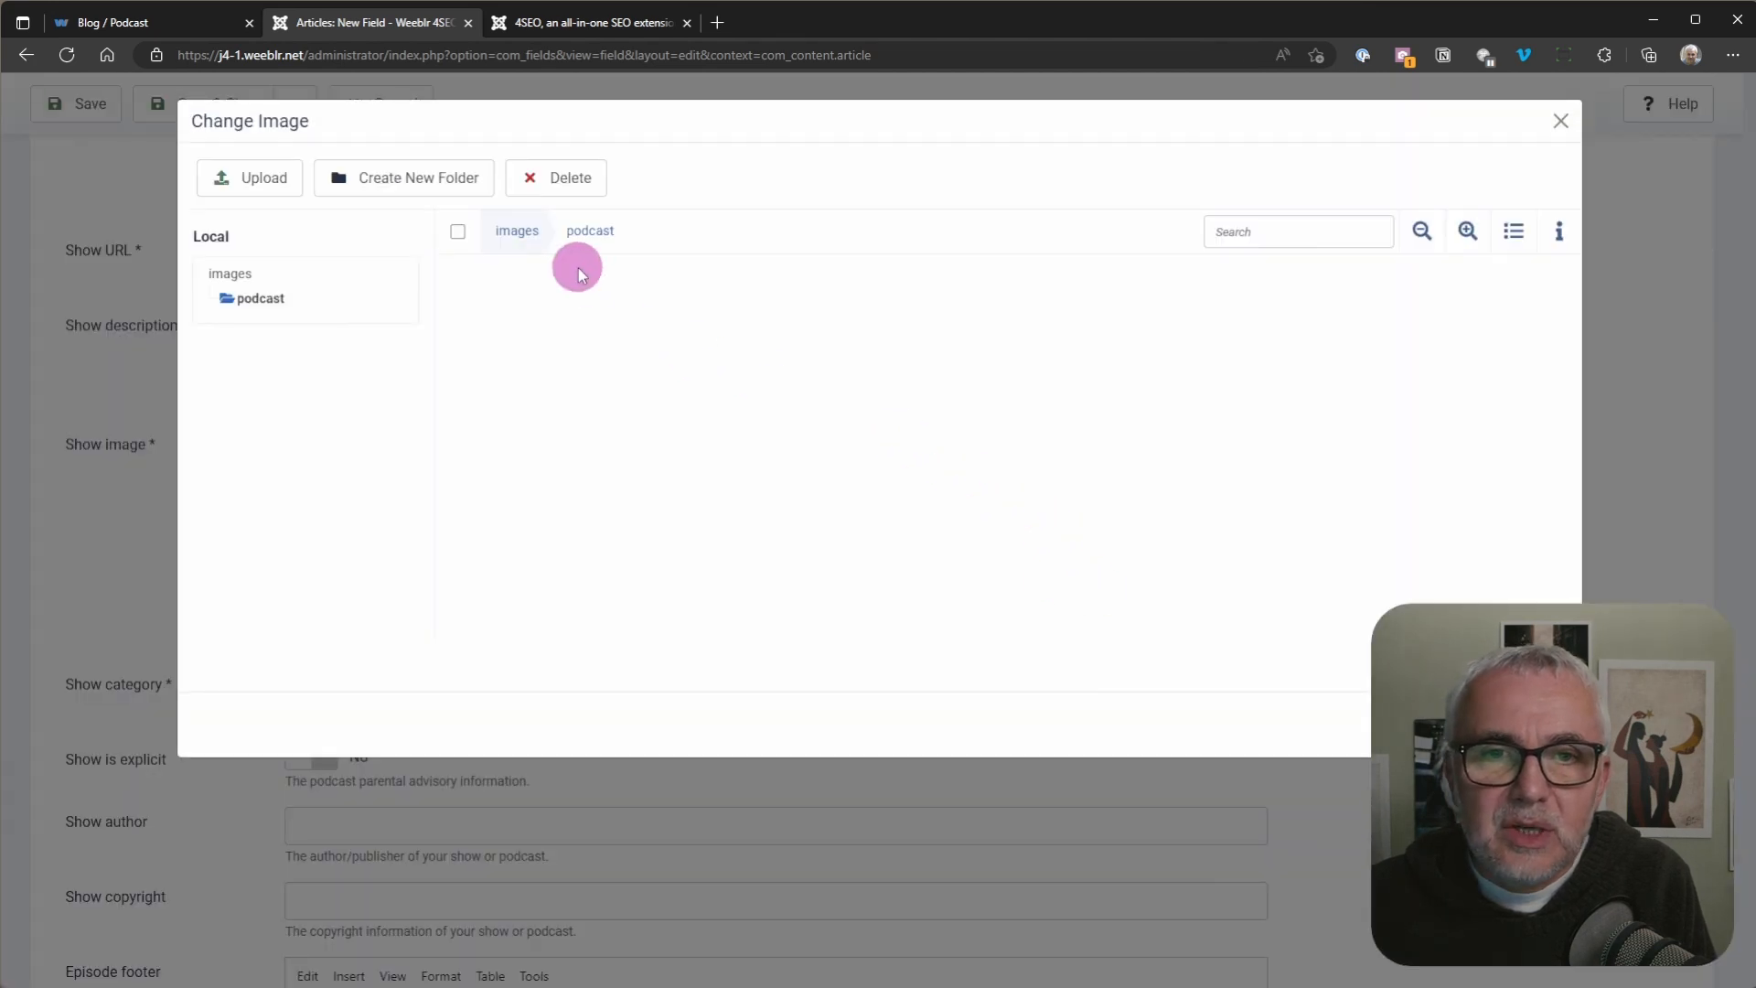
pyautogui.click(517, 232)
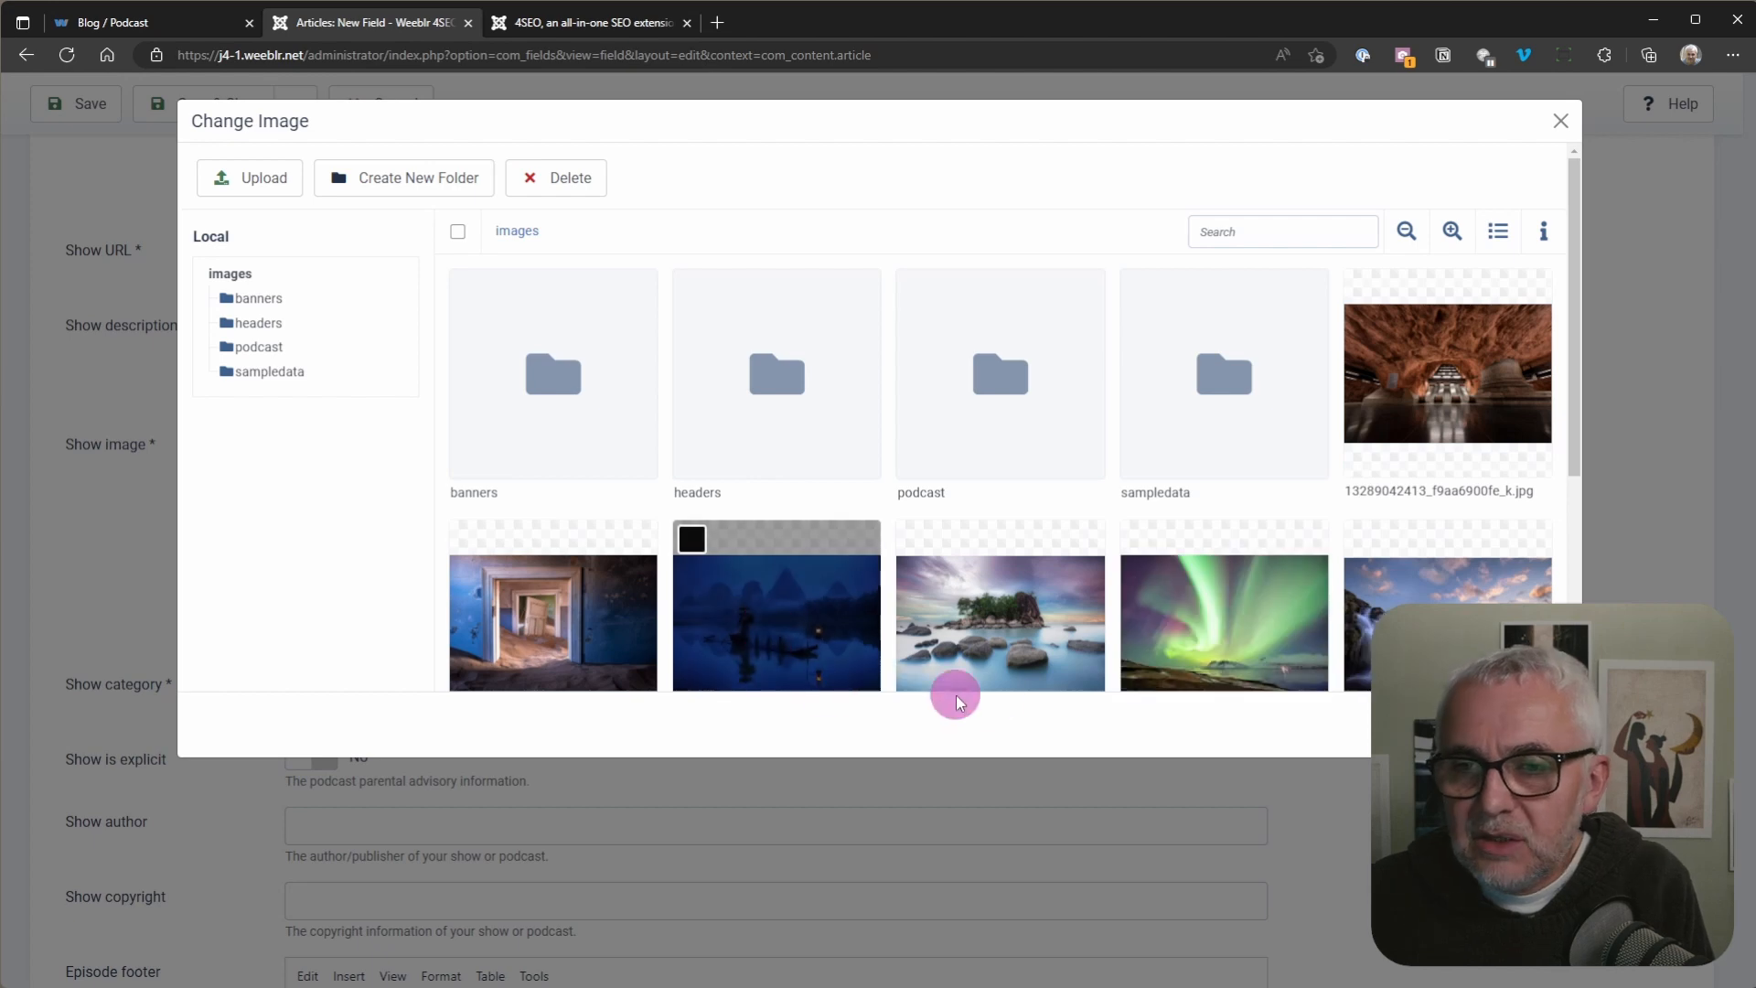
pyautogui.click(1246, 629)
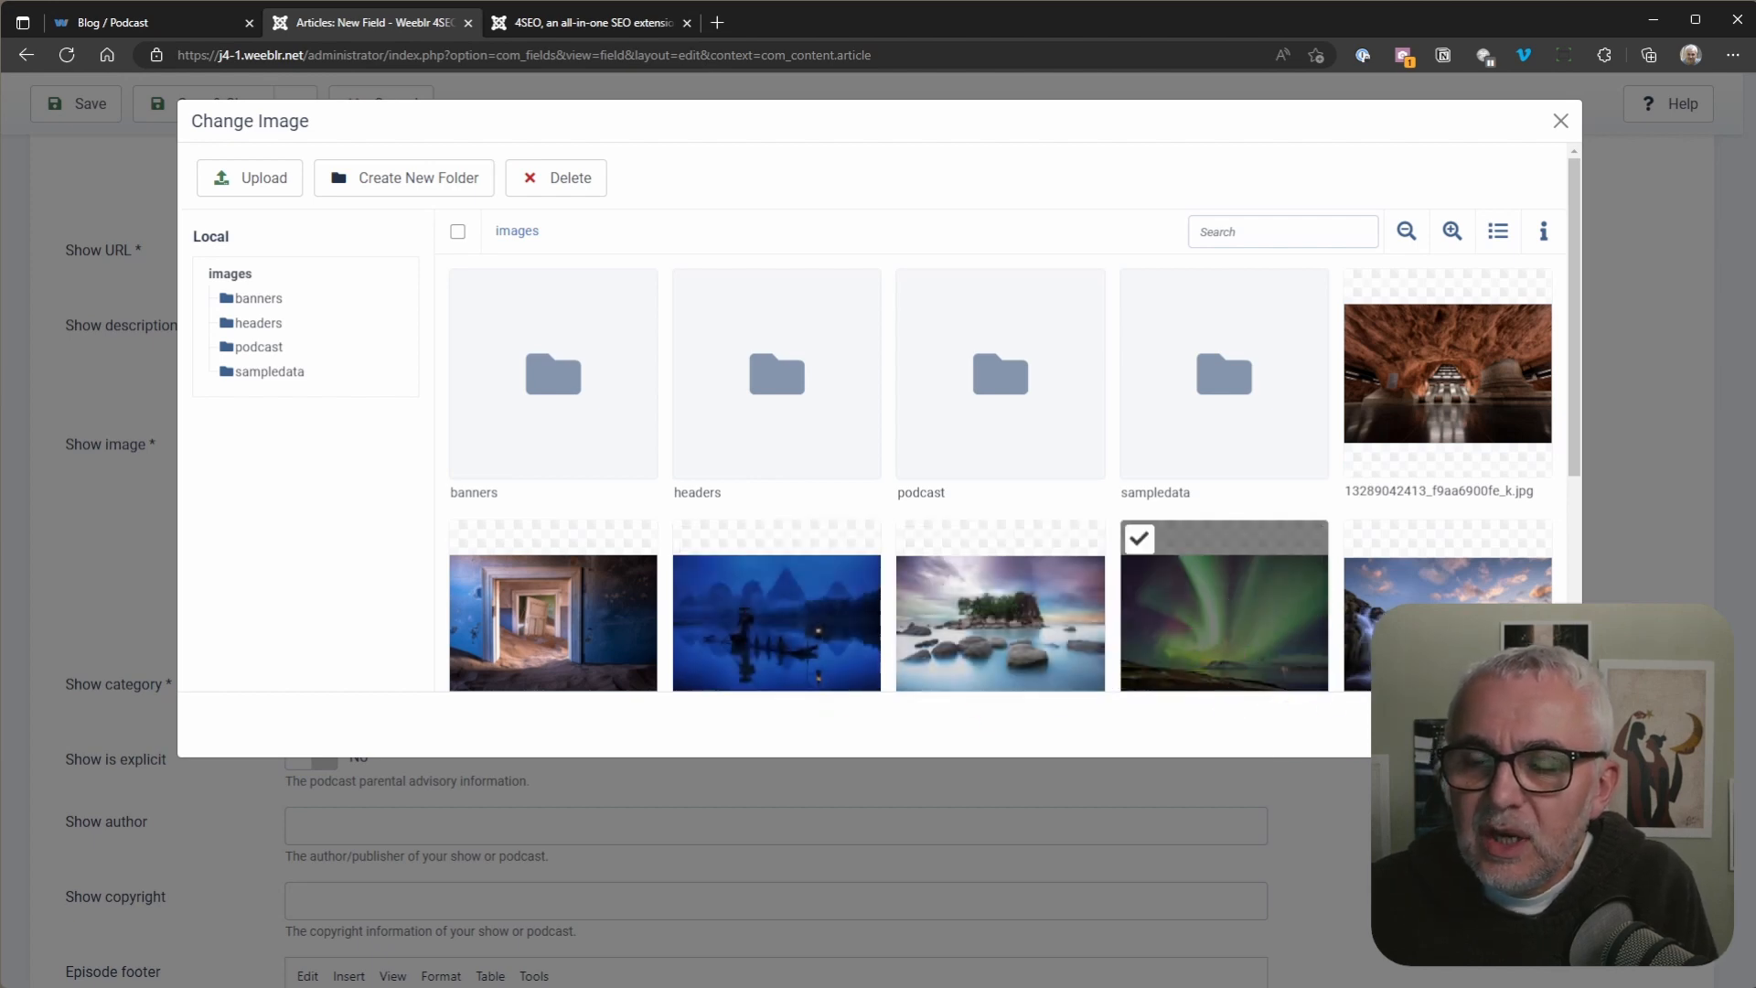
pyautogui.click(1068, 728)
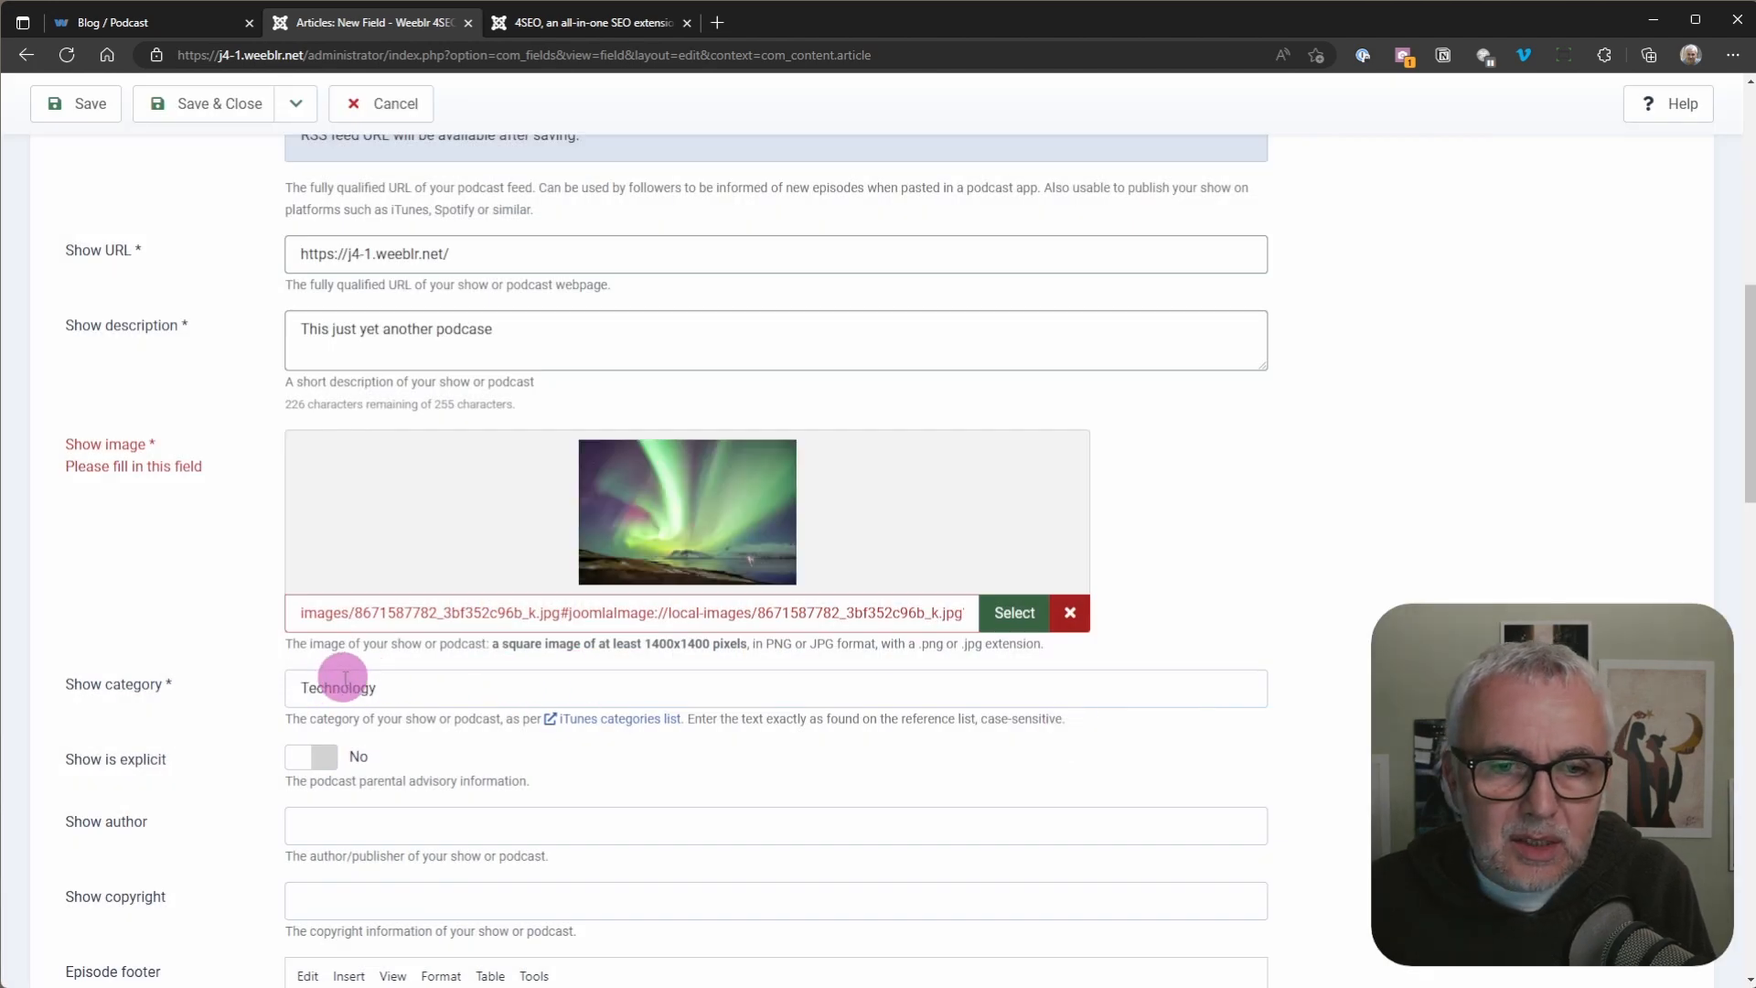
# Step: Review the field's remaining show details, episode footer, analytics, display and customization options
pyautogui.scroll(-3, 271, 693)
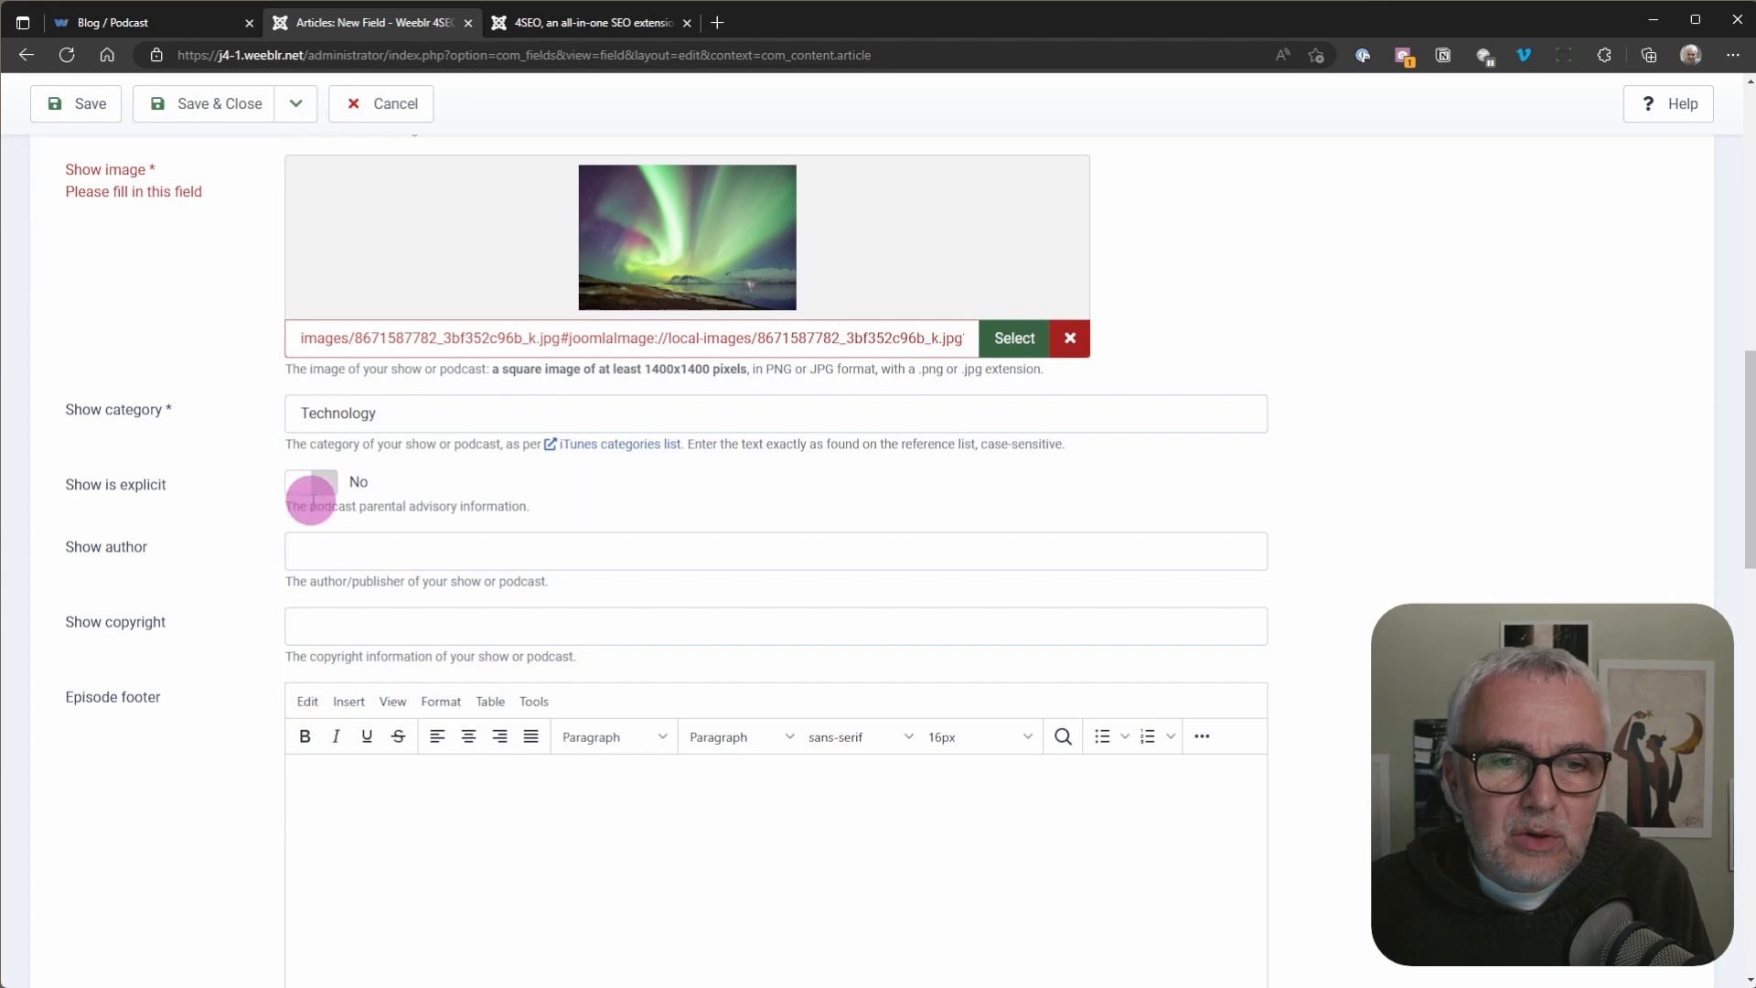
pyautogui.scroll(-3, 240, 687)
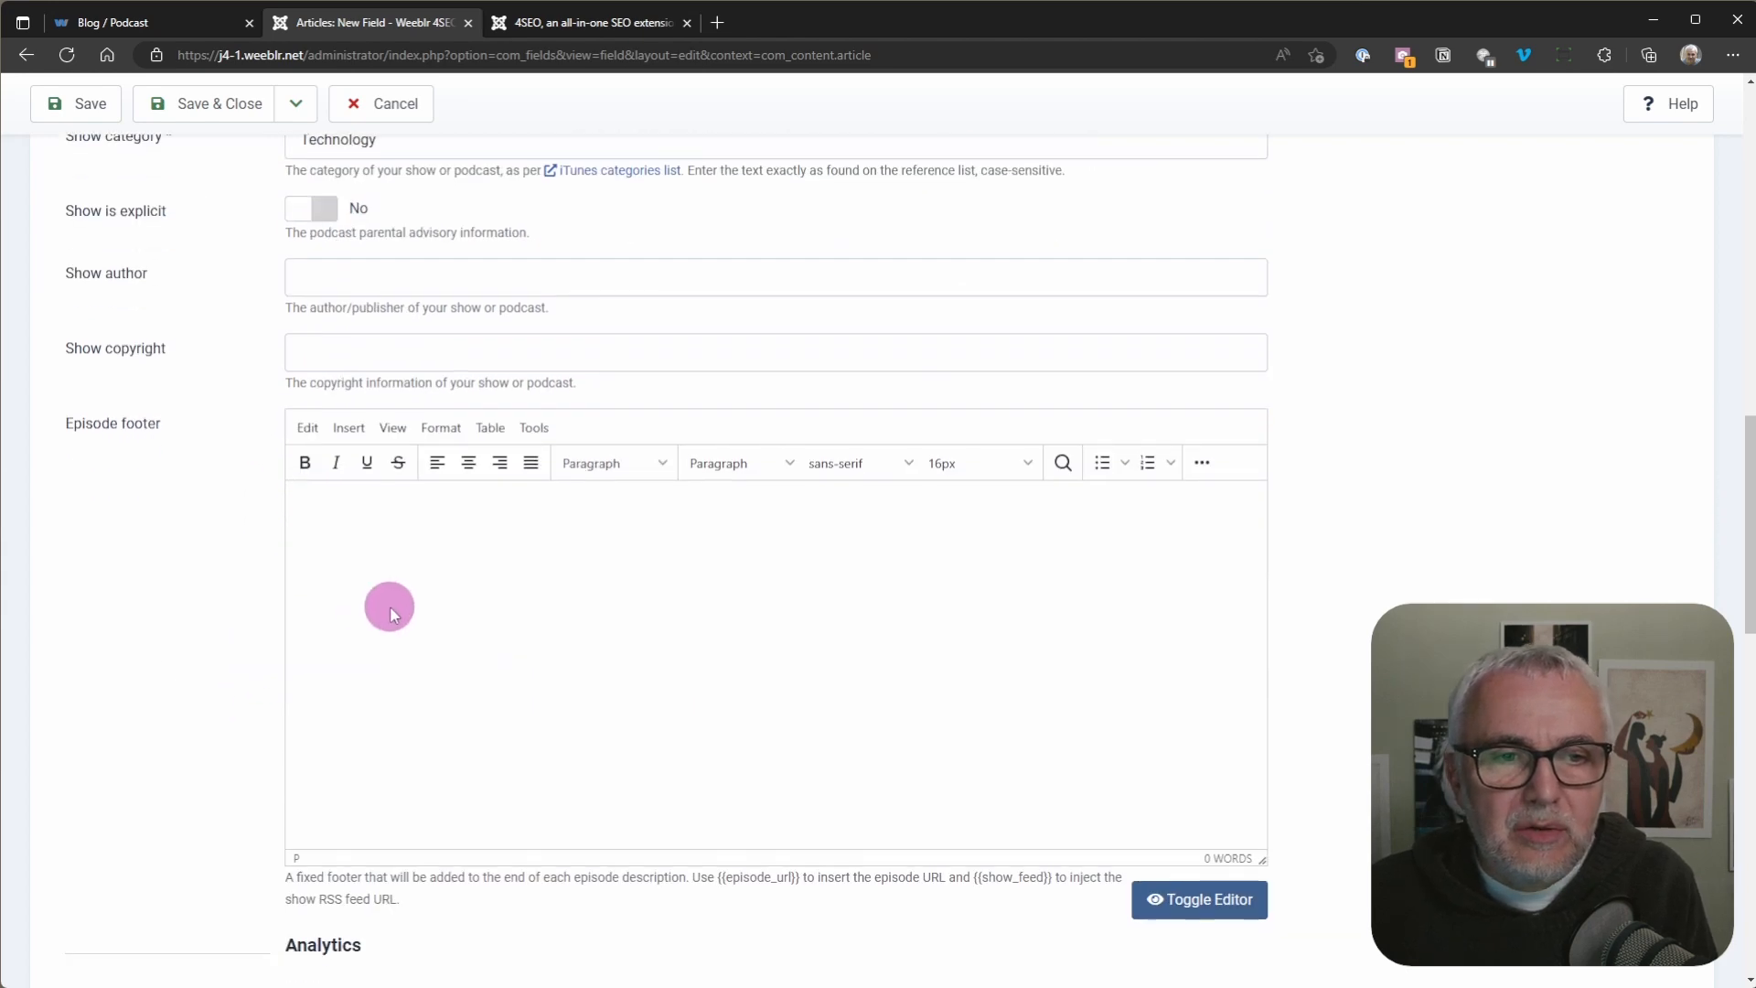
pyautogui.scroll(-3, 390, 605)
pyautogui.scroll(-3, 403, 622)
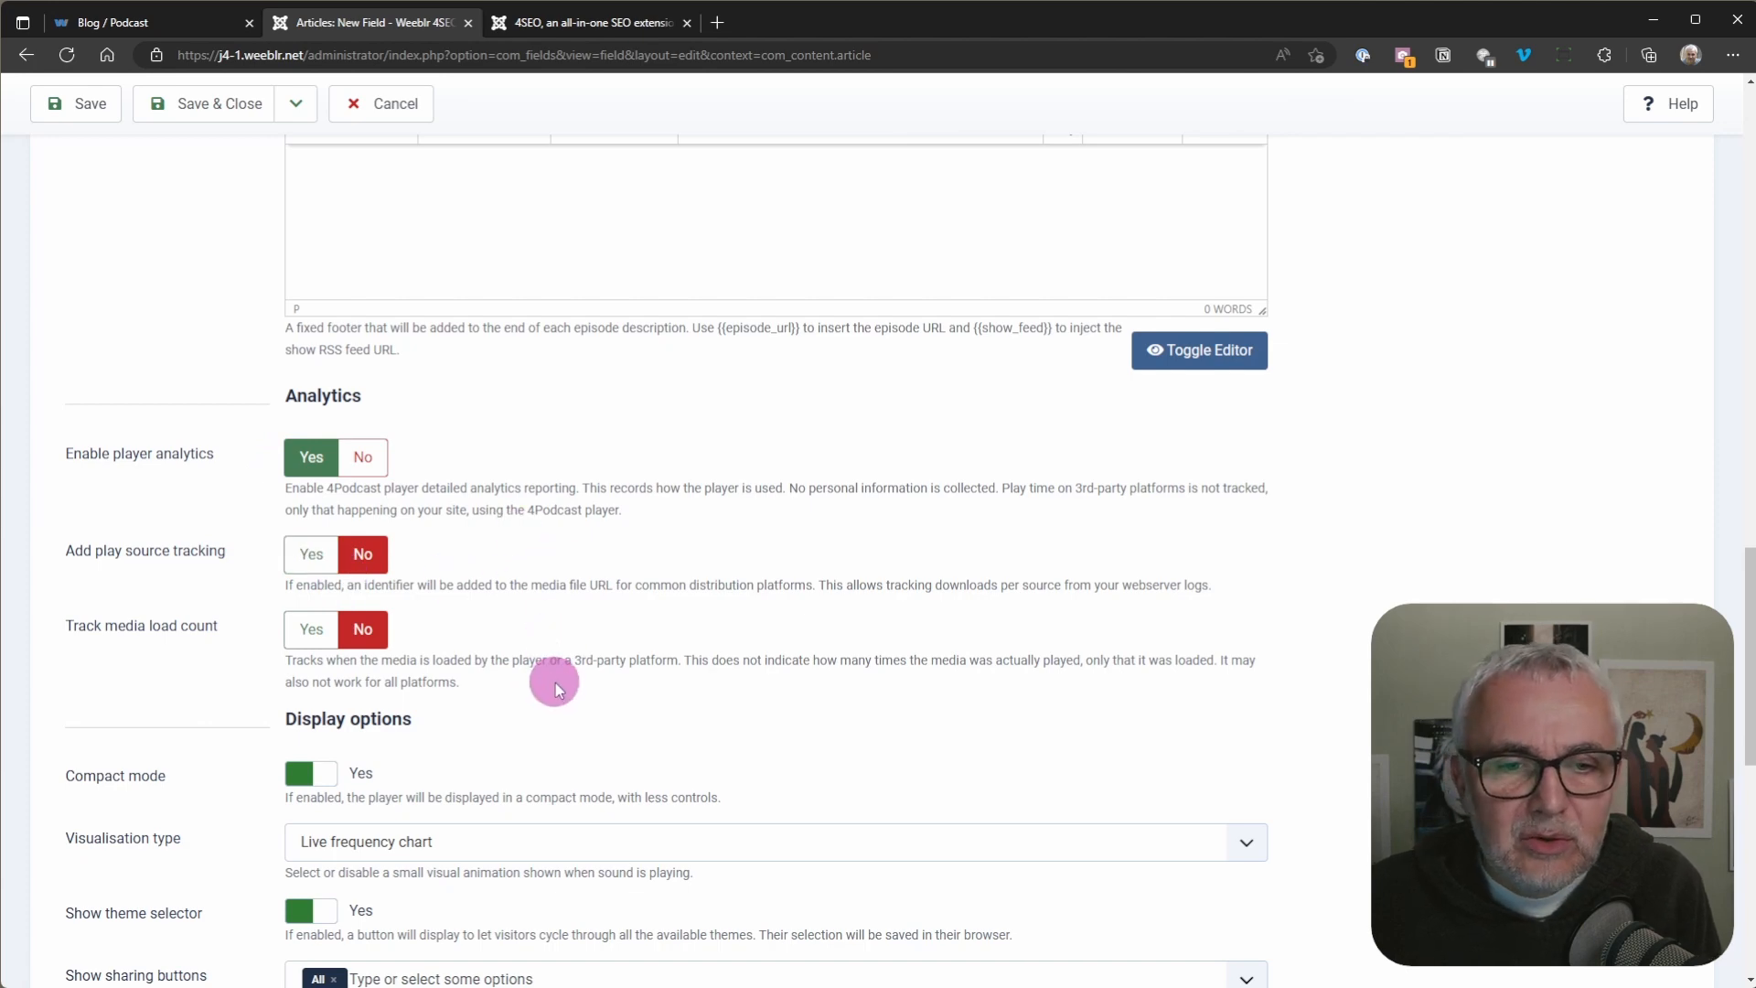
pyautogui.scroll(-5, 573, 655)
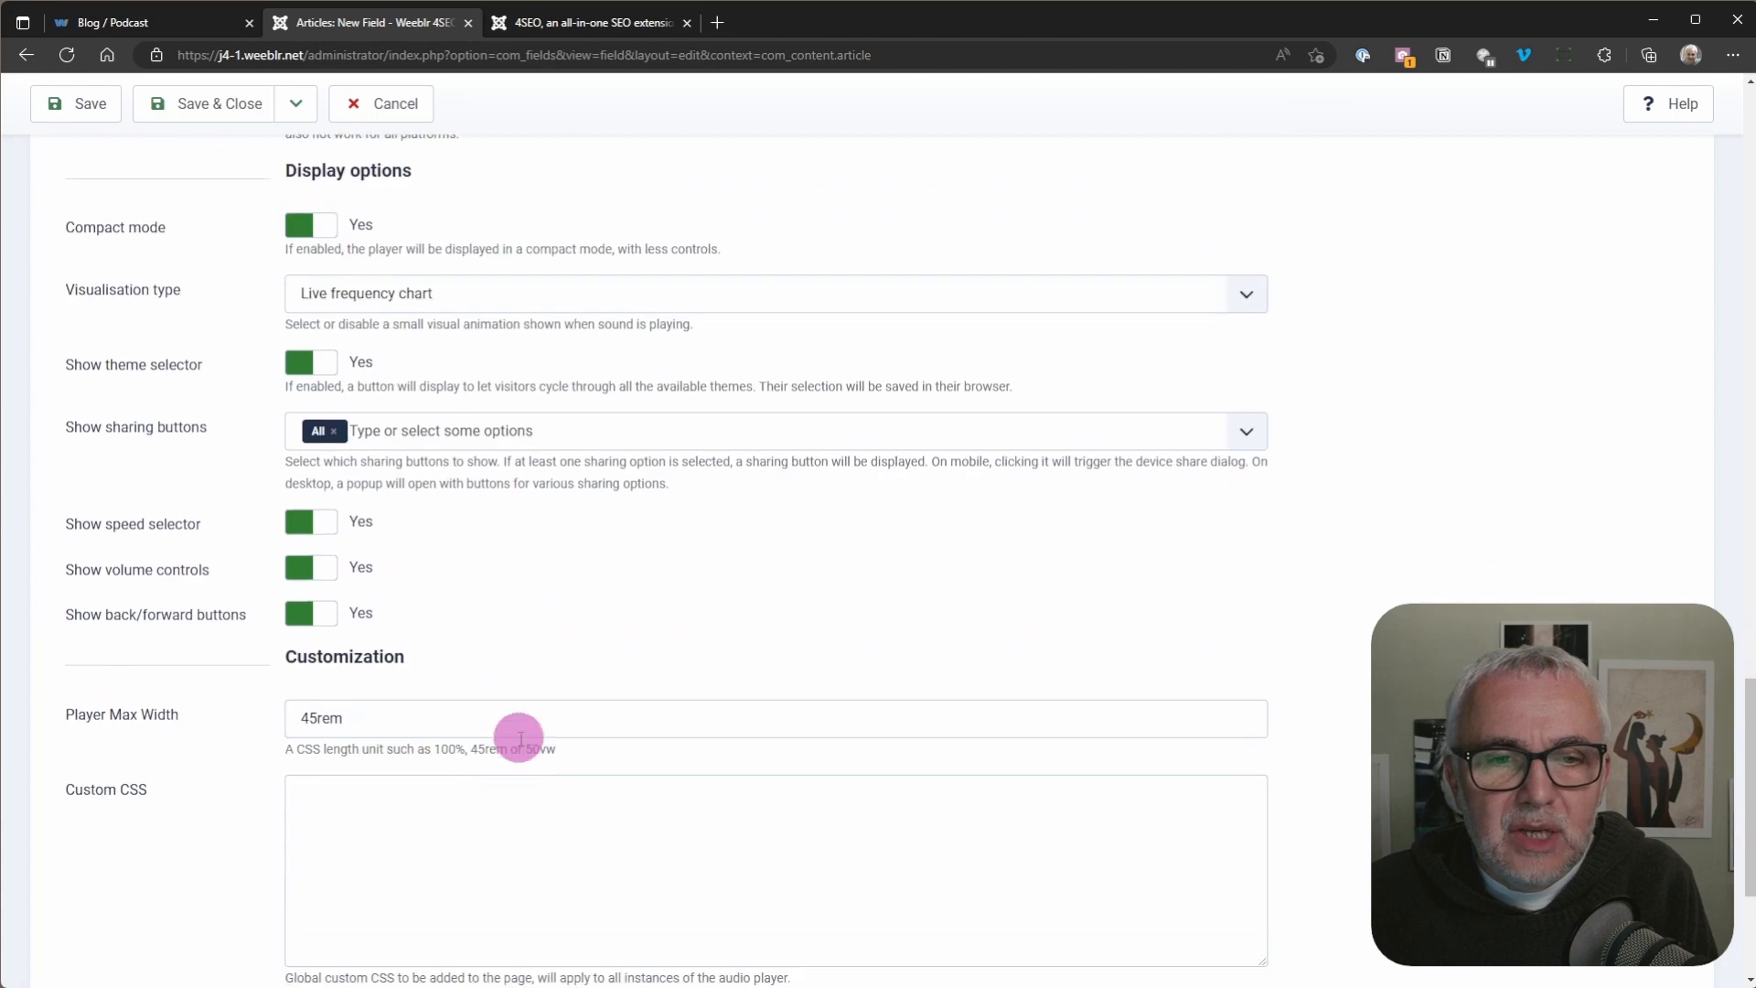
pyautogui.scroll(-4, 517, 628)
pyautogui.scroll(15, 517, 626)
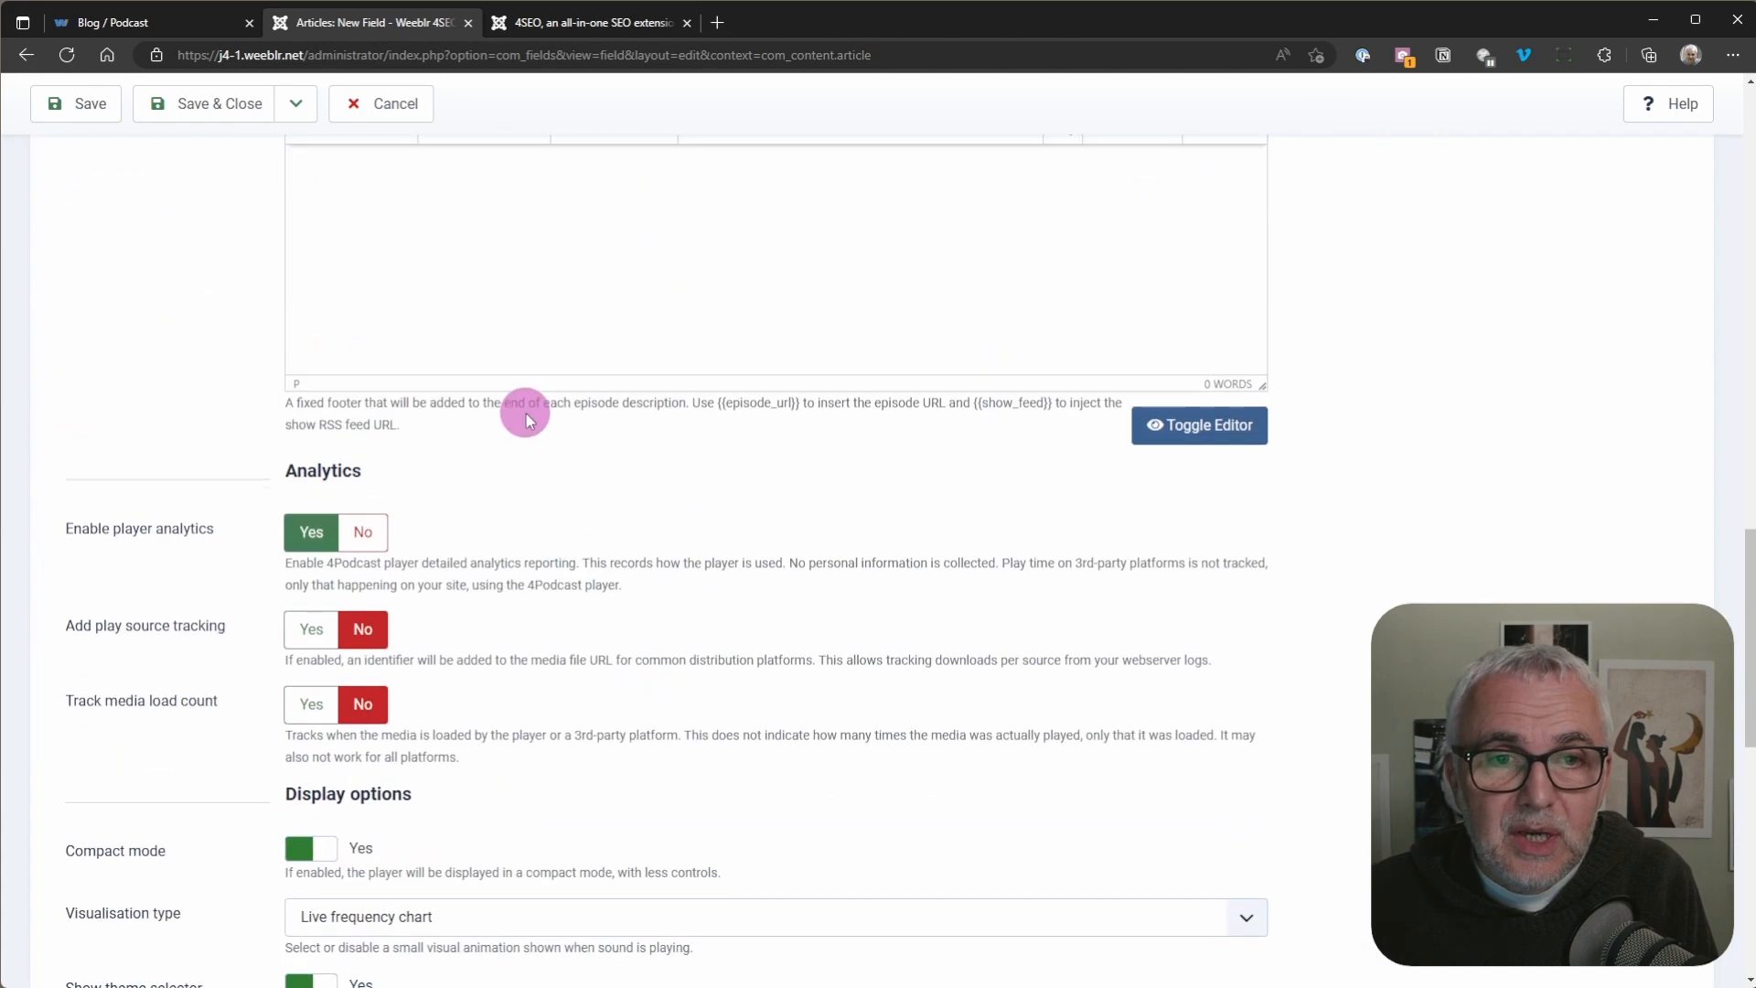
# Step: Save the podcast custom field and close its edit form
pyautogui.scroll(-9, 326, 541)
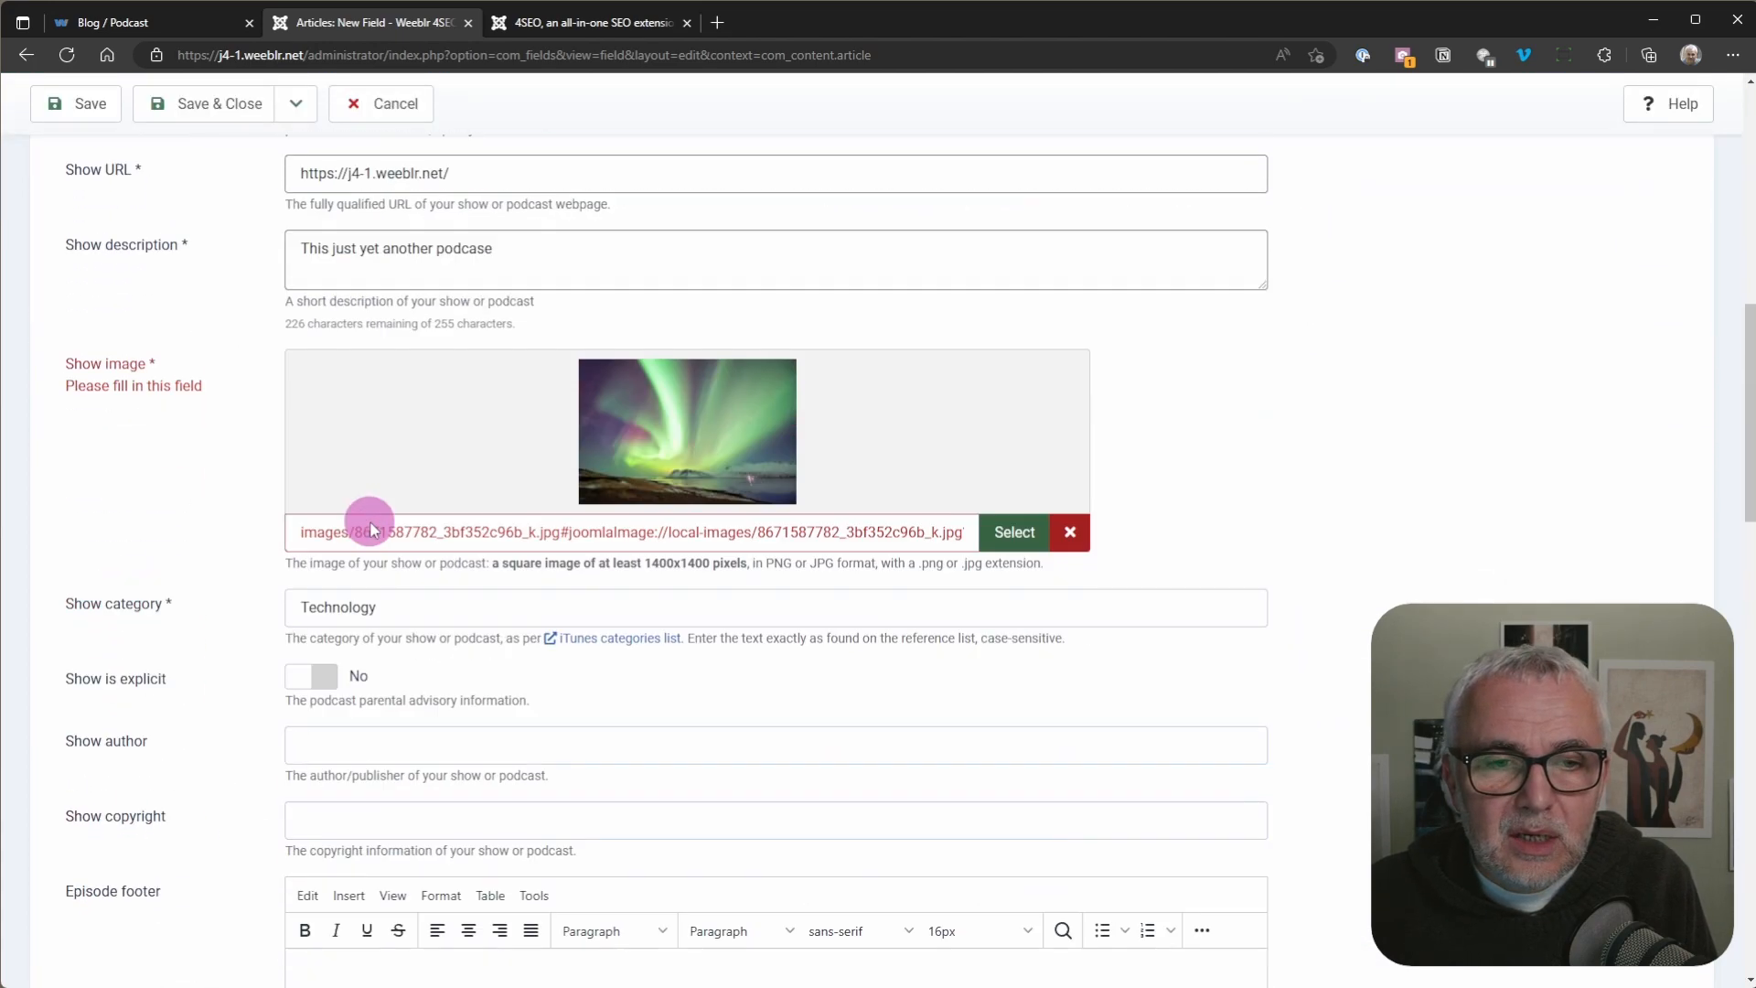
pyautogui.scroll(8, 274, 375)
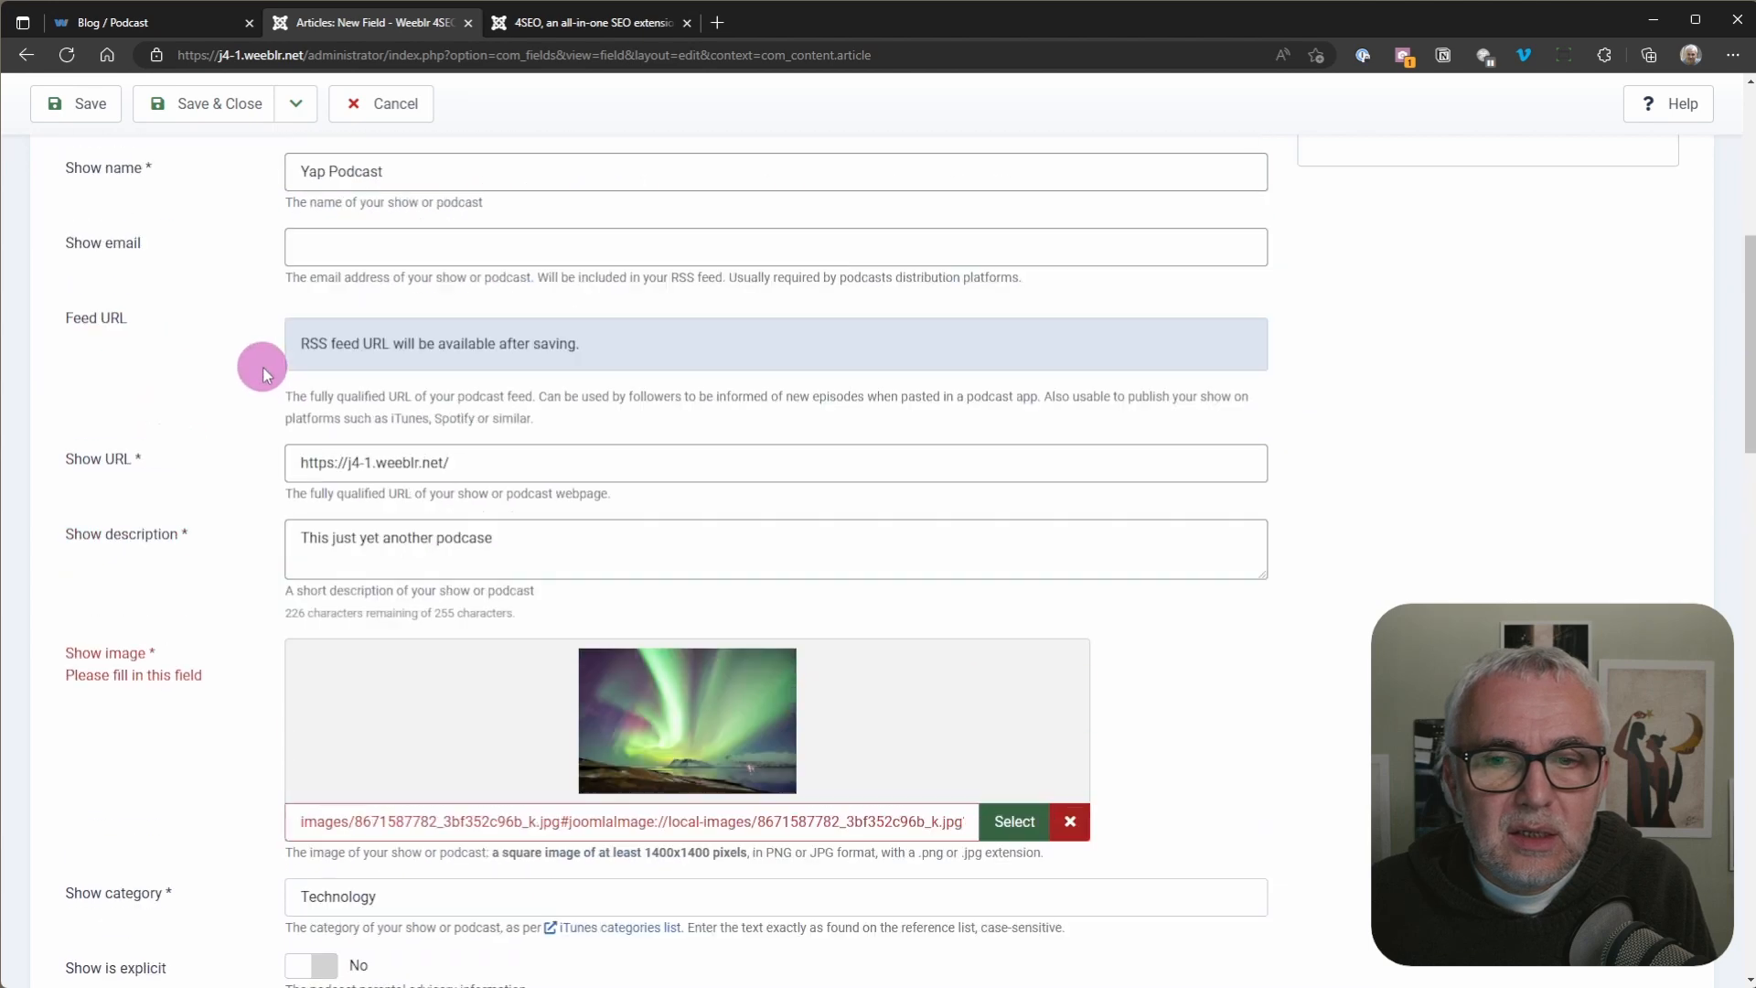
pyautogui.click(202, 108)
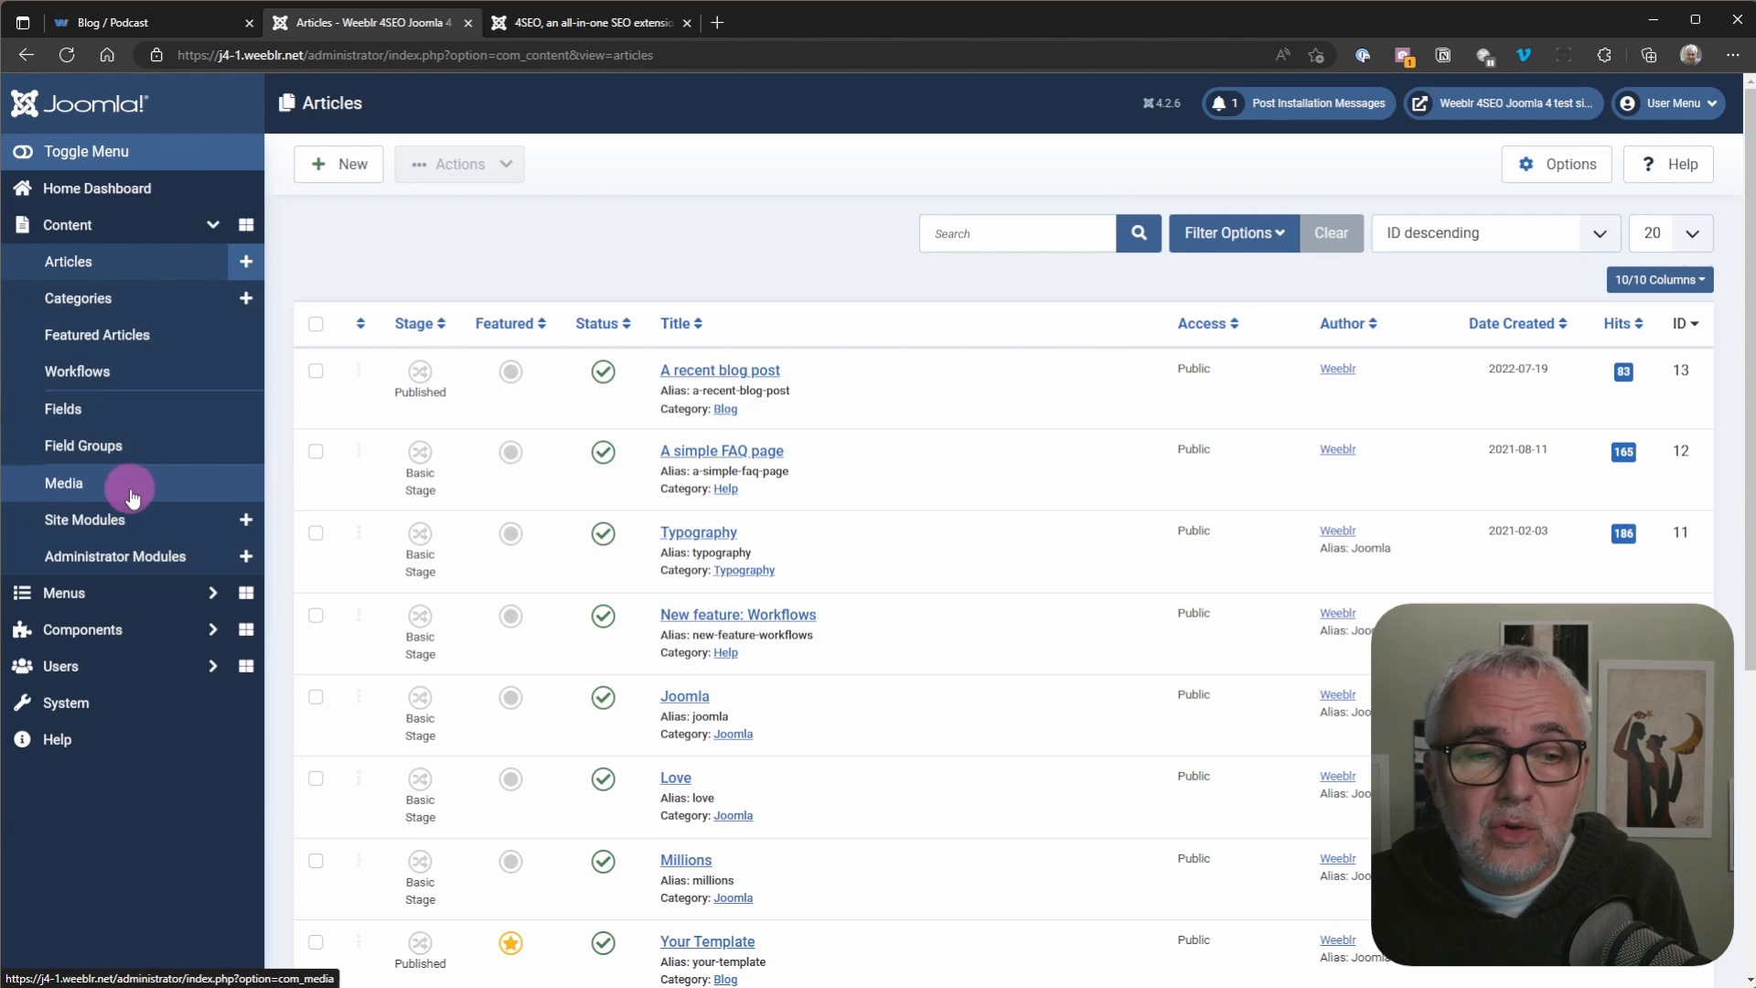
# Step: Upload the episode audio file 2022-01-07-4video-high-perf-video-embed.mp3 to the podcast folder of the site's media
pyautogui.click(75, 491)
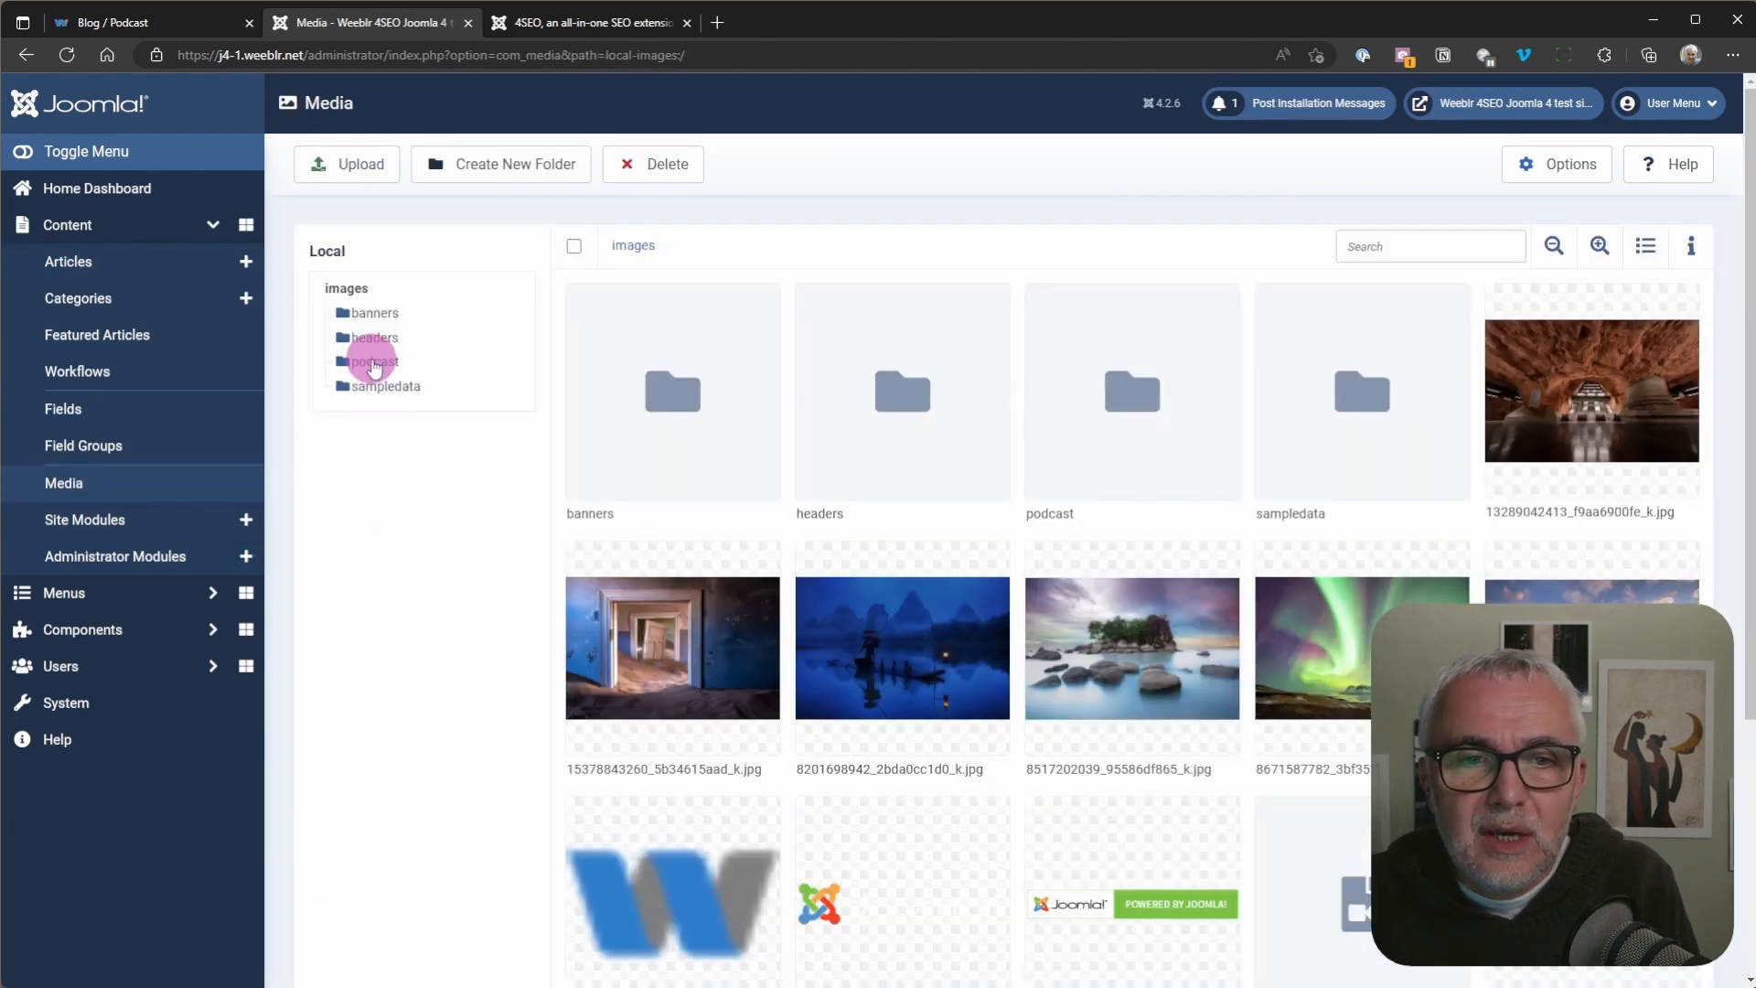
pyautogui.click(373, 362)
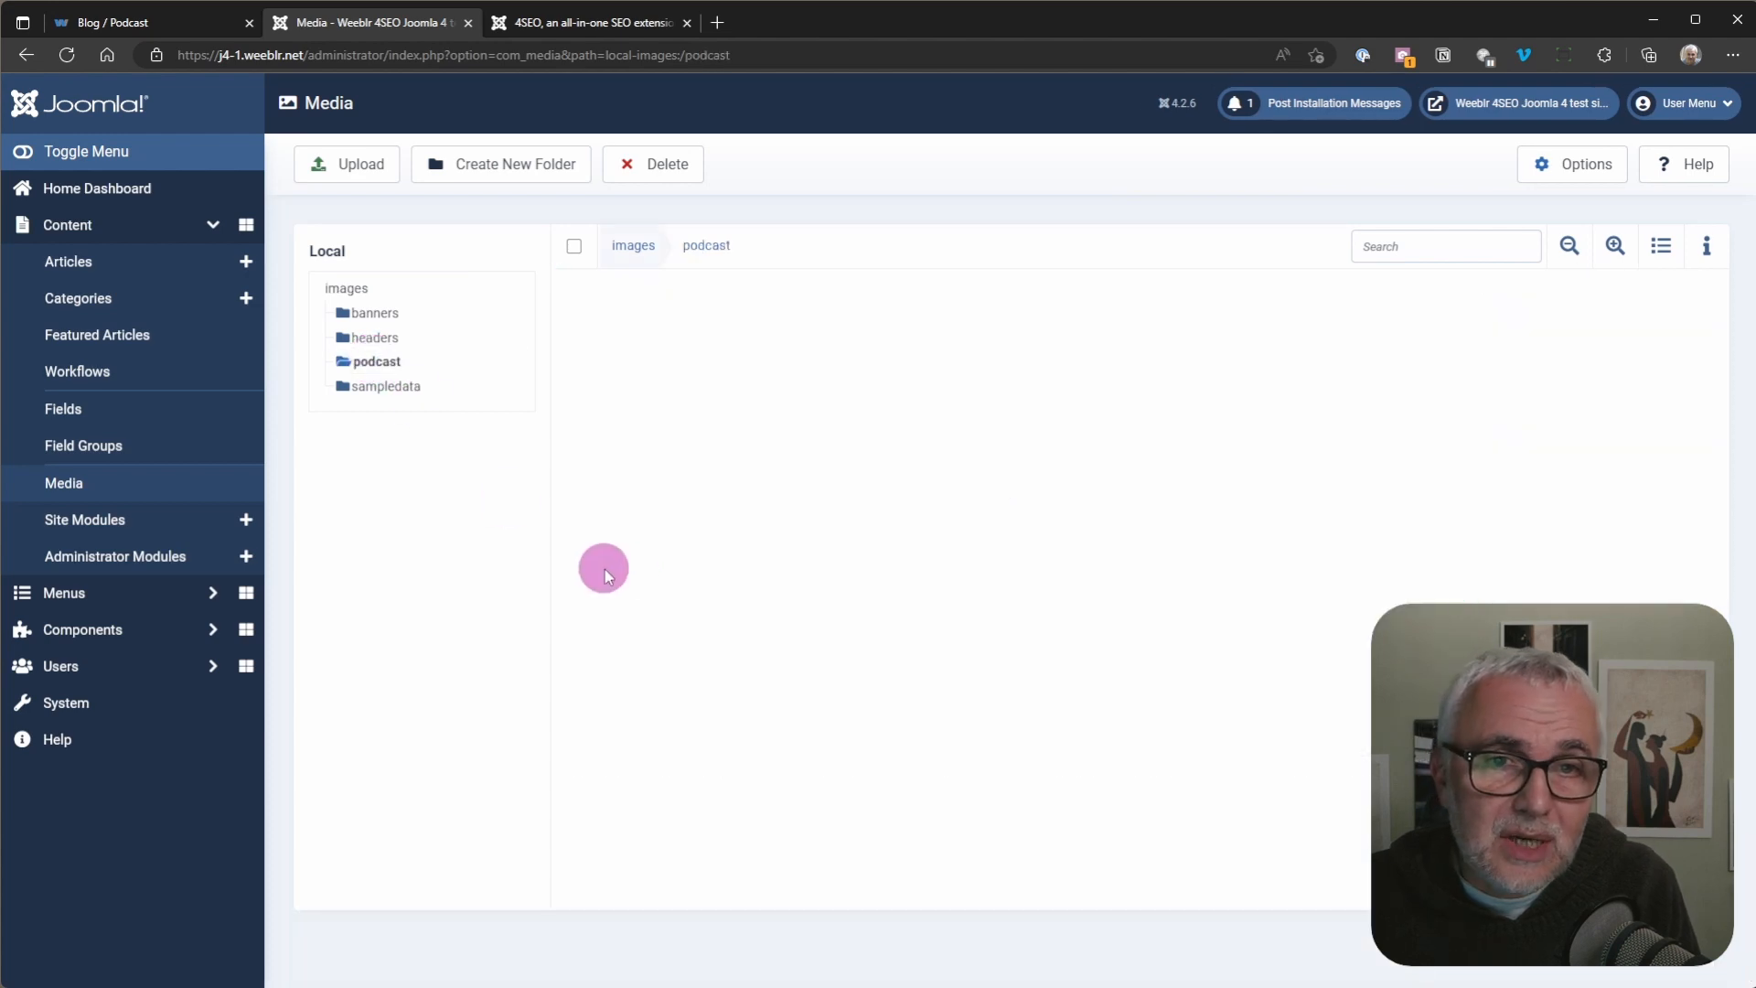
pyautogui.click(353, 160)
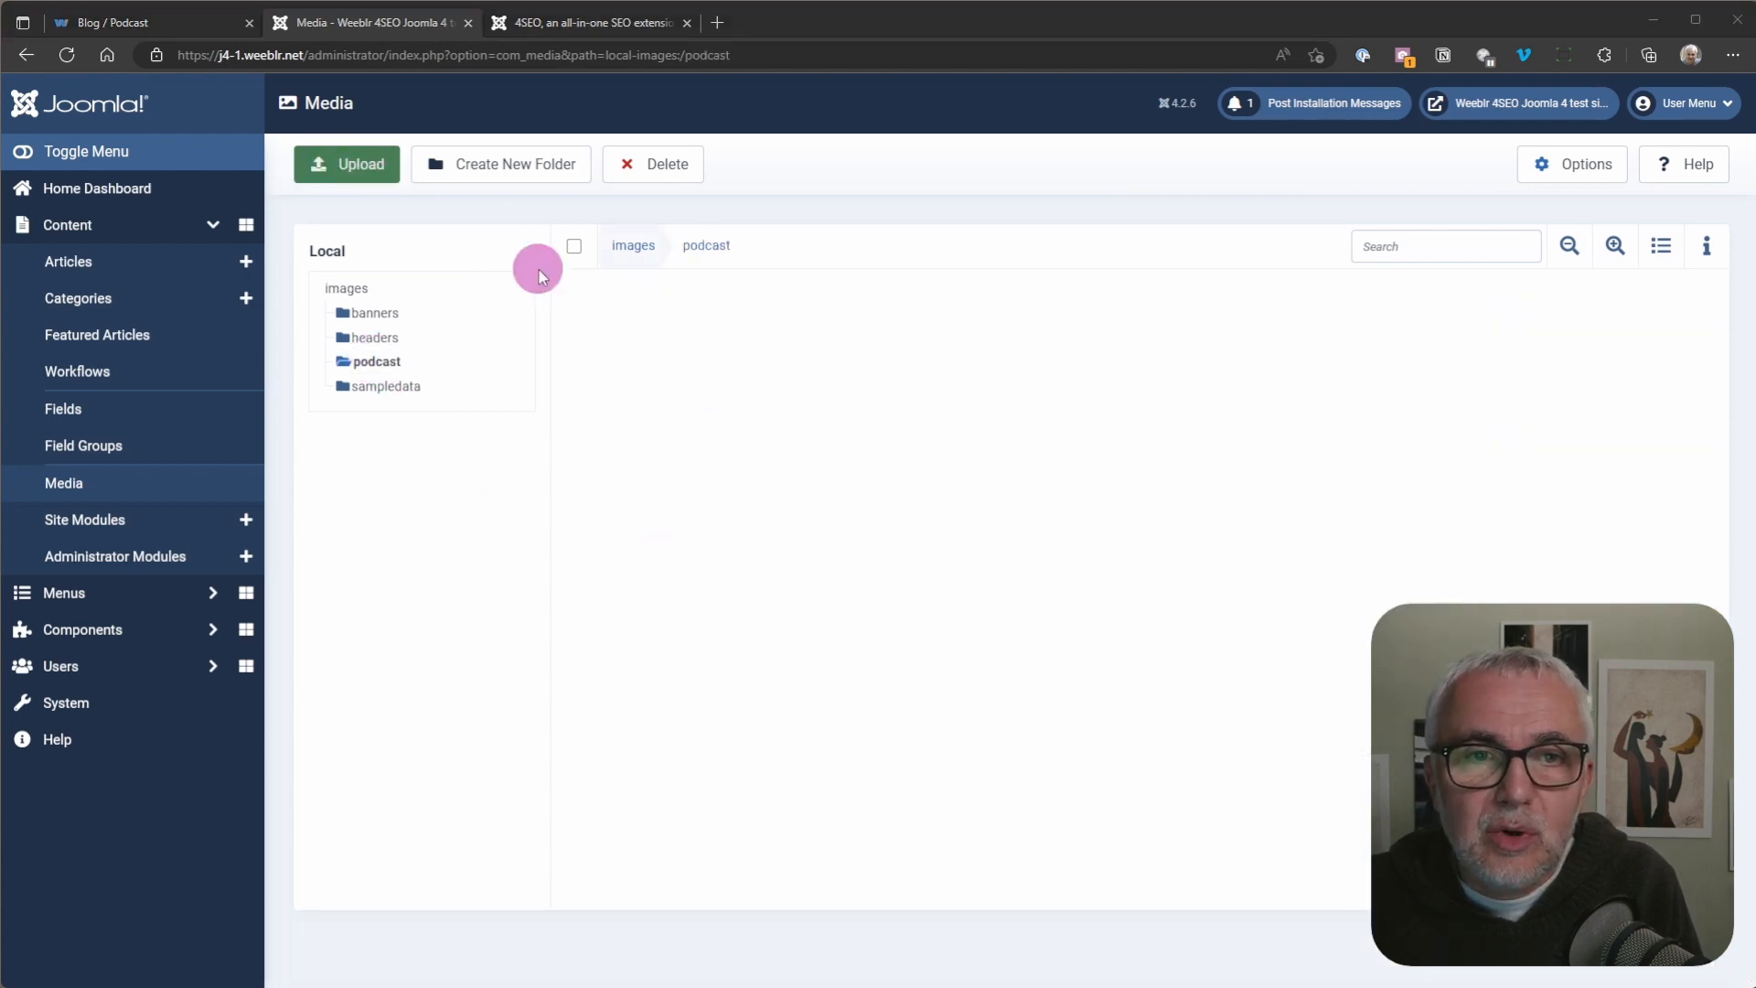
pyautogui.click(578, 153)
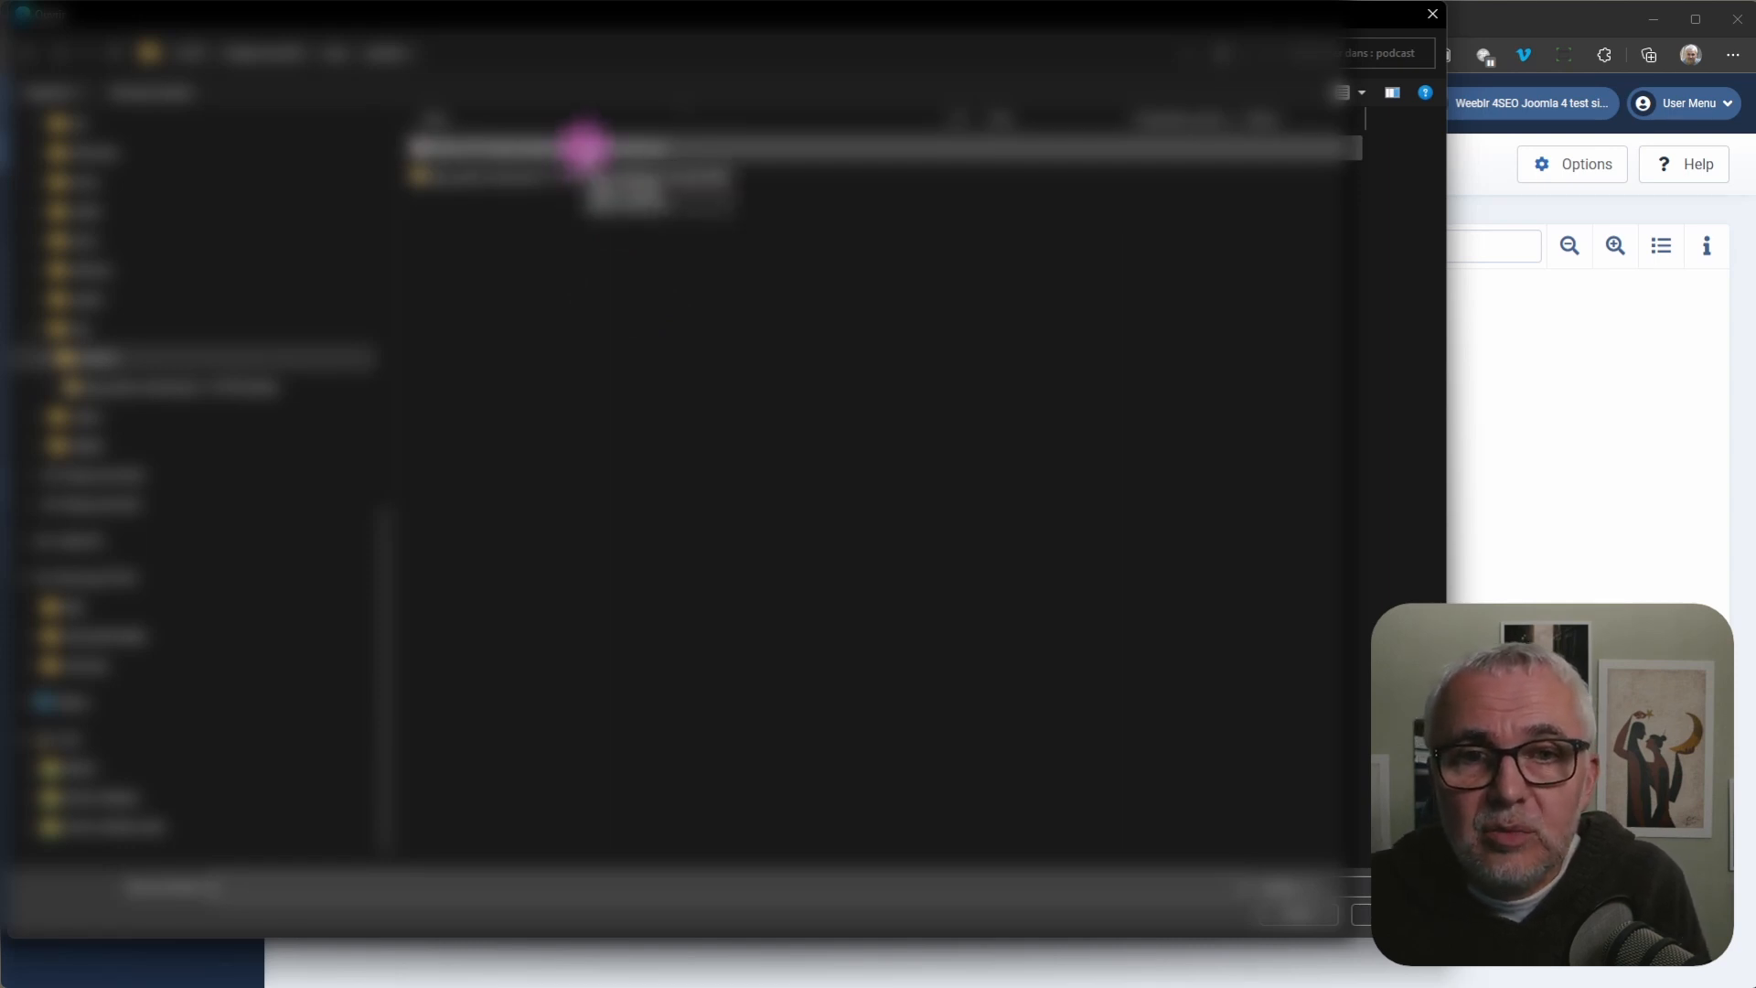
pyautogui.doubleClick(582, 148)
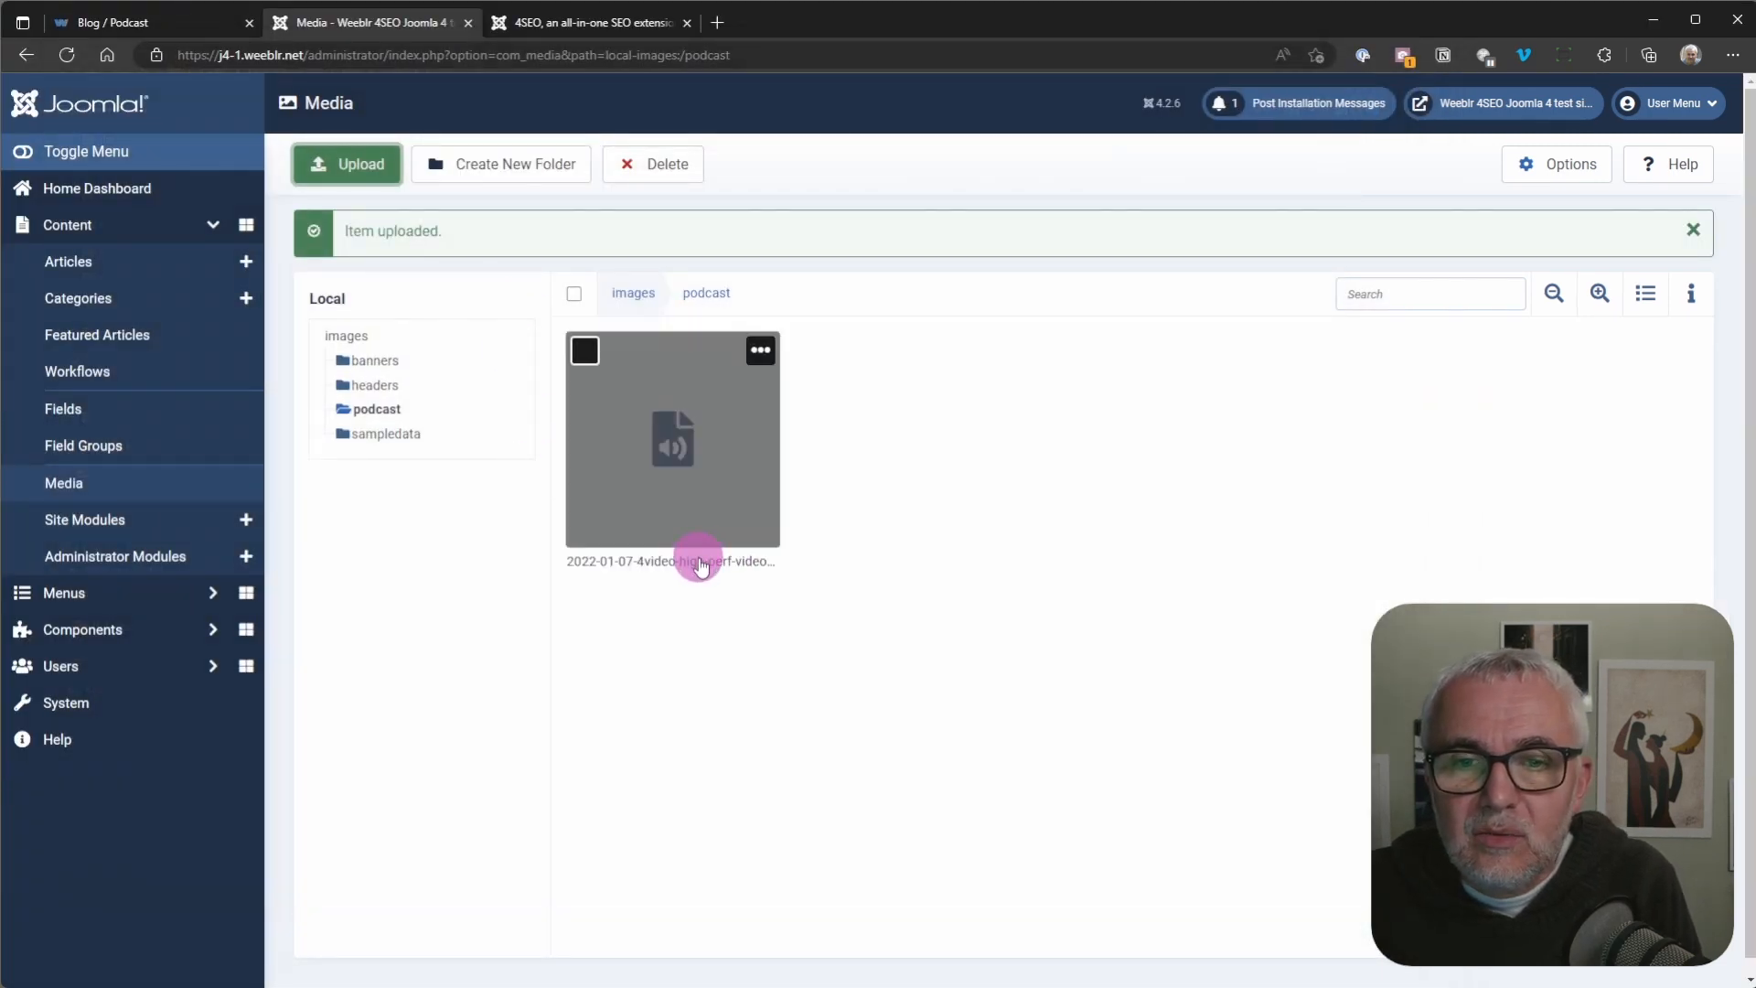
# Step: Get the share link of the uploaded episode MP3 and copy it to the clipboard
pyautogui.click(701, 566)
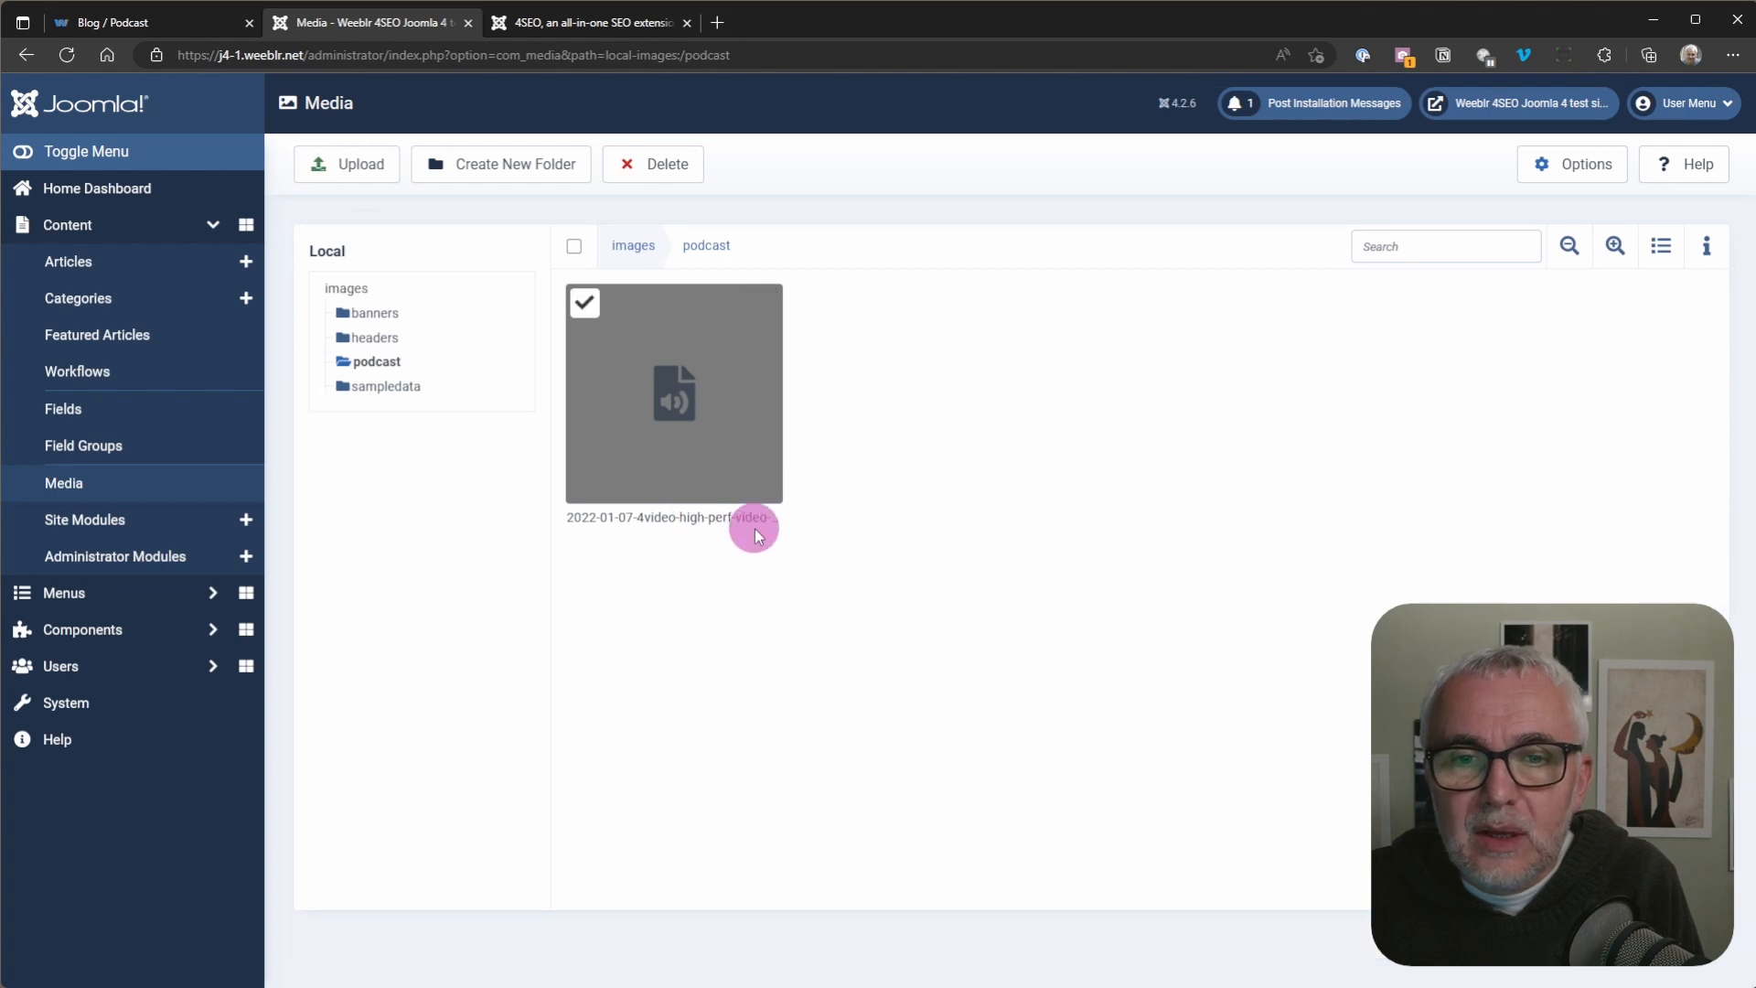
pyautogui.moveTo(736, 517)
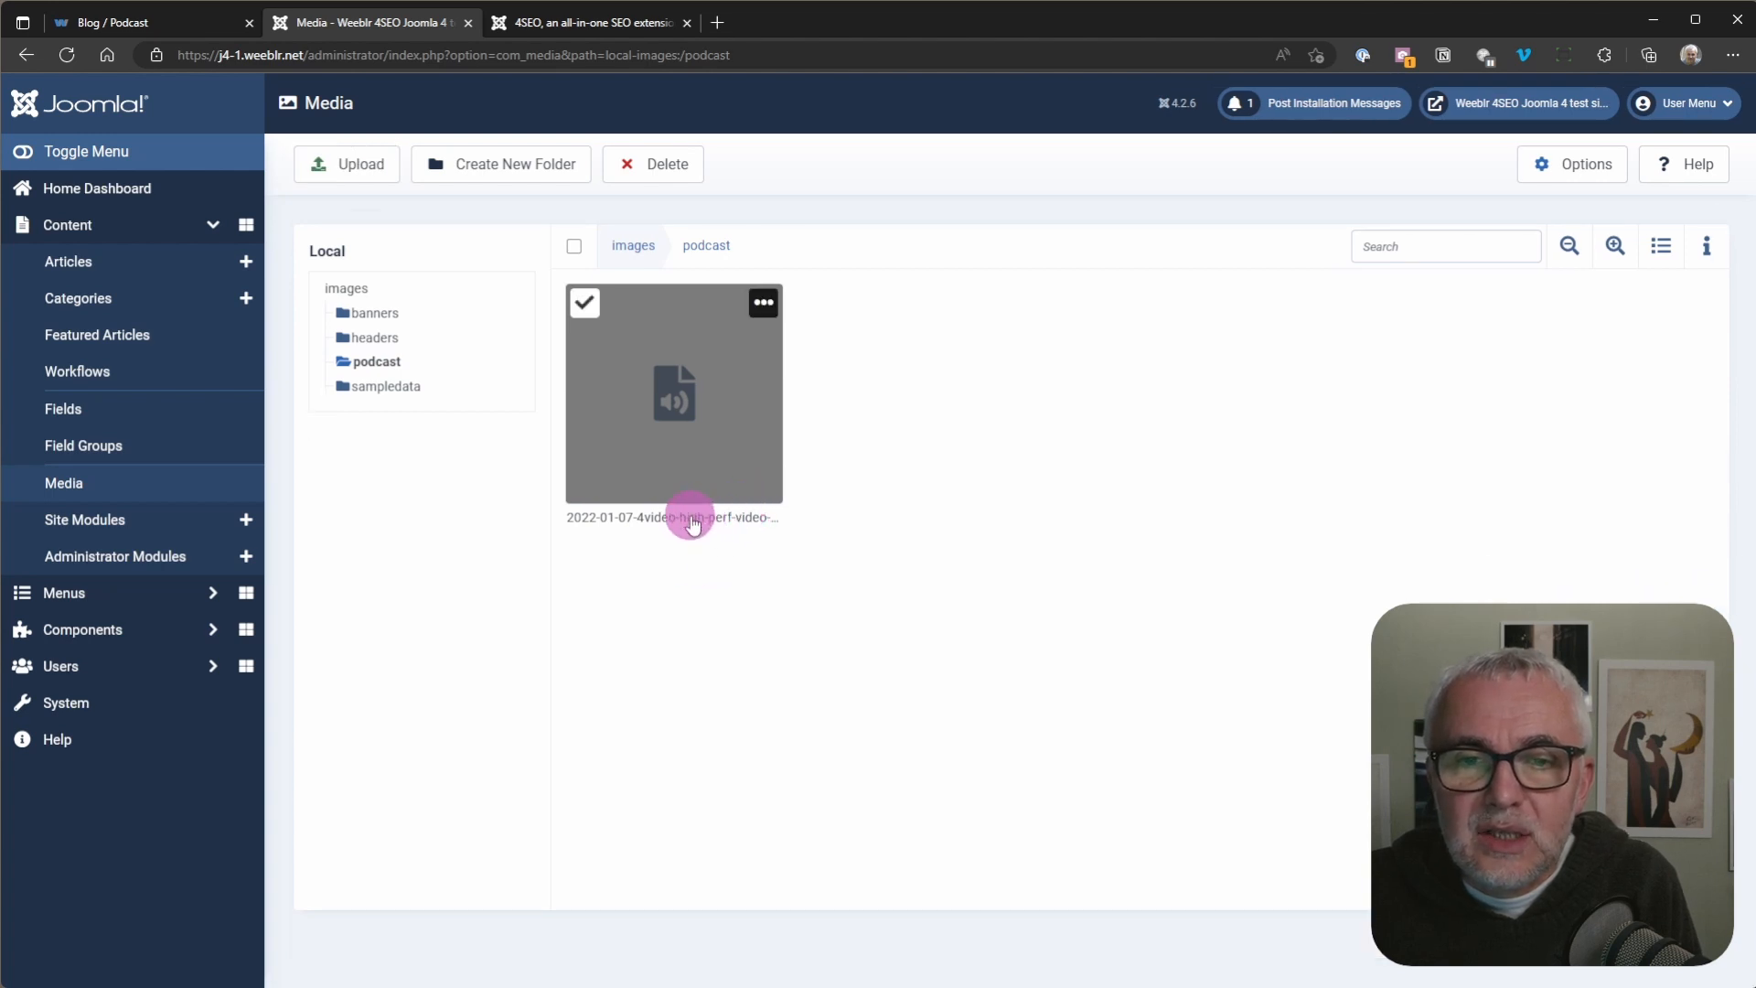
pyautogui.click(763, 303)
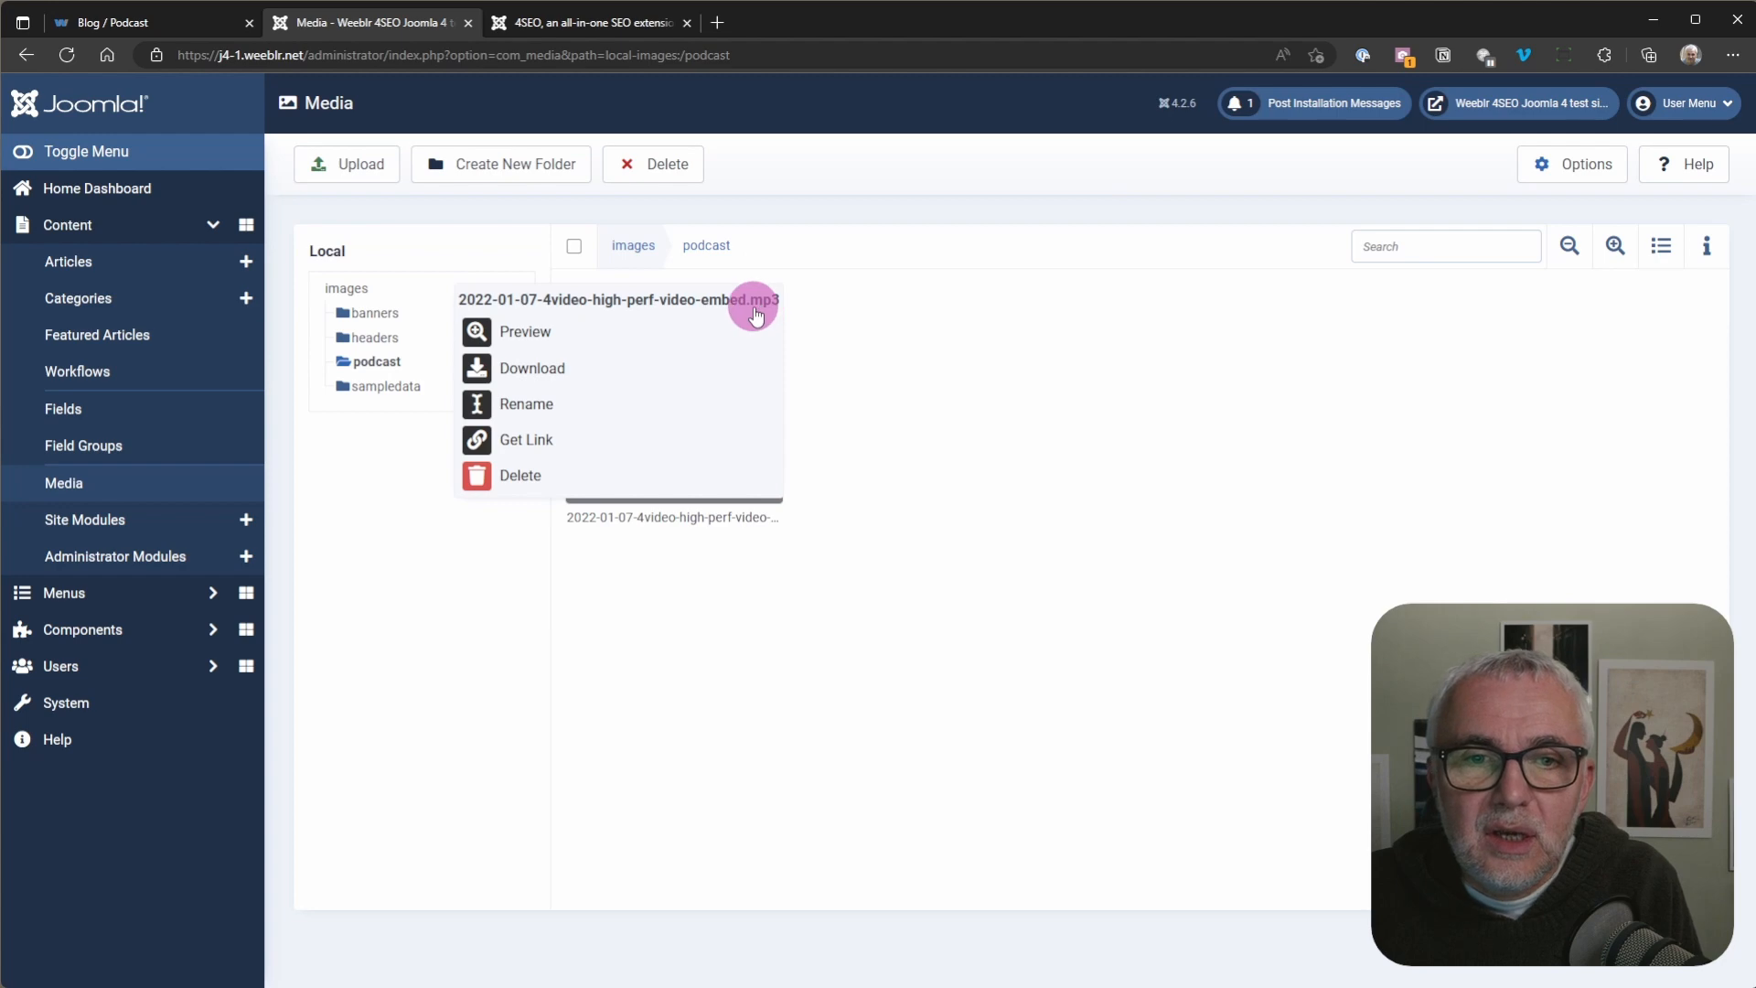
pyautogui.click(547, 440)
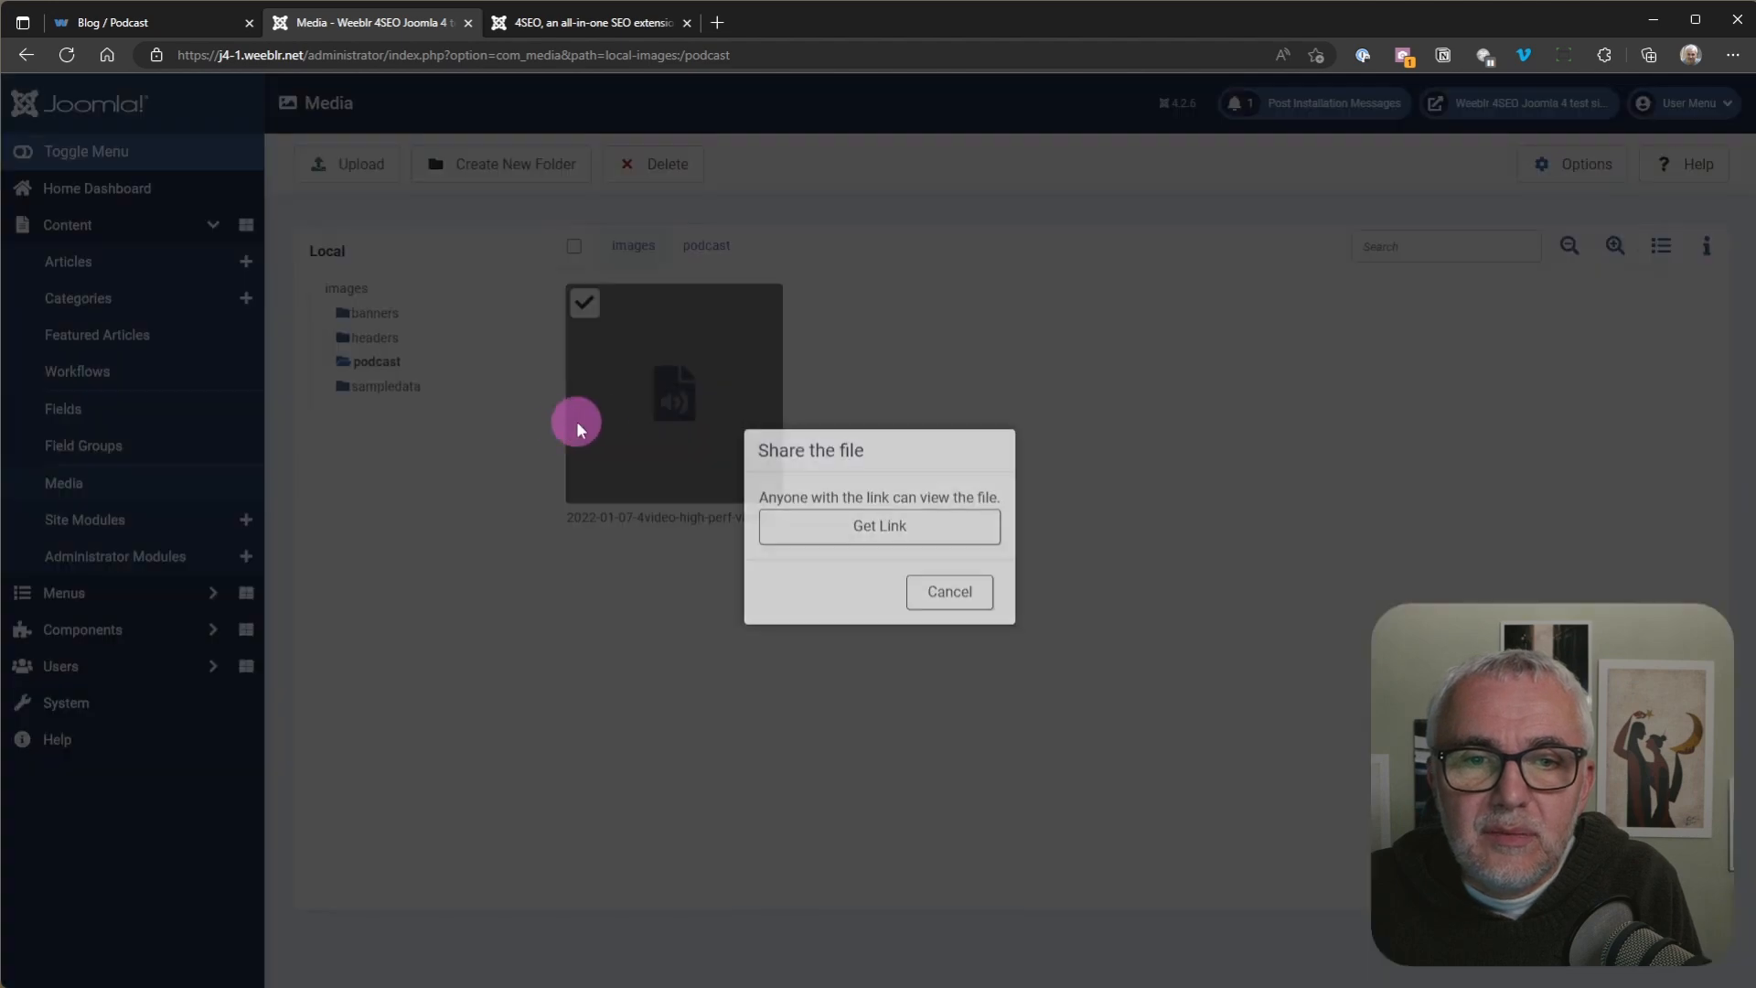
pyautogui.click(881, 534)
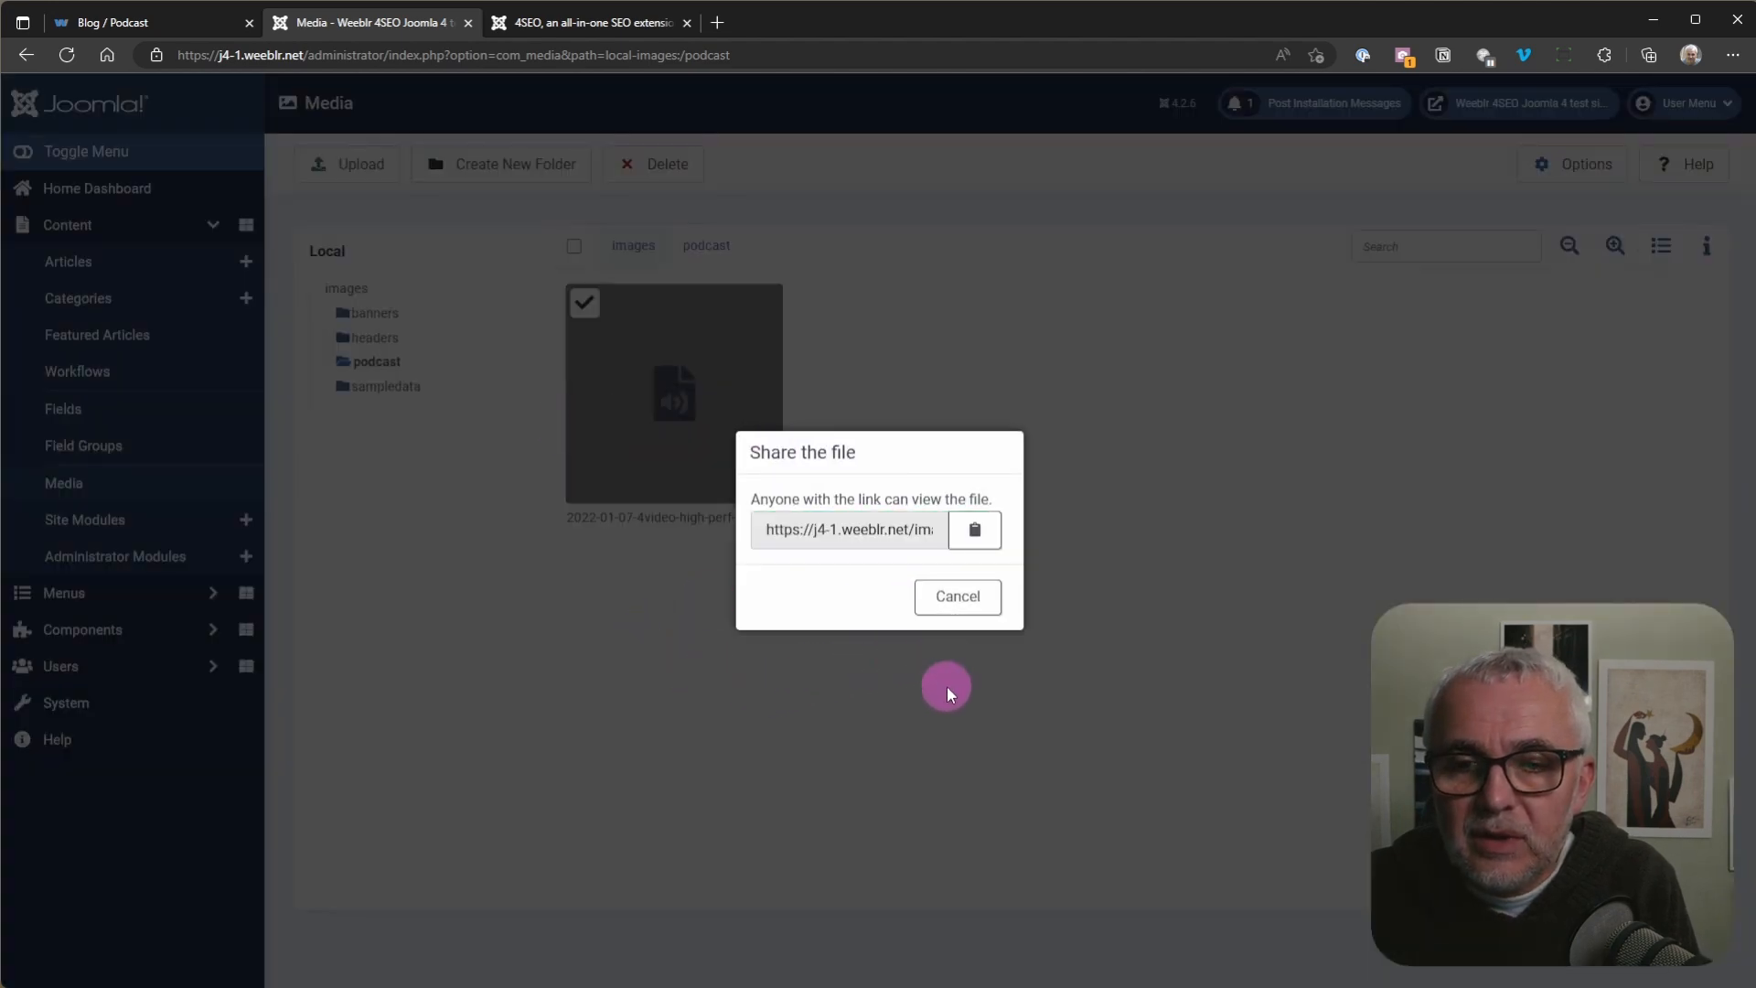
pyautogui.click(975, 530)
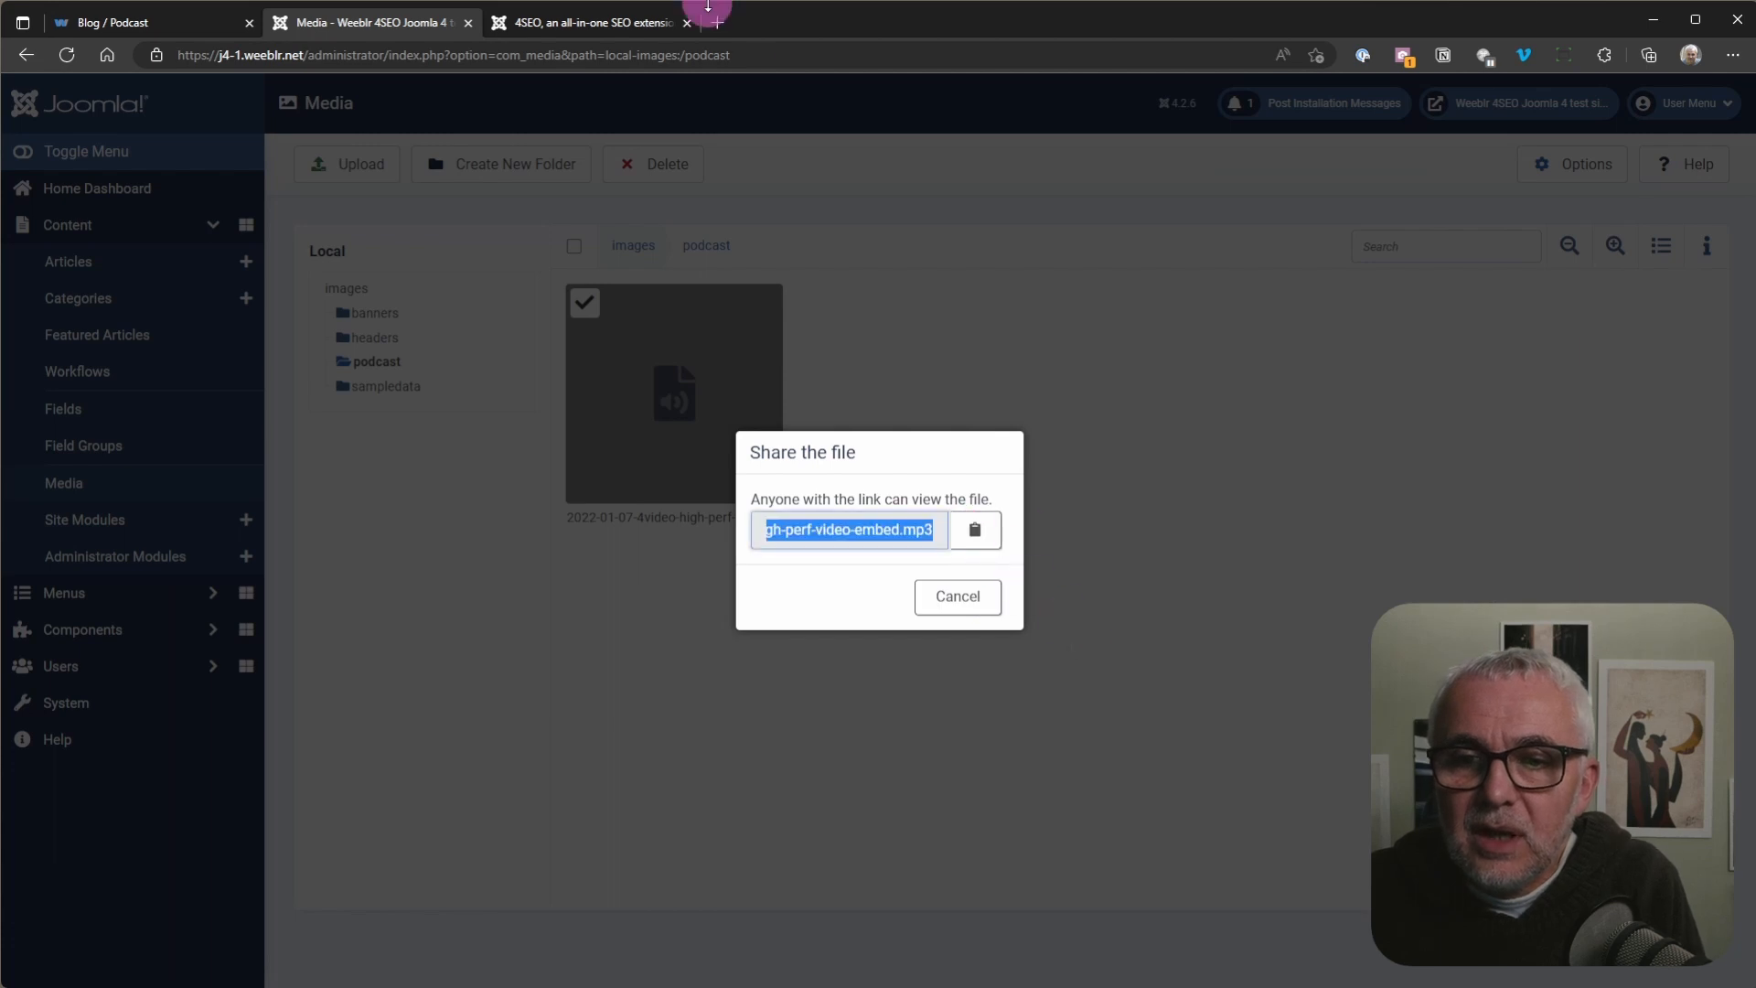
# Step: Test the copied MP3 link by playing it briefly in a new browser tab, and dismiss the share dialog
pyautogui.click(719, 11)
pyautogui.hotkey('ctrl', 'v')
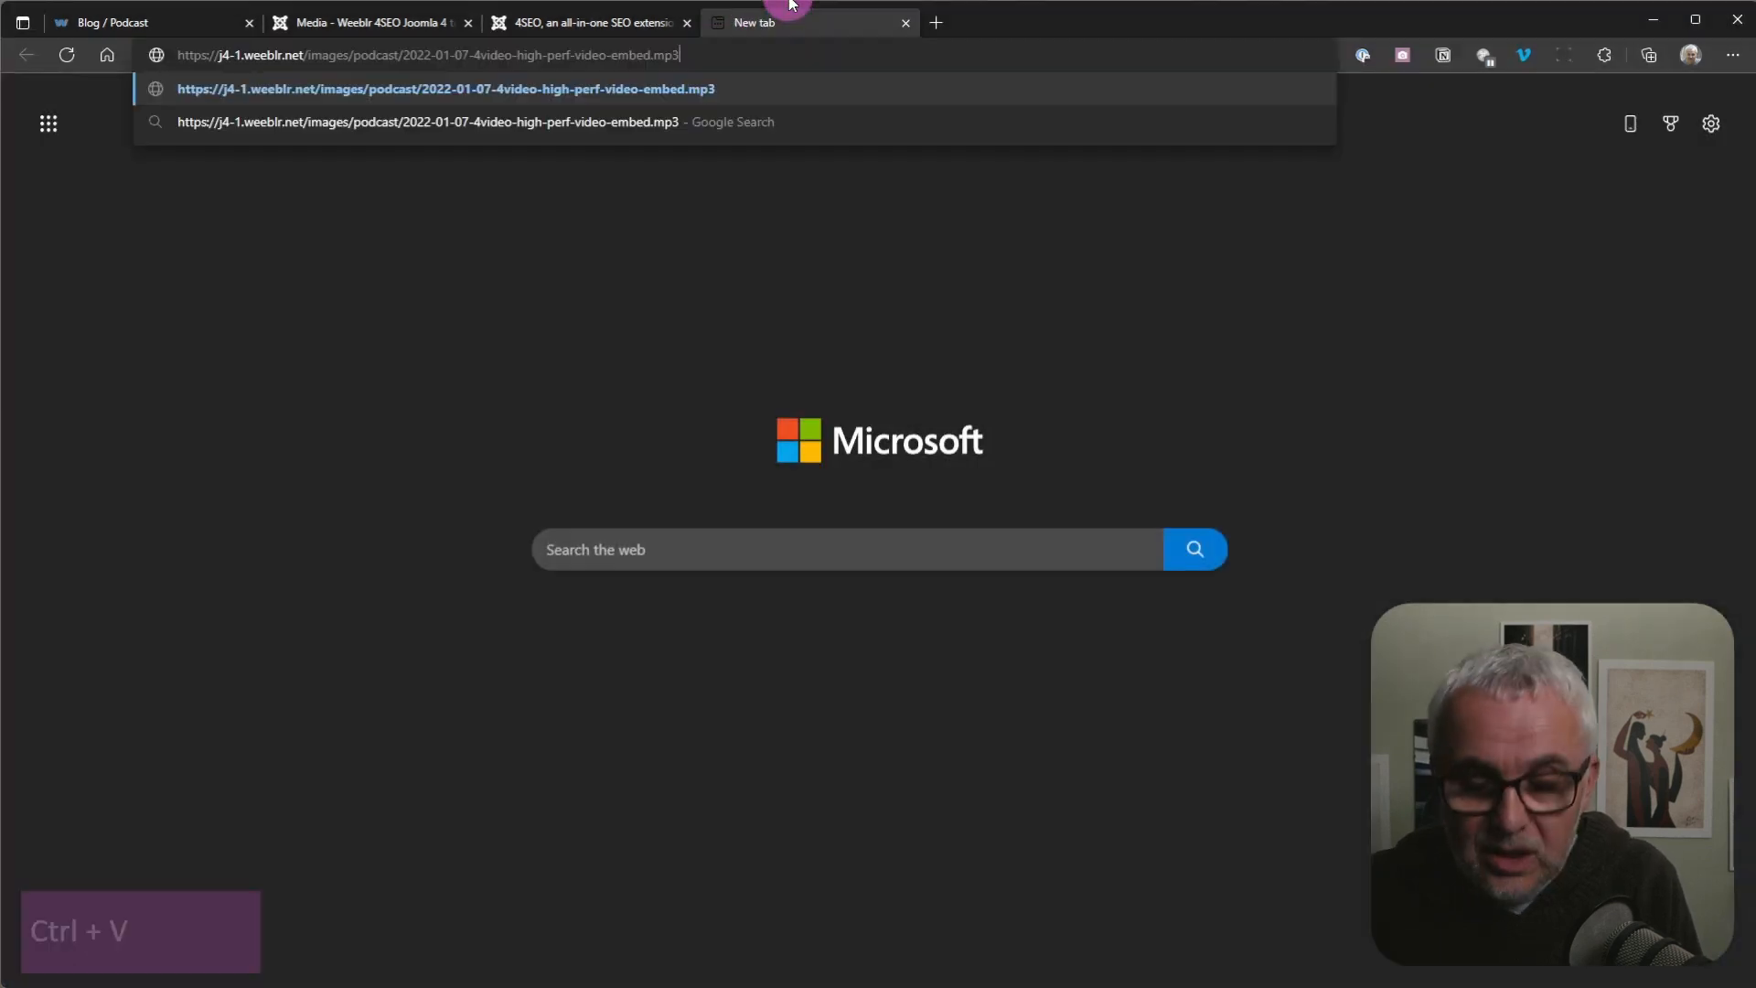
pyautogui.press('Return')
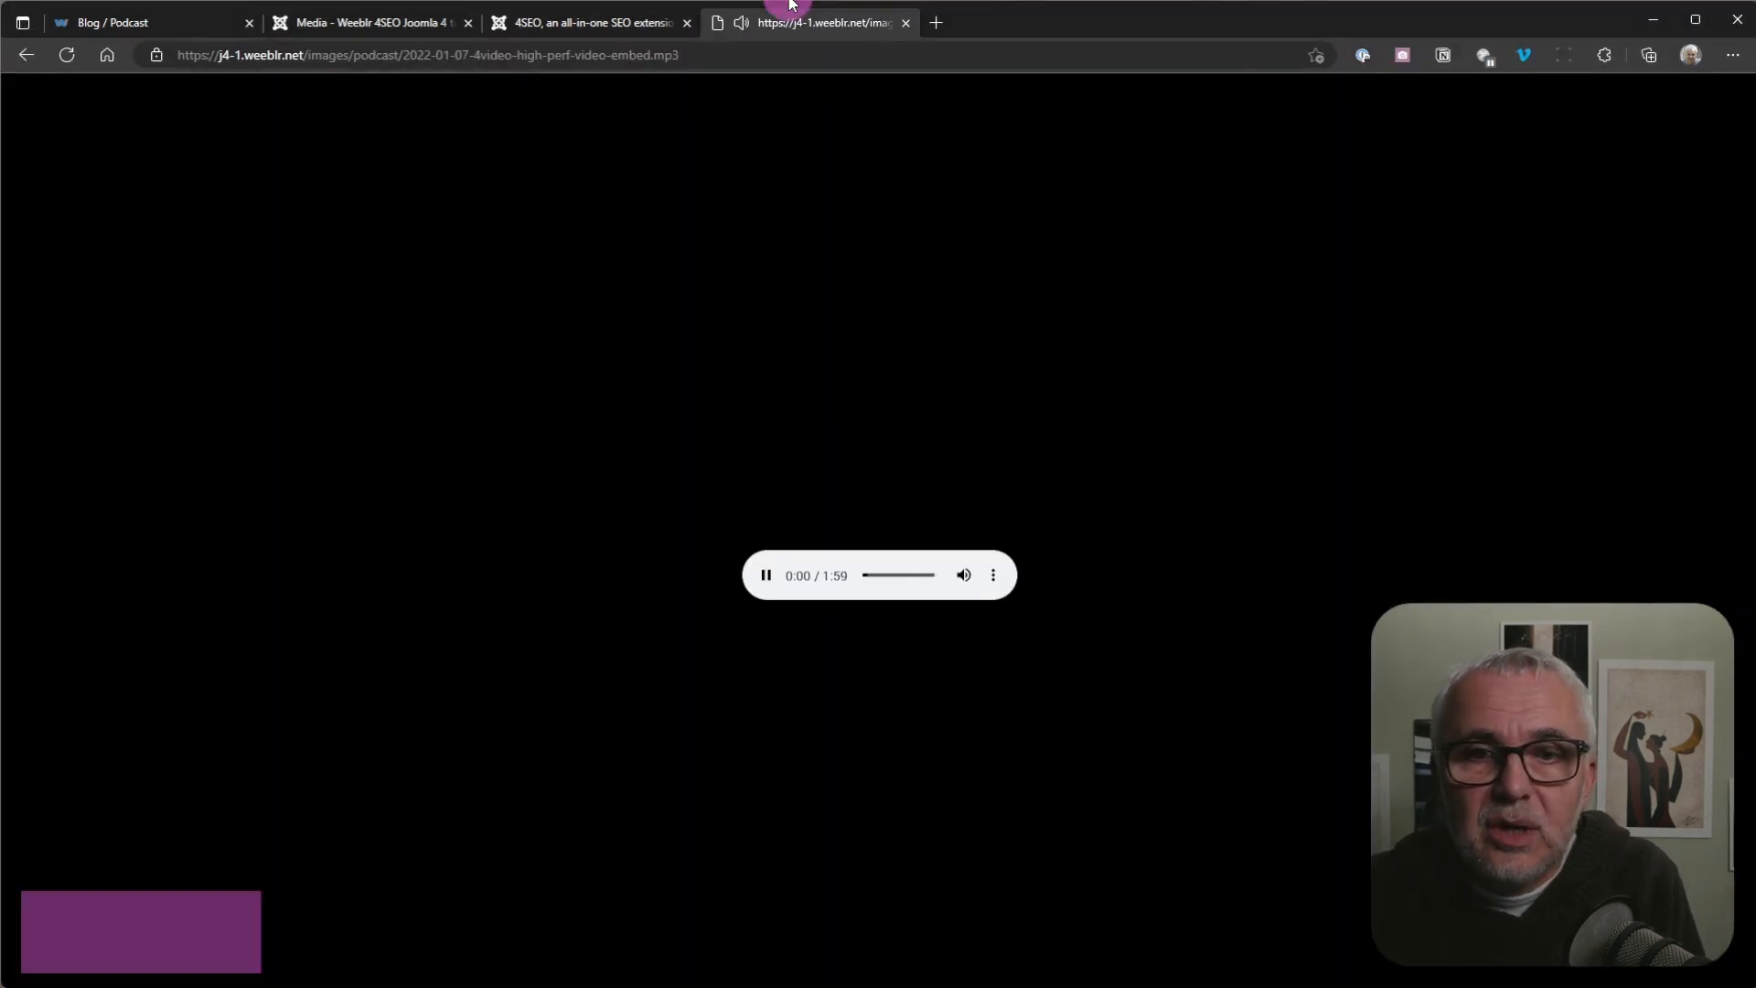
pyautogui.click(767, 593)
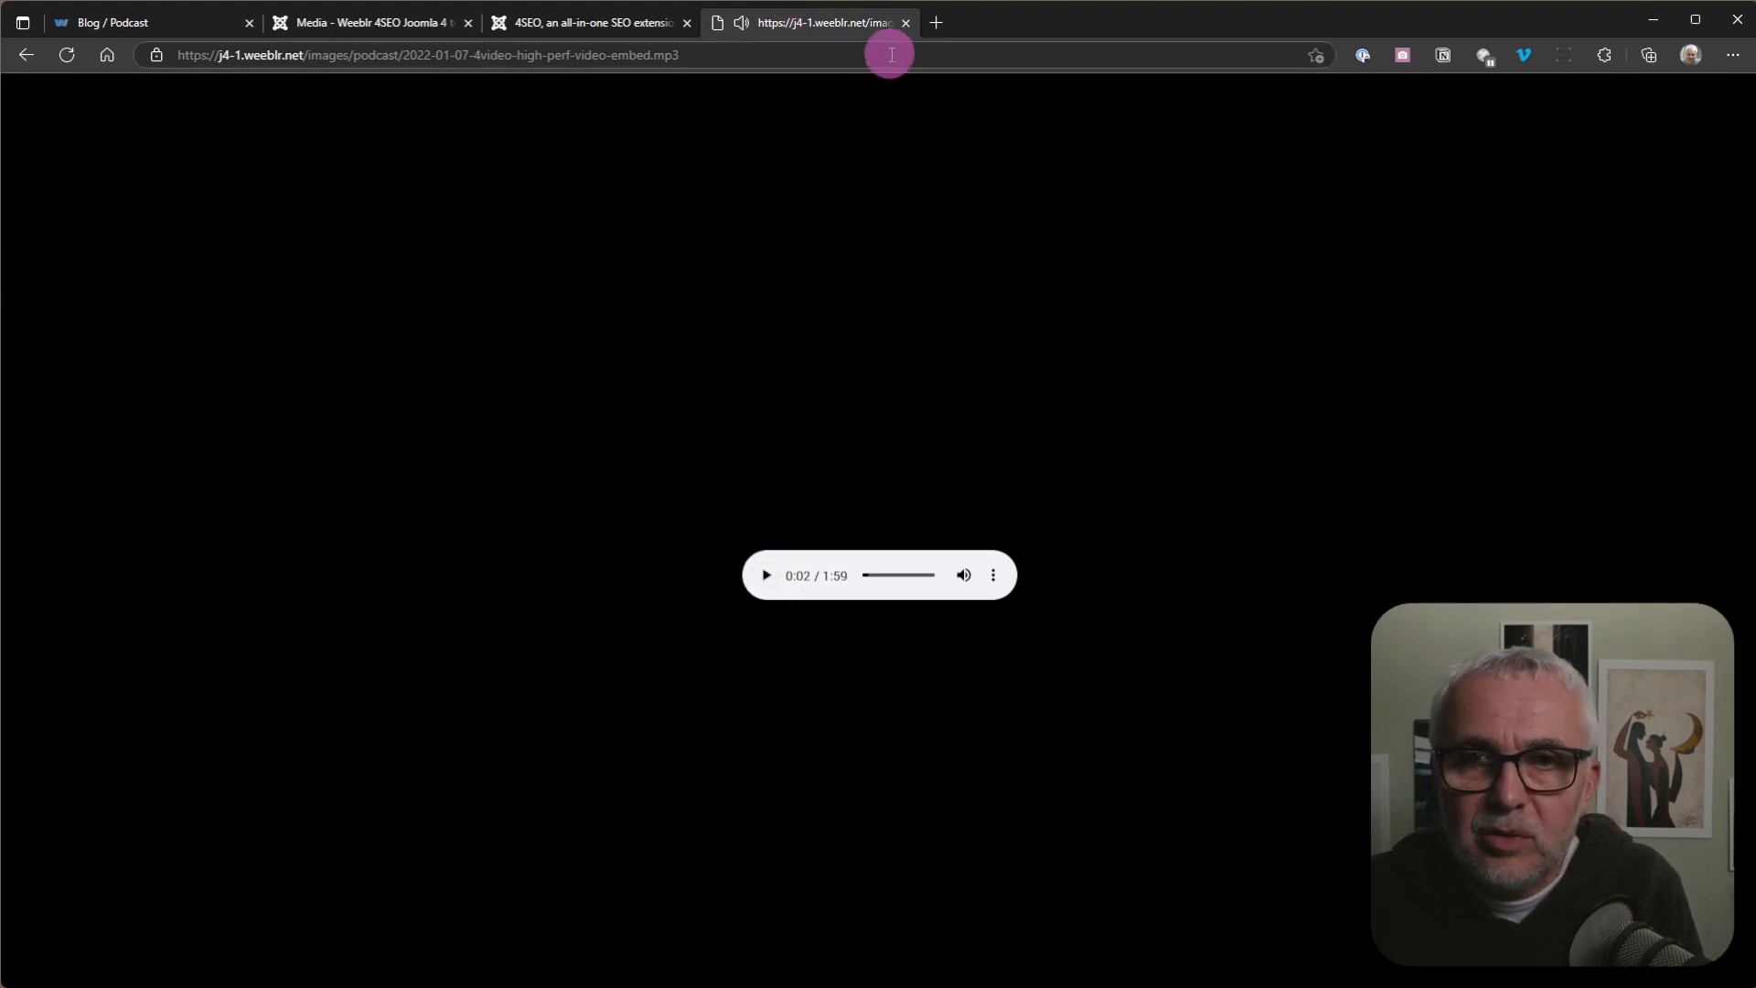
pyautogui.click(905, 24)
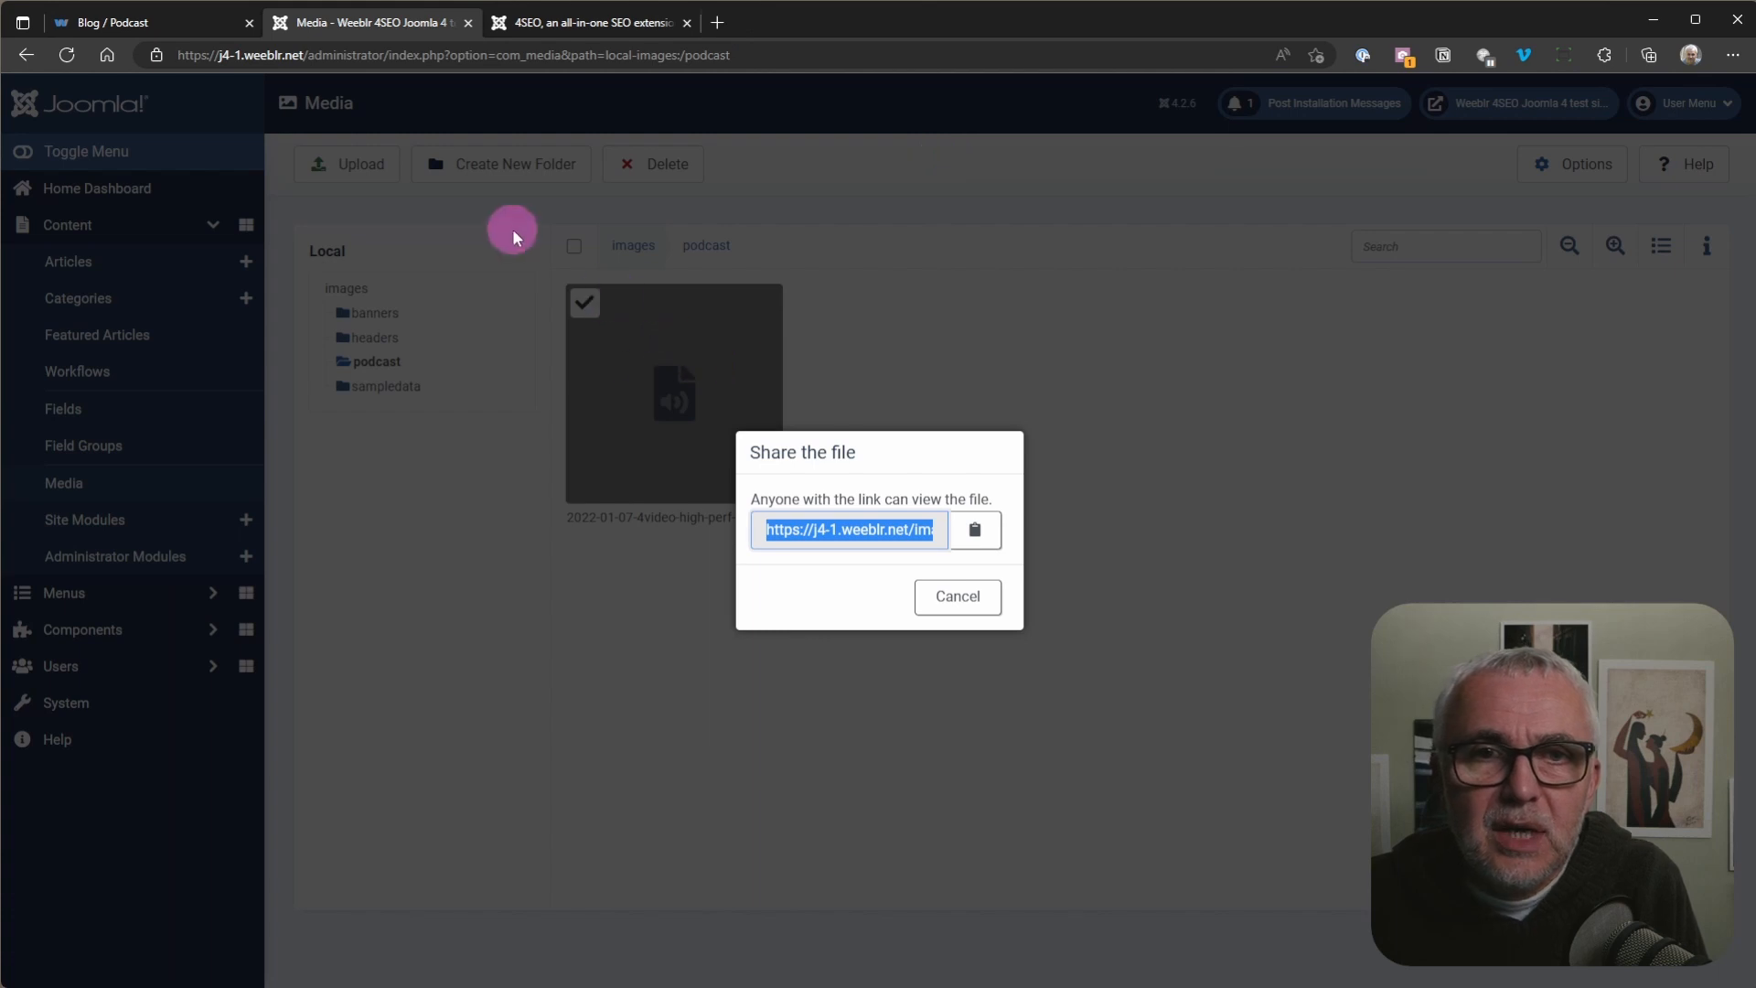
pyautogui.click(952, 596)
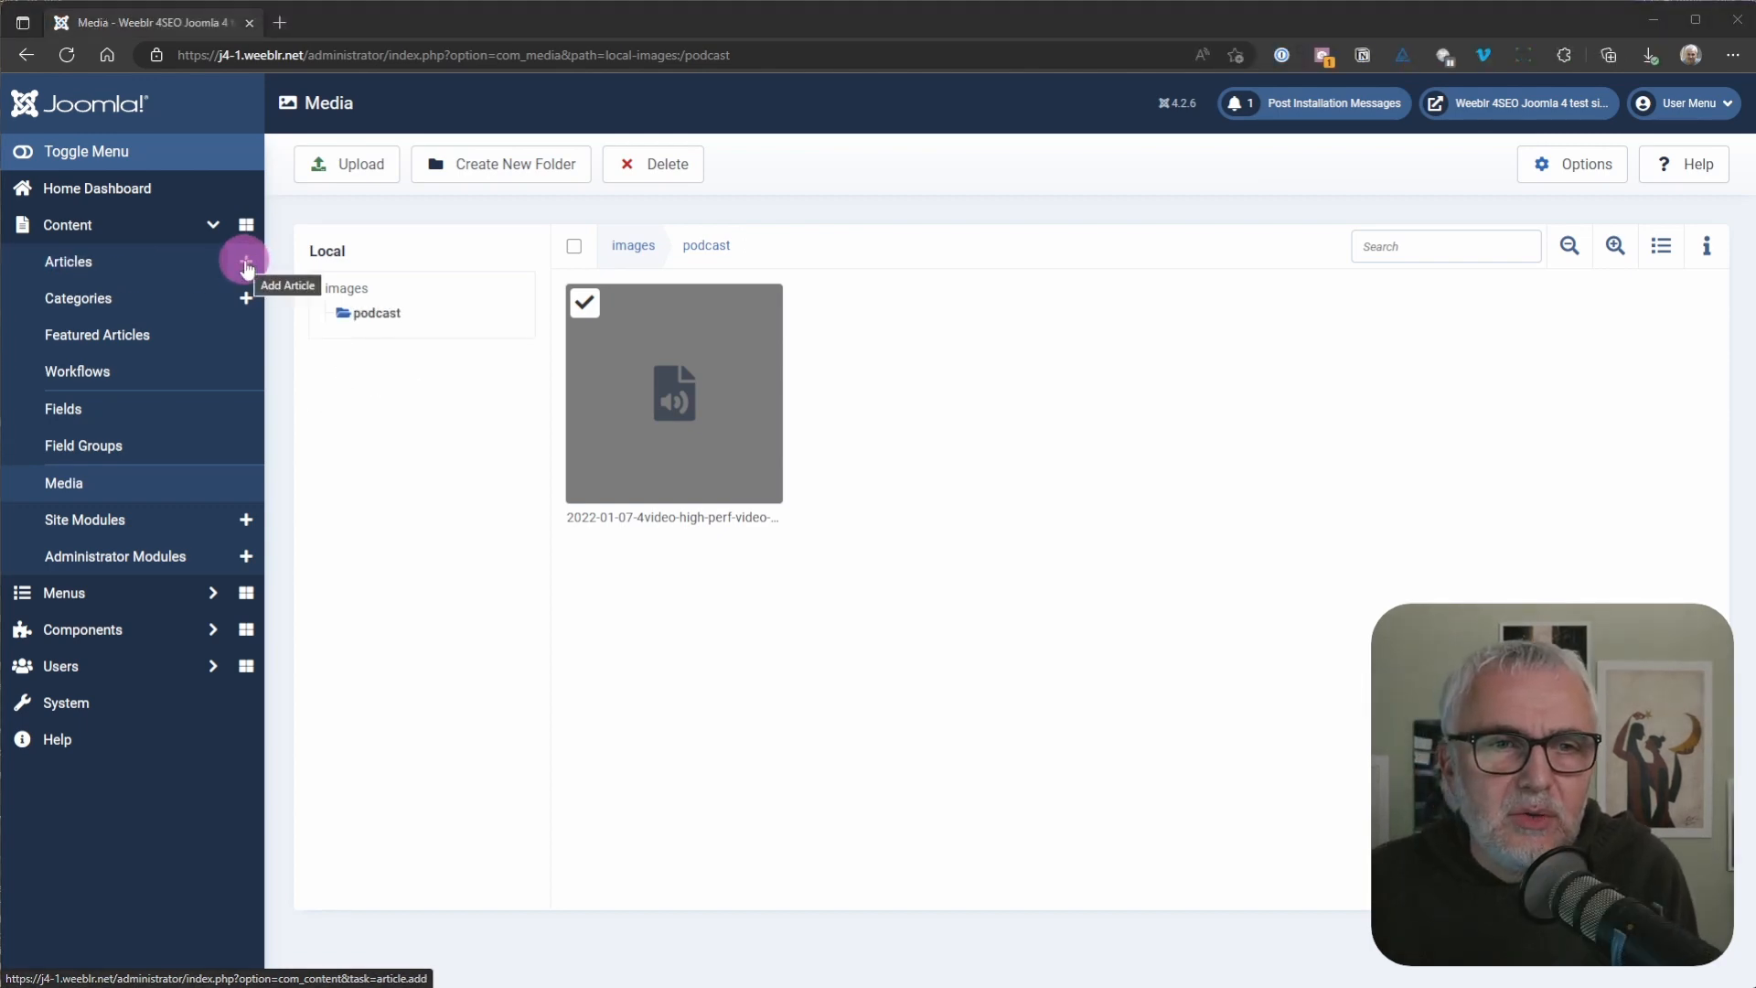
# Step: Create a new article titled "Our first podcast episode"
pyautogui.click(246, 266)
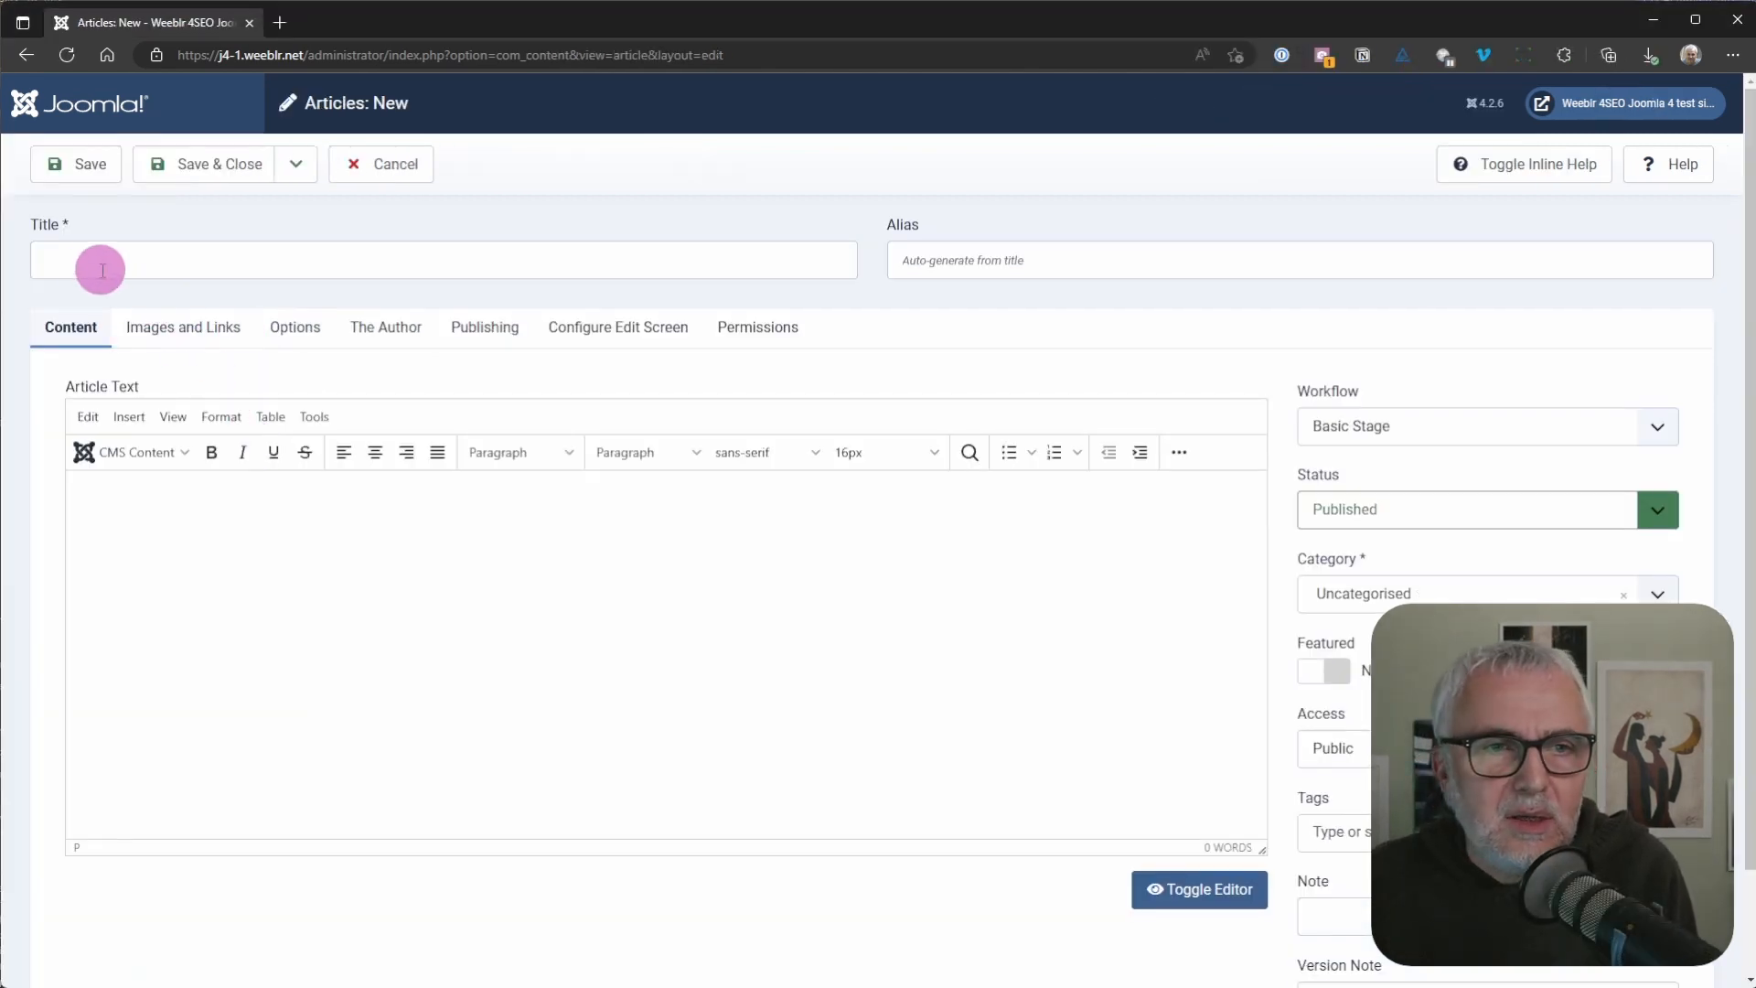
pyautogui.click(102, 270)
pyautogui.write('Ou')
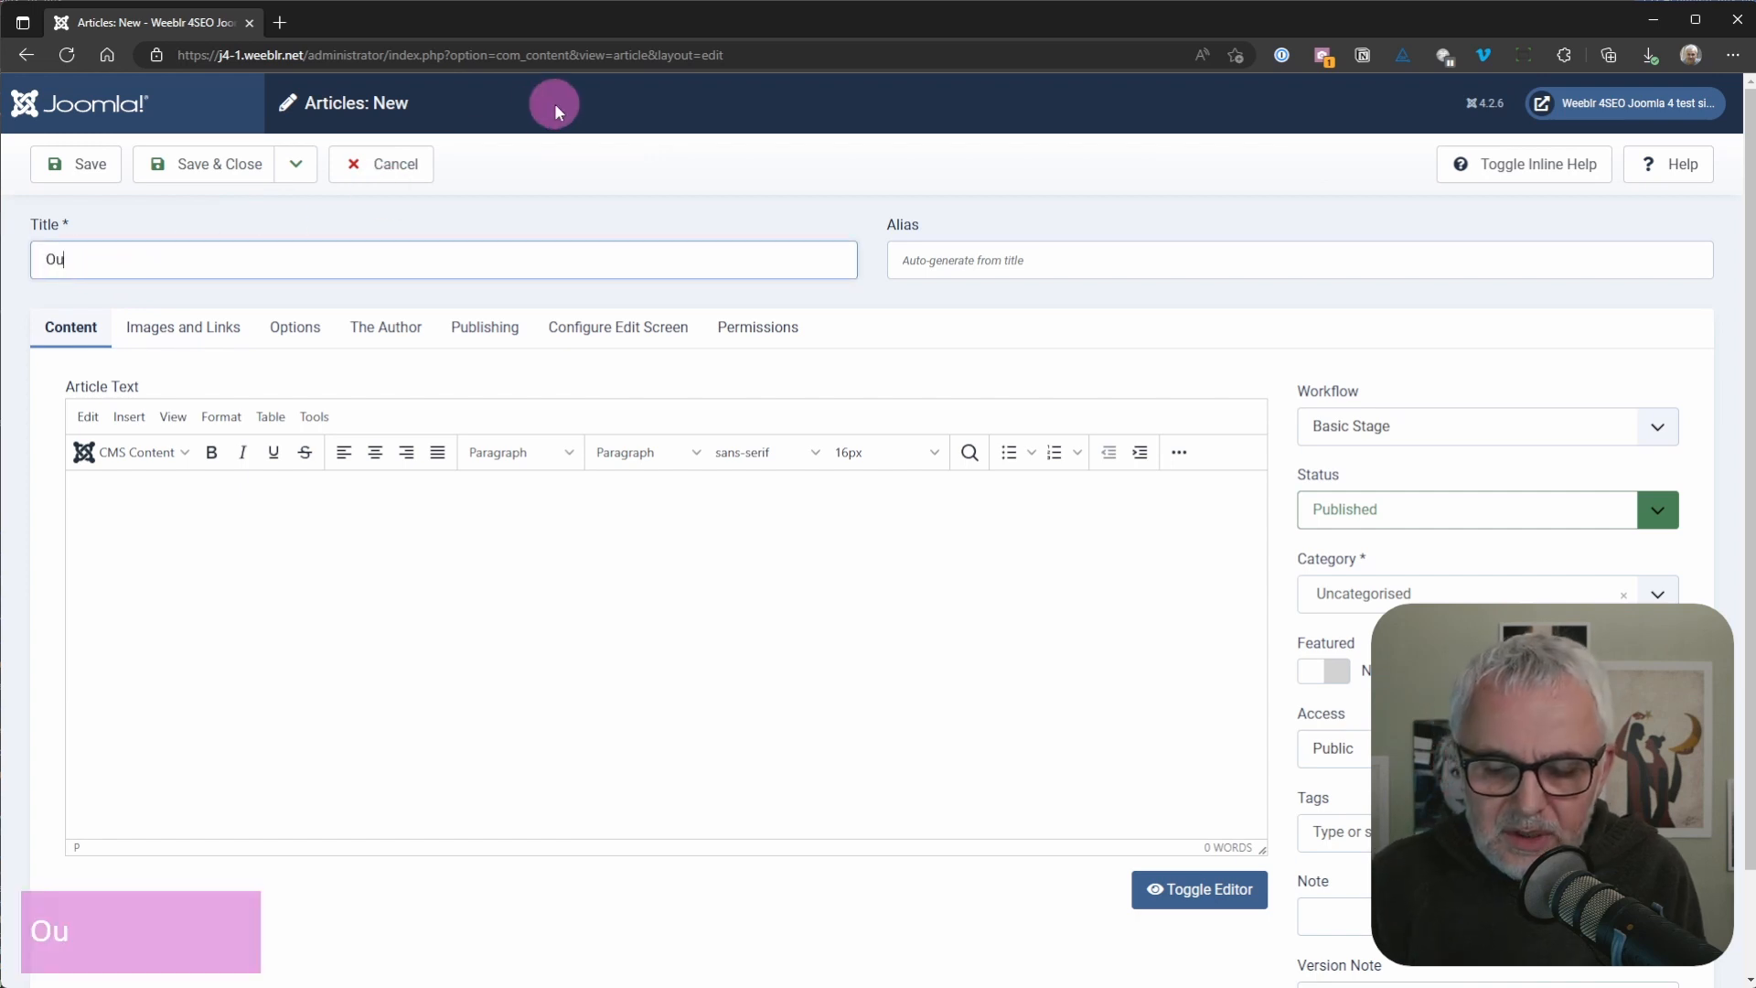
pyautogui.write('r first')
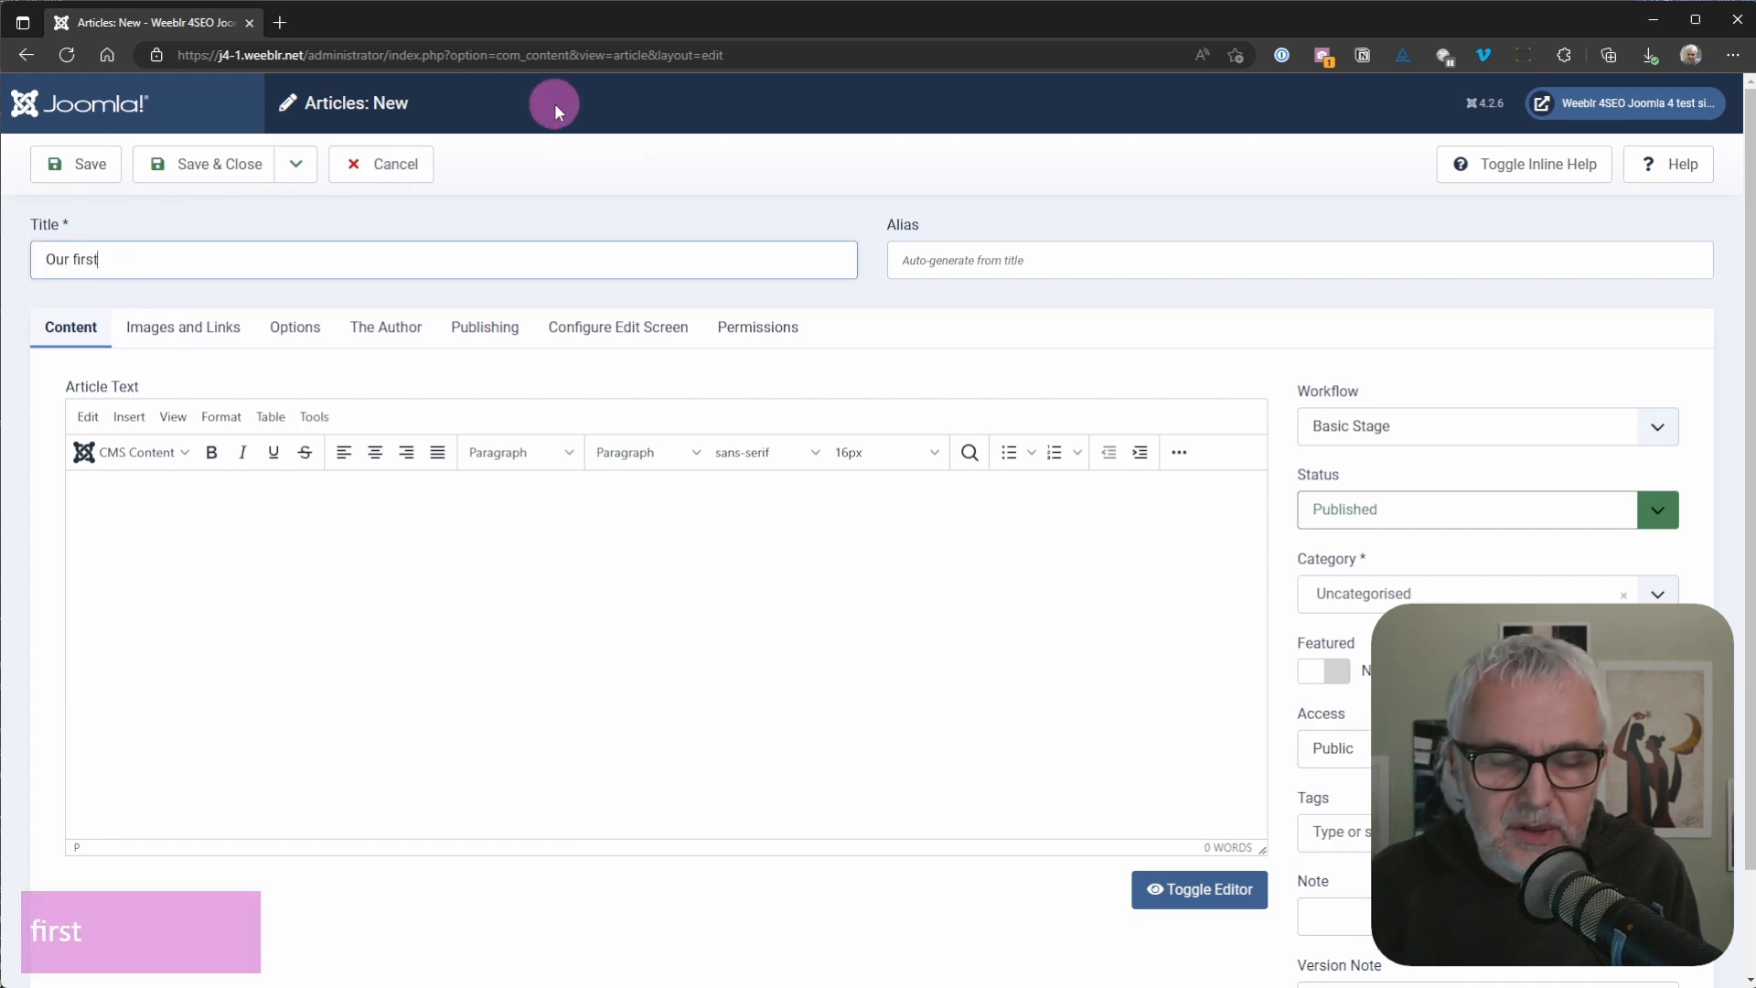
pyautogui.write(' podcast ep')
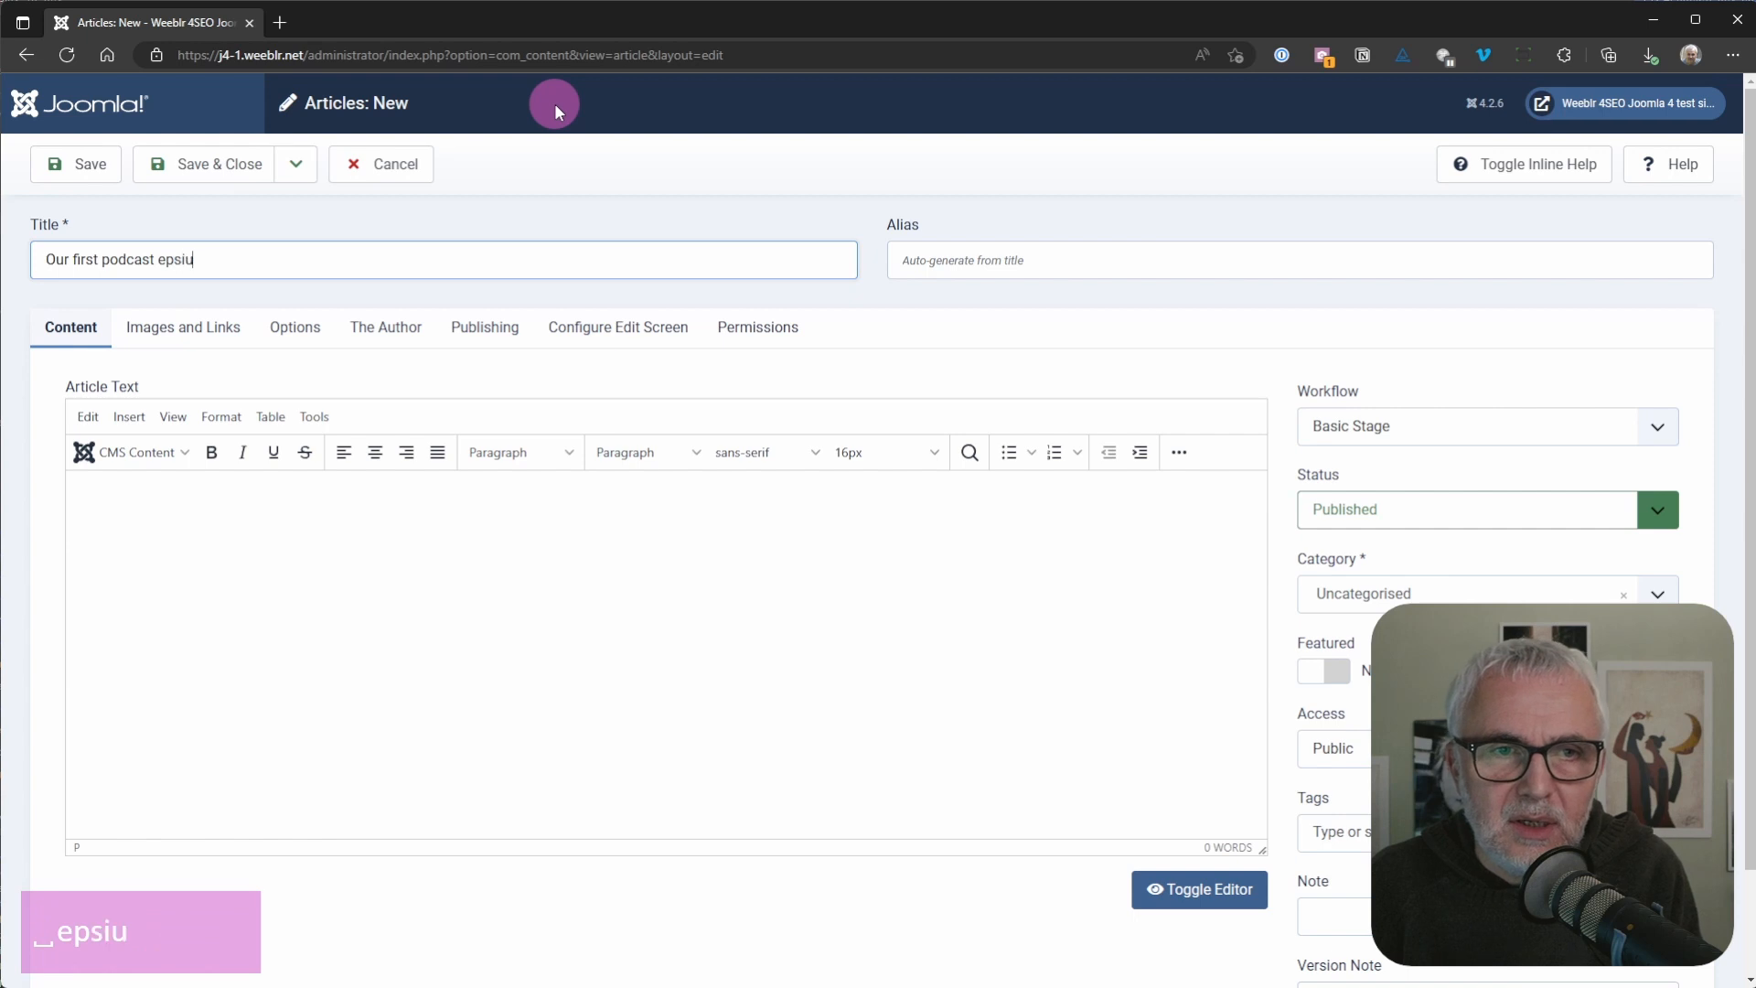
pyautogui.write('siu')
pyautogui.press('BackSpace')
pyautogui.press('BackSpace')
pyautogui.press('BackSpace')
pyautogui.write('io')
pyautogui.press('BackSpace')
pyautogui.write('so')
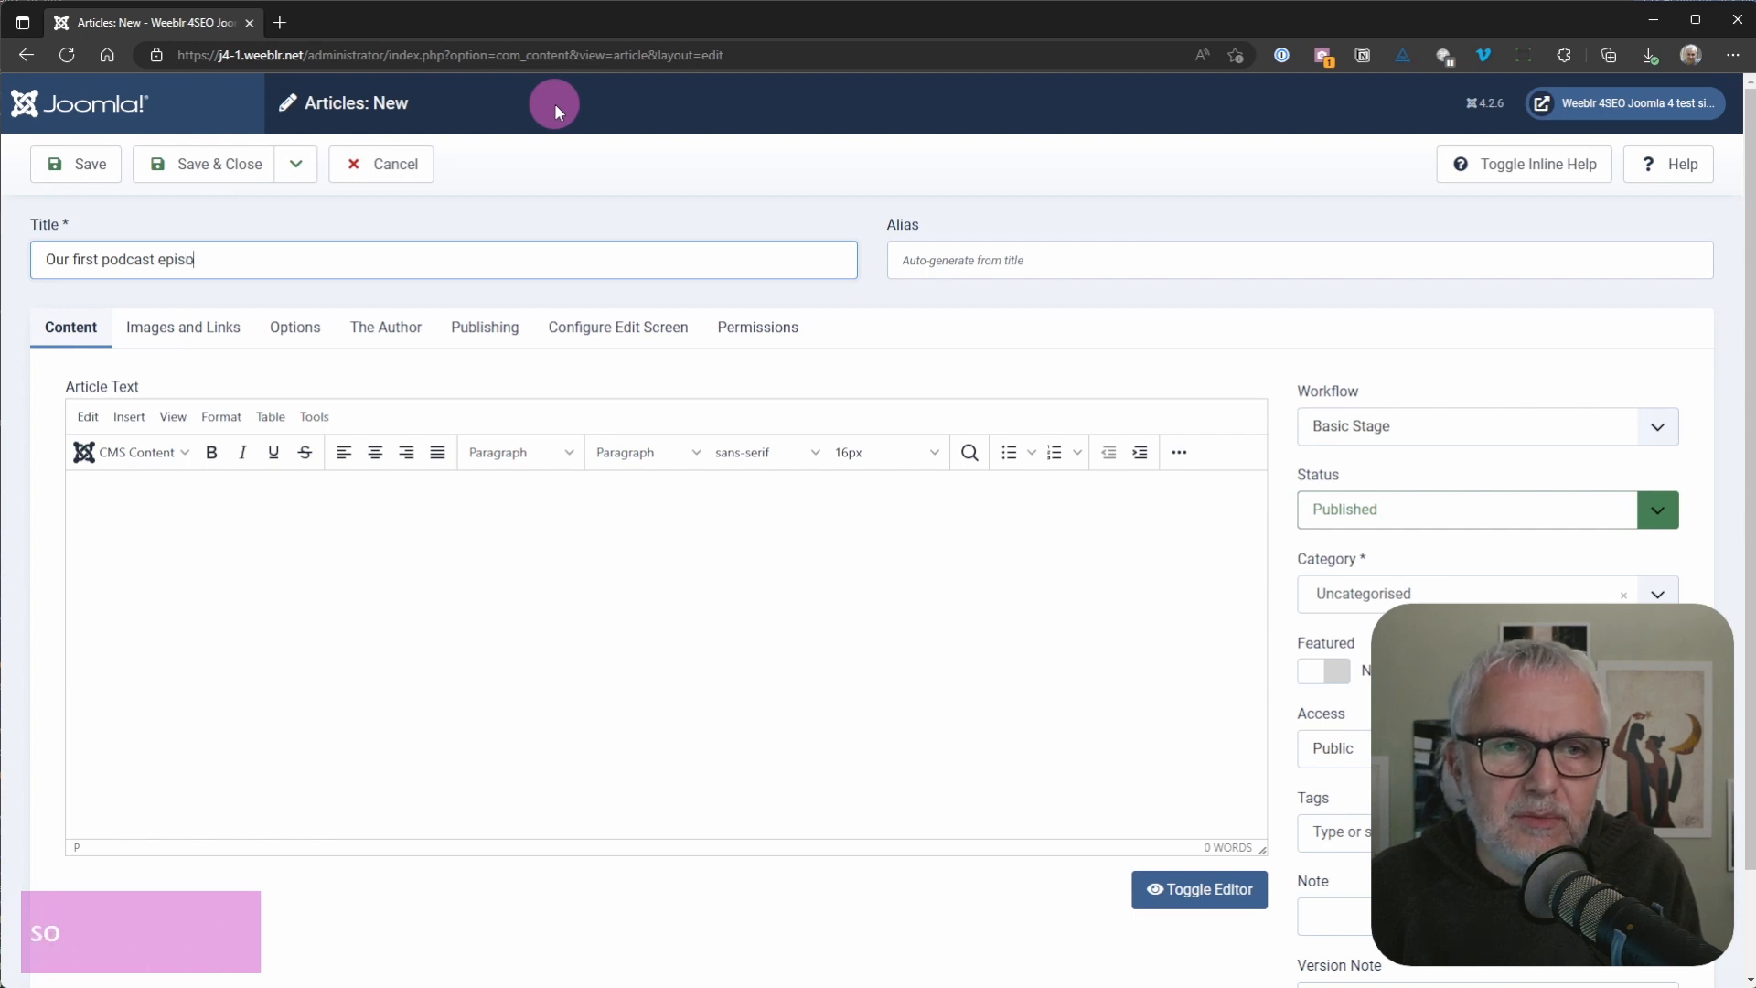
pyautogui.write('de')
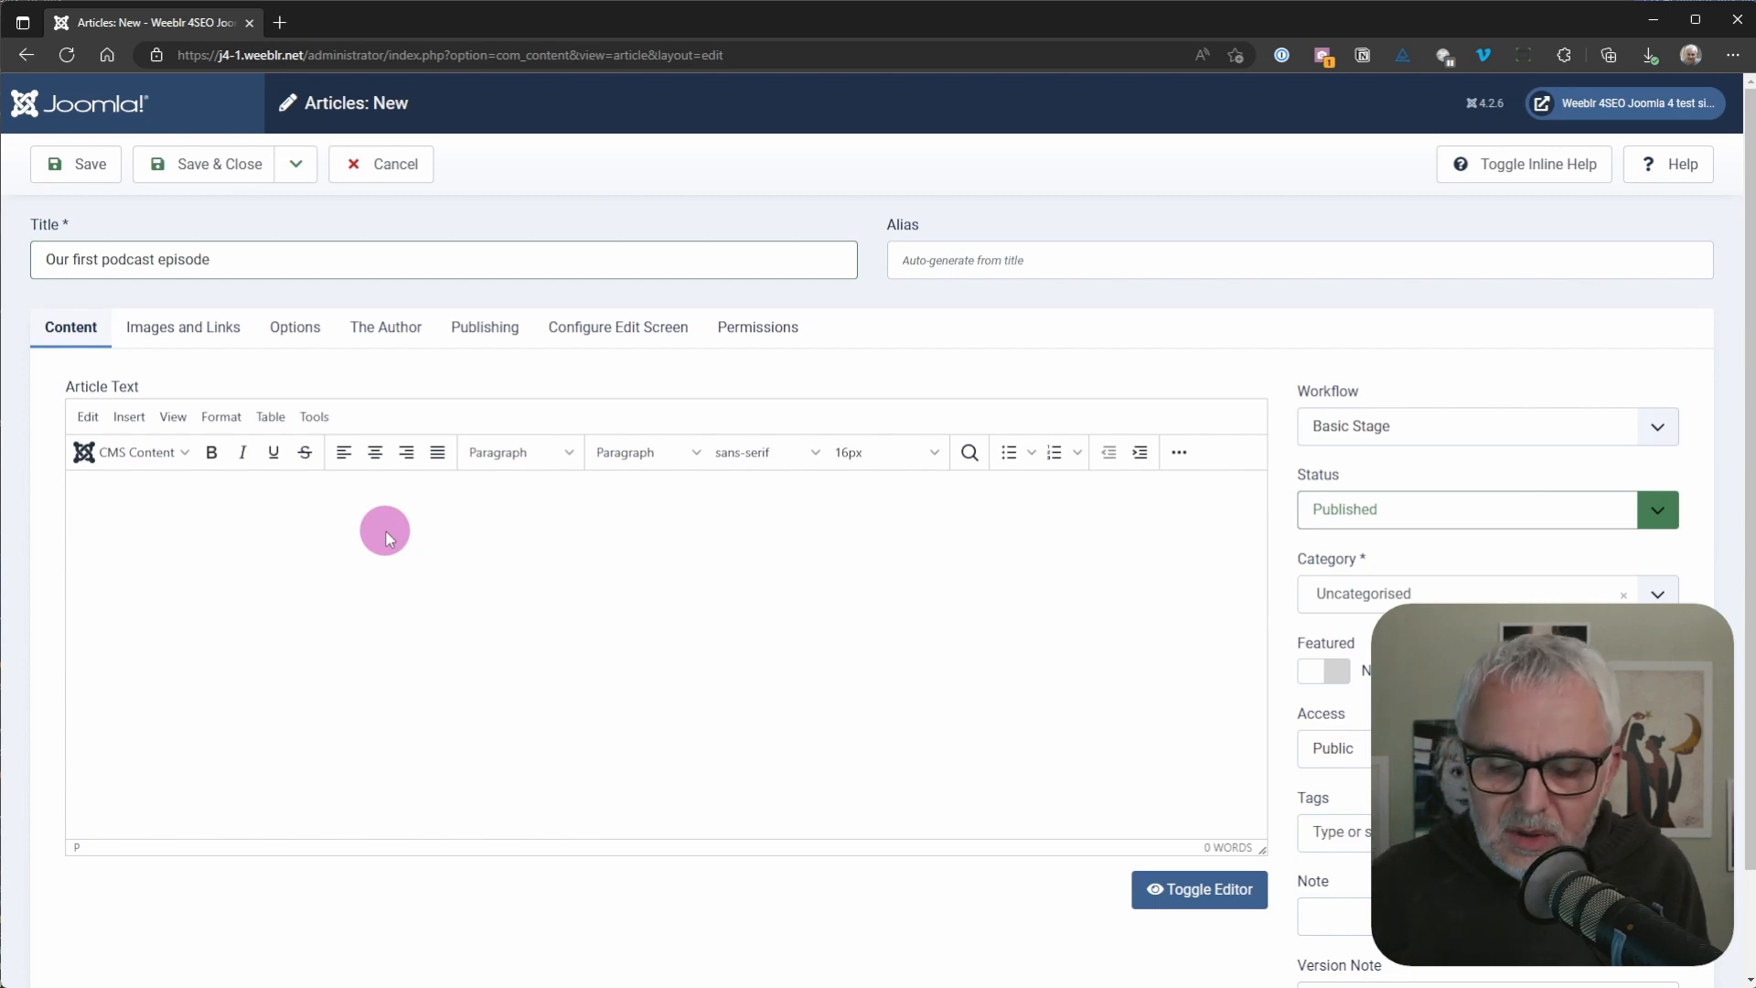
# Step: Write "Any details, for insrtance a link to our blog post" as the article text
pyautogui.write('Any details ')
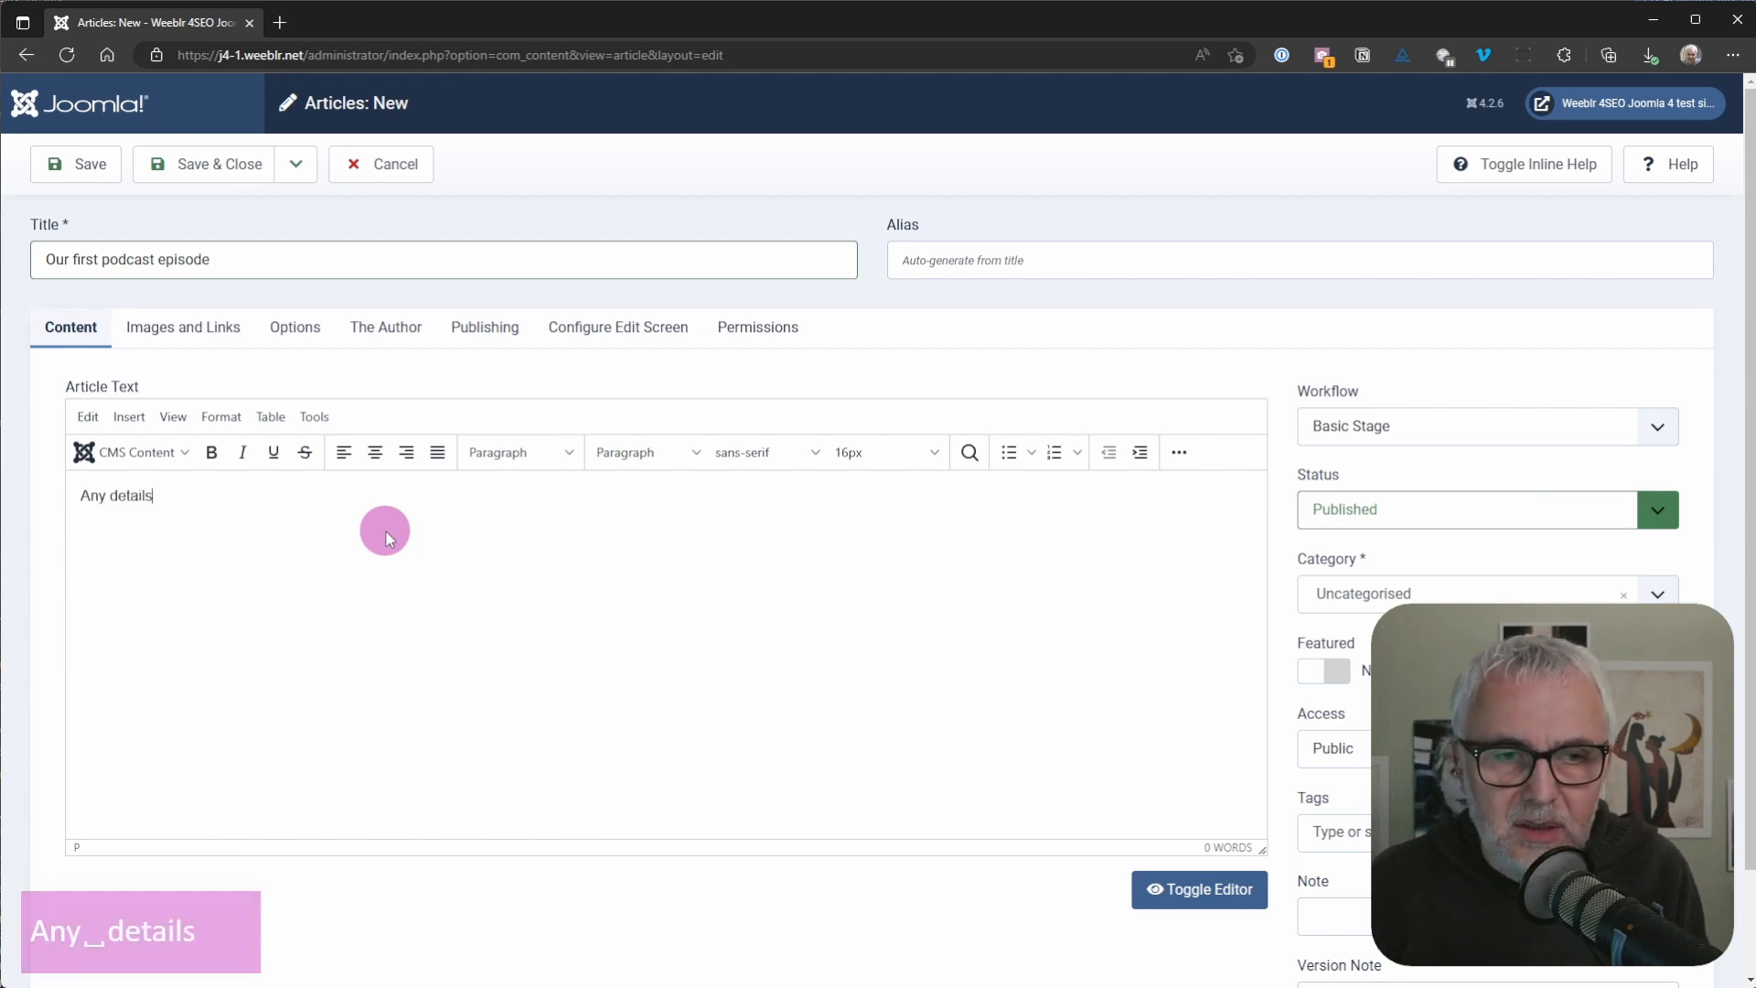
pyautogui.write(', for ins')
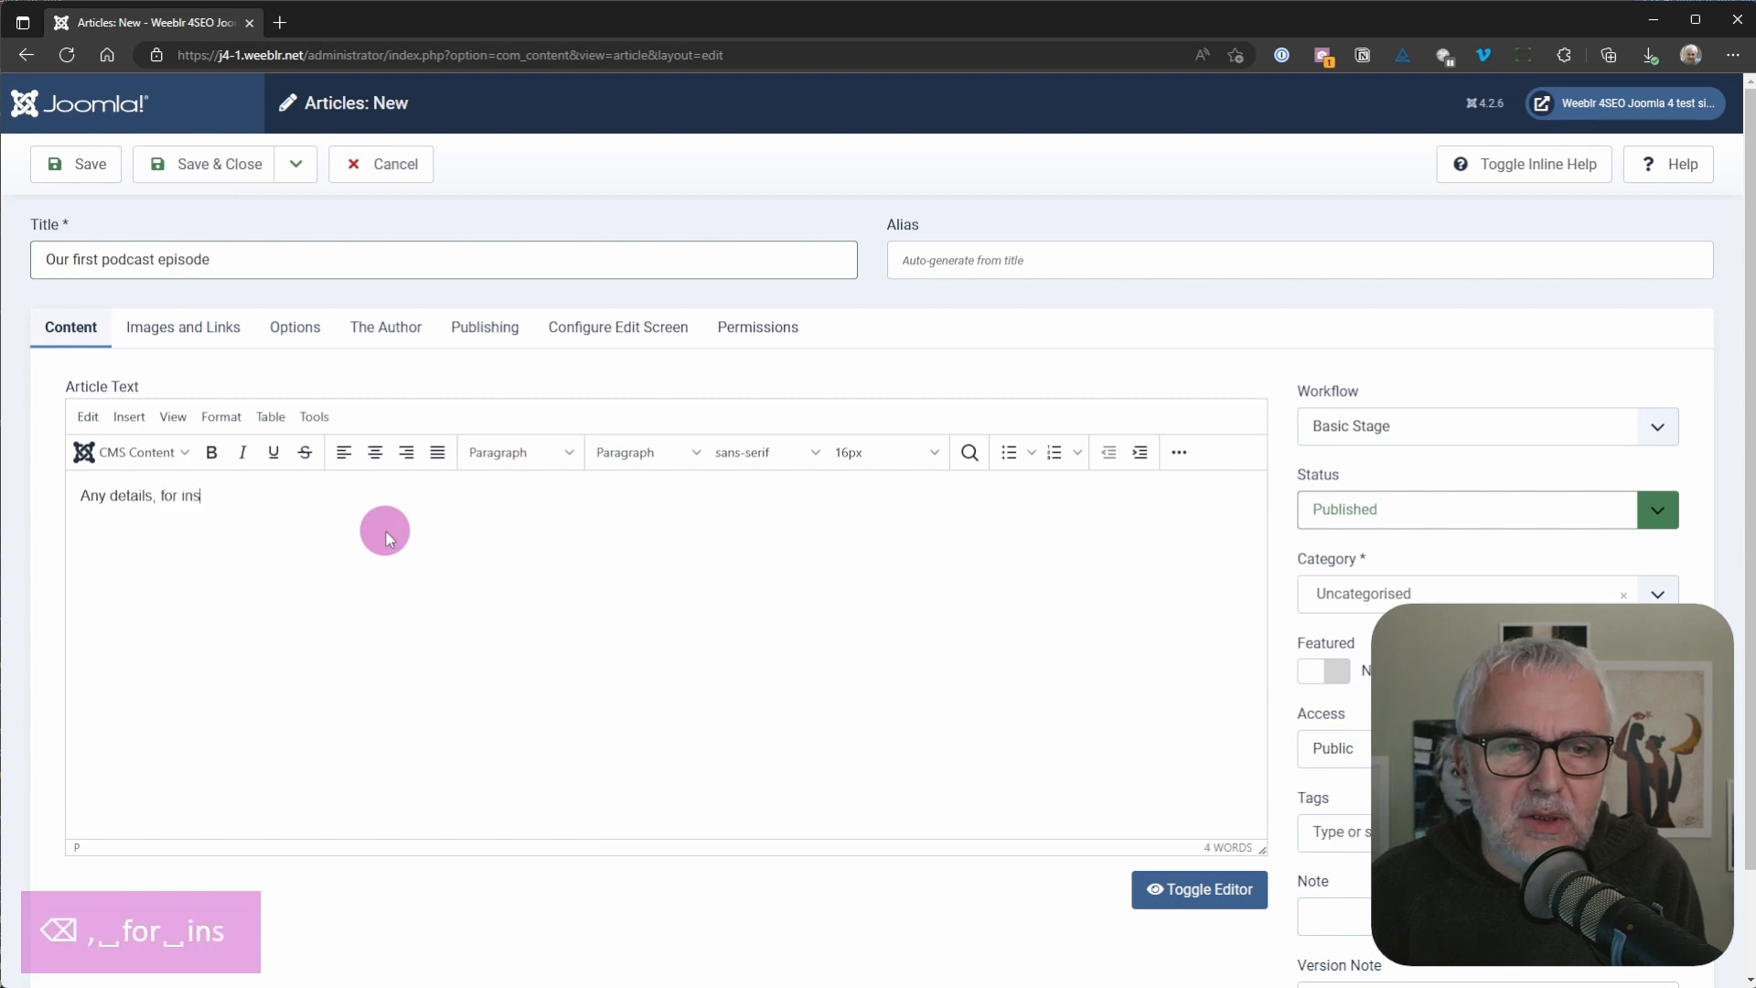
pyautogui.write('rtance a link ')
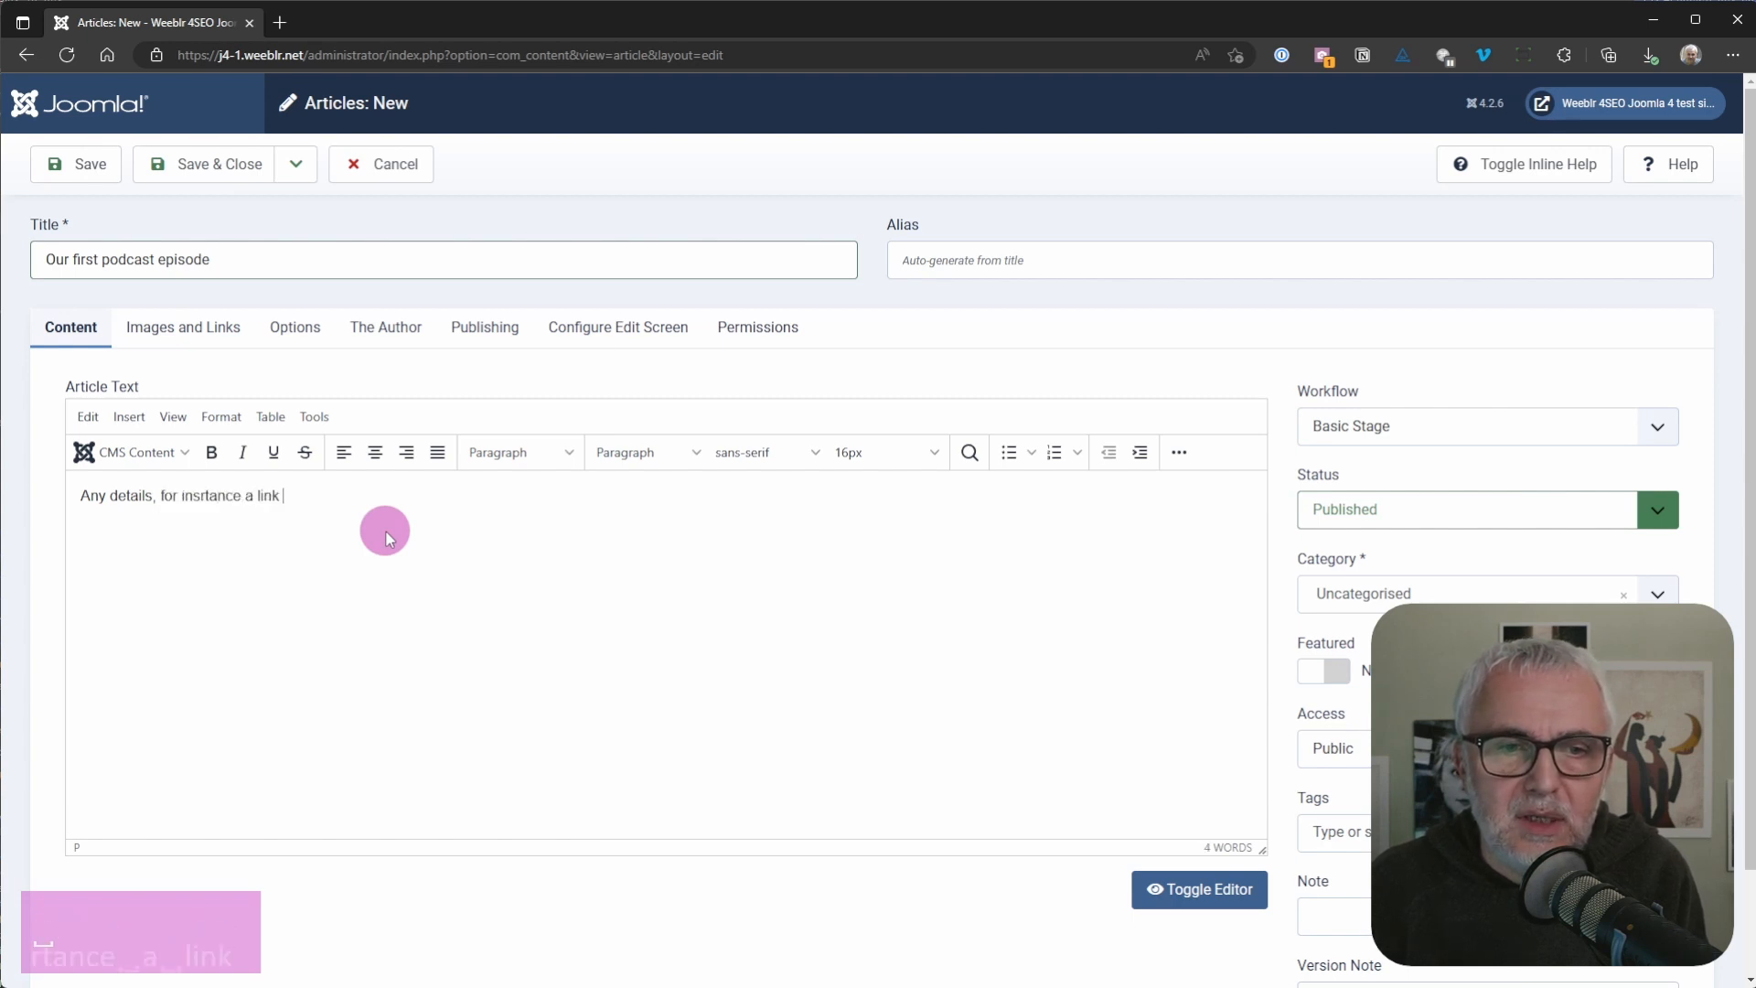
pyautogui.write('to our bl')
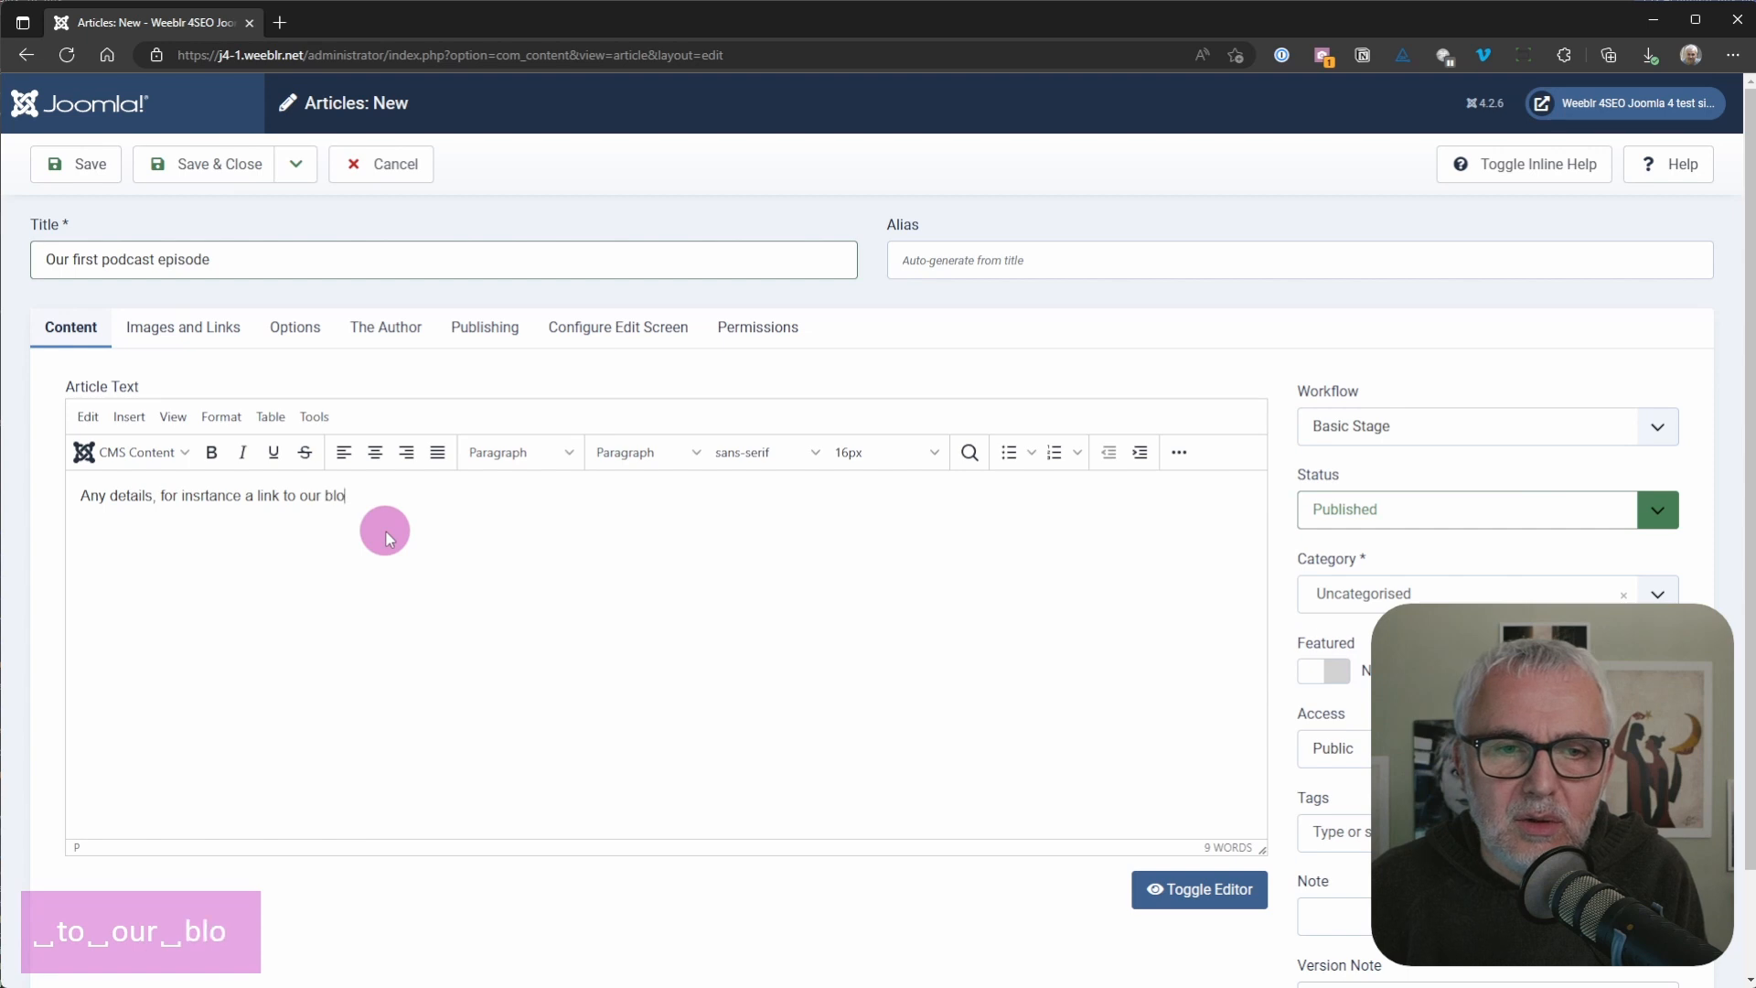
pyautogui.write('ost')
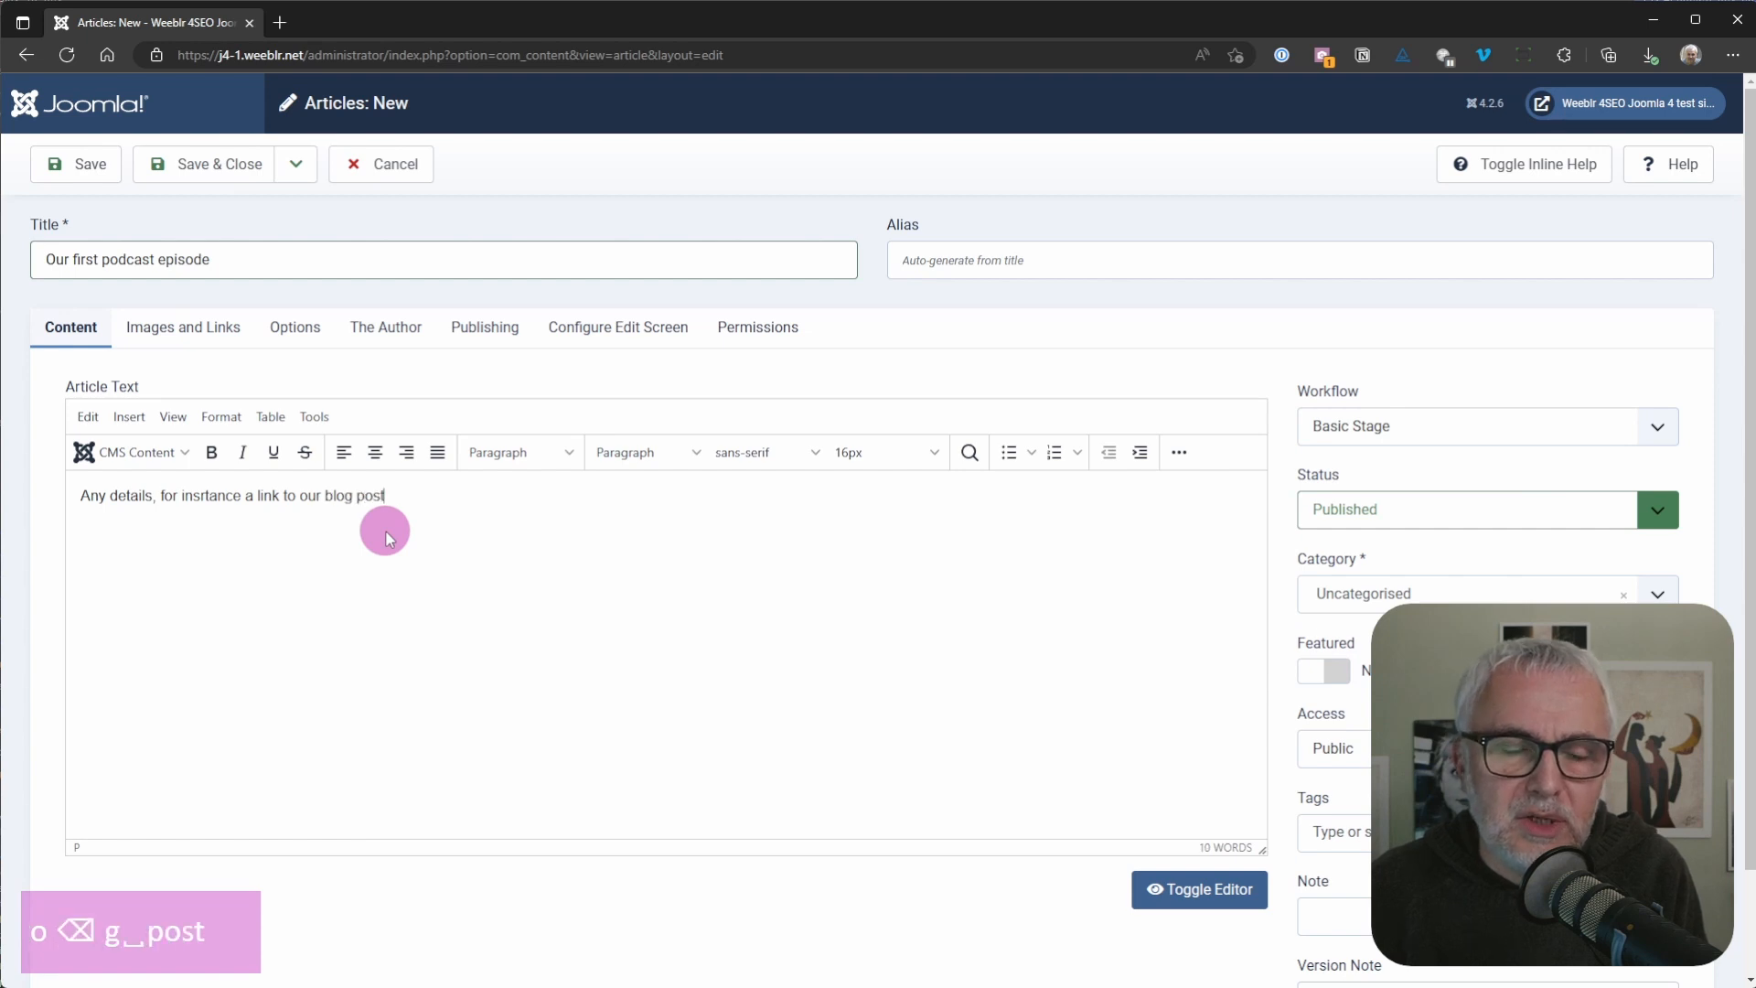
pyautogui.press('Return')
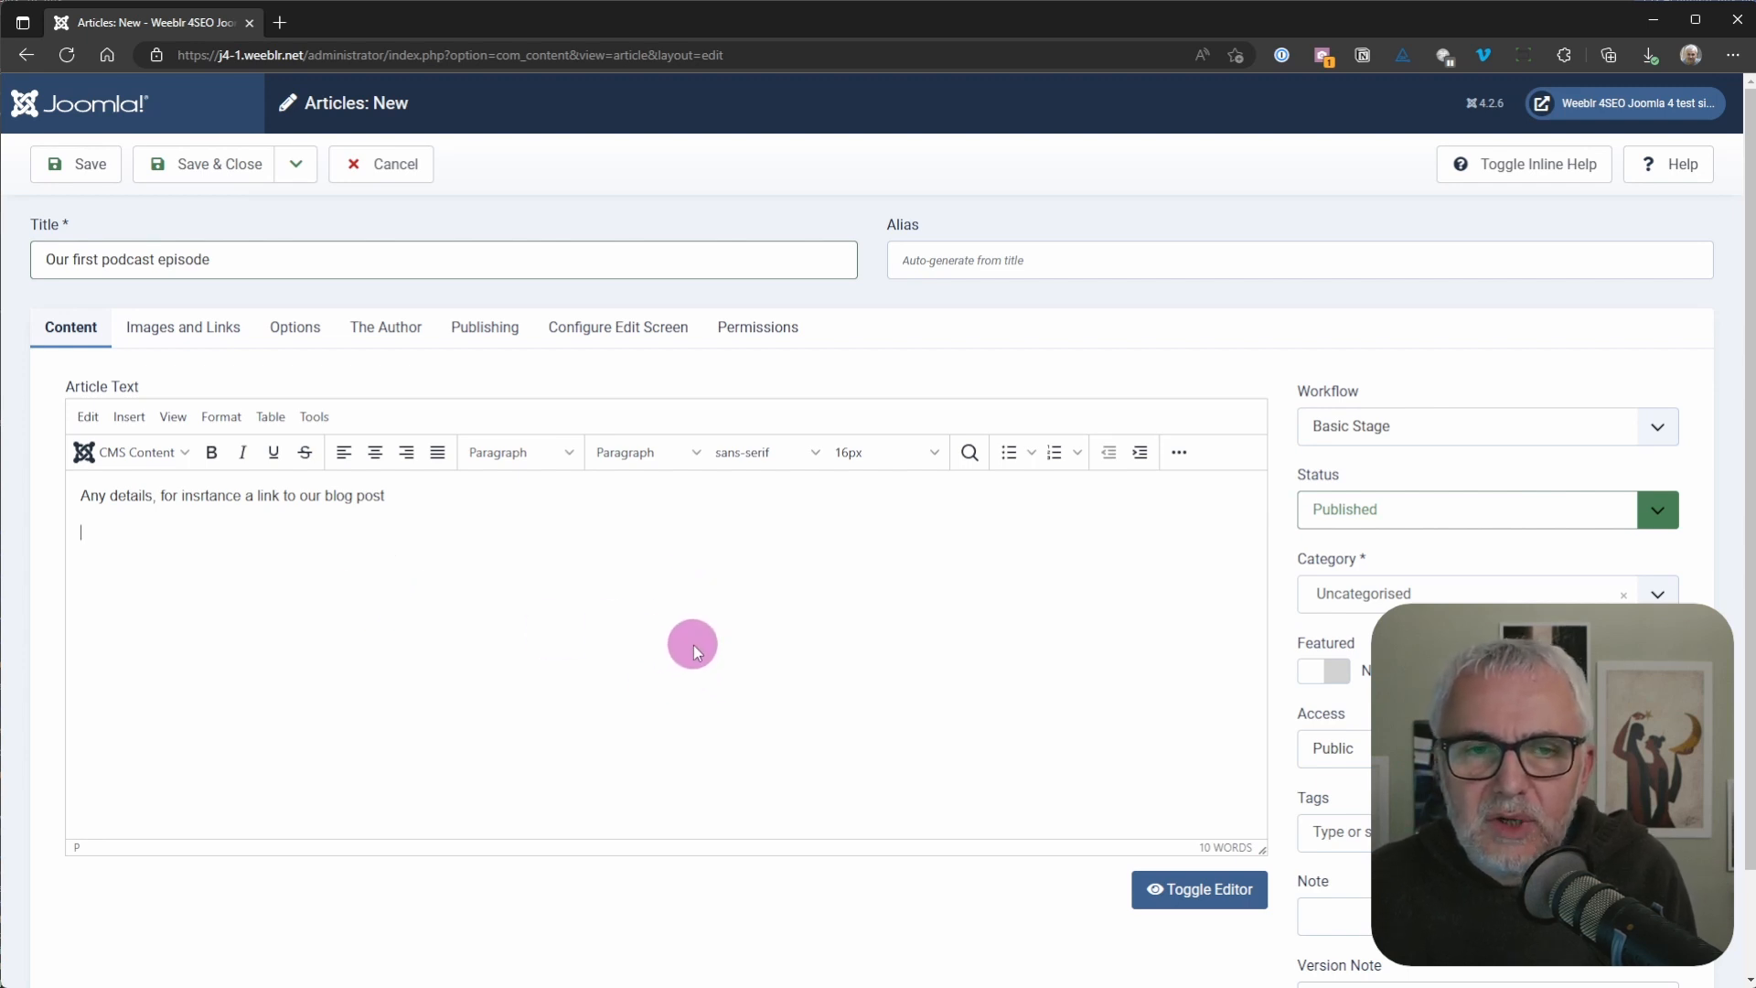
# Step: Assign the article to the Yap Podcast category
pyautogui.click(1353, 604)
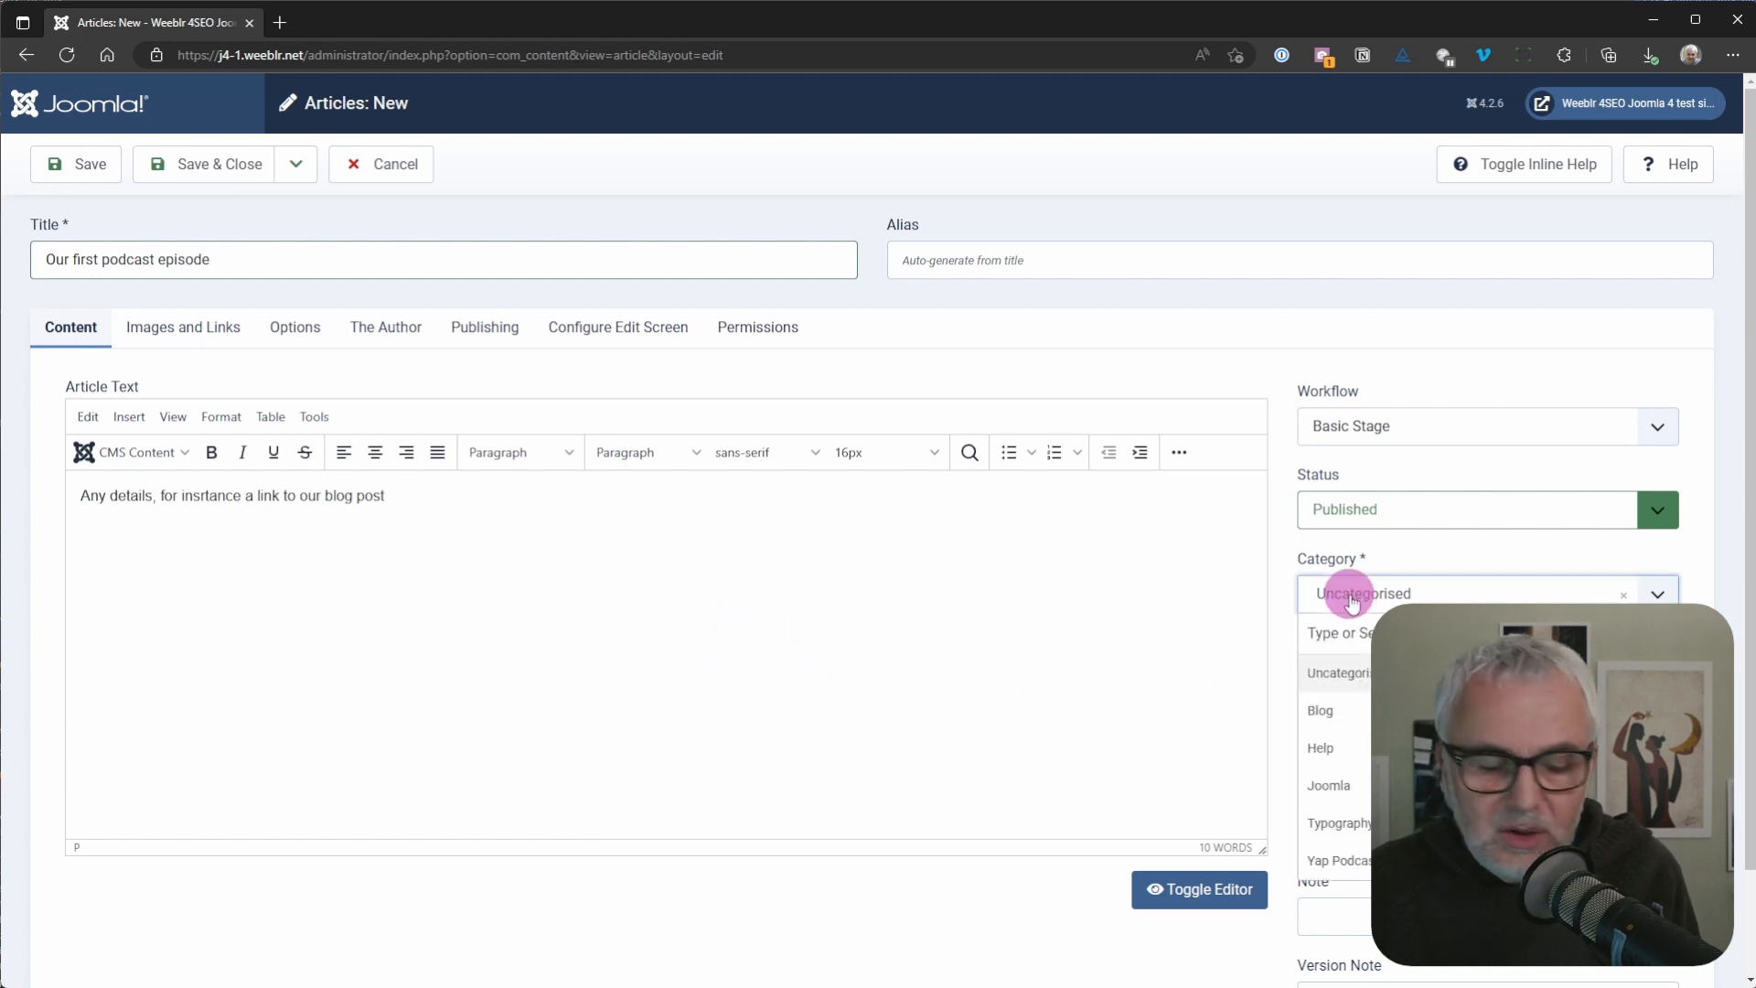
pyautogui.press('ctrl+alt+F14')
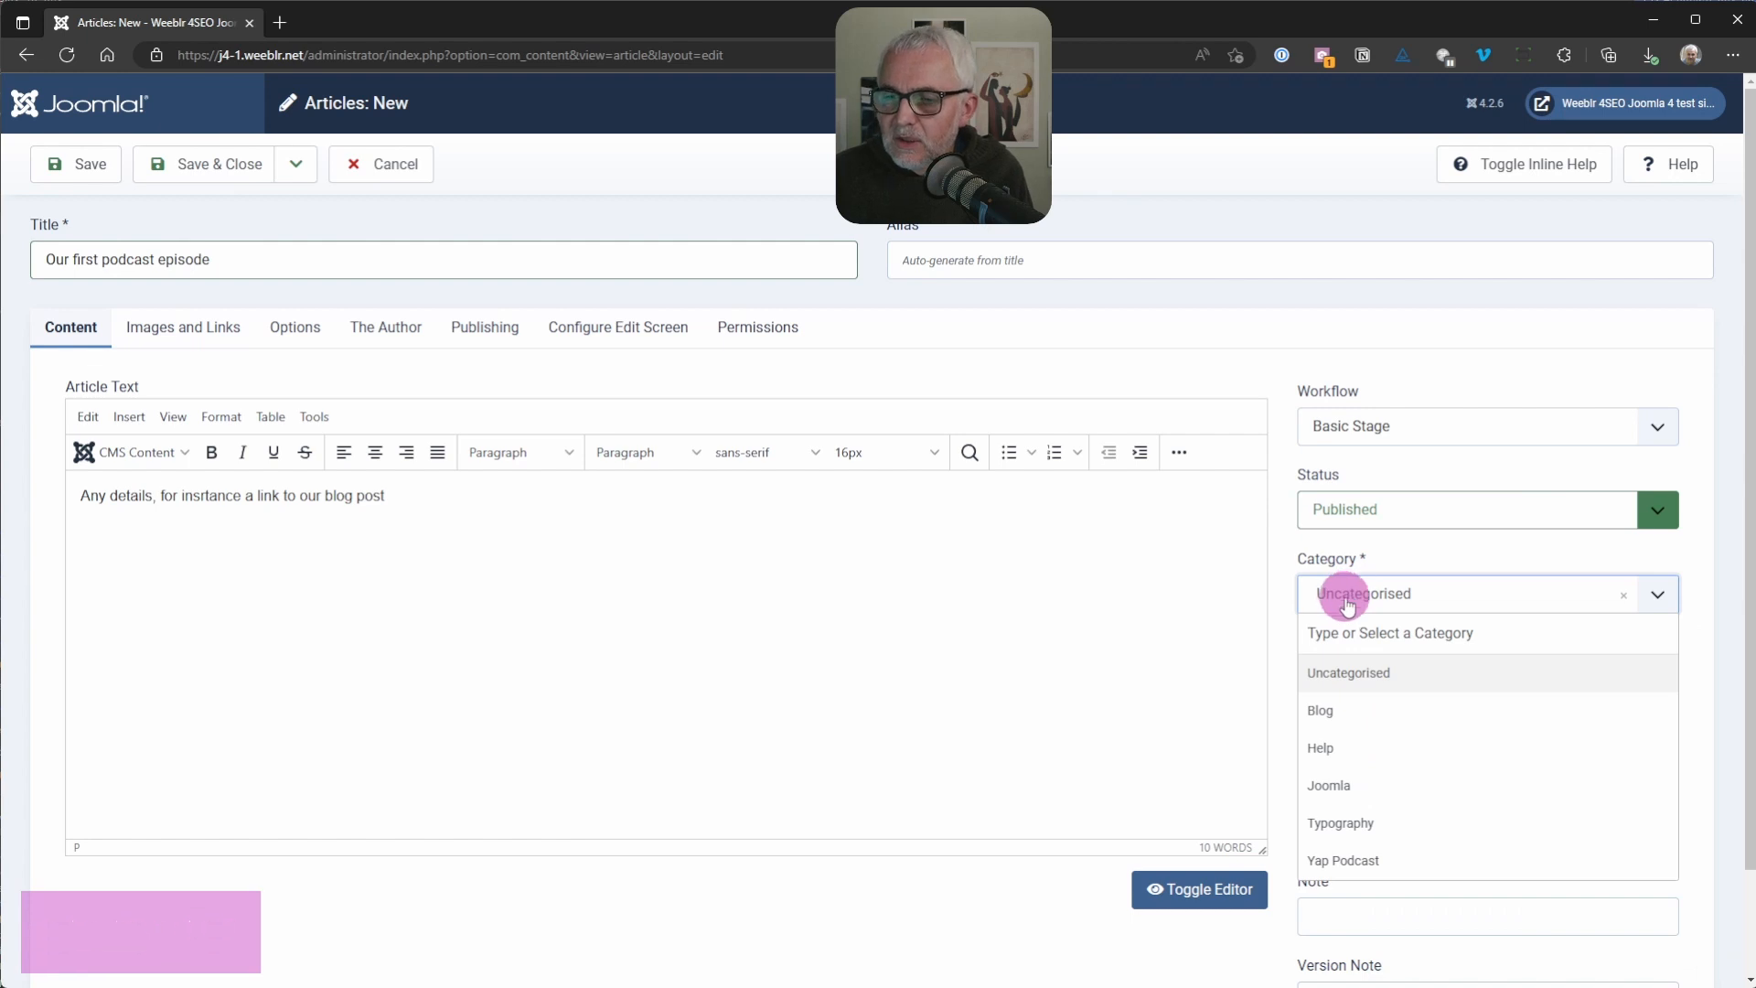
pyautogui.click(1388, 864)
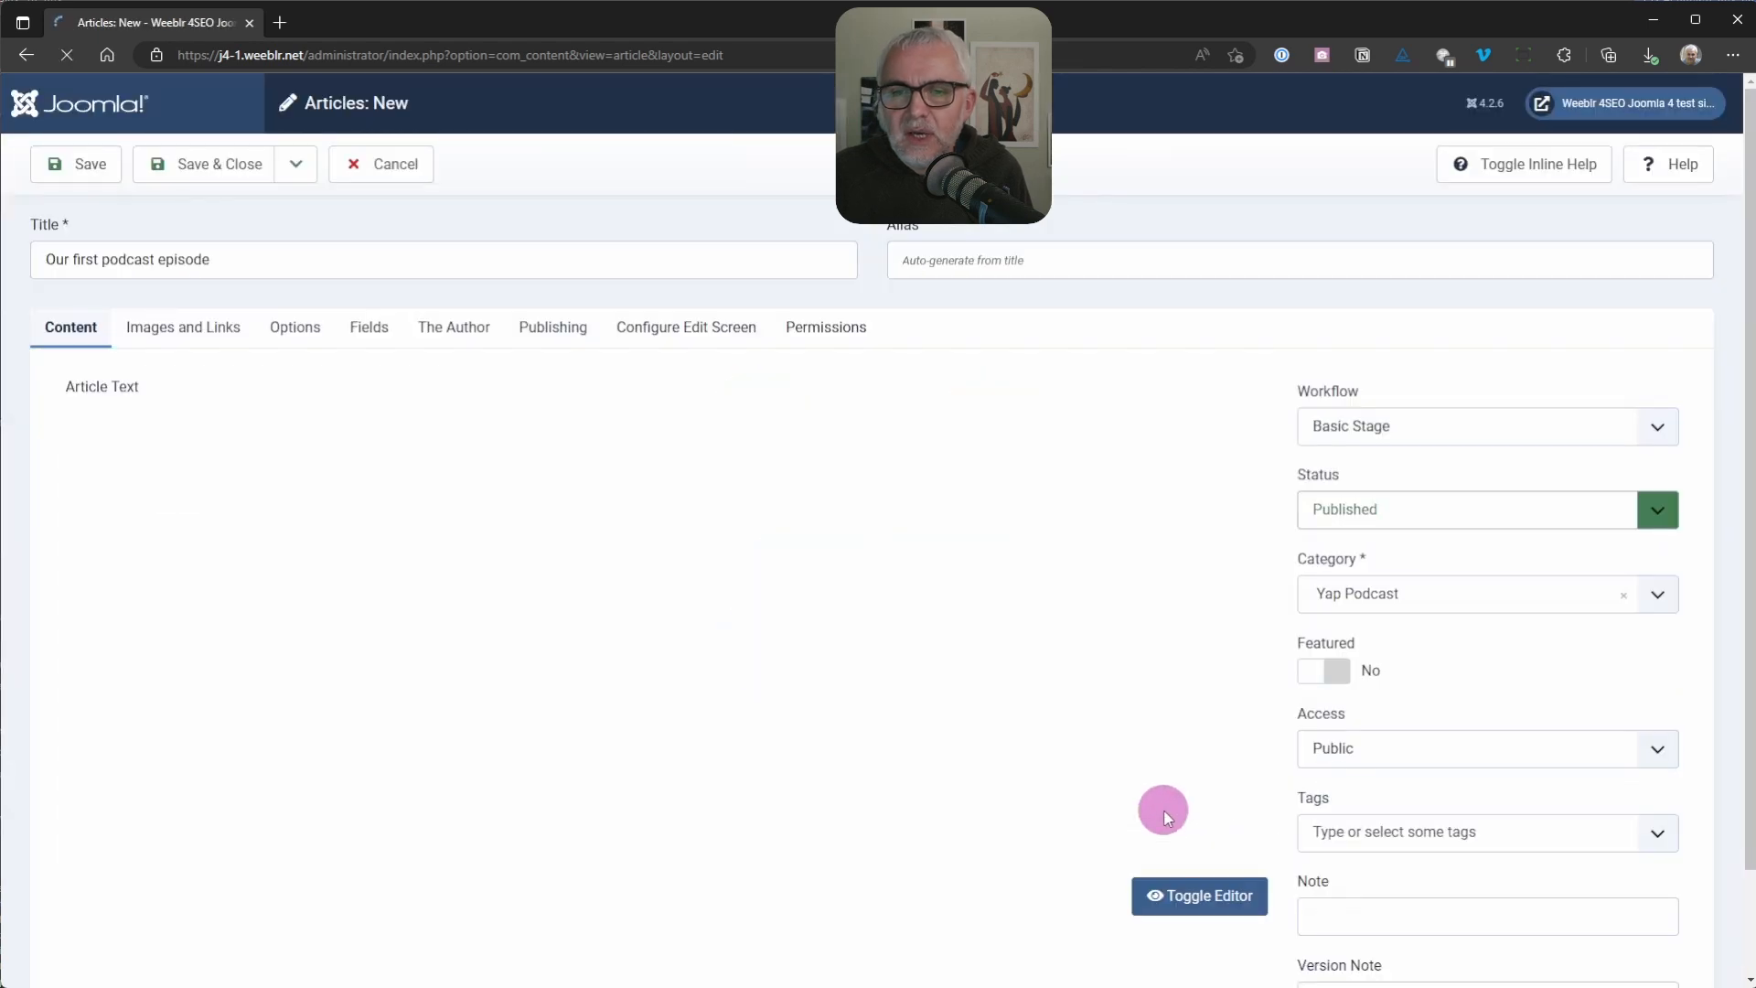
pyautogui.press('ctrl+alt+F15')
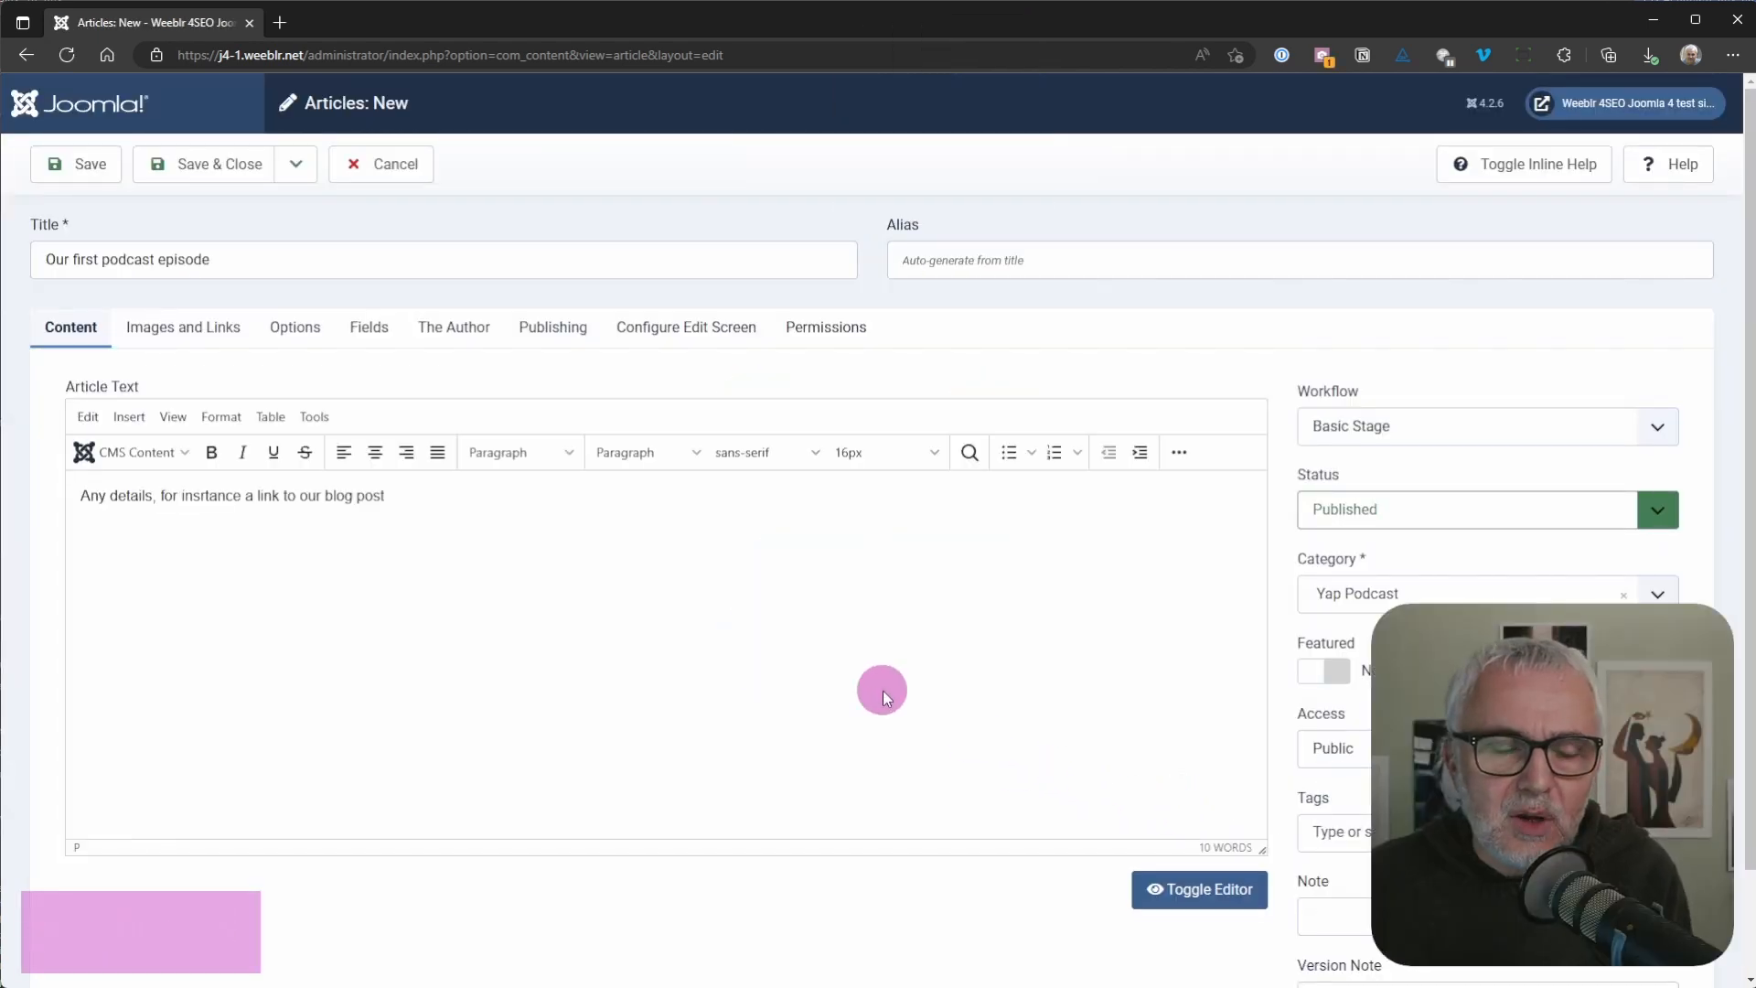
# Step: Set the audio file title in the article's 4Podcast fields to "Our first episode"
pyautogui.click(368, 329)
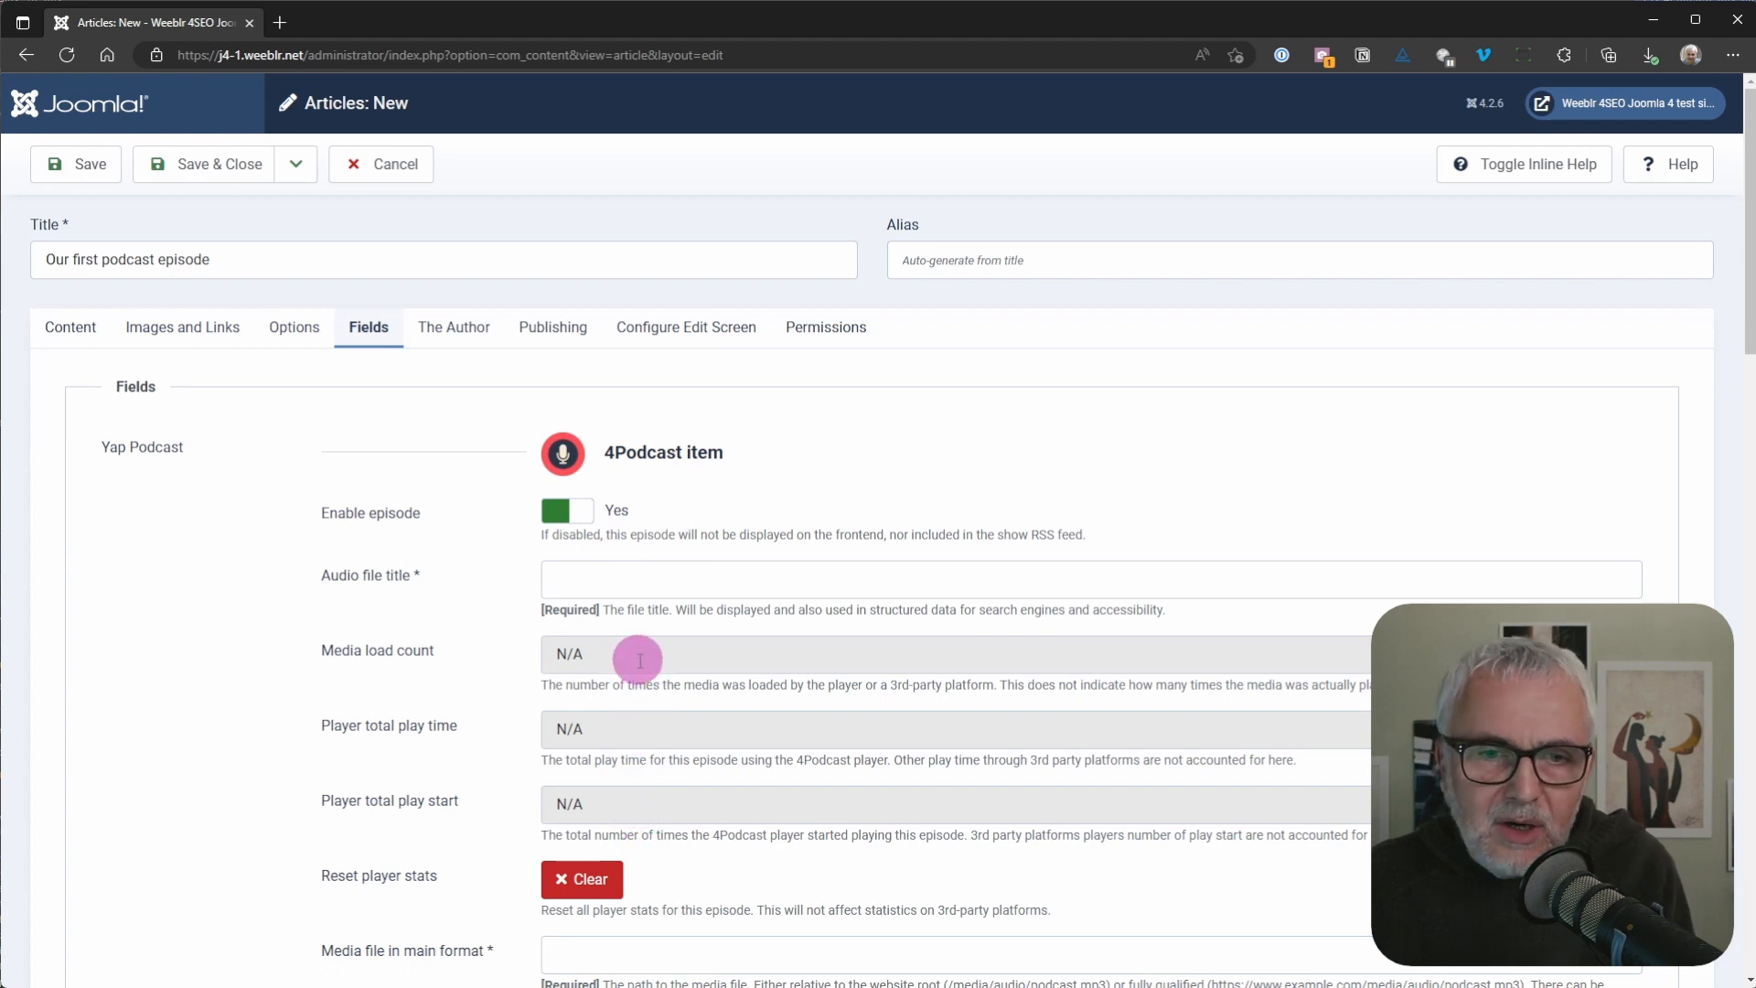
pyautogui.click(573, 579)
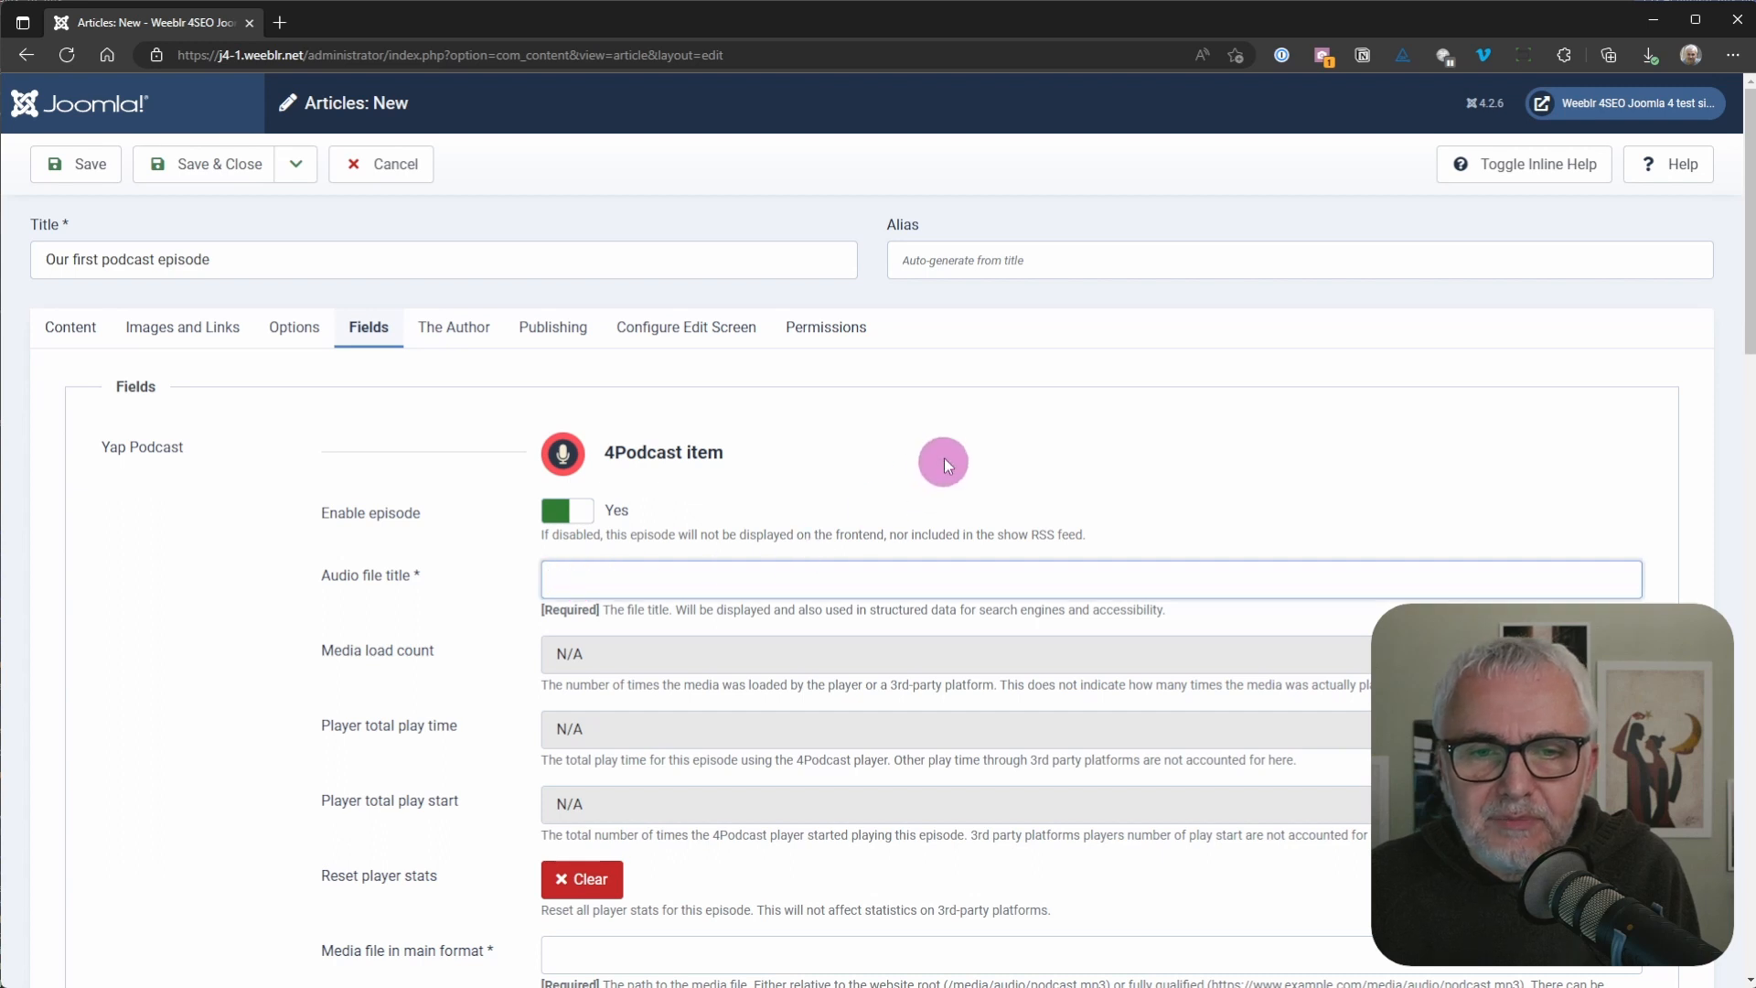
pyautogui.write('Ou')
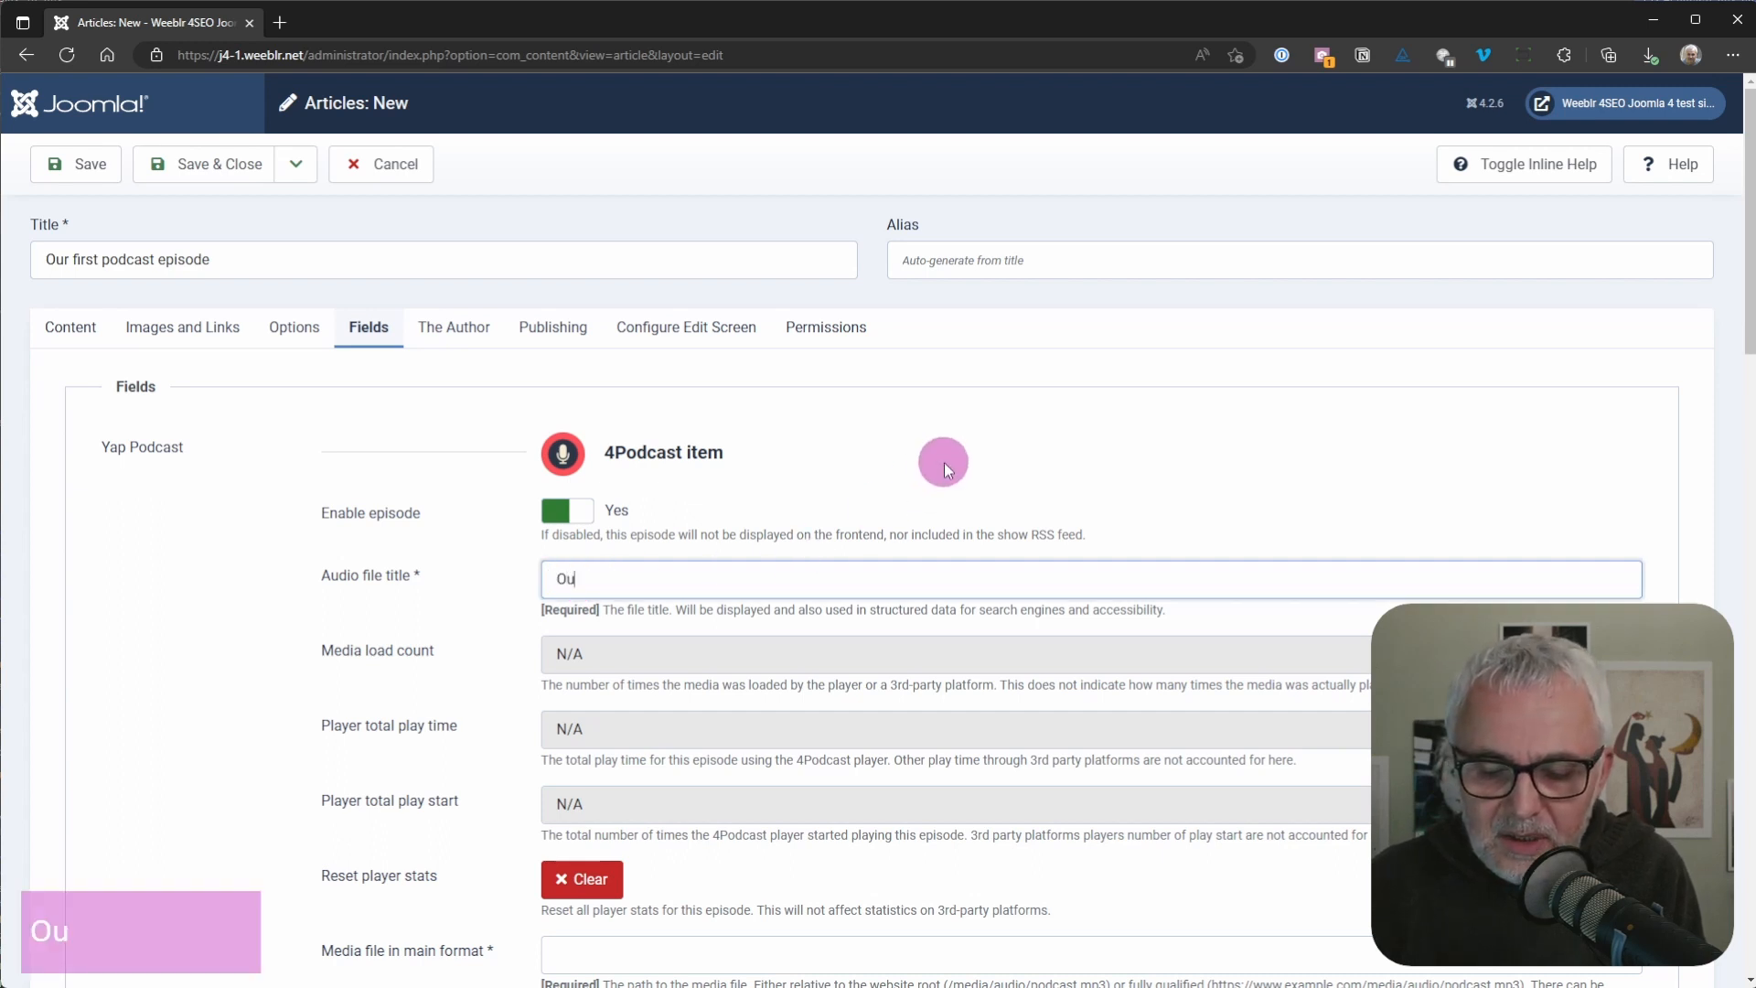
pyautogui.write('r first ')
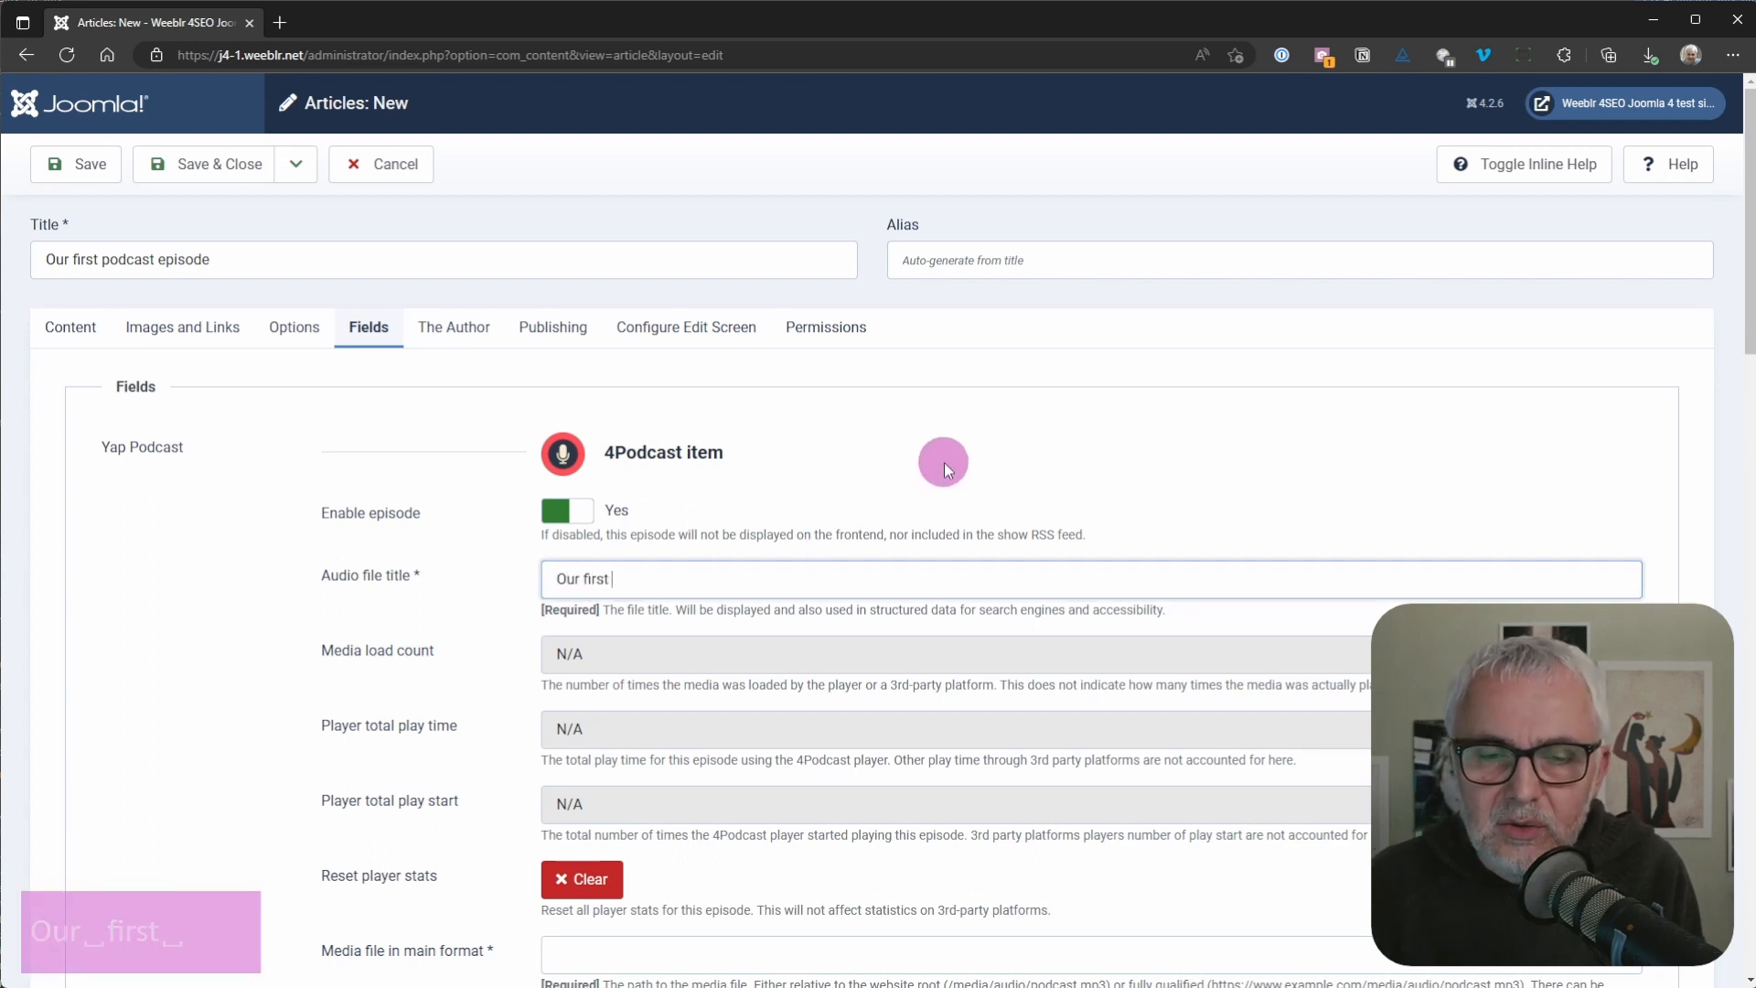
pyautogui.write('ep')
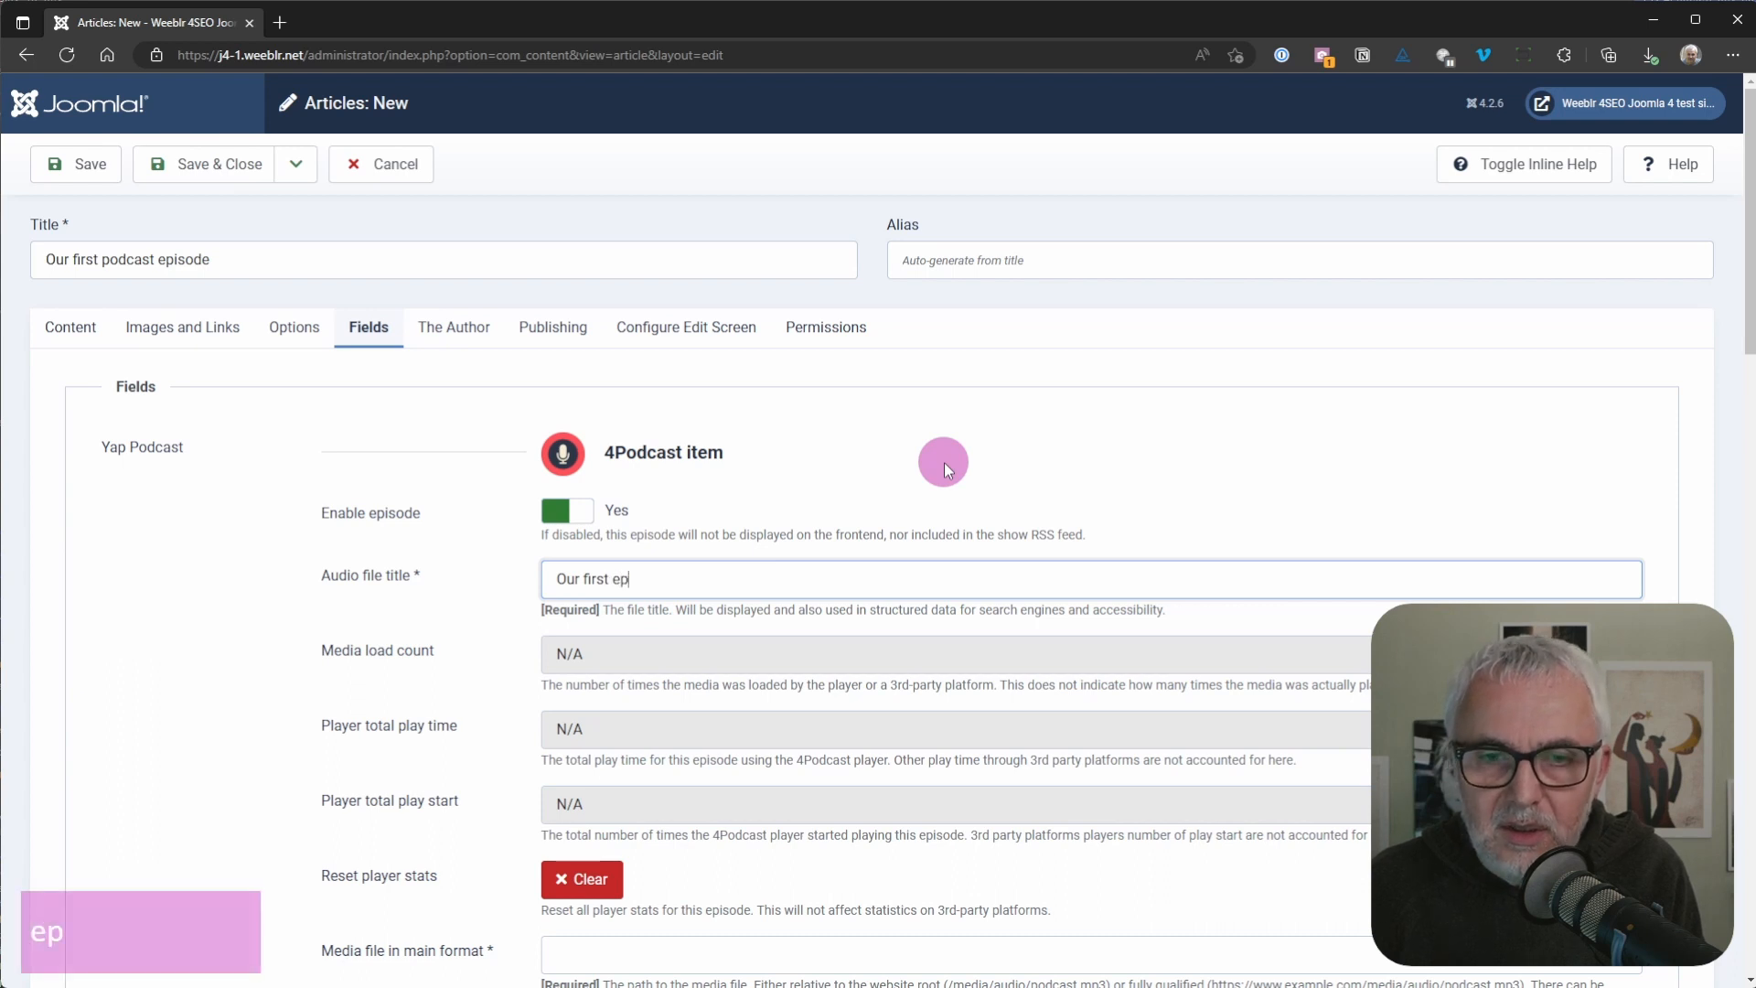
pyautogui.write('isde')
pyautogui.press('BackSpace')
pyautogui.press('BackSpace')
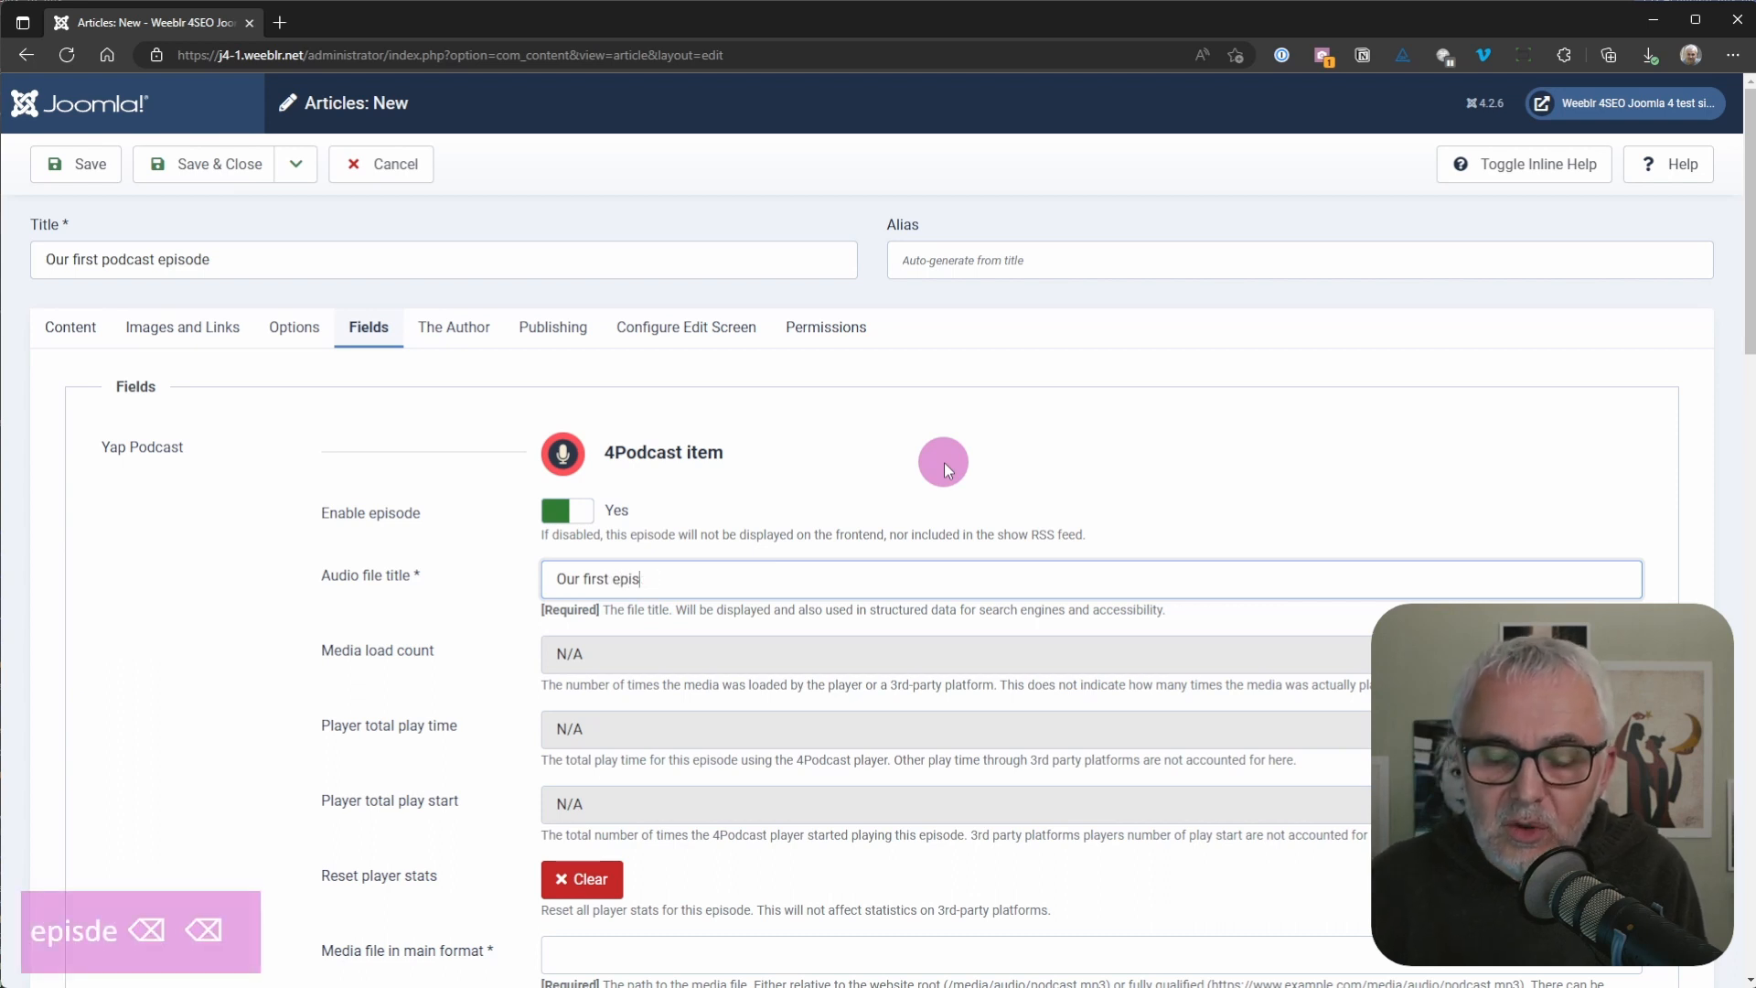
pyautogui.write('ode')
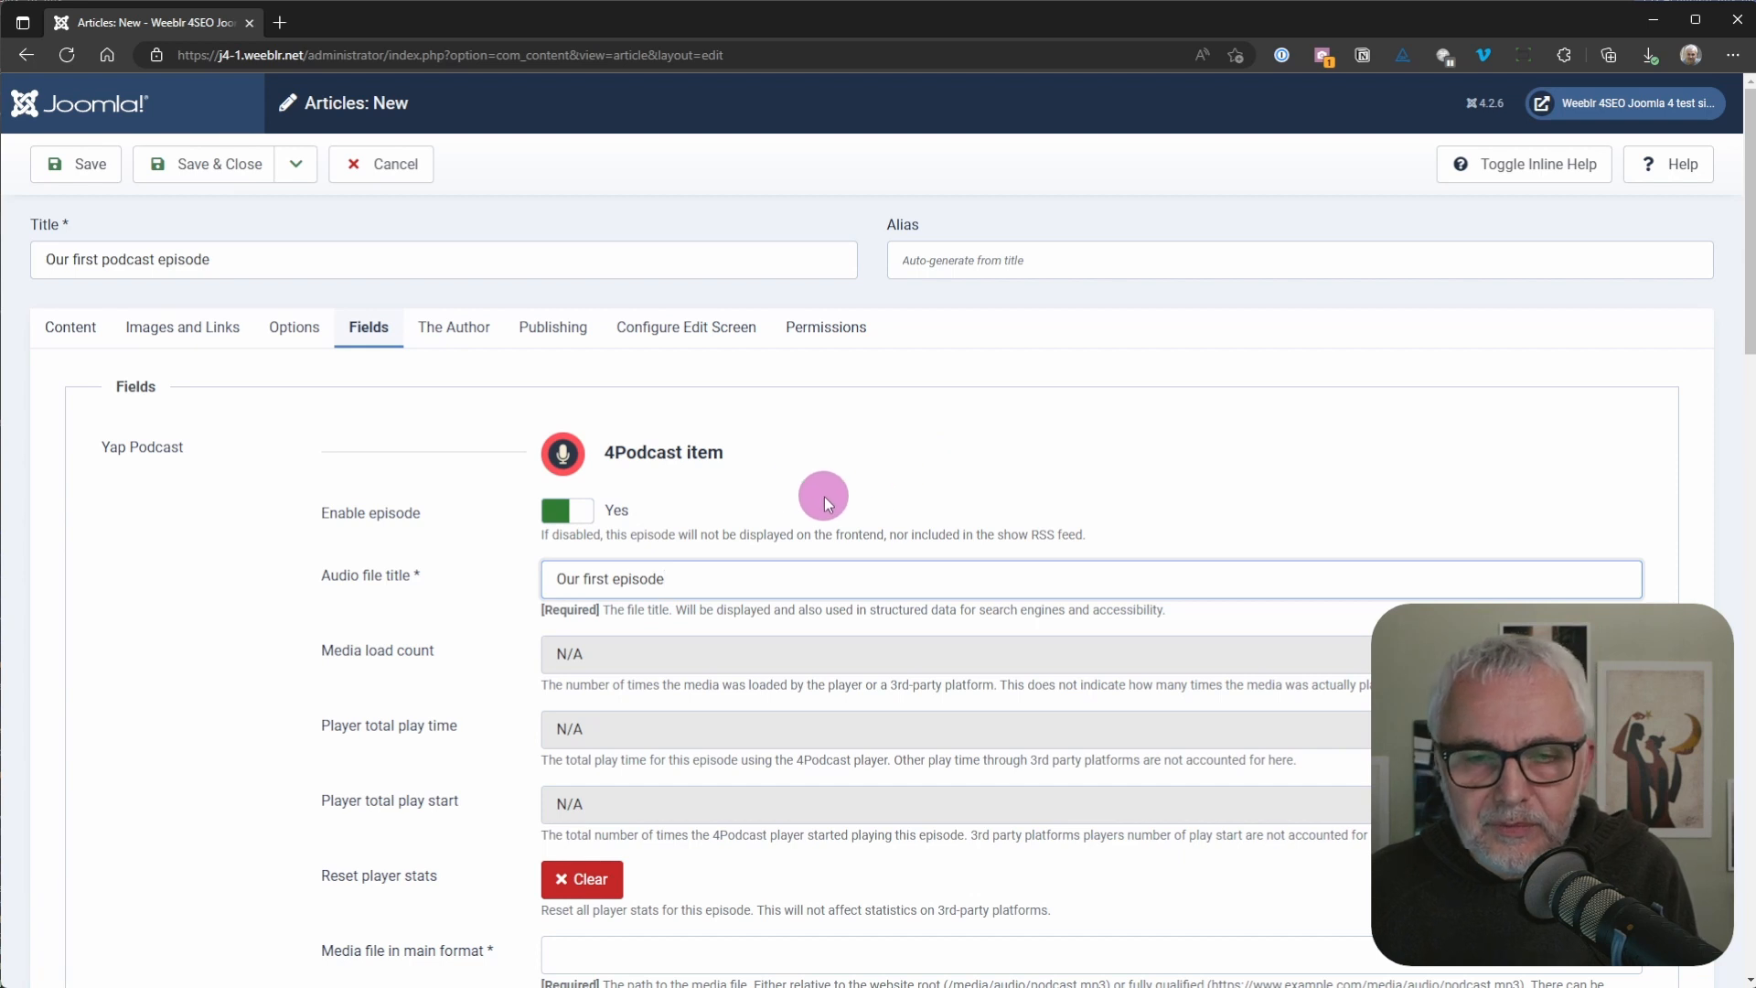
pyautogui.scroll(-2, 892, 467)
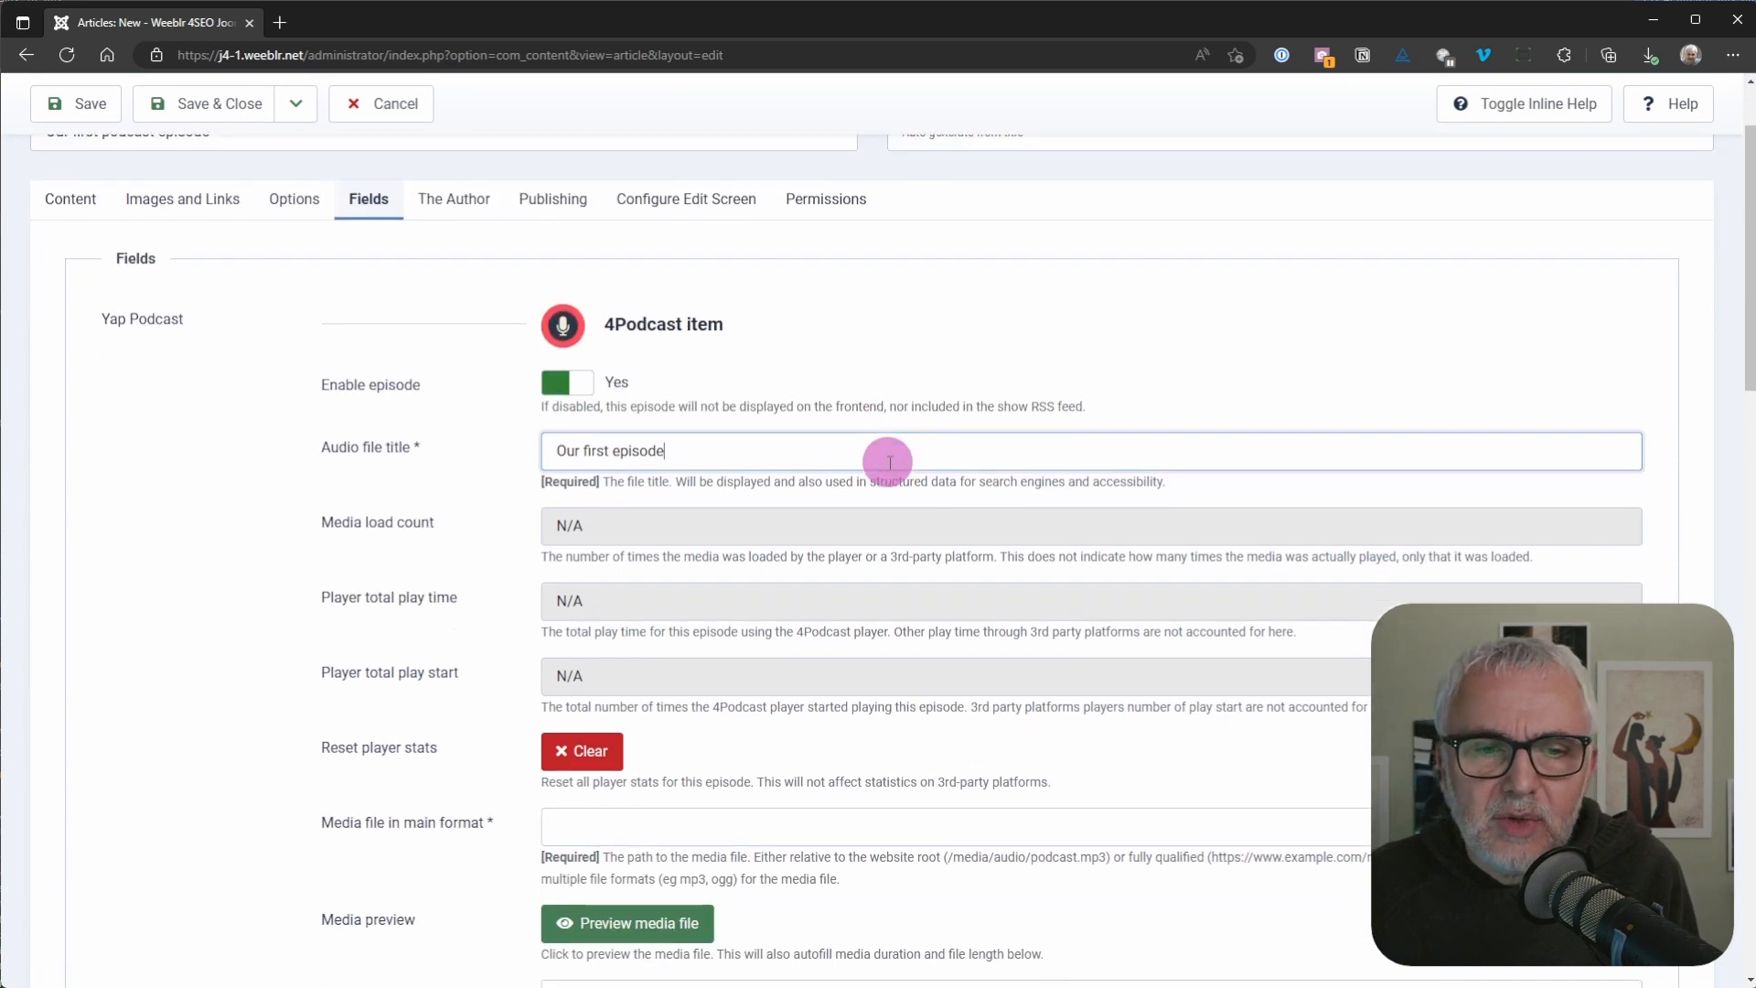
pyautogui.scroll(-2, 786, 494)
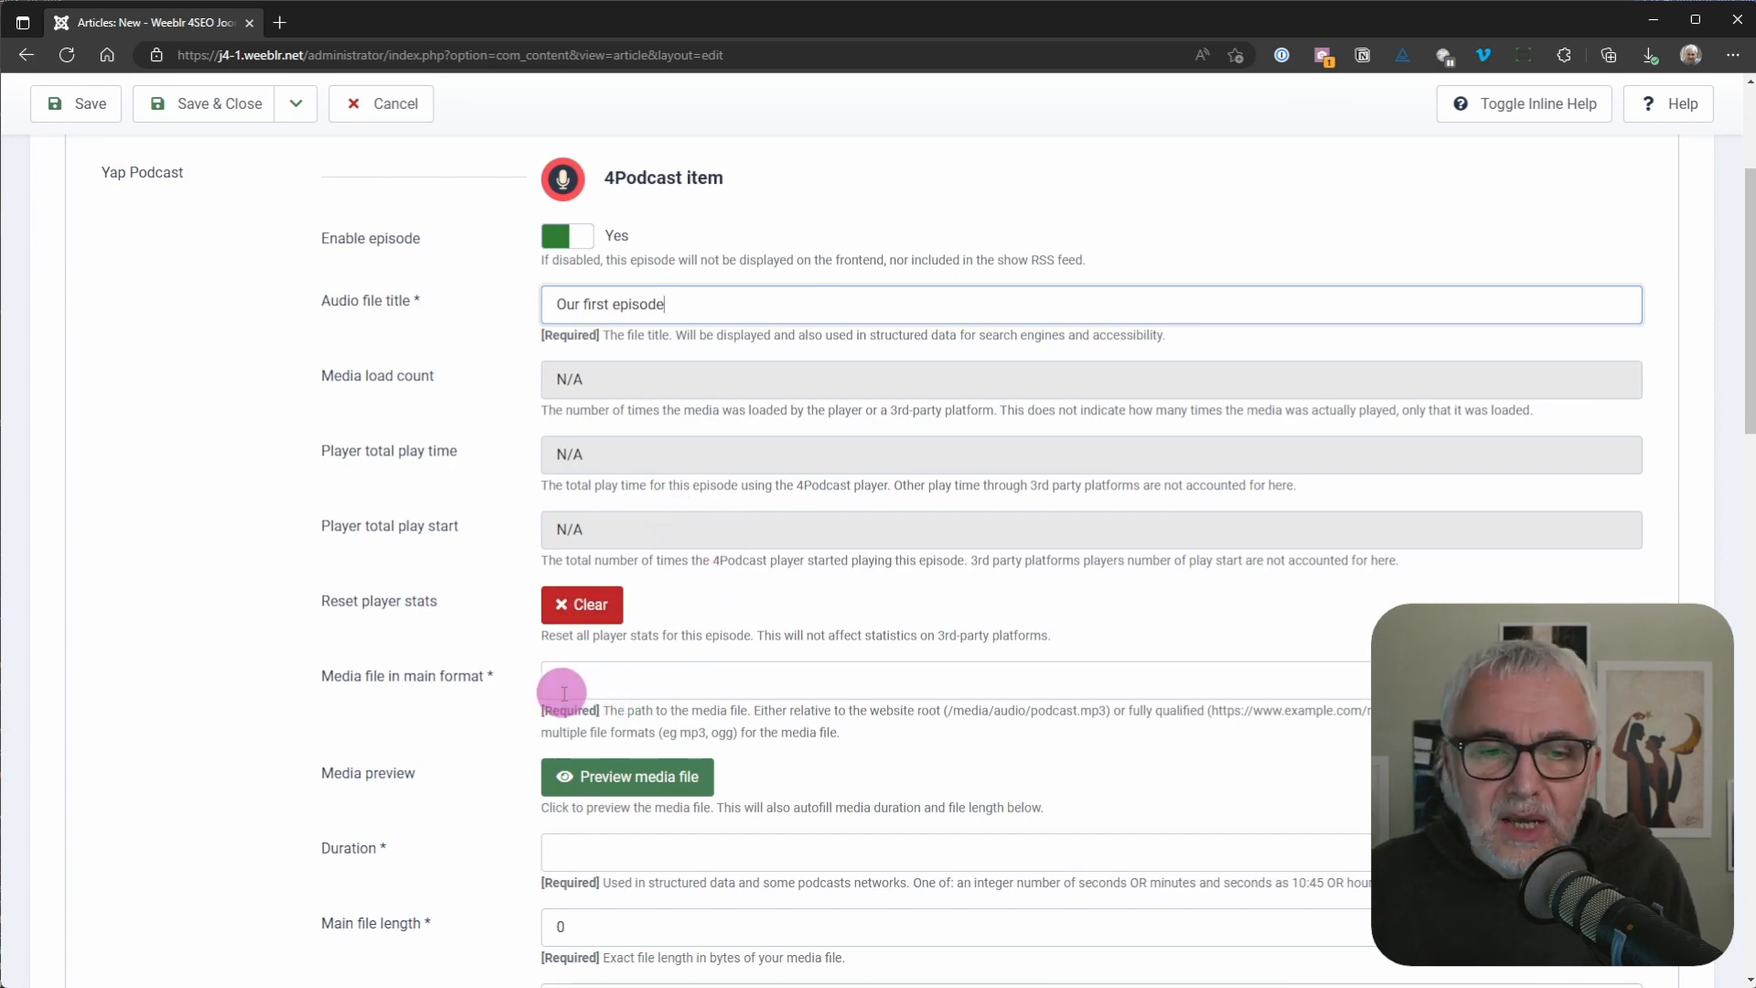
pyautogui.scroll(-3, 462, 668)
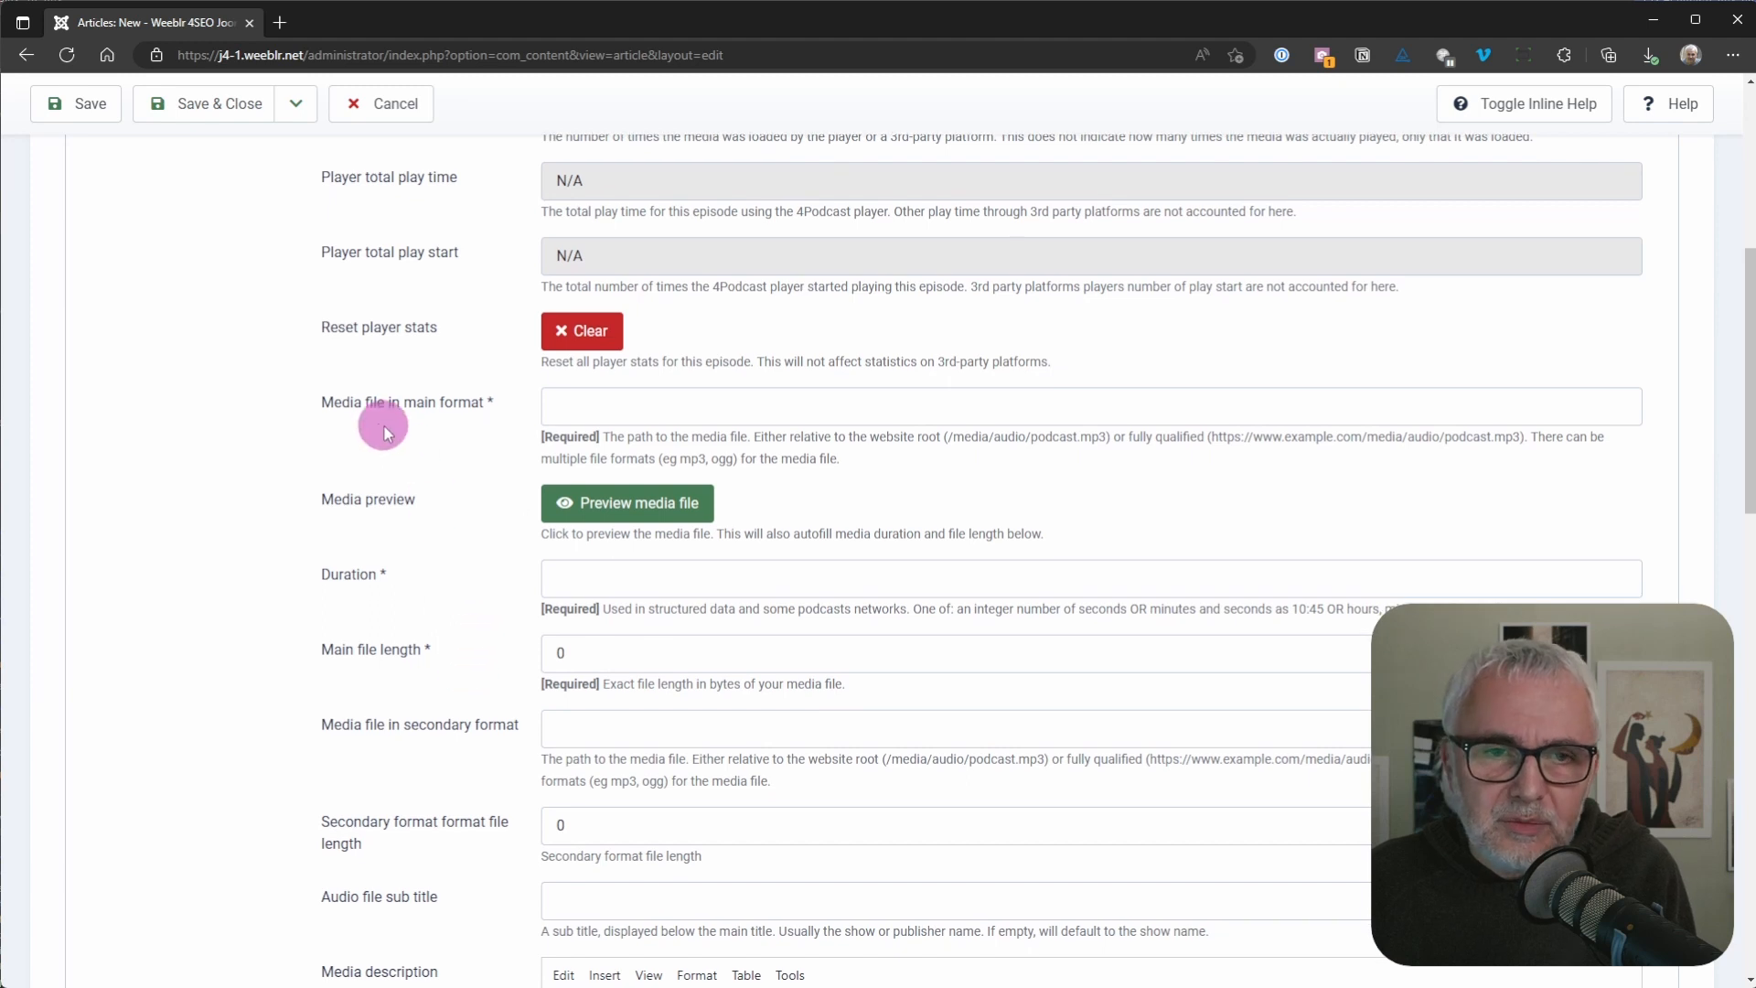
pyautogui.click(576, 403)
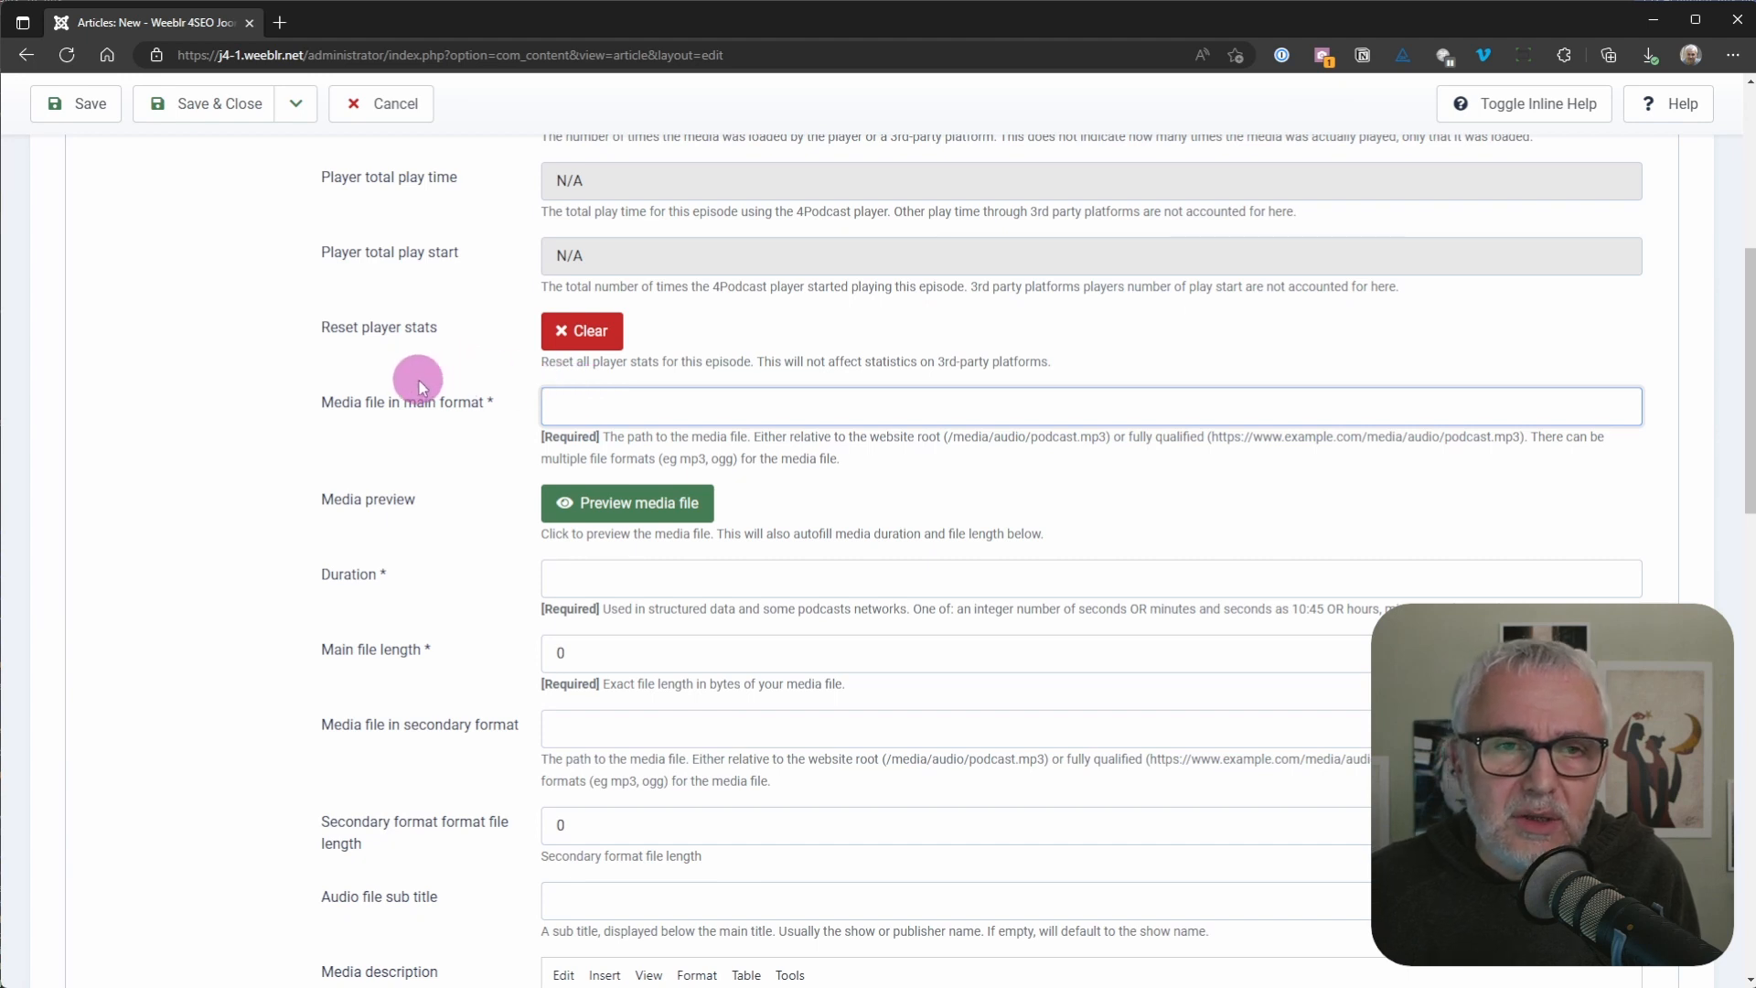
pyautogui.write('https://j4-1.weeblr.net/images/podcast/2022-01-07-4video-high-perf-video-embed.mp3')
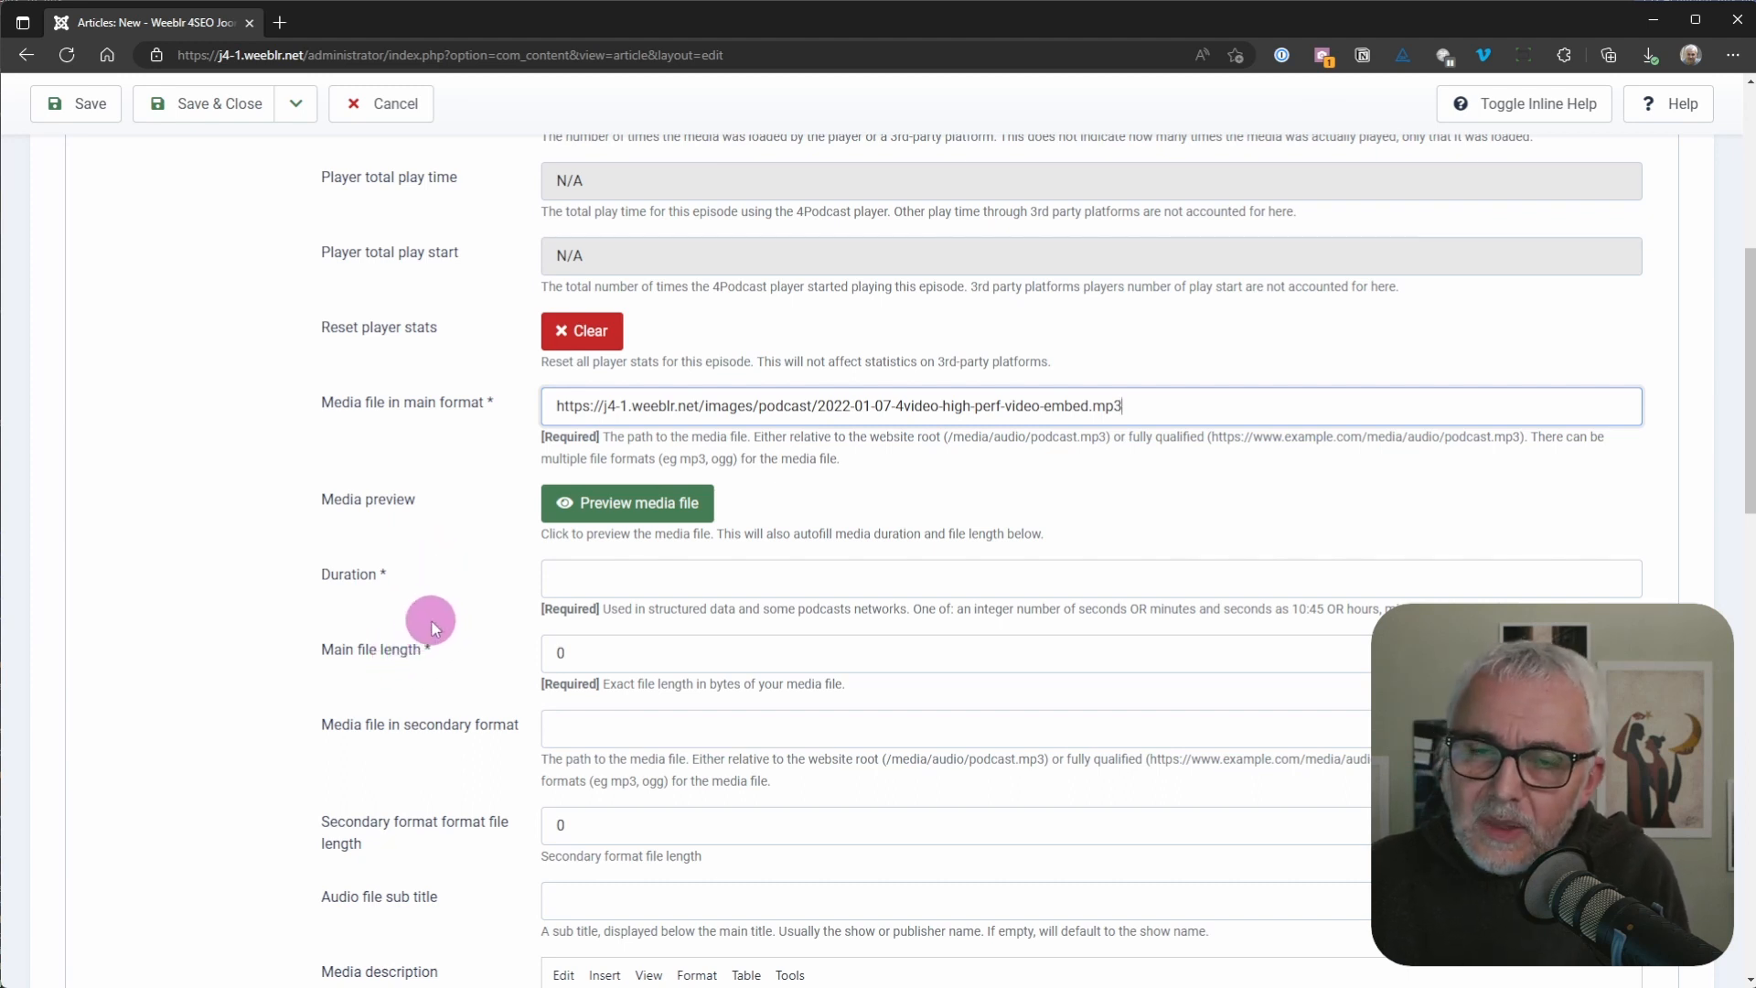
pyautogui.click(613, 518)
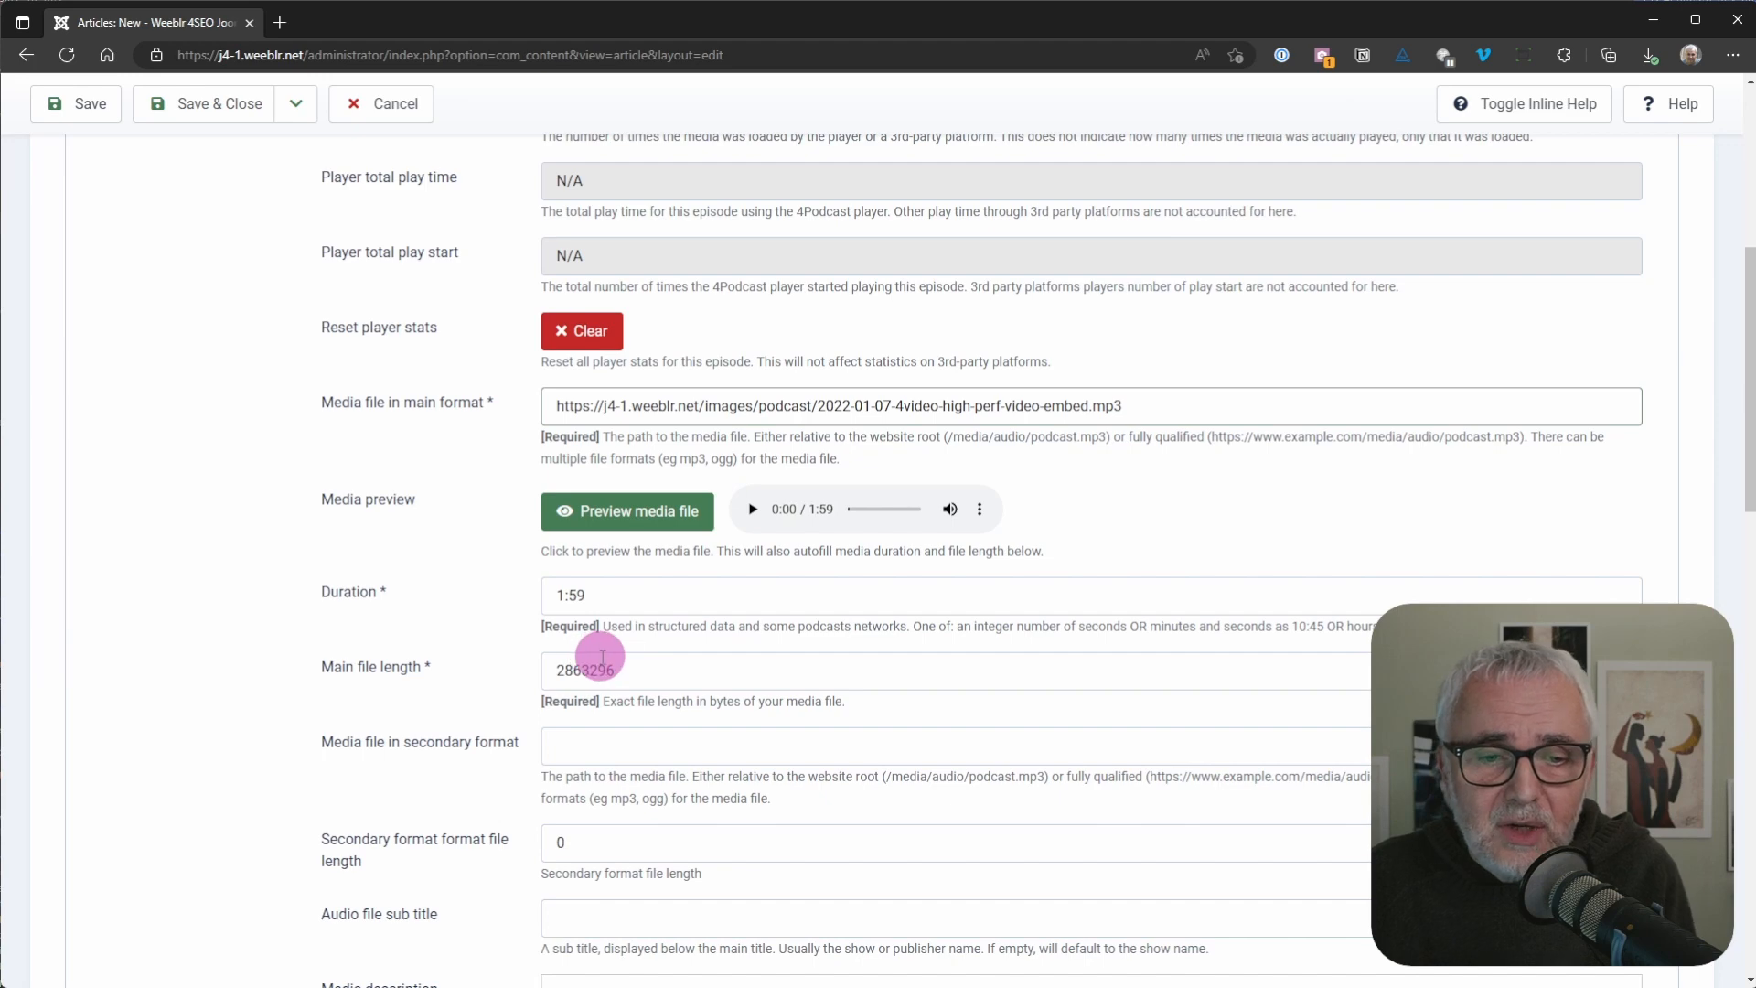
# Step: Write "Another description." as the episode's media description
pyautogui.scroll(-3, 443, 690)
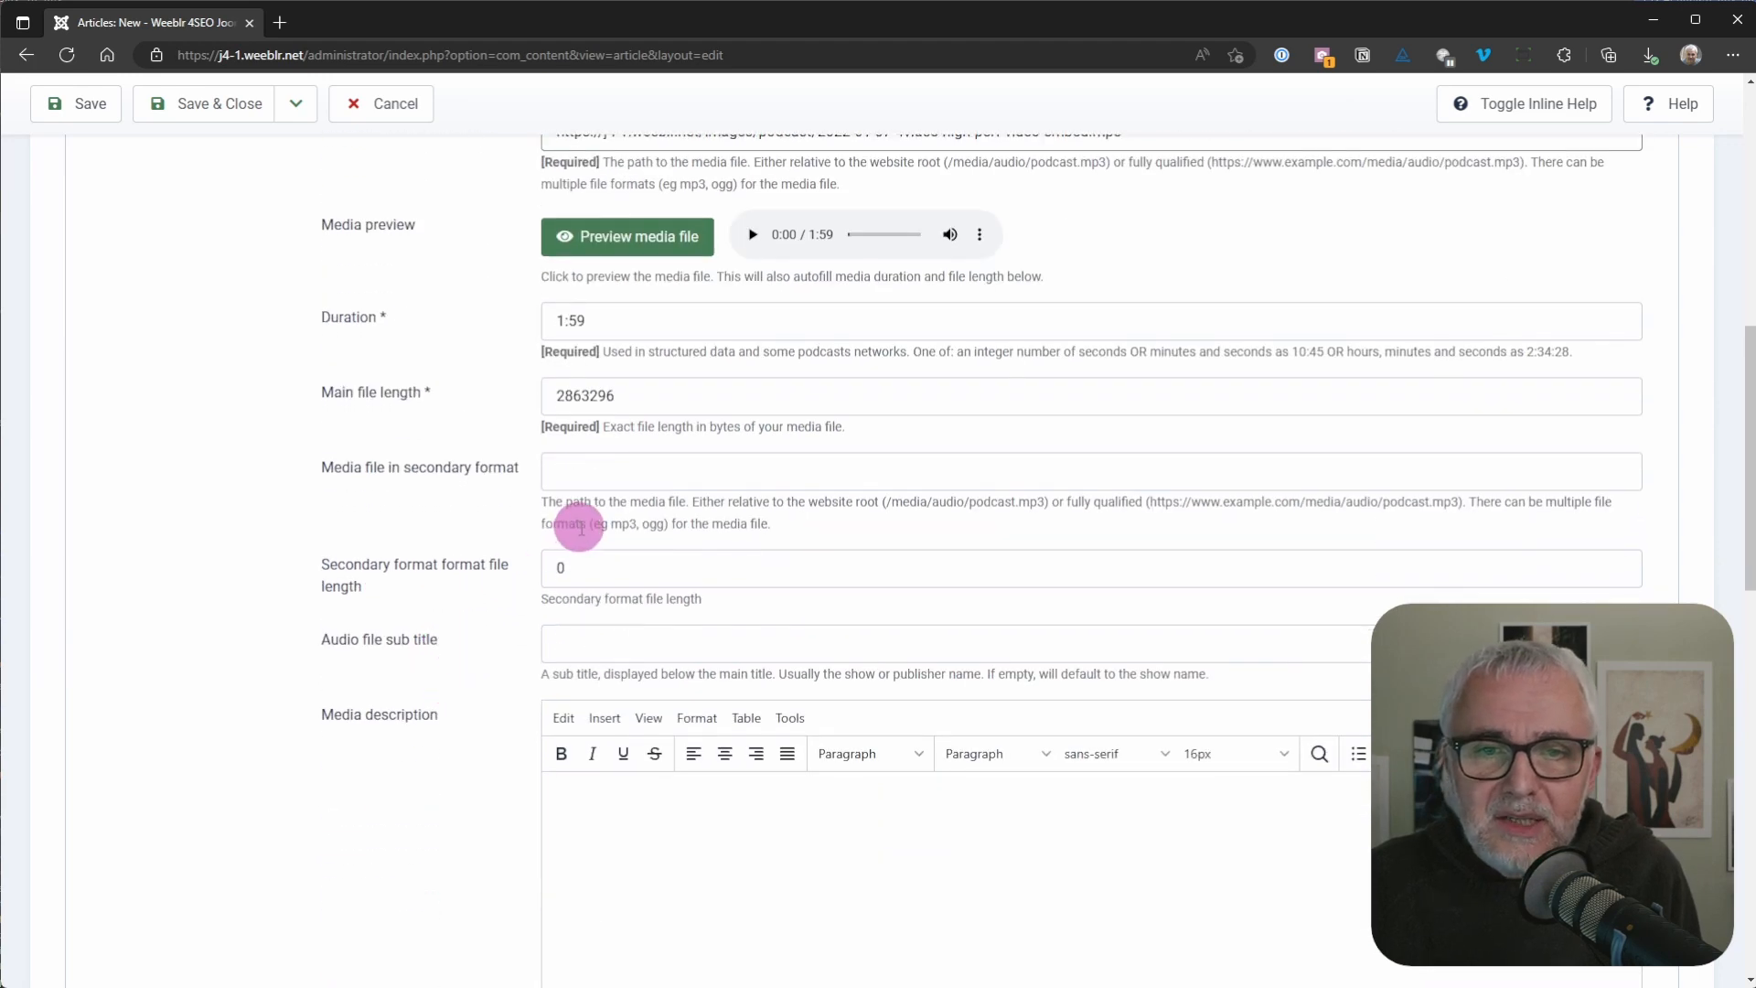
pyautogui.scroll(-3, 581, 528)
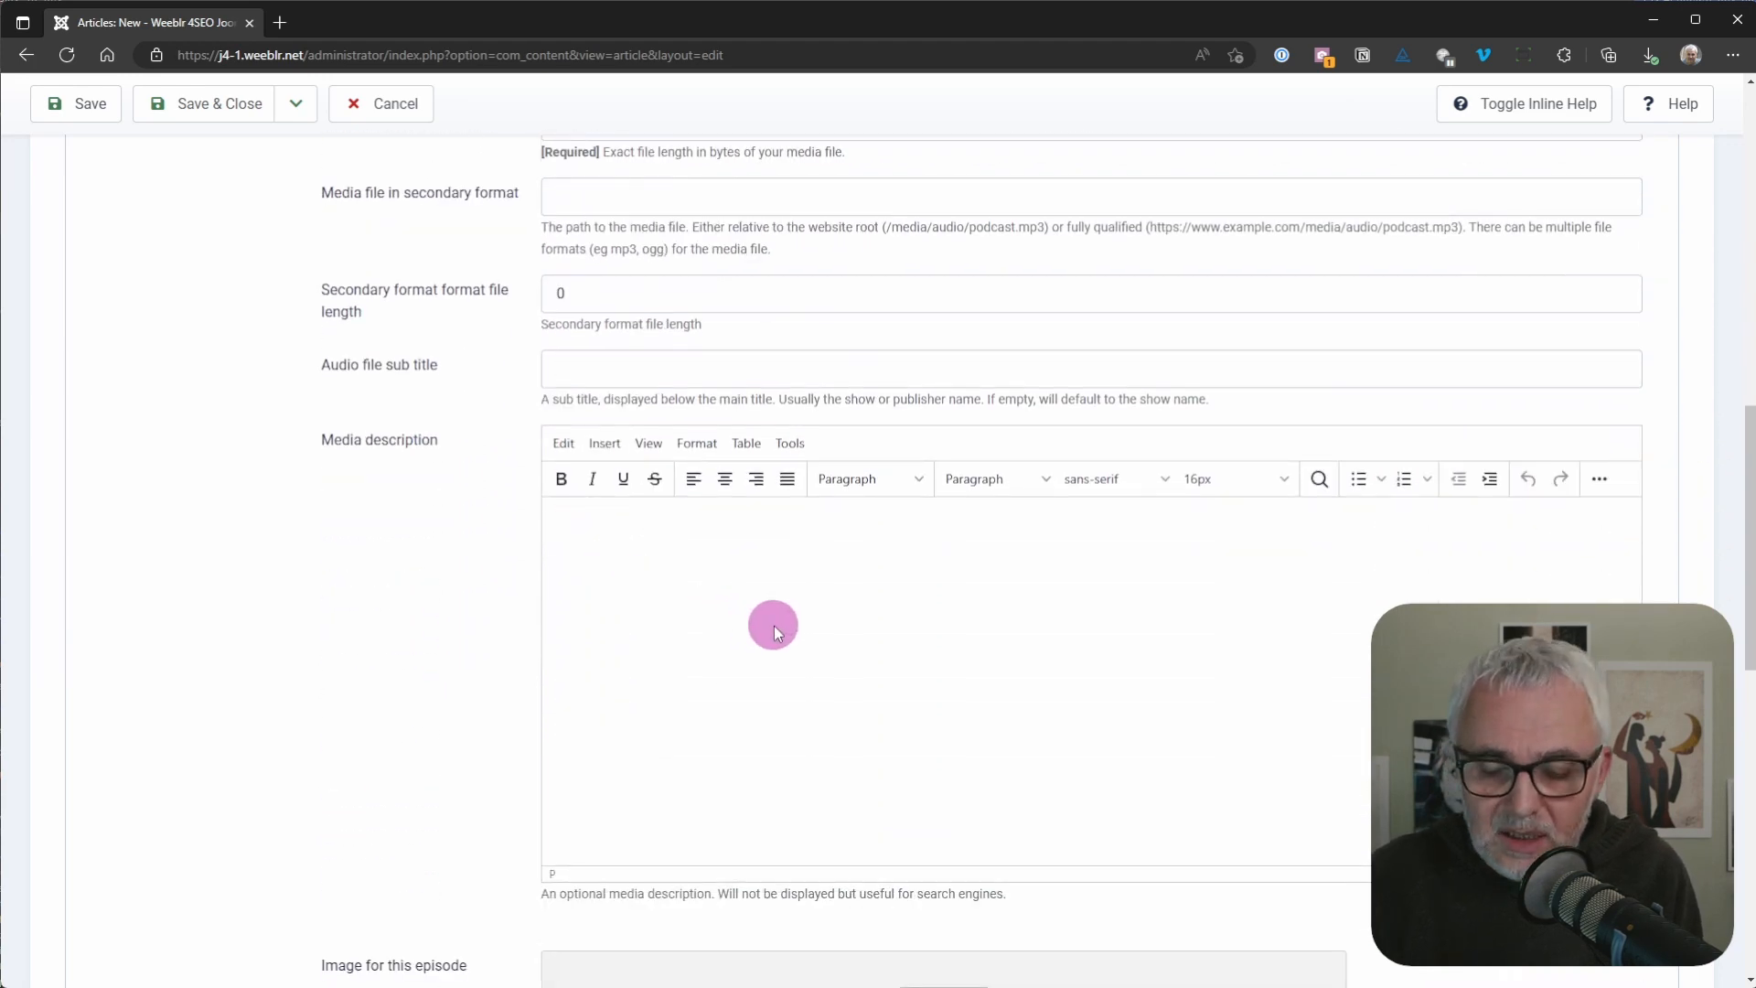
pyautogui.write('ANother')
pyautogui.press('BackSpace')
pyautogui.press('BackSpace')
pyautogui.press('BackSpace')
pyautogui.press('BackSpace')
pyautogui.press('BackSpace')
pyautogui.press('BackSpace')
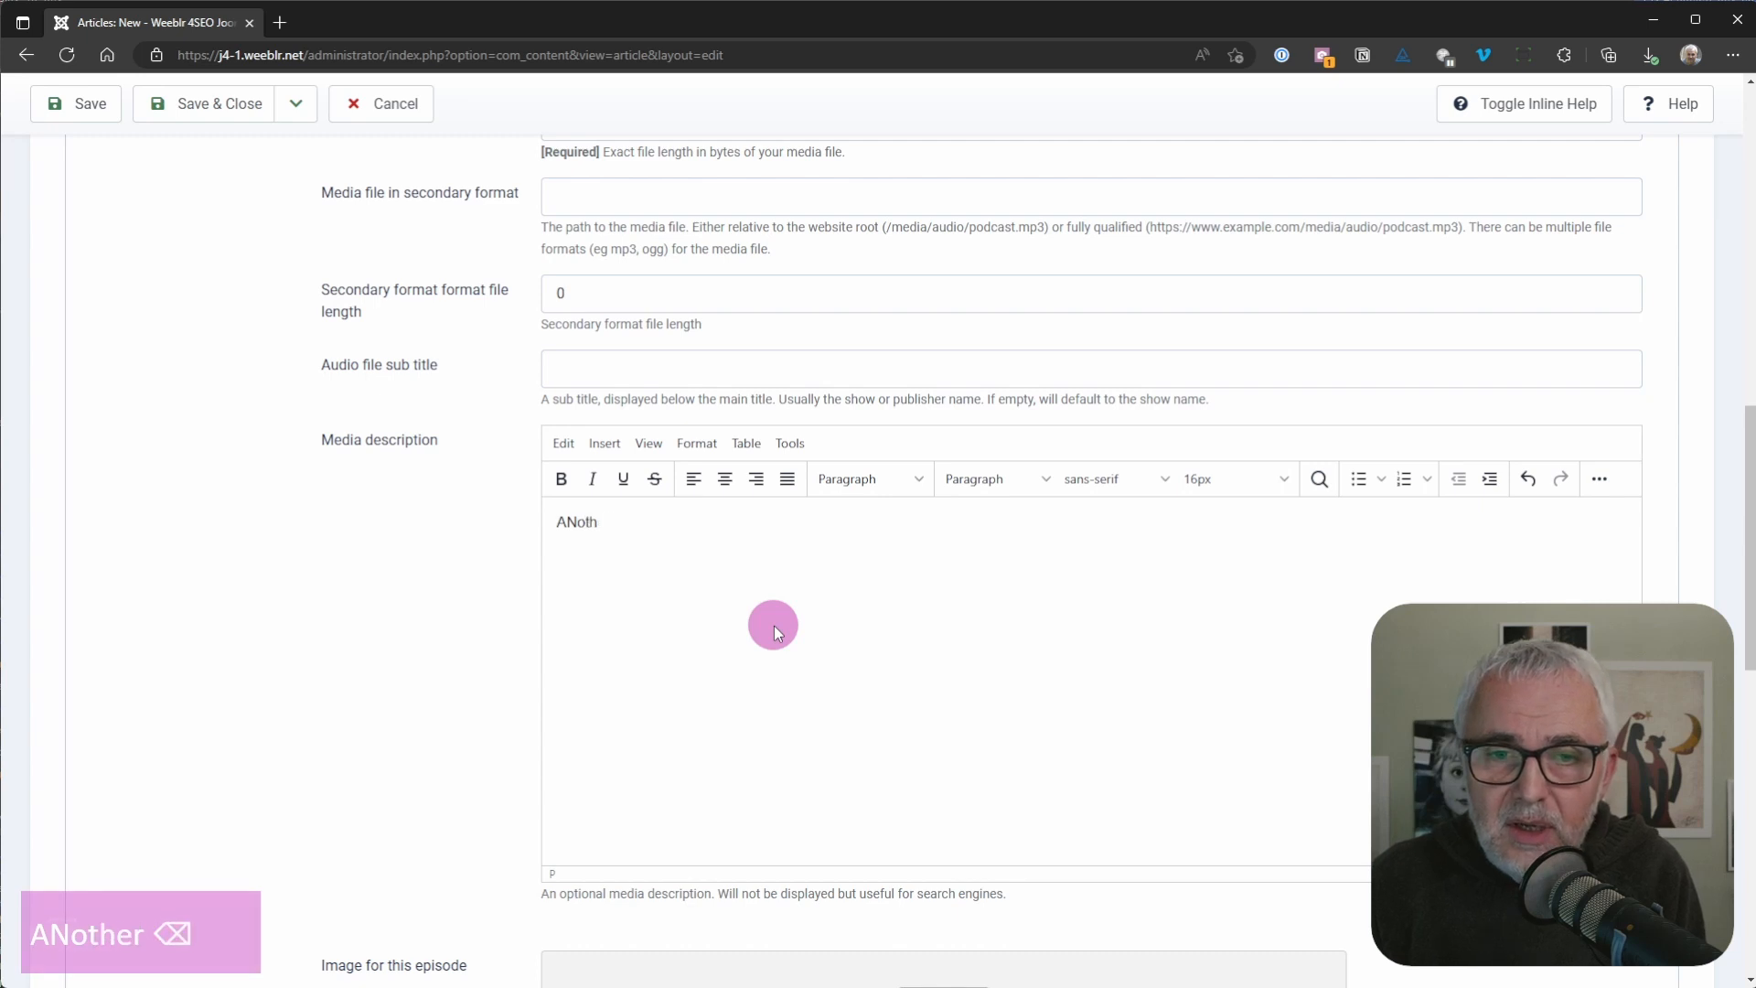
pyautogui.write('no')
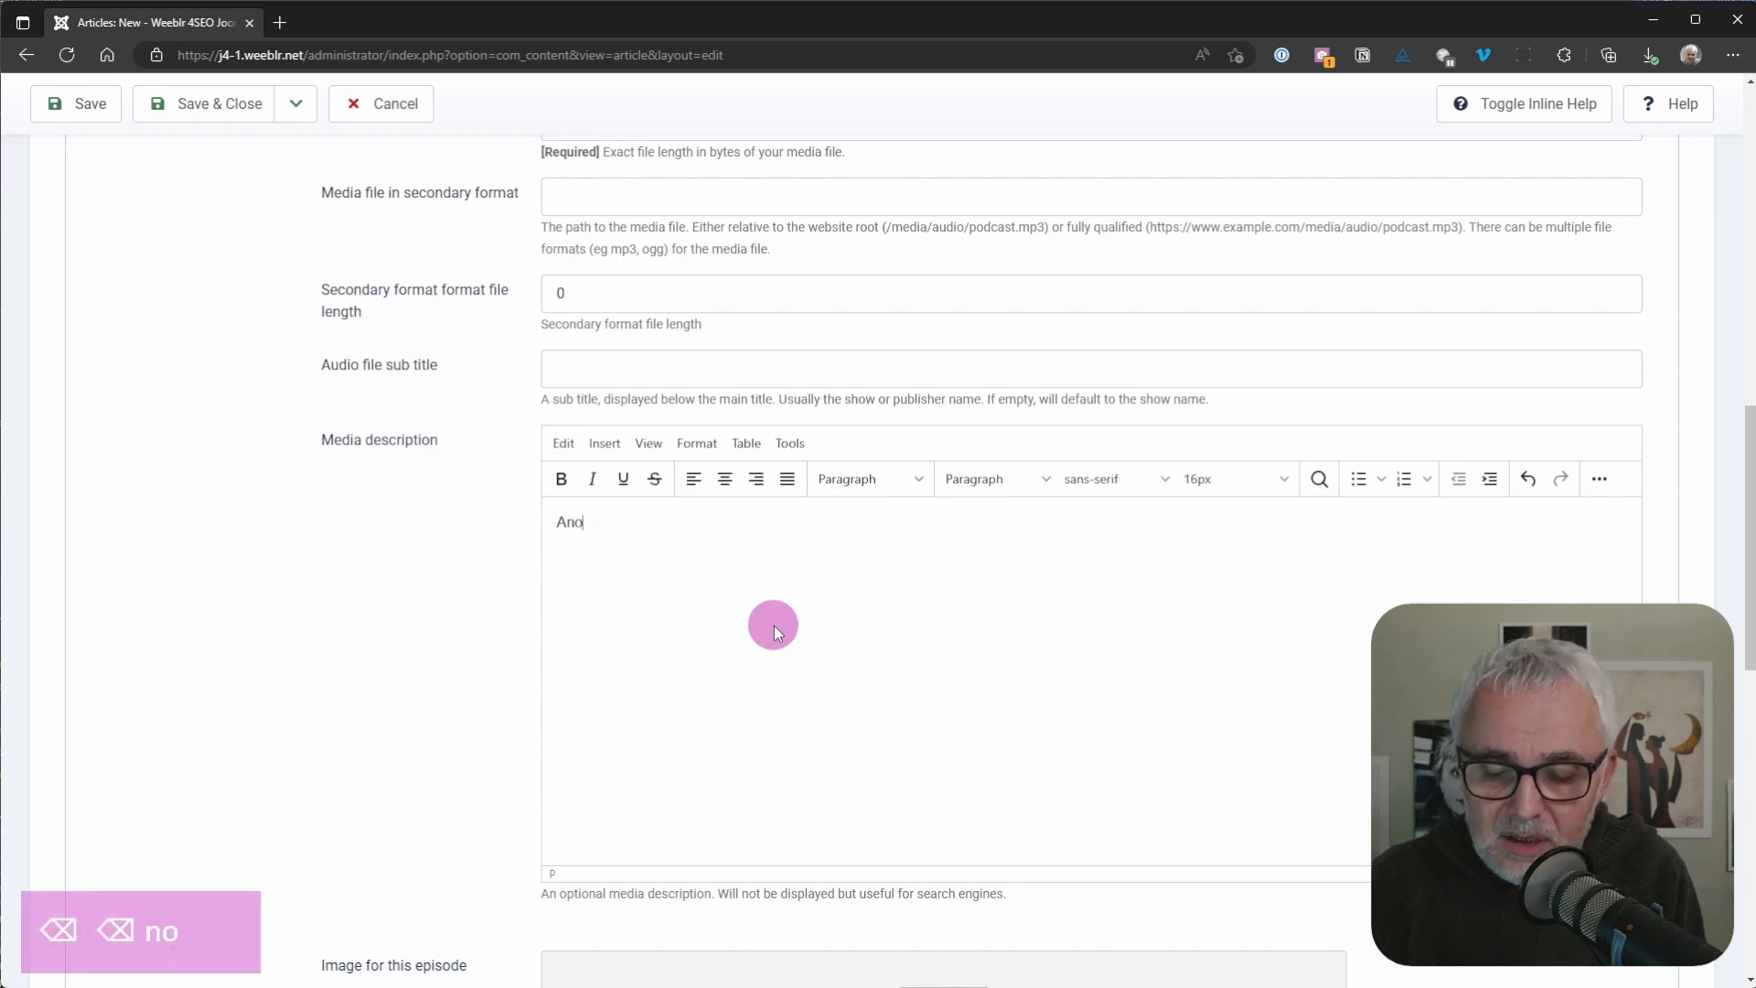
pyautogui.write('ther description')
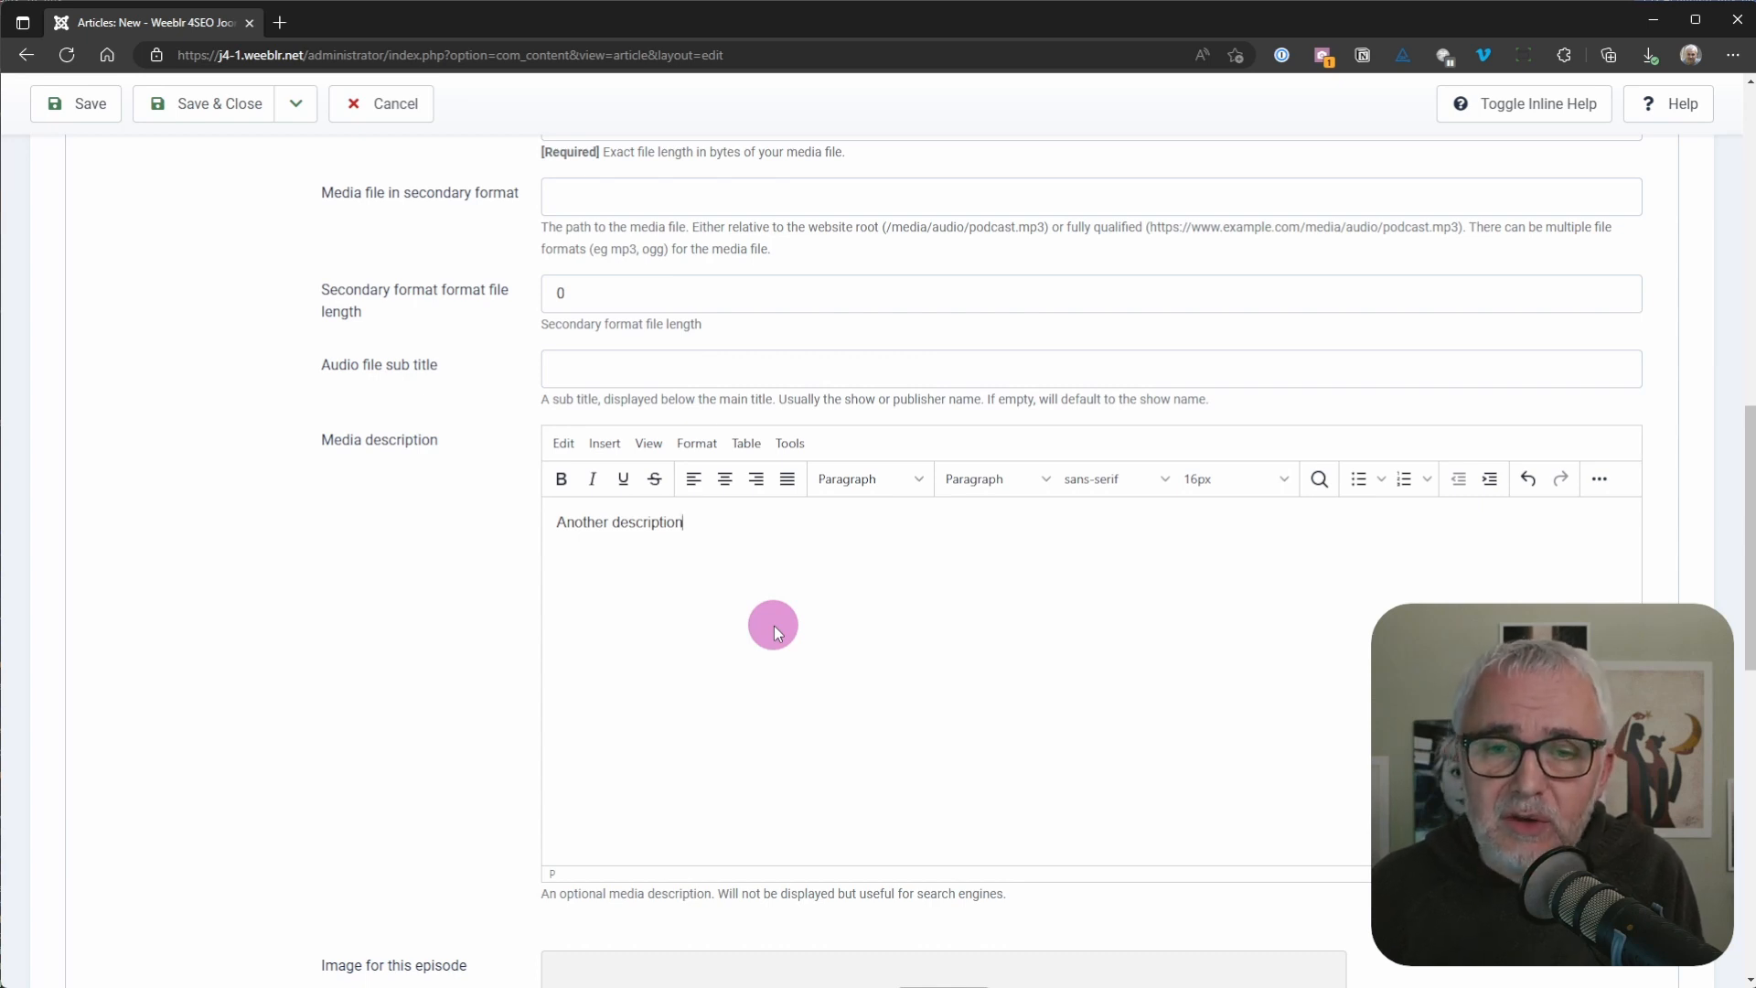
pyautogui.write('.')
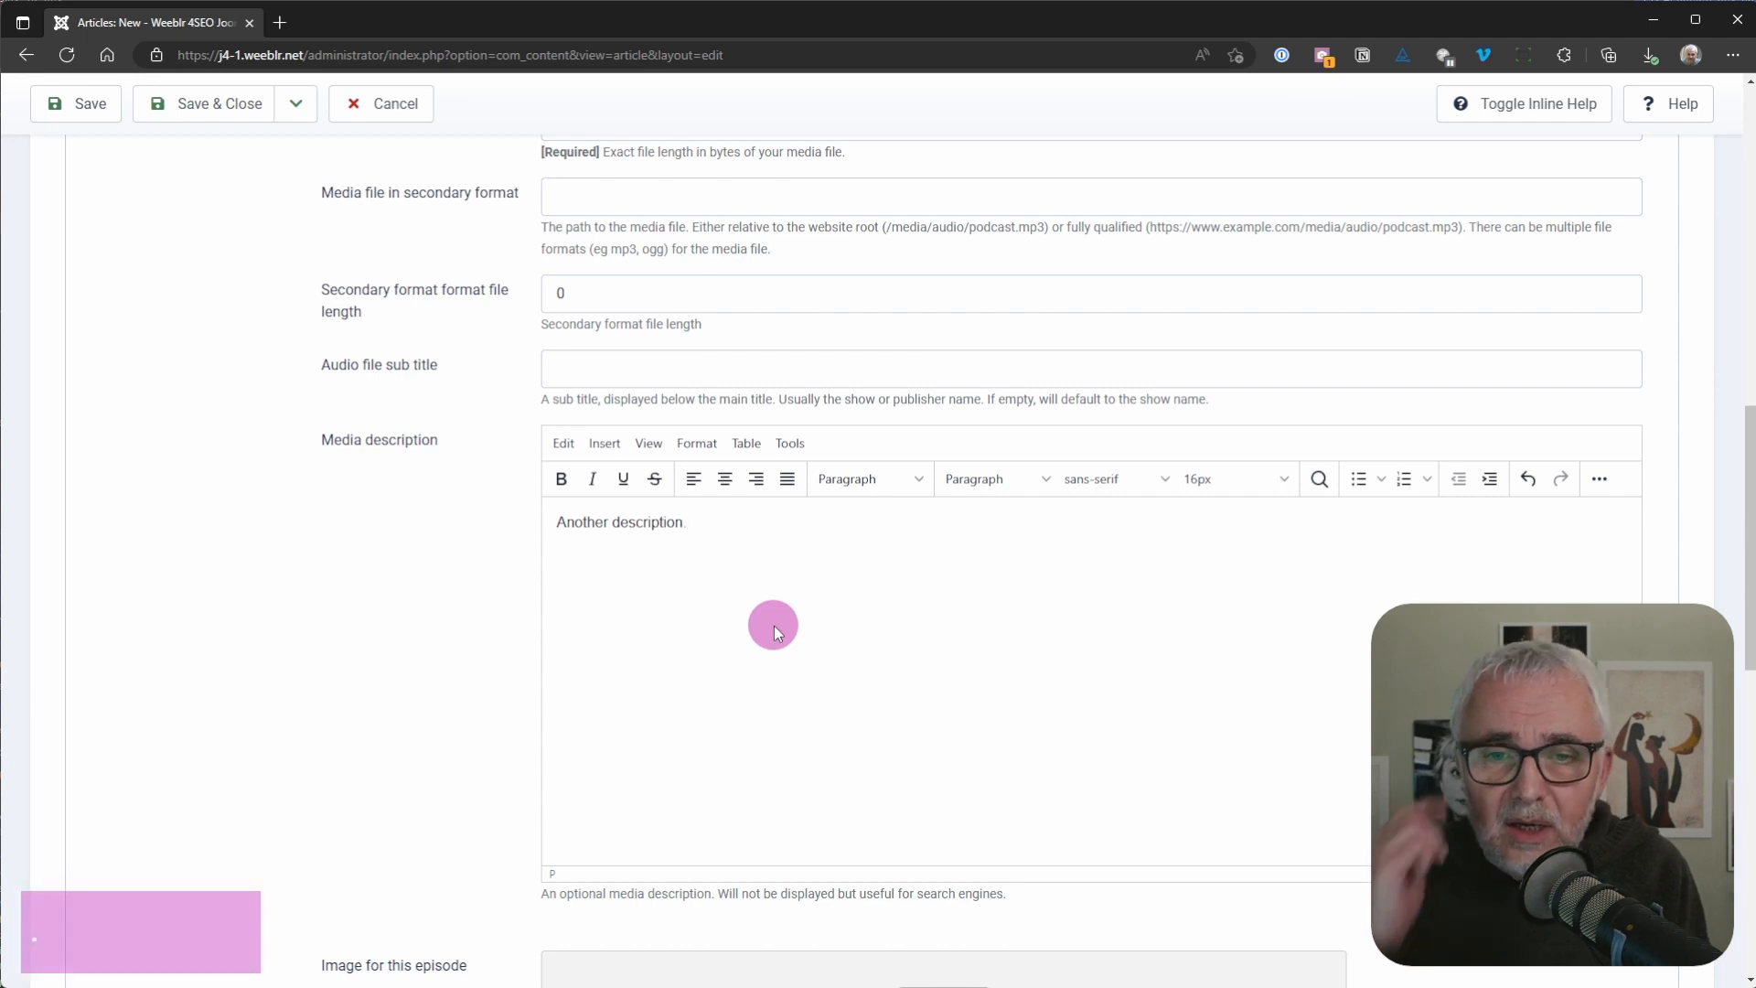
pyautogui.rightClick(730, 618)
pyautogui.scroll(-6, 458, 660)
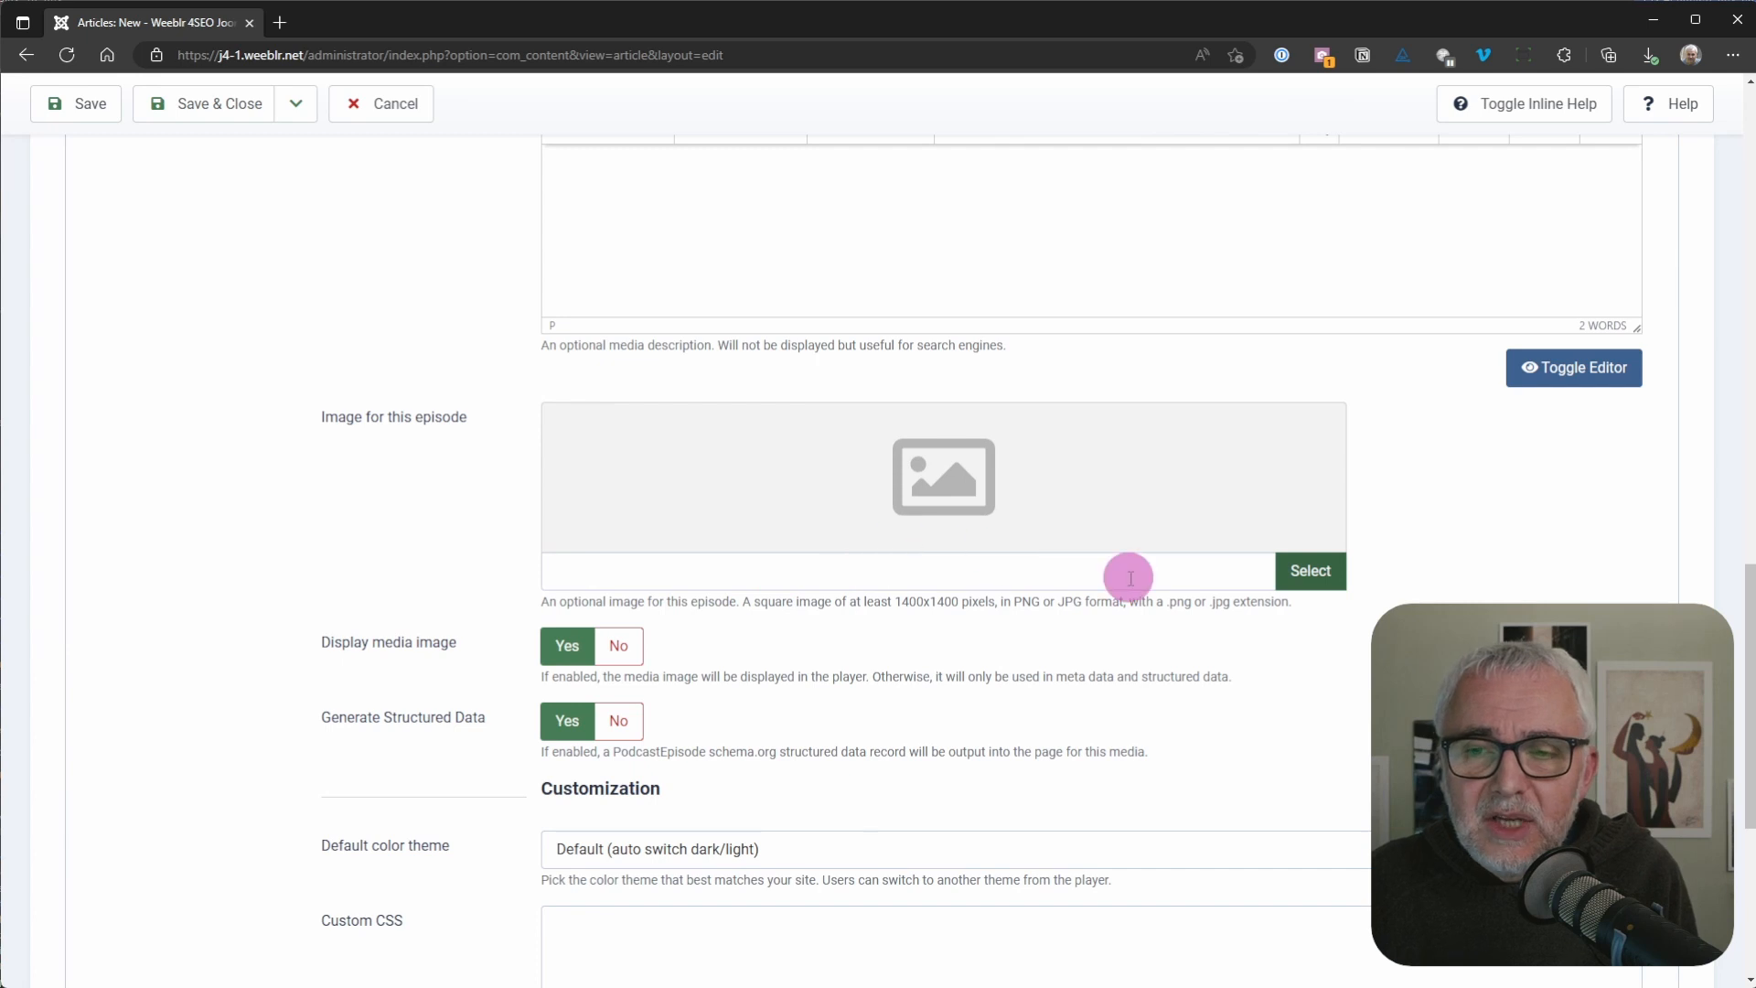
pyautogui.click(1296, 574)
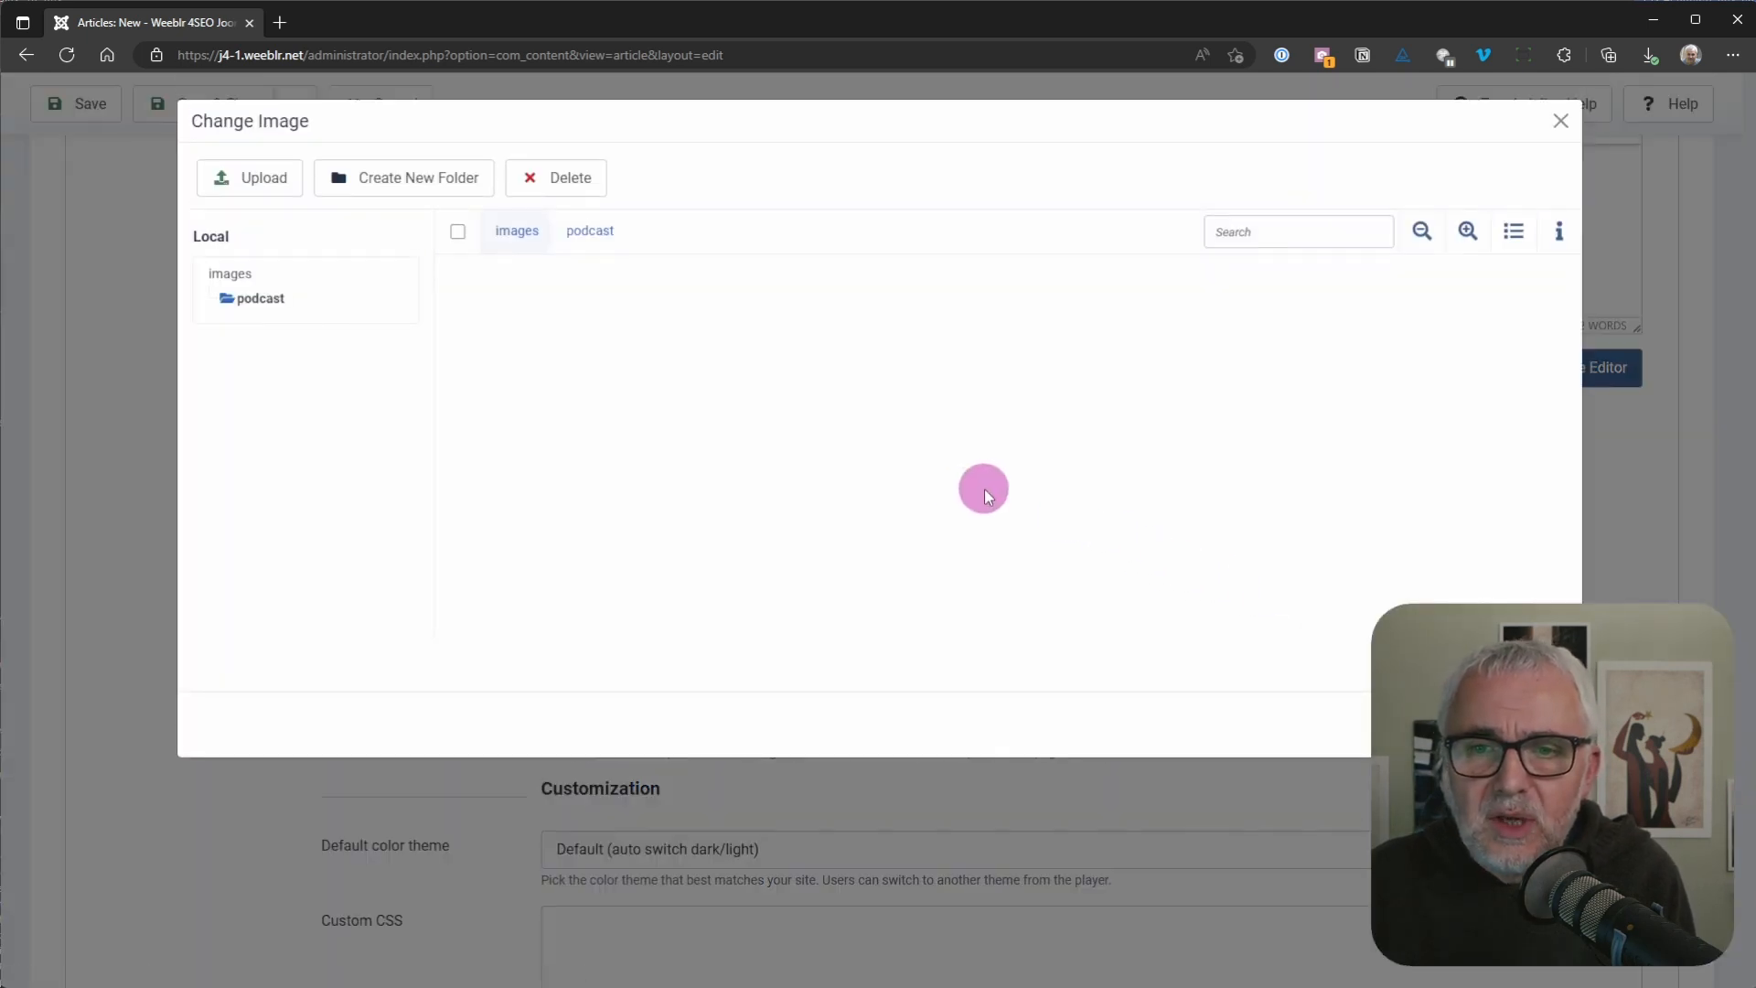
pyautogui.click(515, 234)
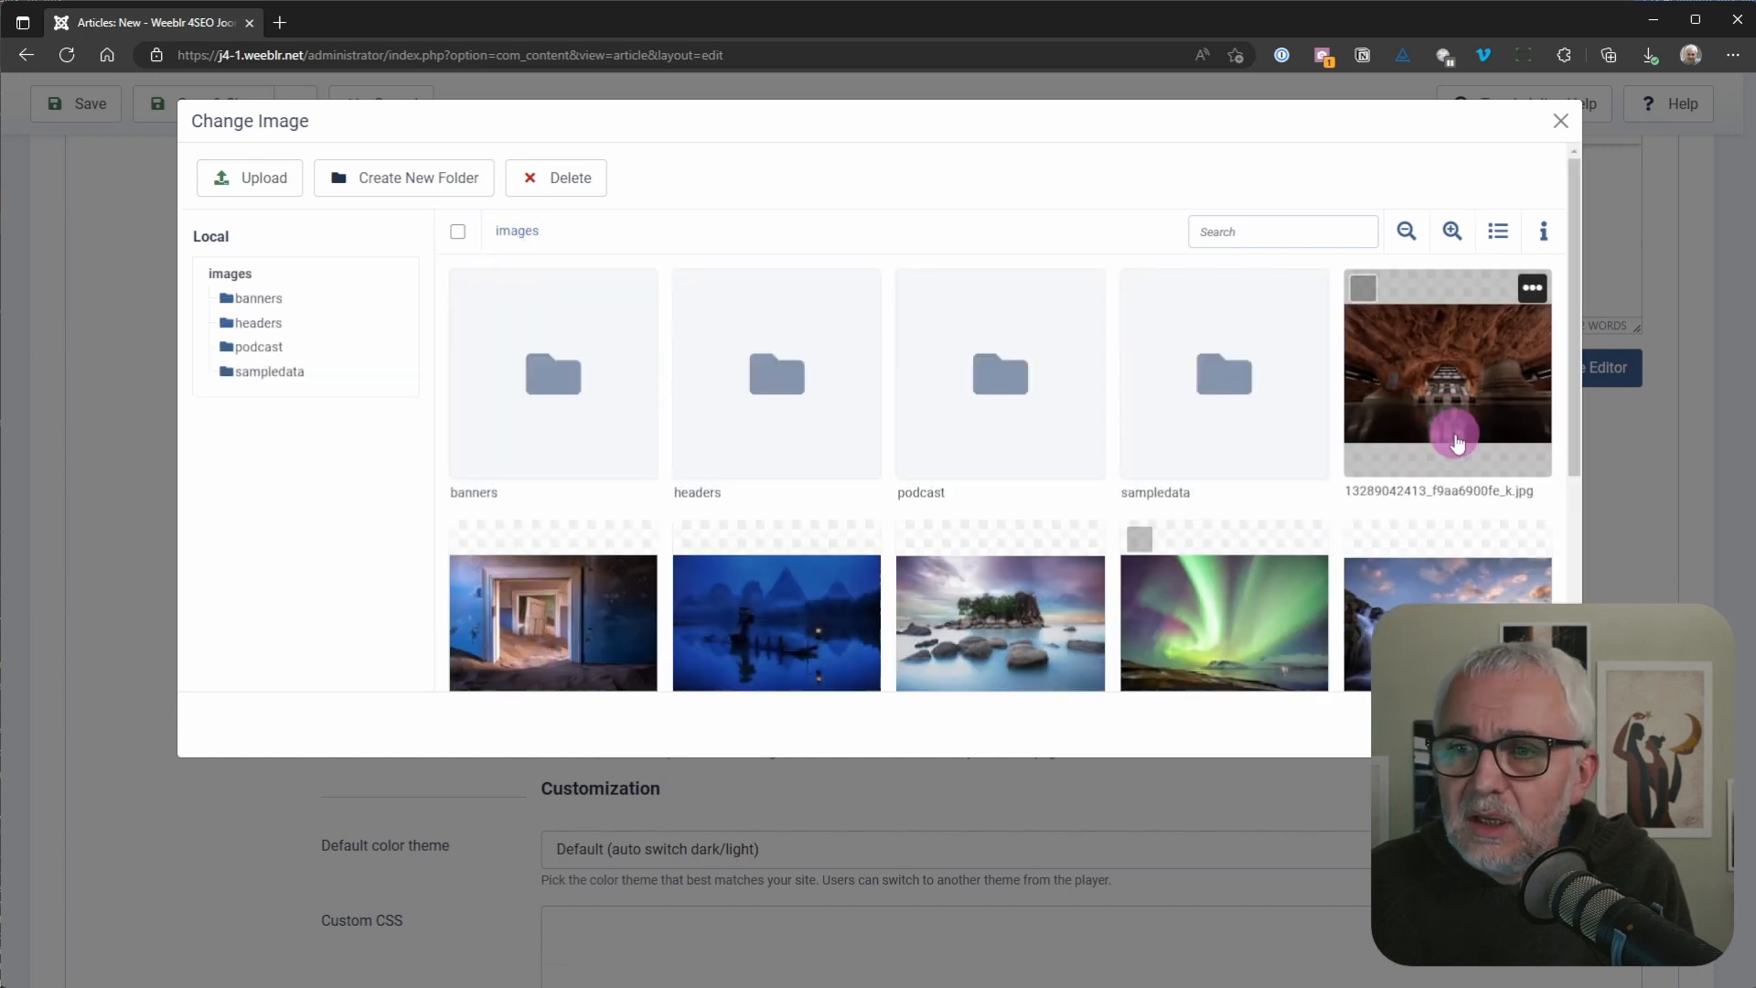
pyautogui.click(1464, 384)
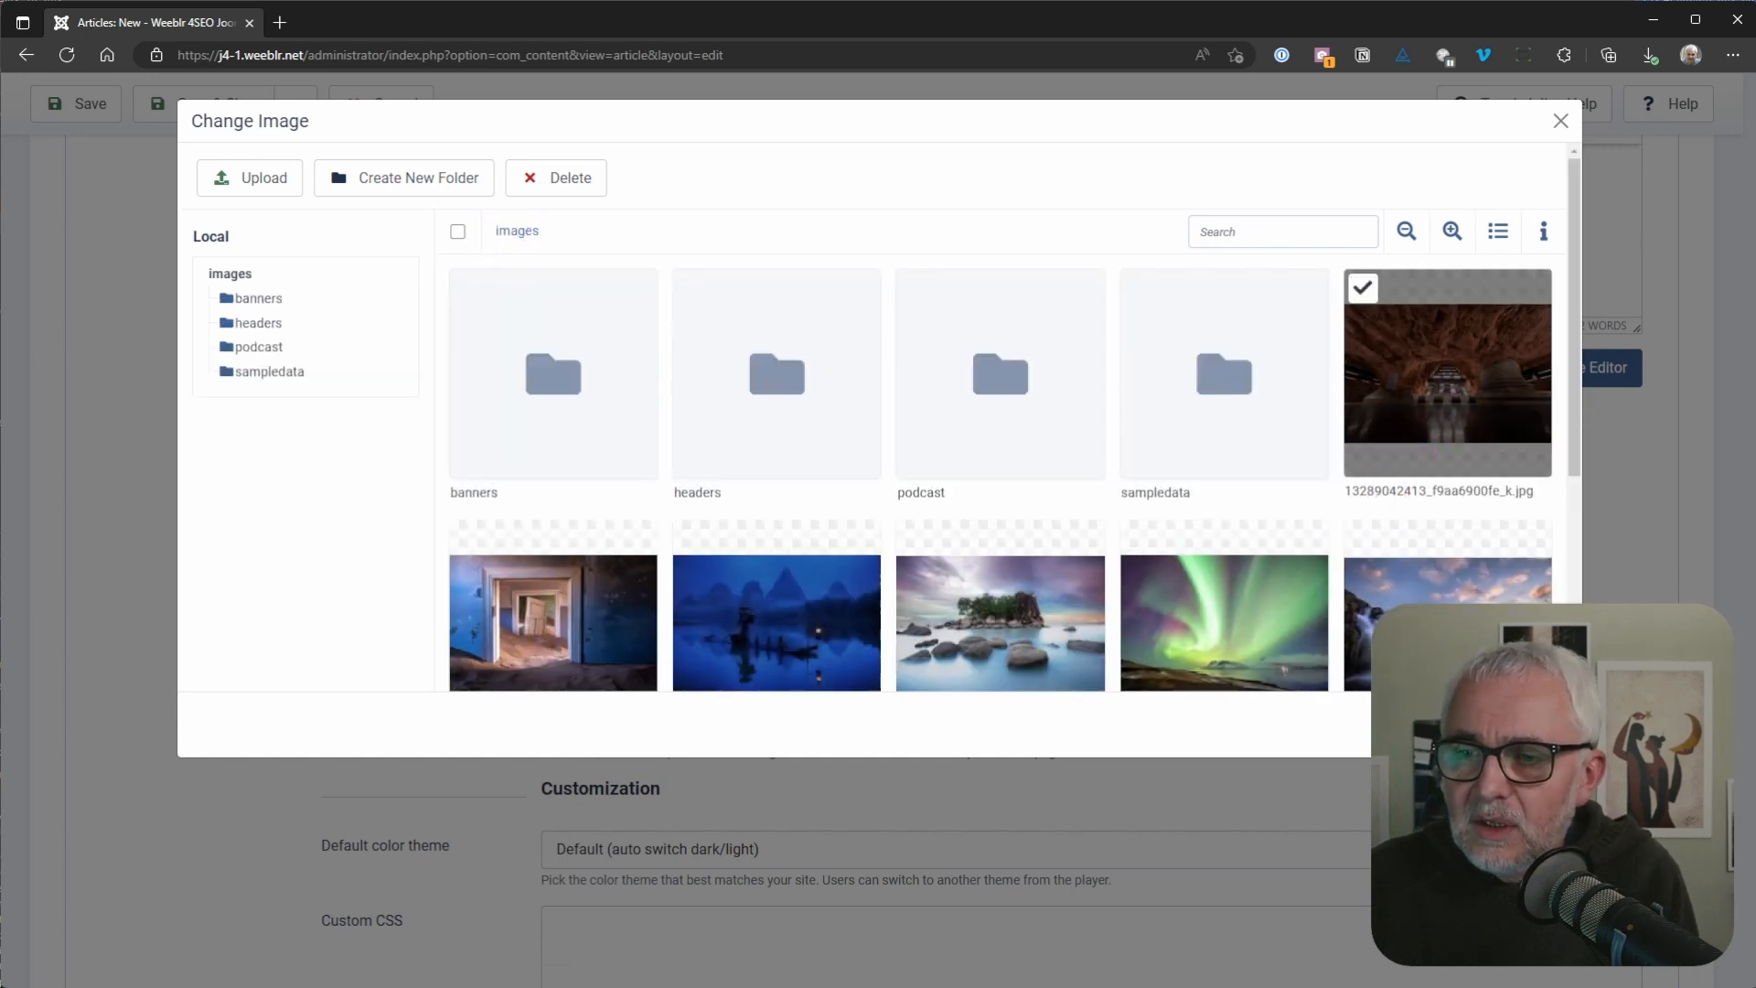
pyautogui.click(1450, 725)
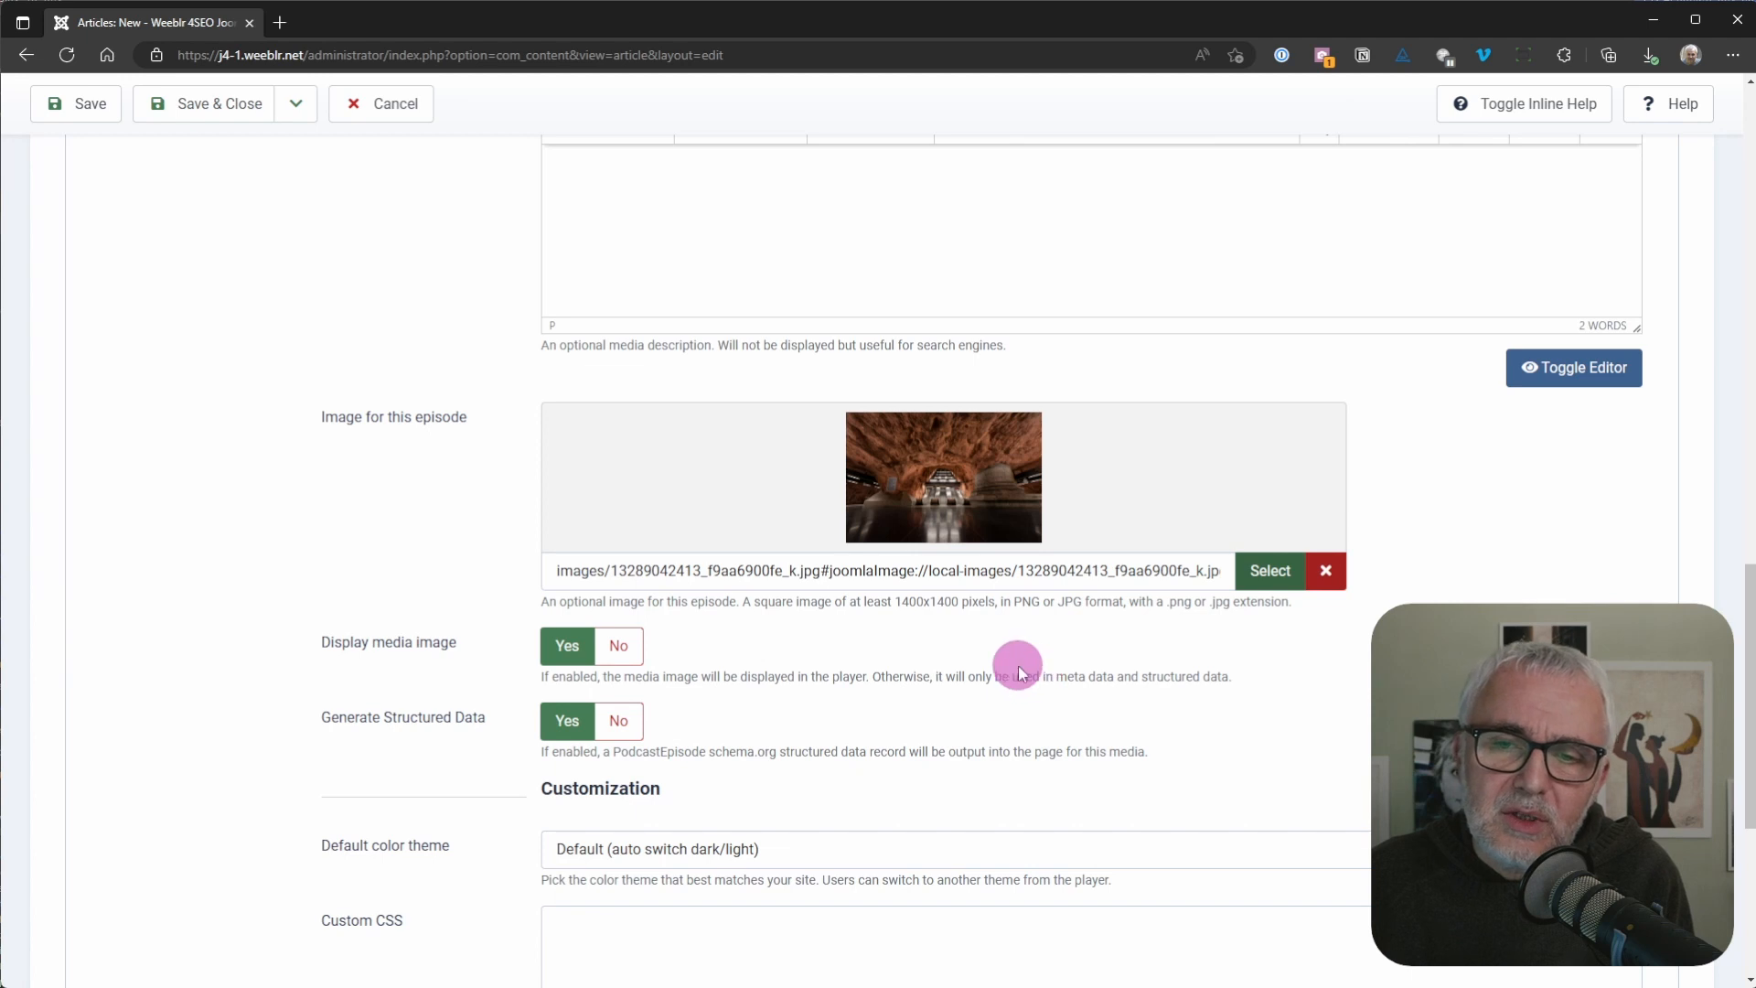
# Step: Review the remaining episode display and customization options, then save and close the article
pyautogui.scroll(-3, 651, 528)
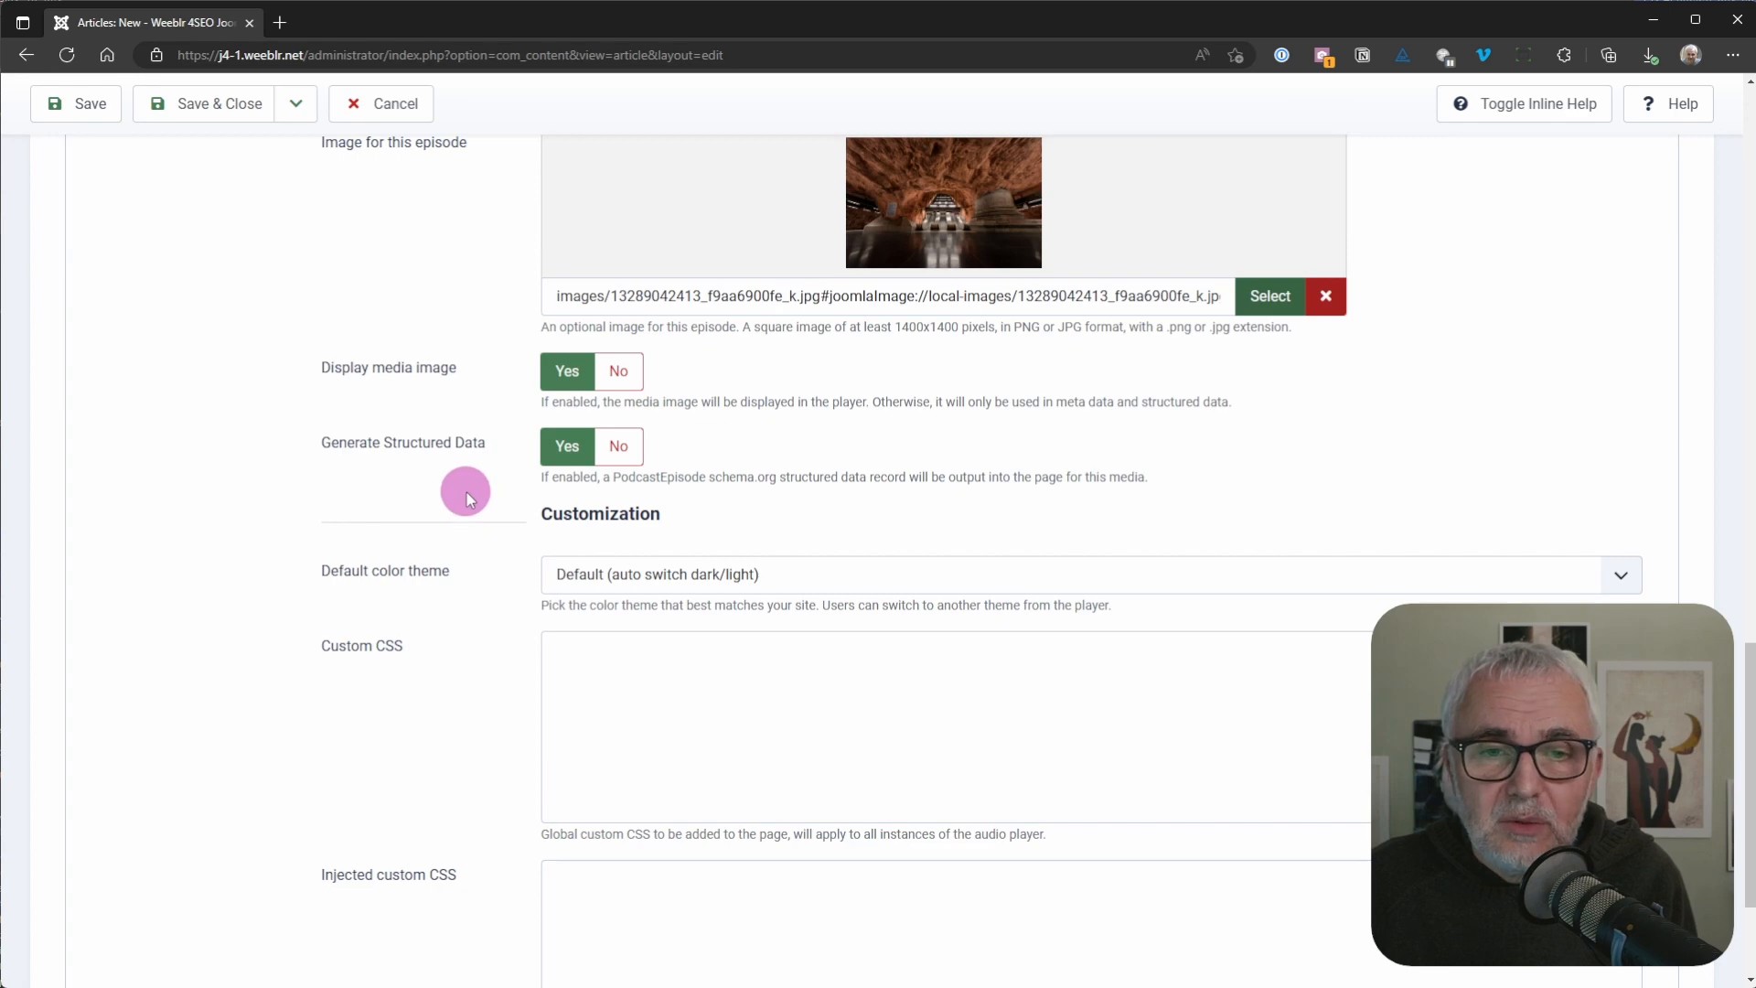
pyautogui.scroll(-2, 476, 517)
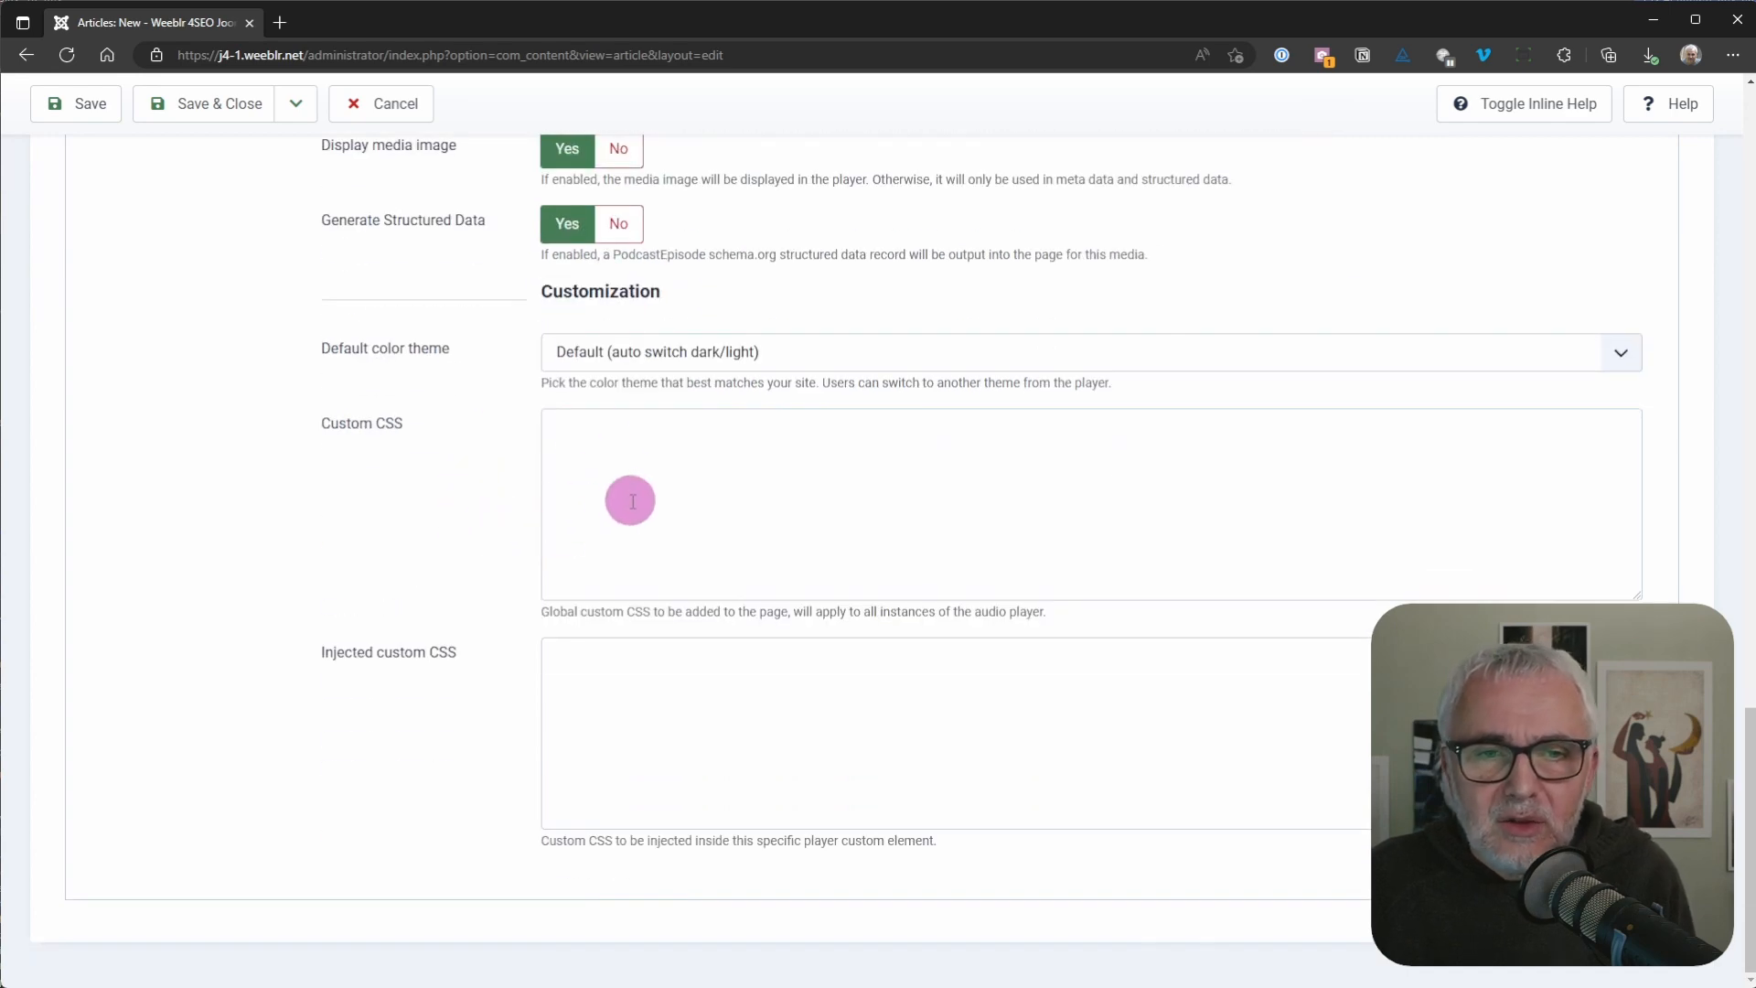
pyautogui.scroll(10, 490, 502)
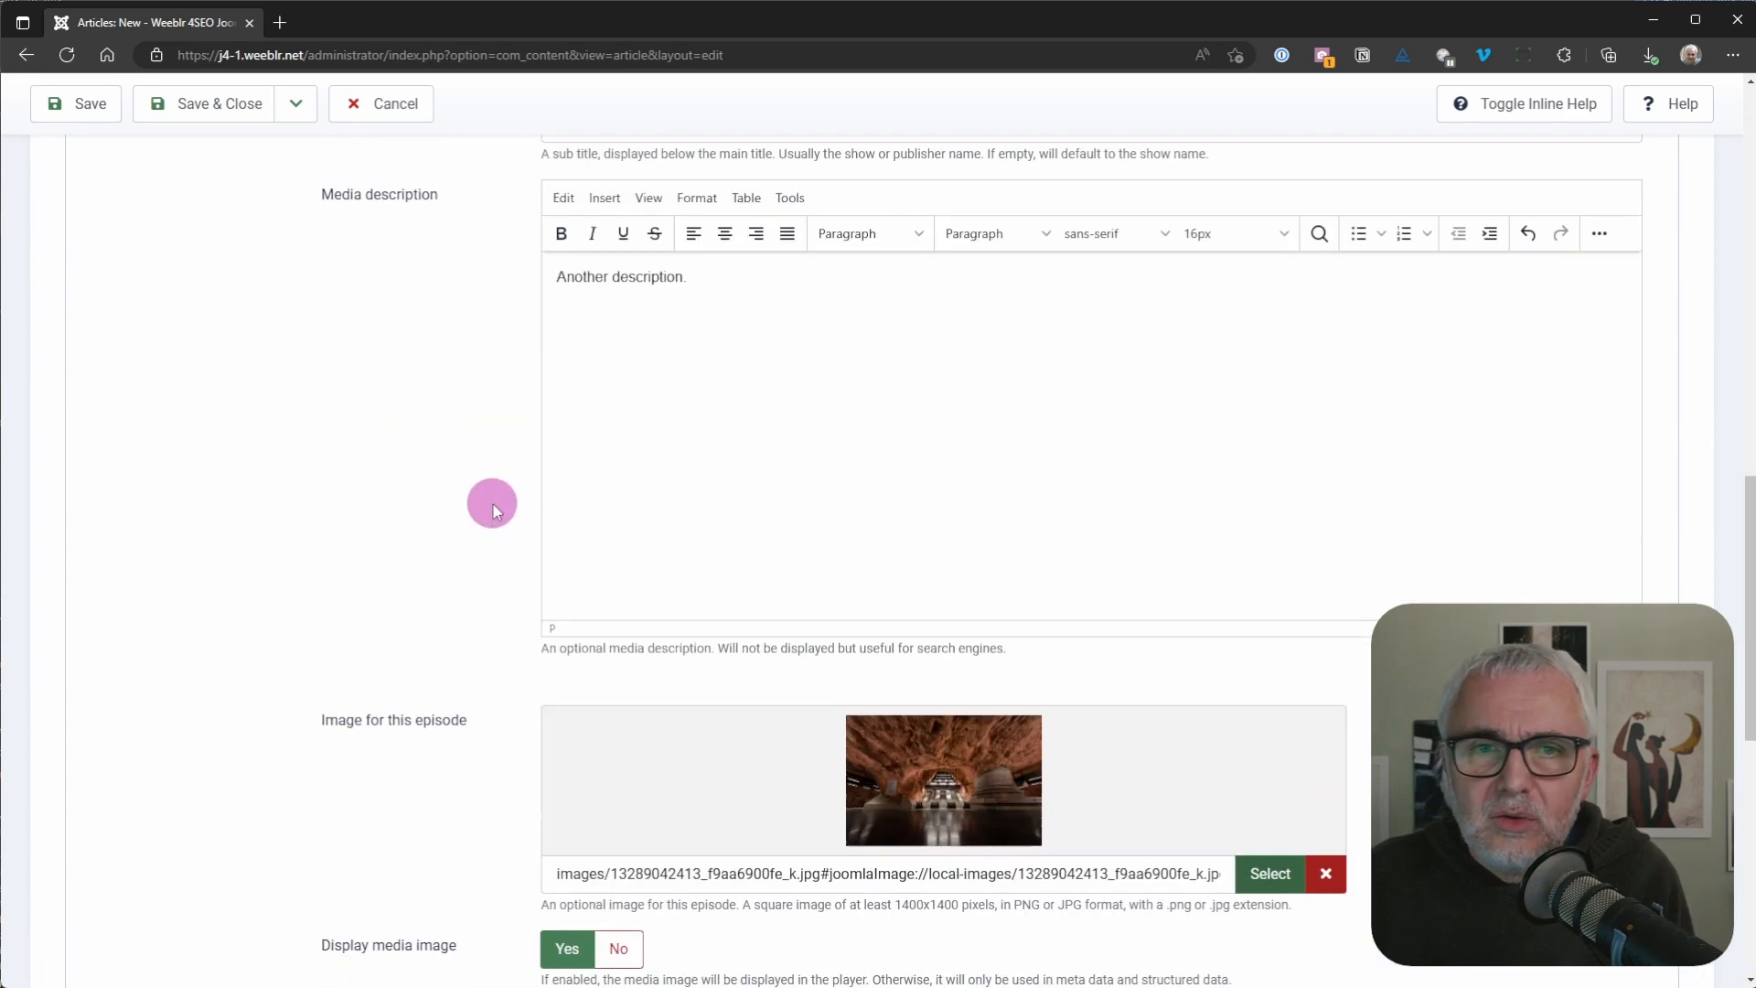
pyautogui.scroll(8, 430, 483)
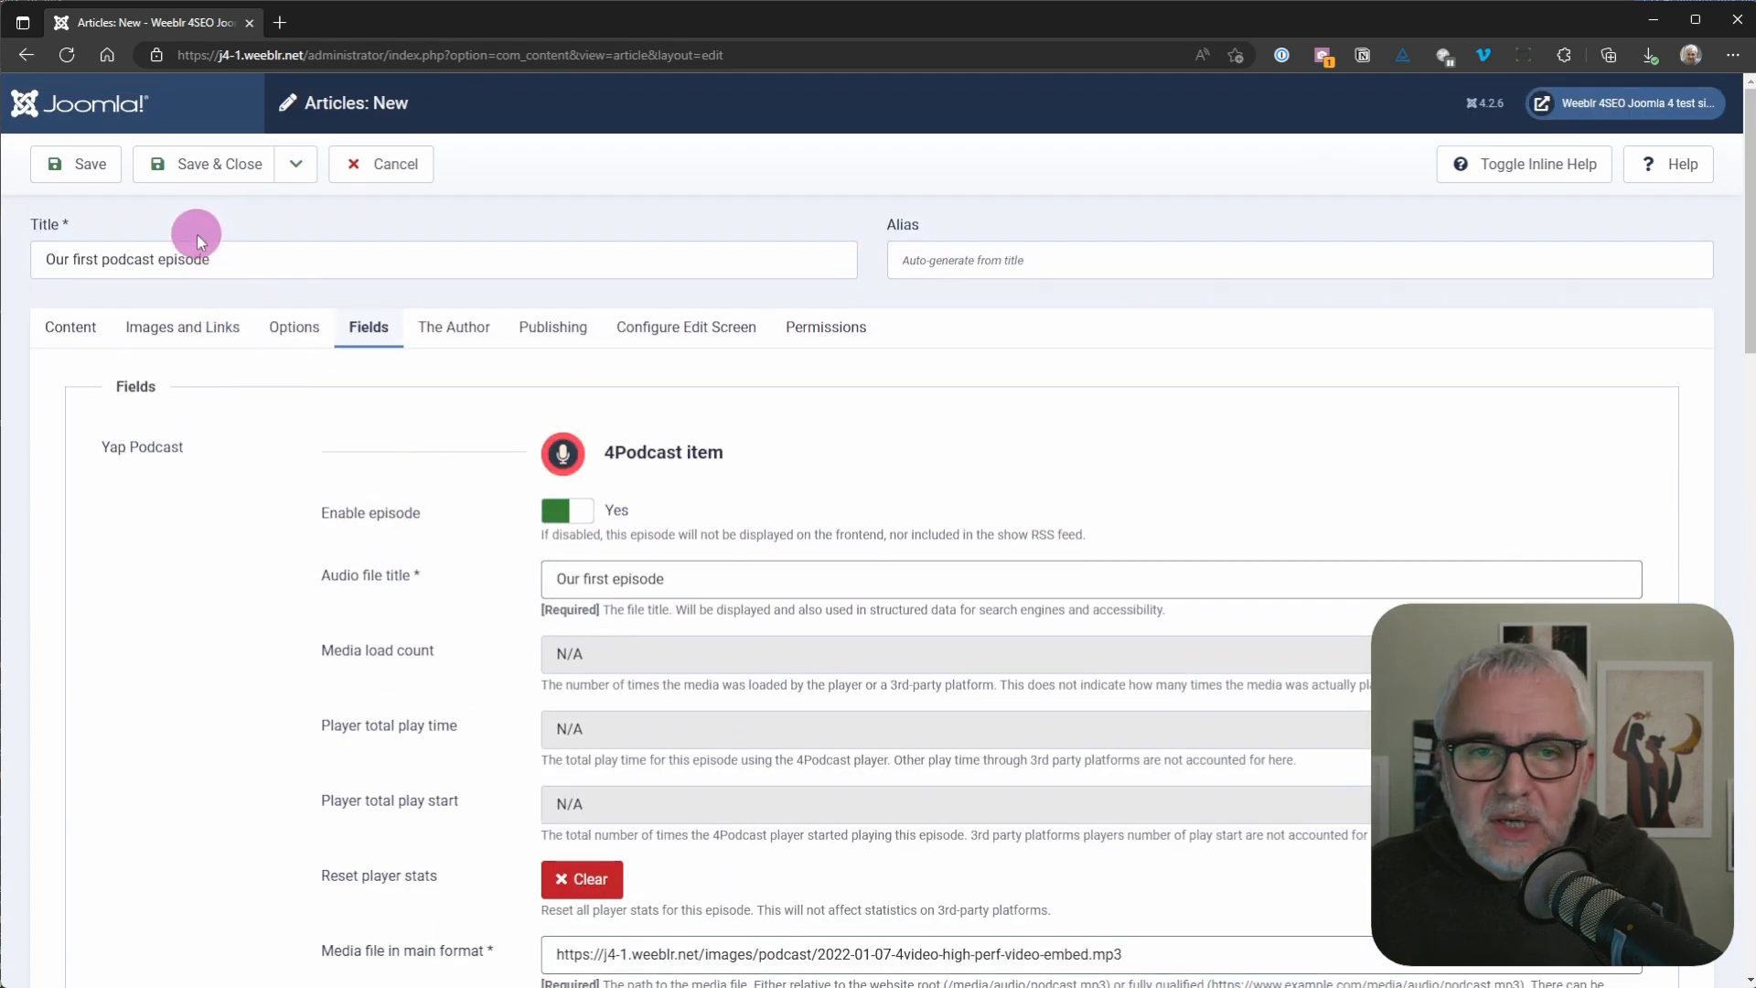
pyautogui.click(195, 174)
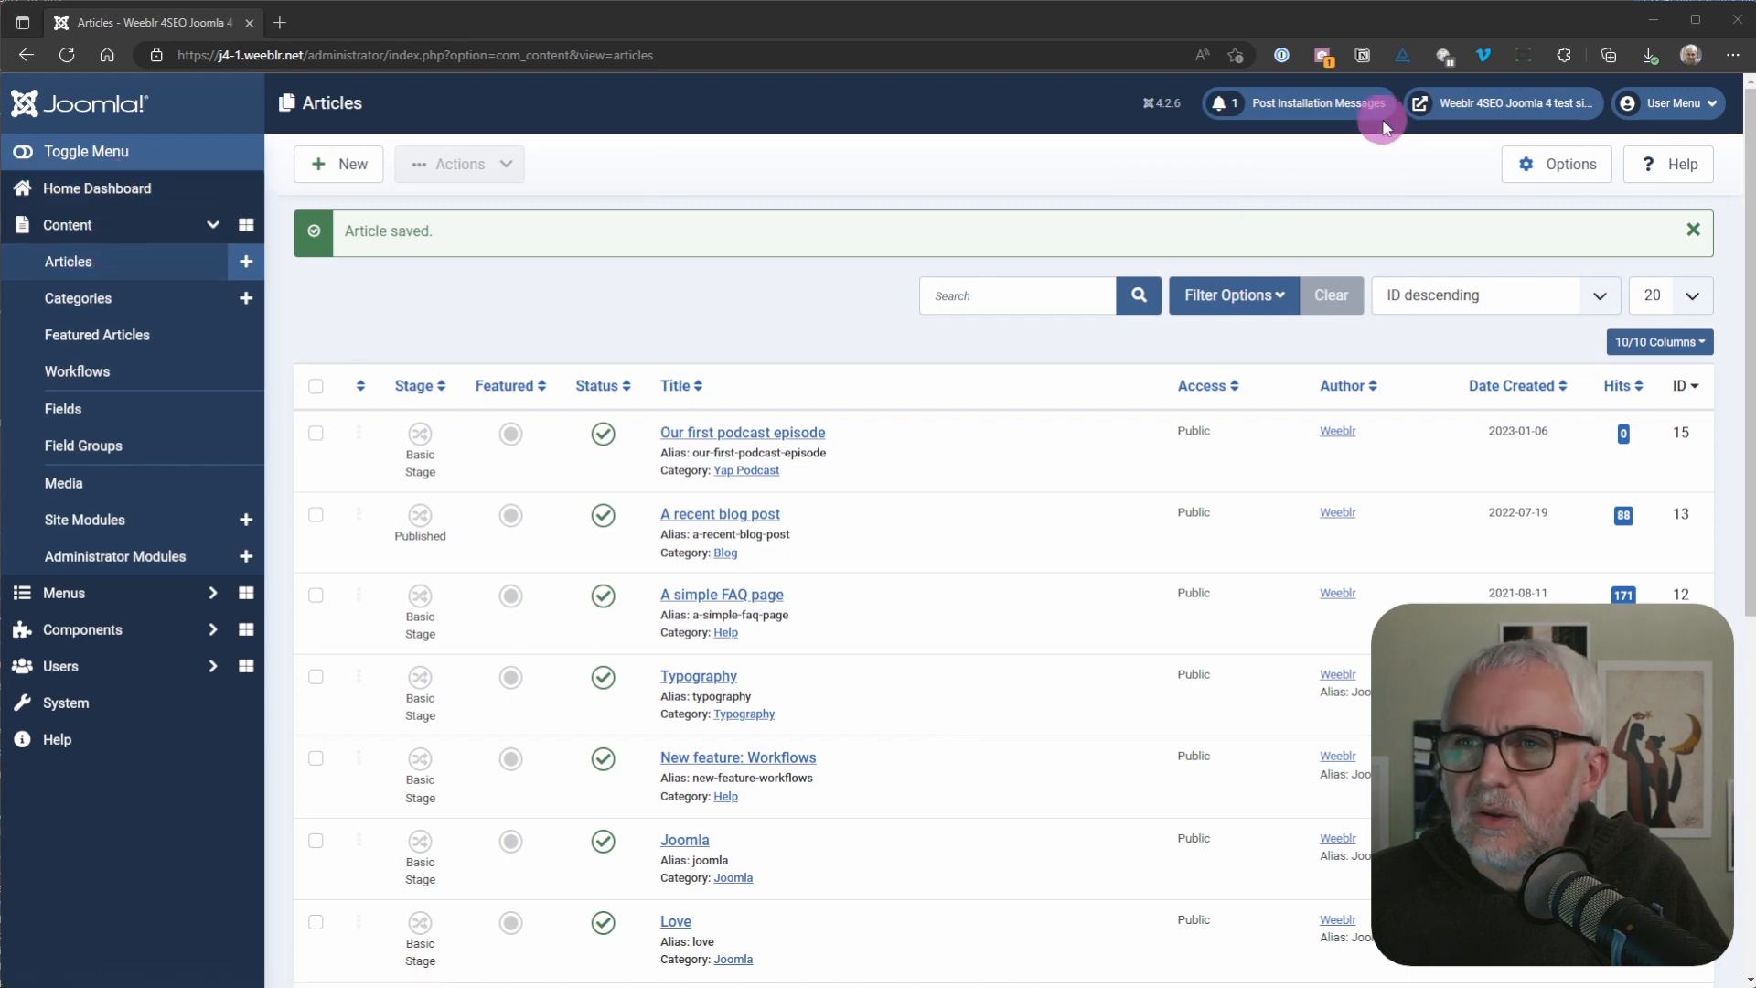
# Step: Open the public site's Podcast page and start playing the first episode
pyautogui.click(1452, 106)
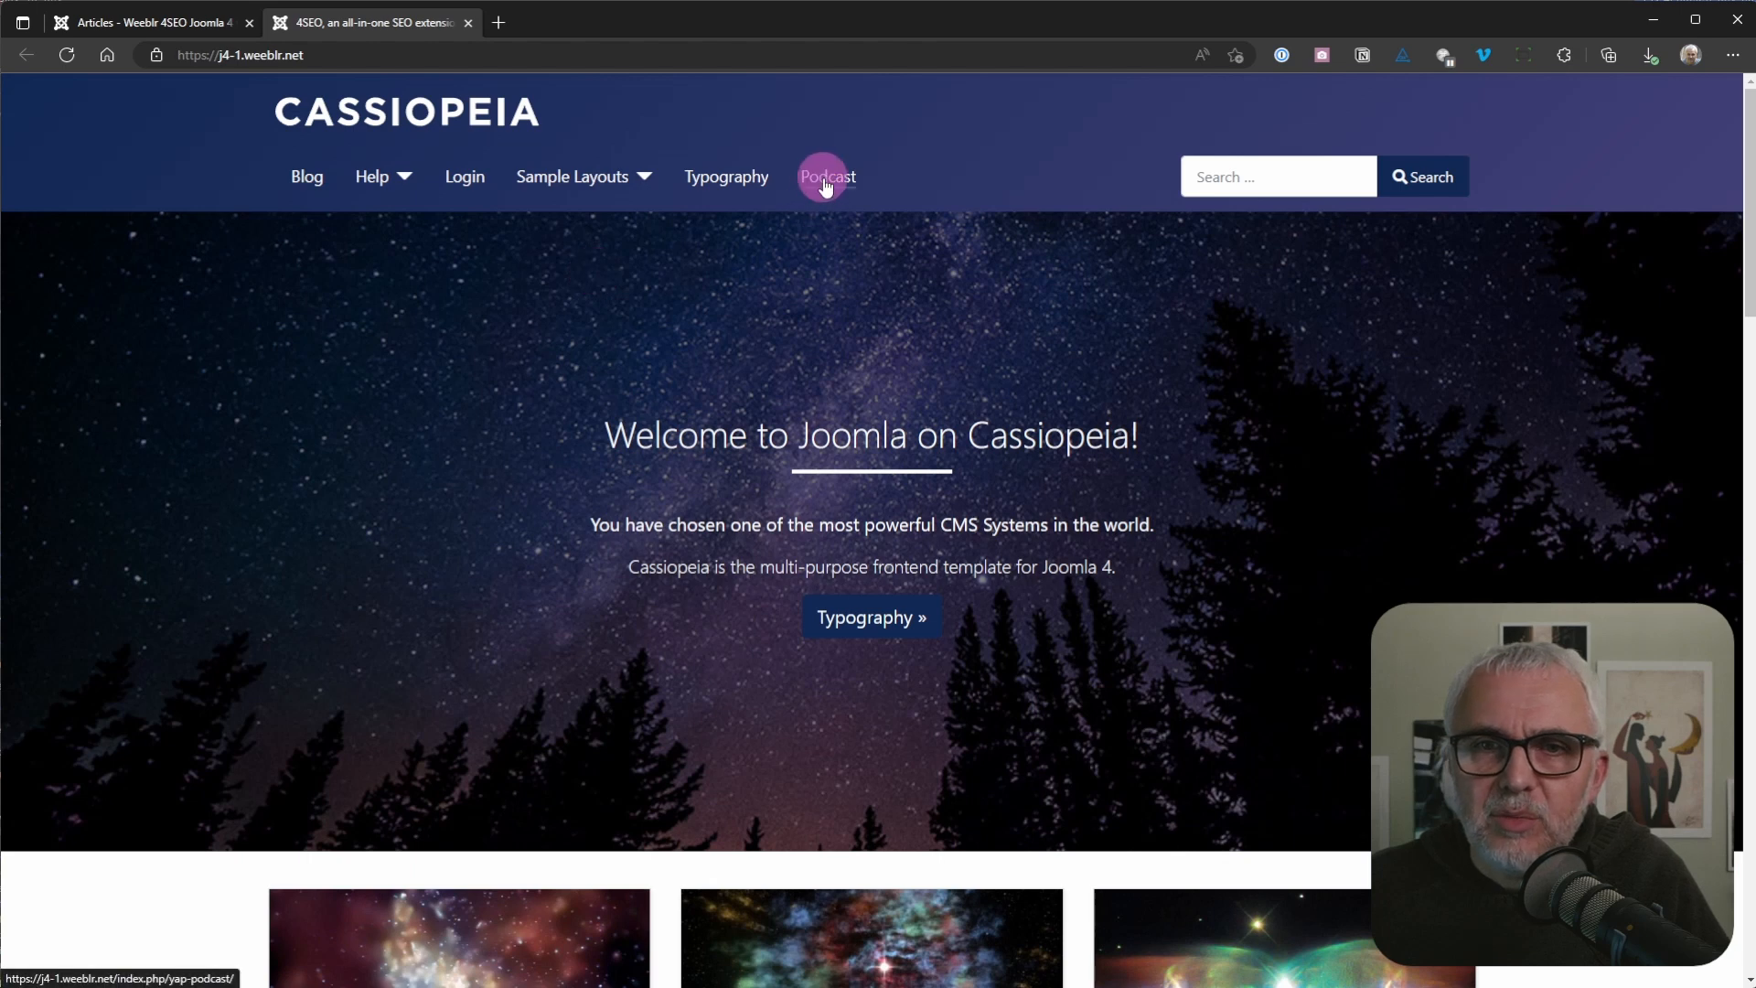
pyautogui.click(825, 187)
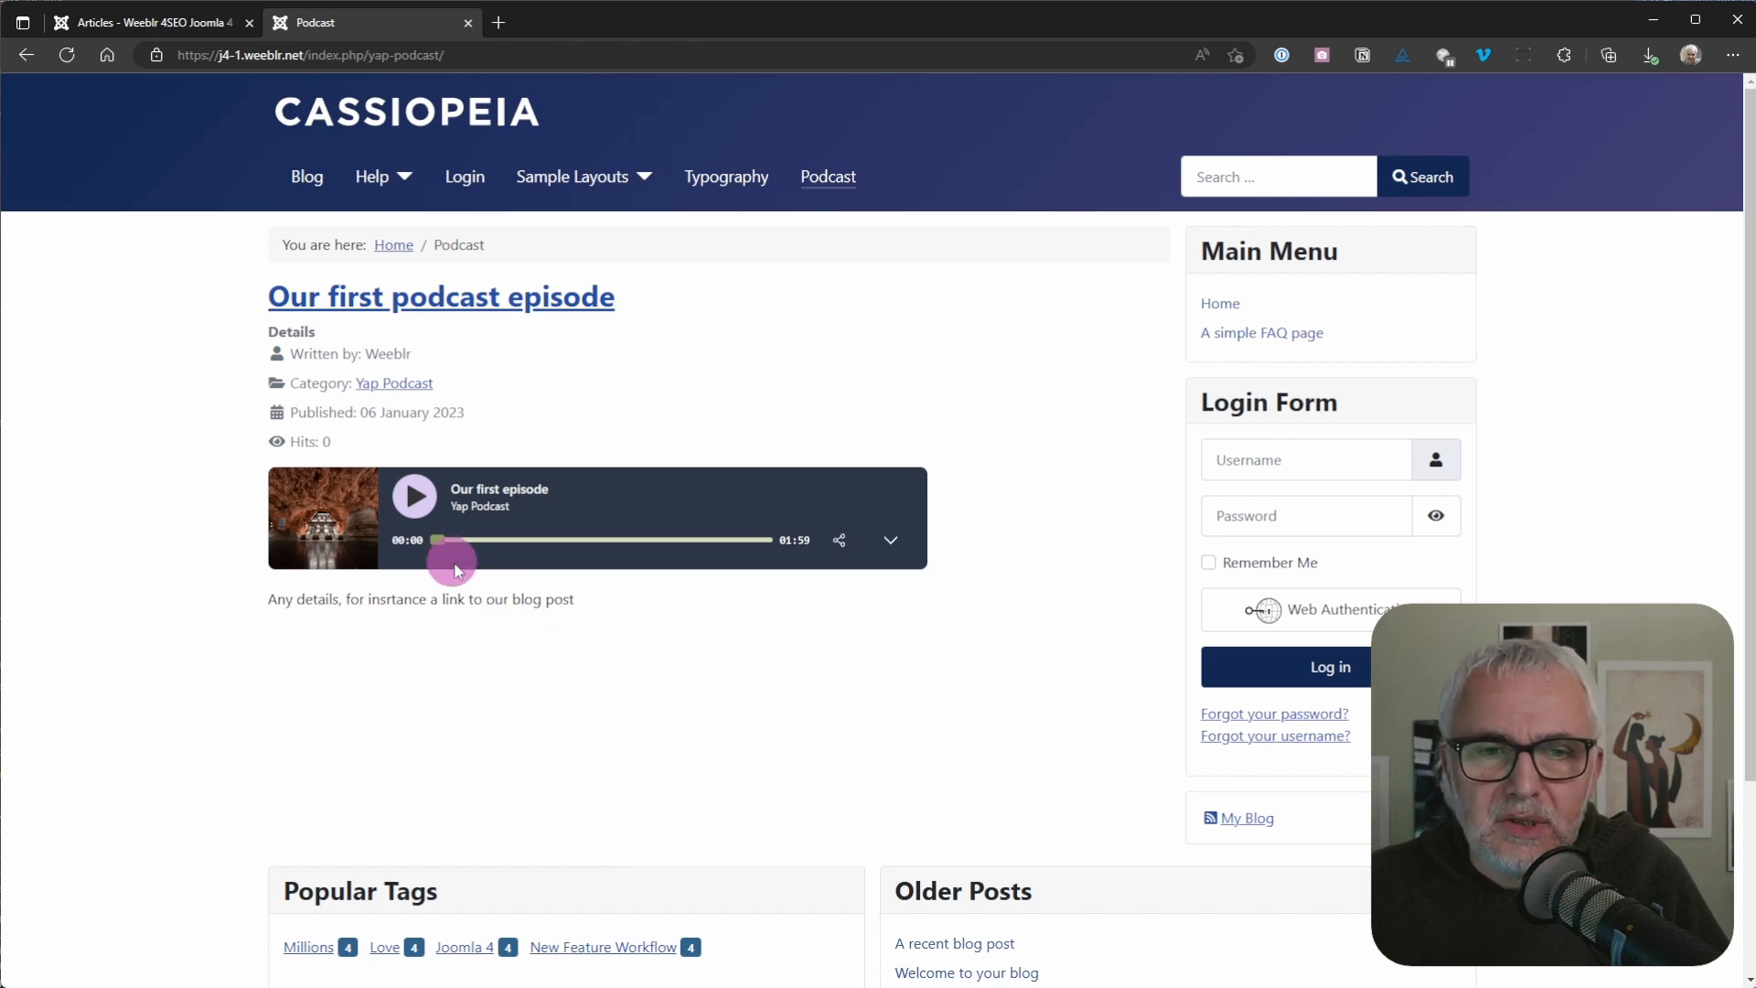
pyautogui.click(416, 512)
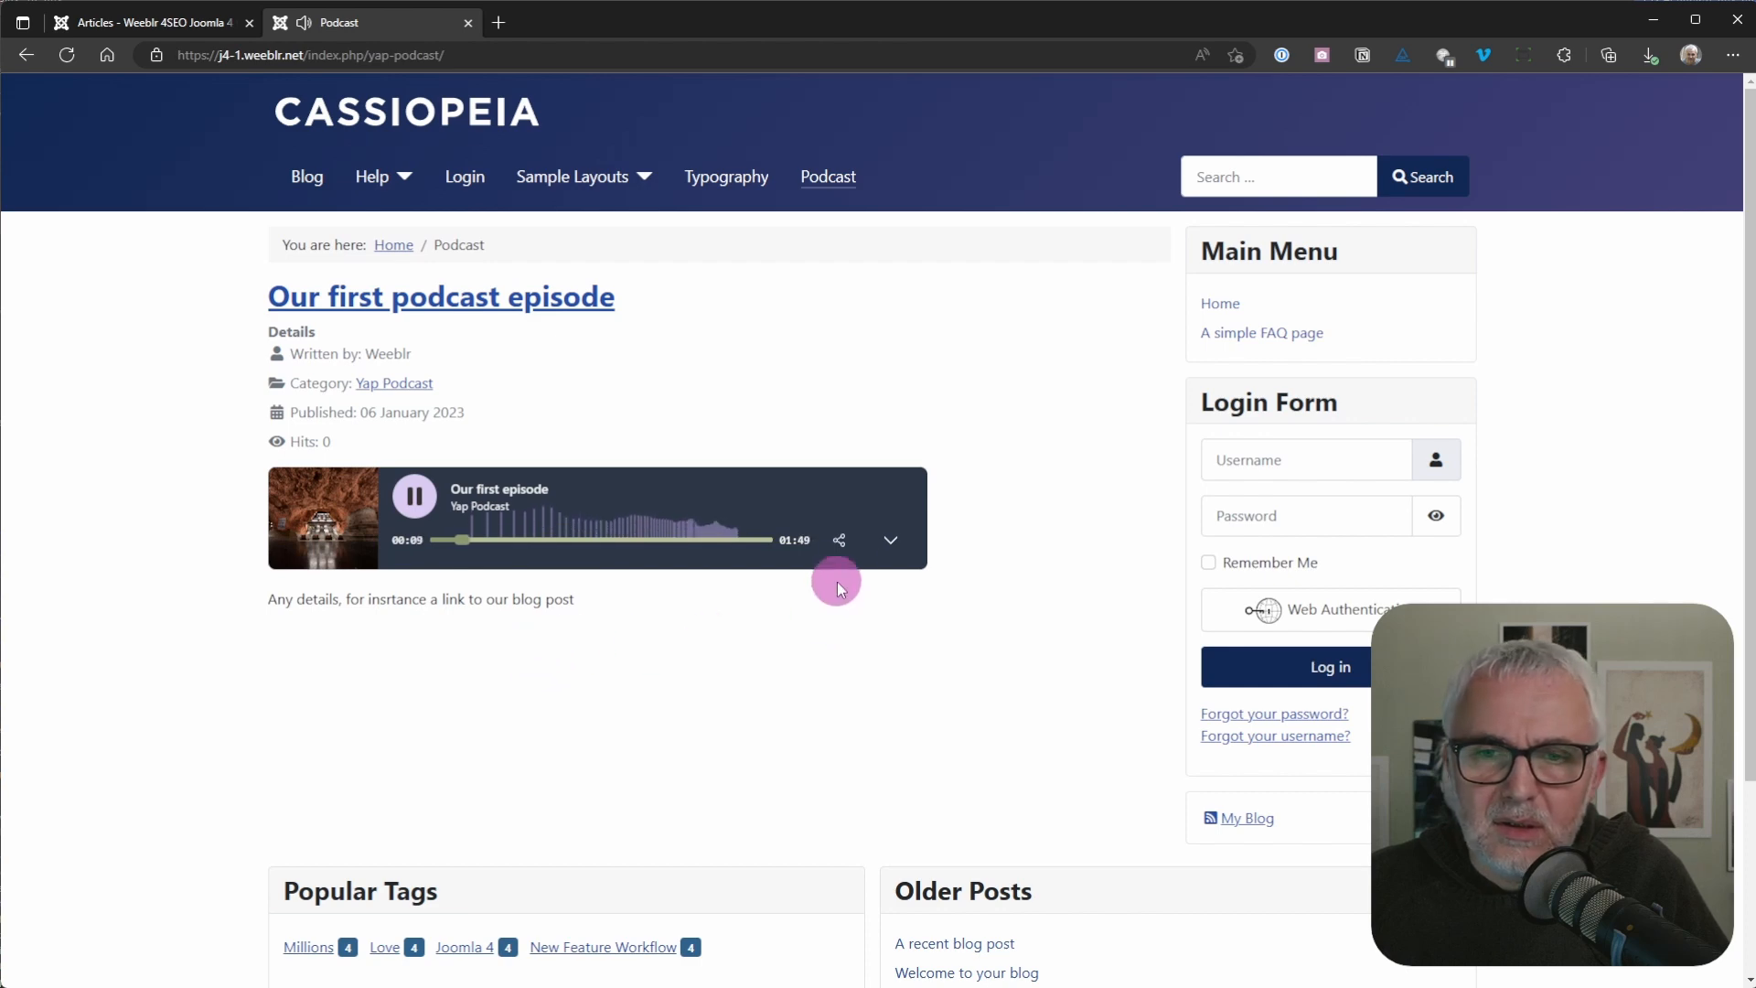
# Step: Expand and collapse the episode player's additional controls, and pause playback
pyautogui.click(891, 540)
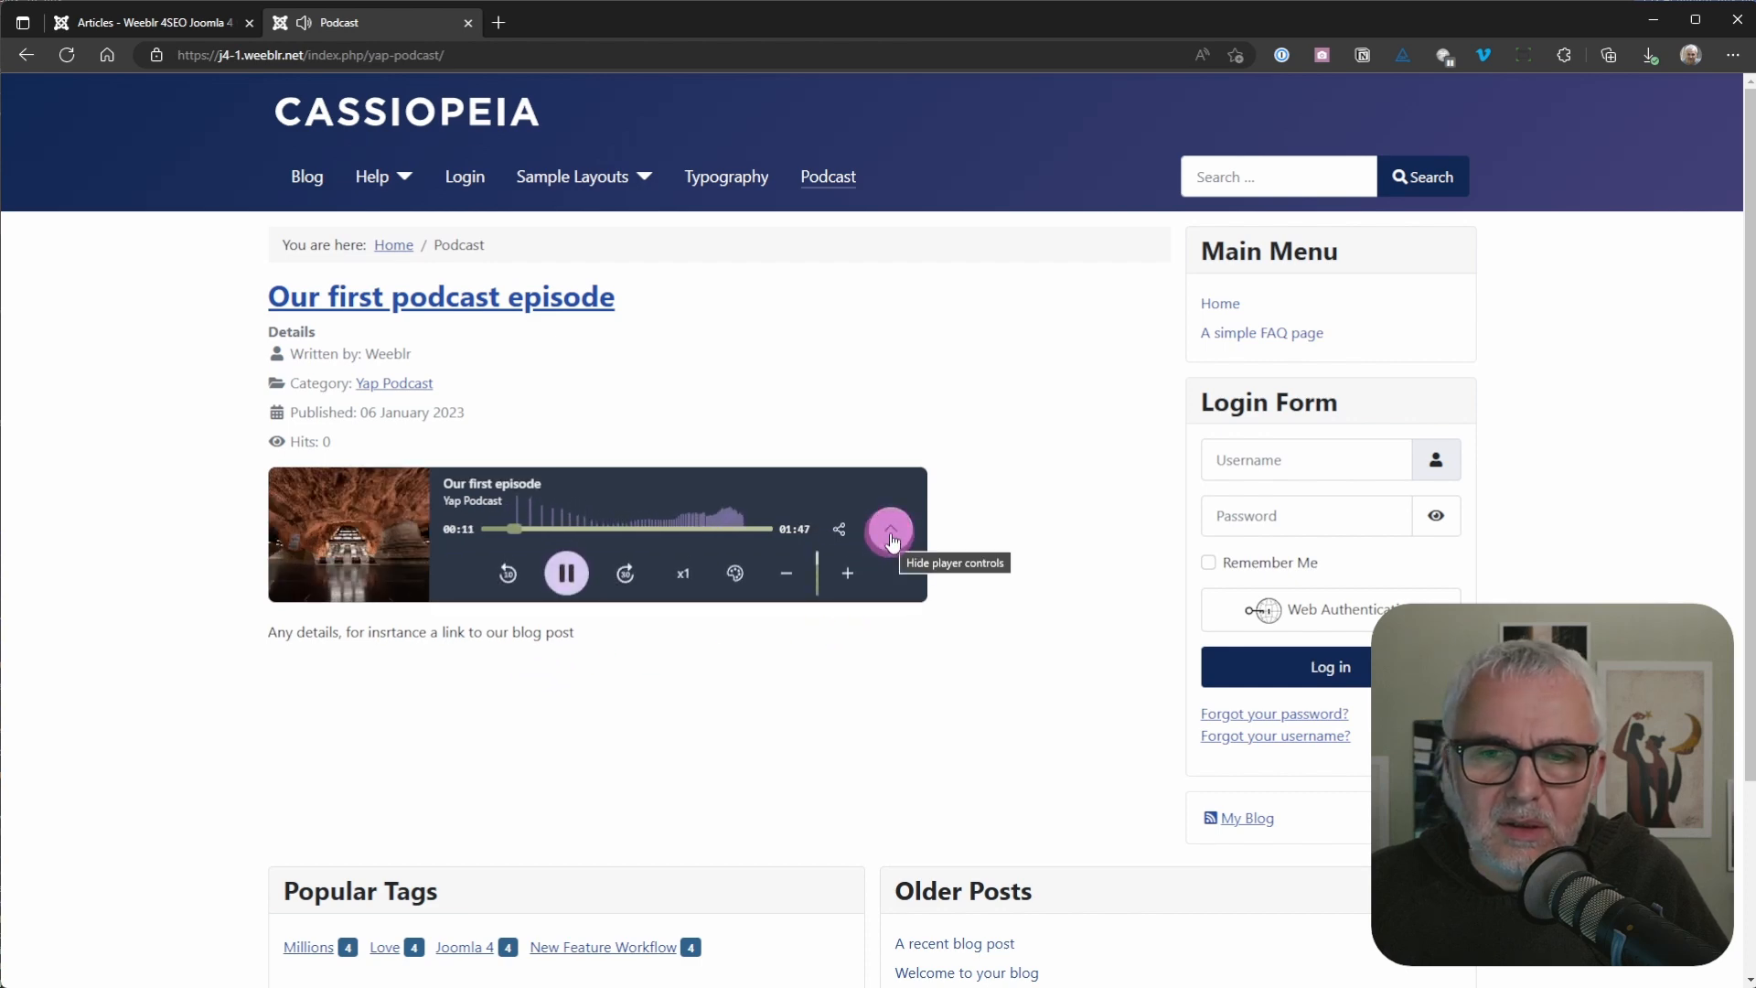
pyautogui.click(892, 541)
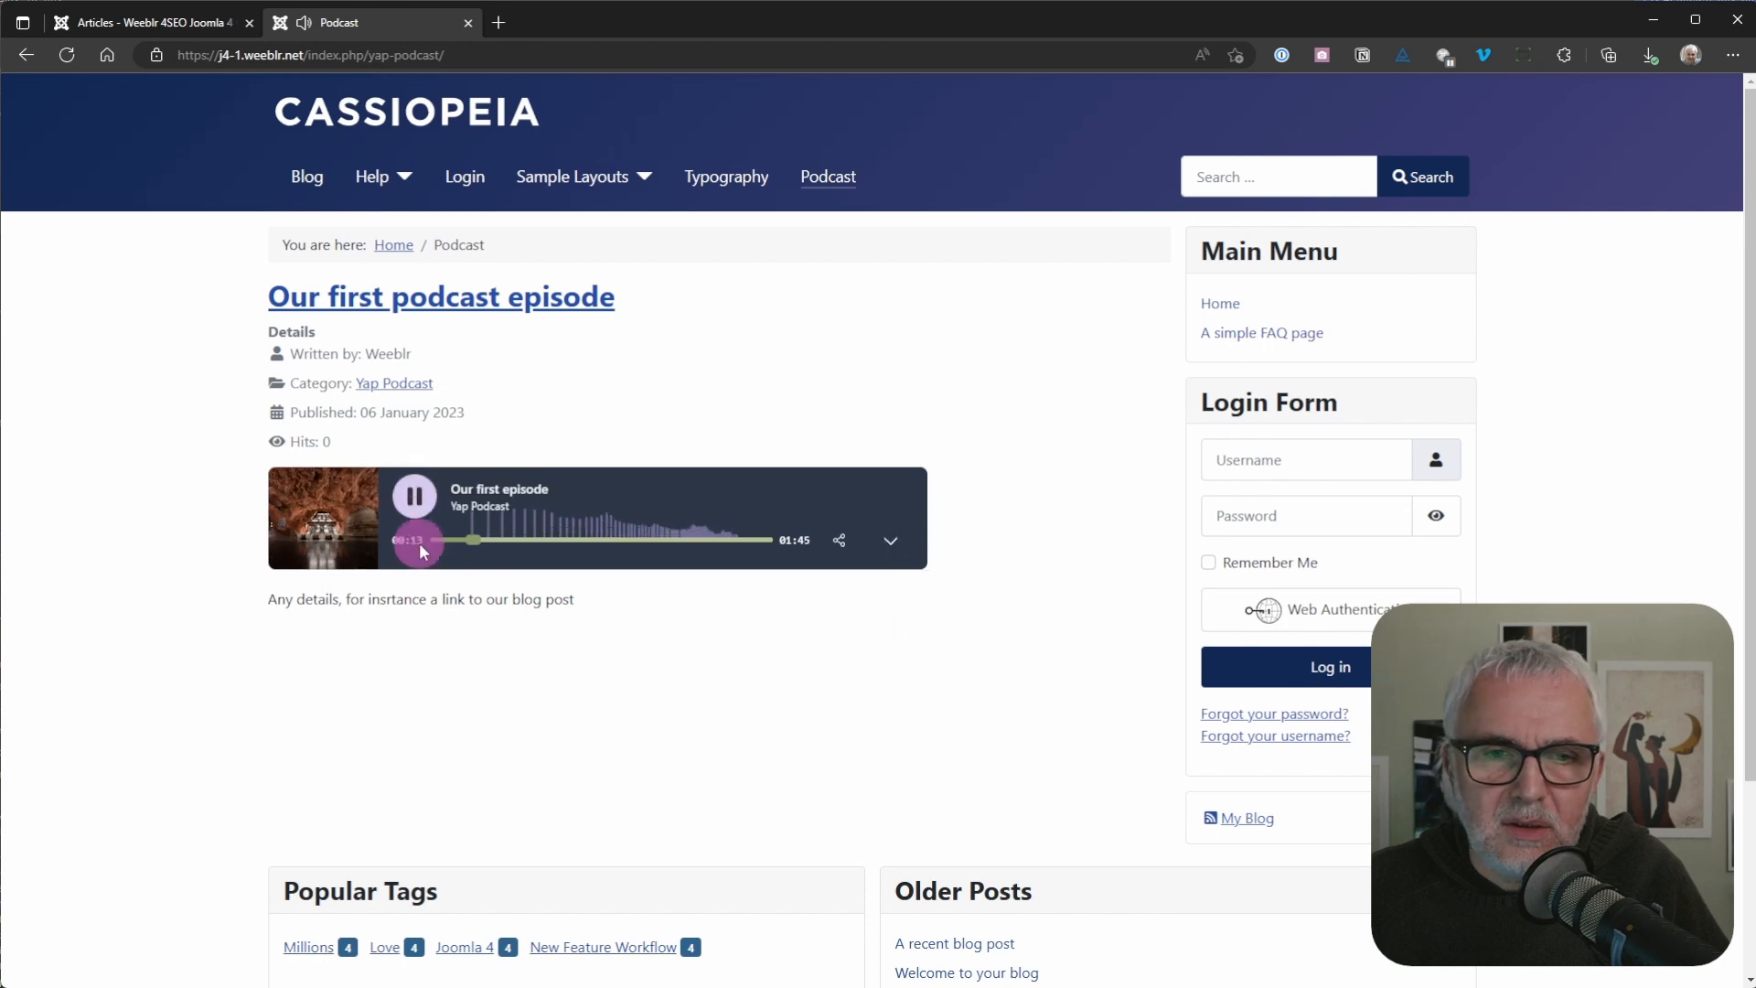
pyautogui.click(414, 495)
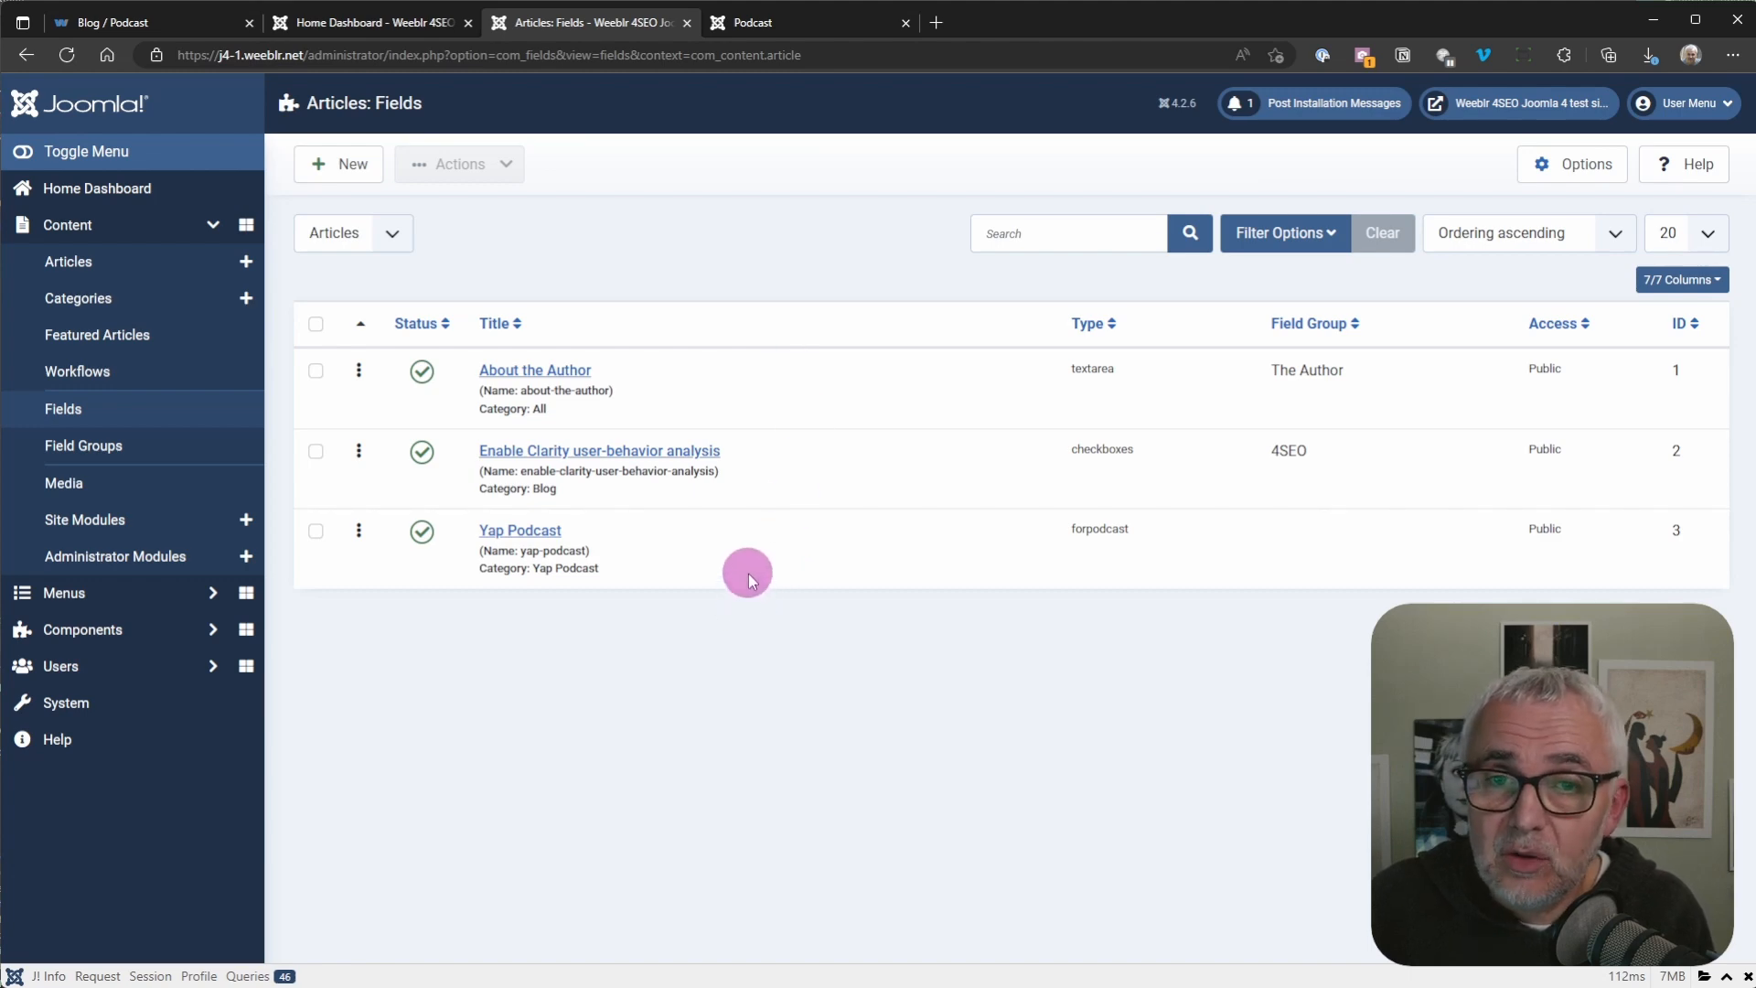
# Step: Open the Yap Podcast custom field and highlight its feed URL in the show-specific information
pyautogui.click(530, 535)
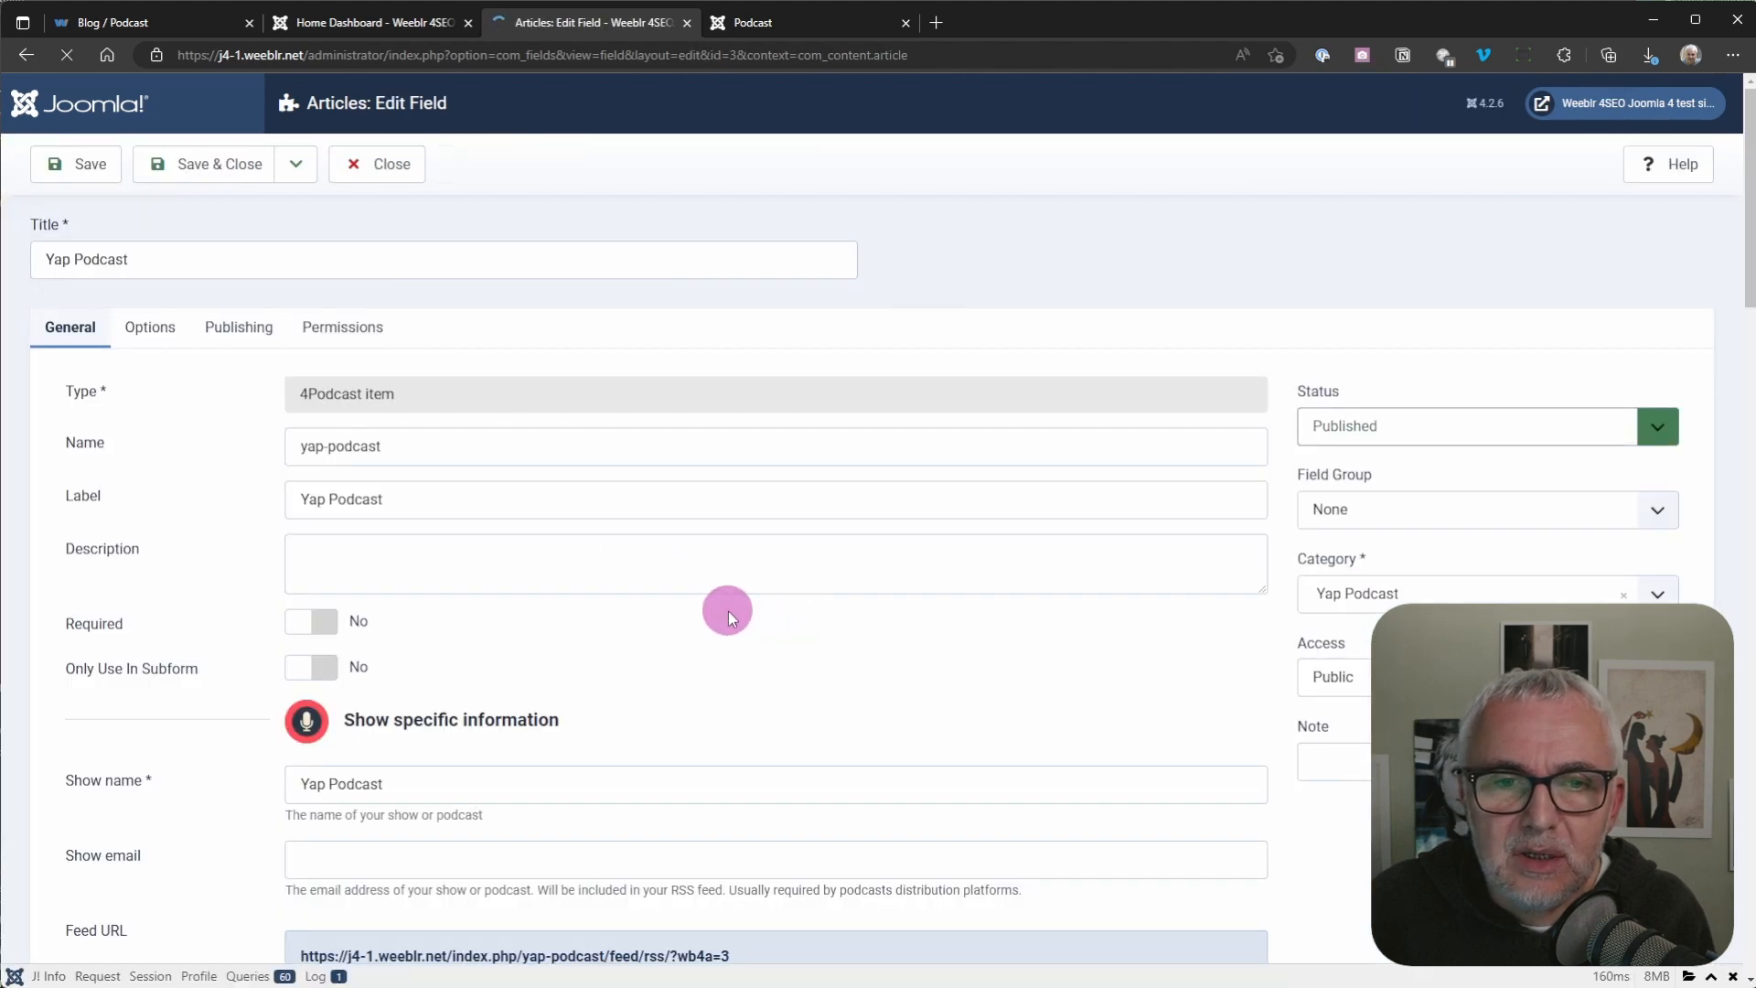
pyautogui.scroll(-2, 716, 650)
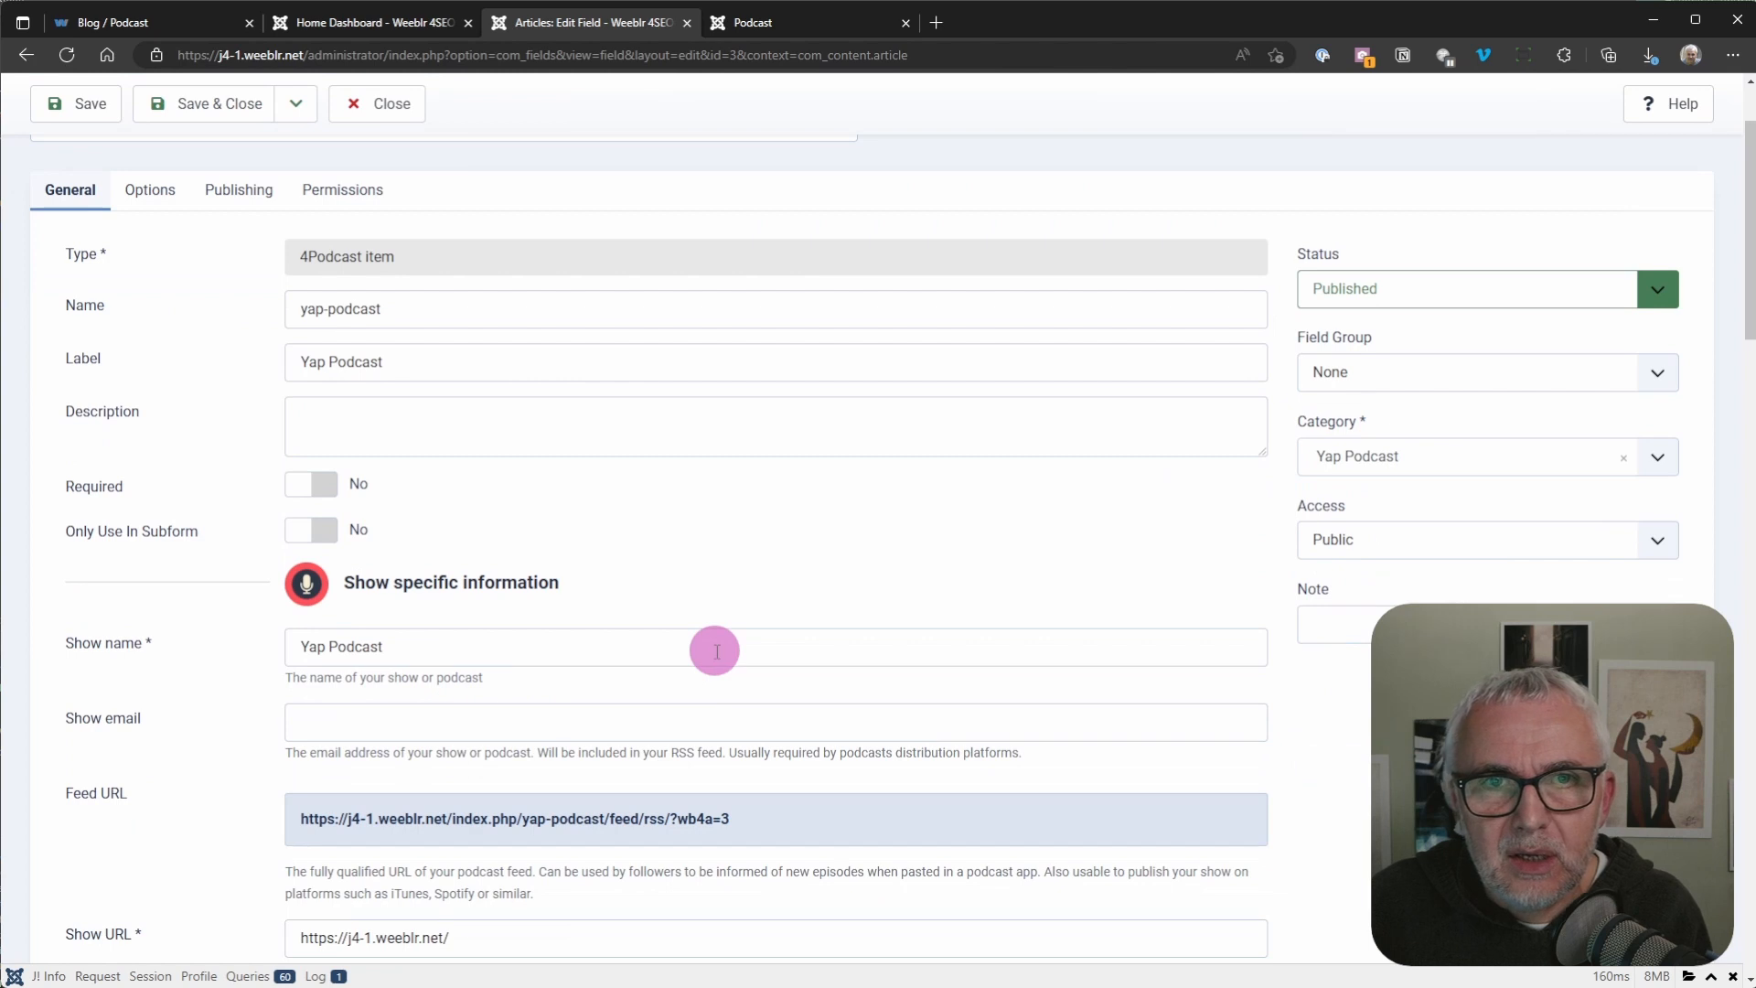
pyautogui.scroll(-2, 719, 631)
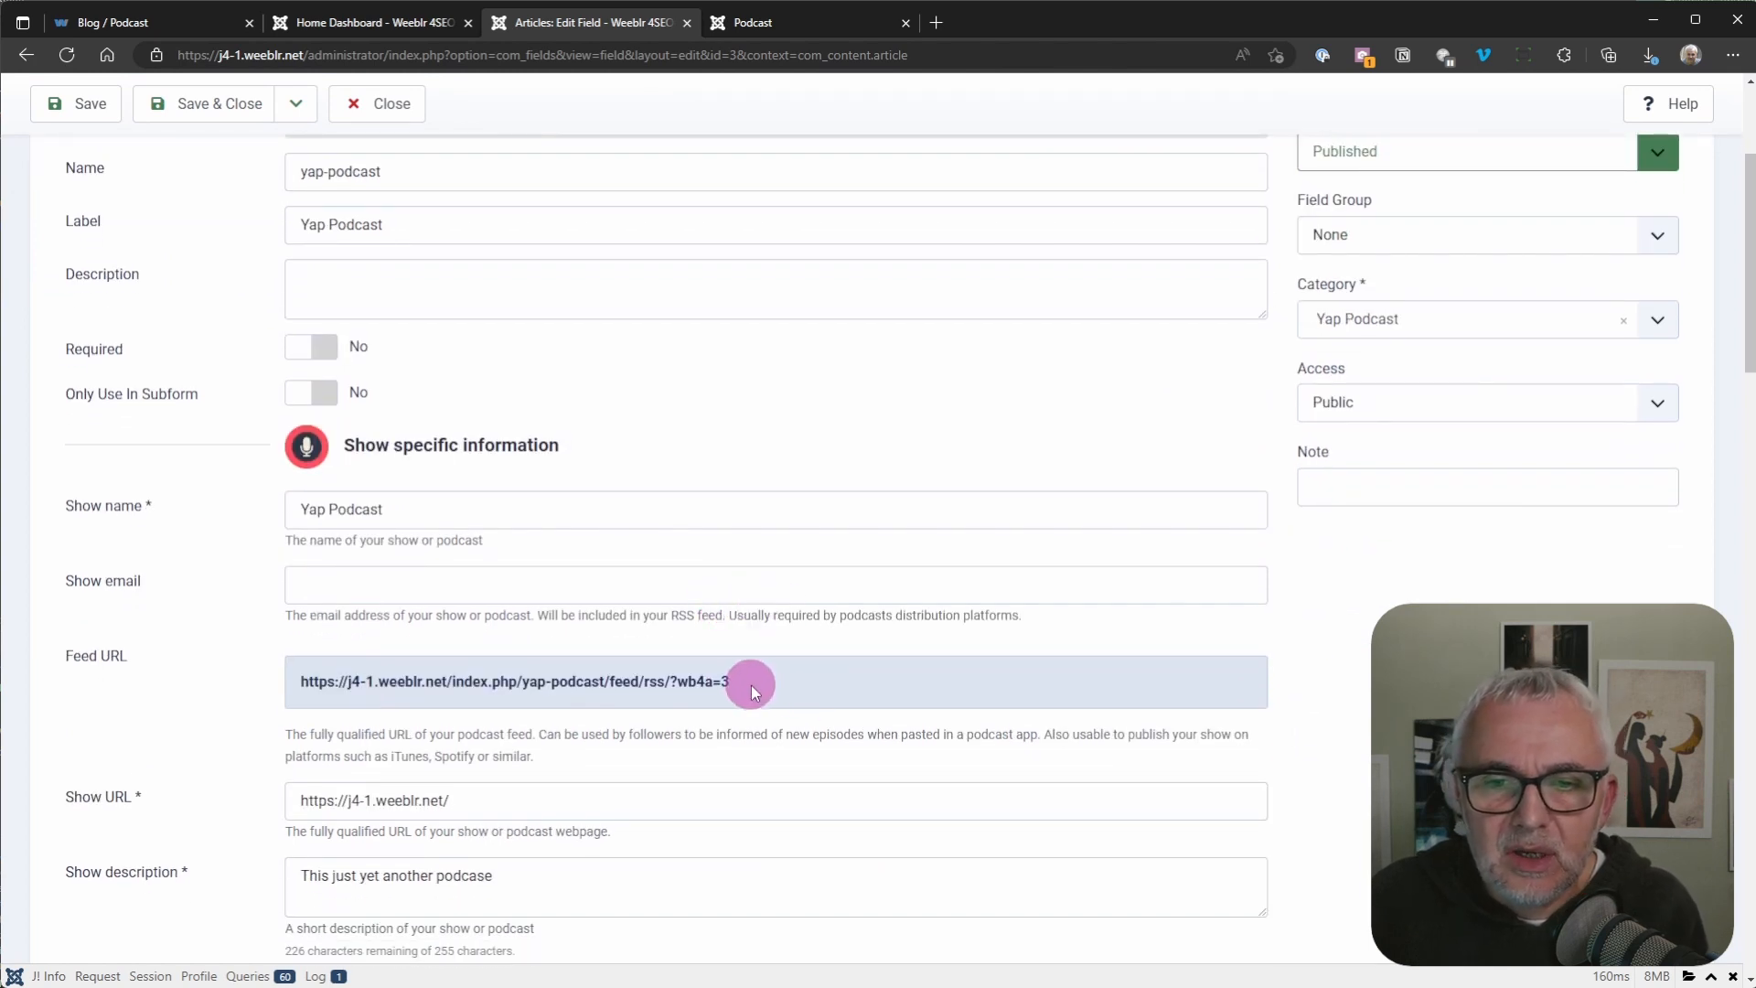
pyautogui.moveTo(746, 682); pyautogui.dragTo(306, 681)
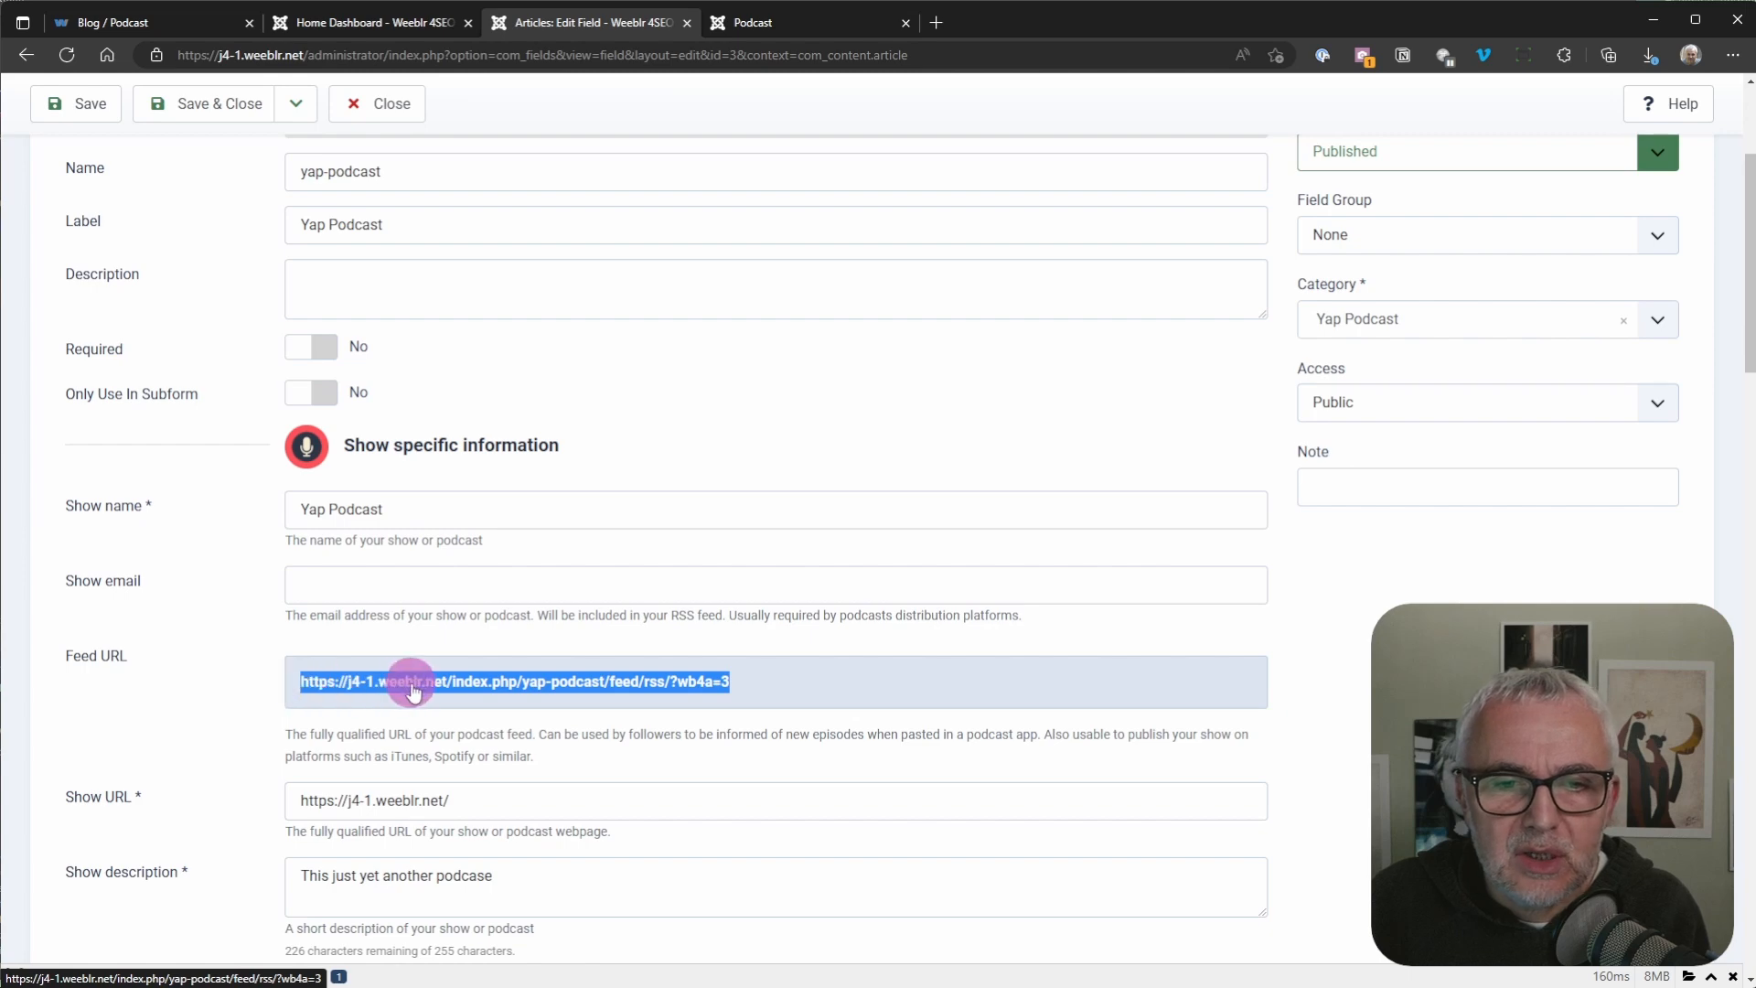
# Step: View the podcast's RSS feed in its own browser tab, examine the episode's MP3 enclosure URL, and return to the Yap Podcast field
pyautogui.click(789, 21)
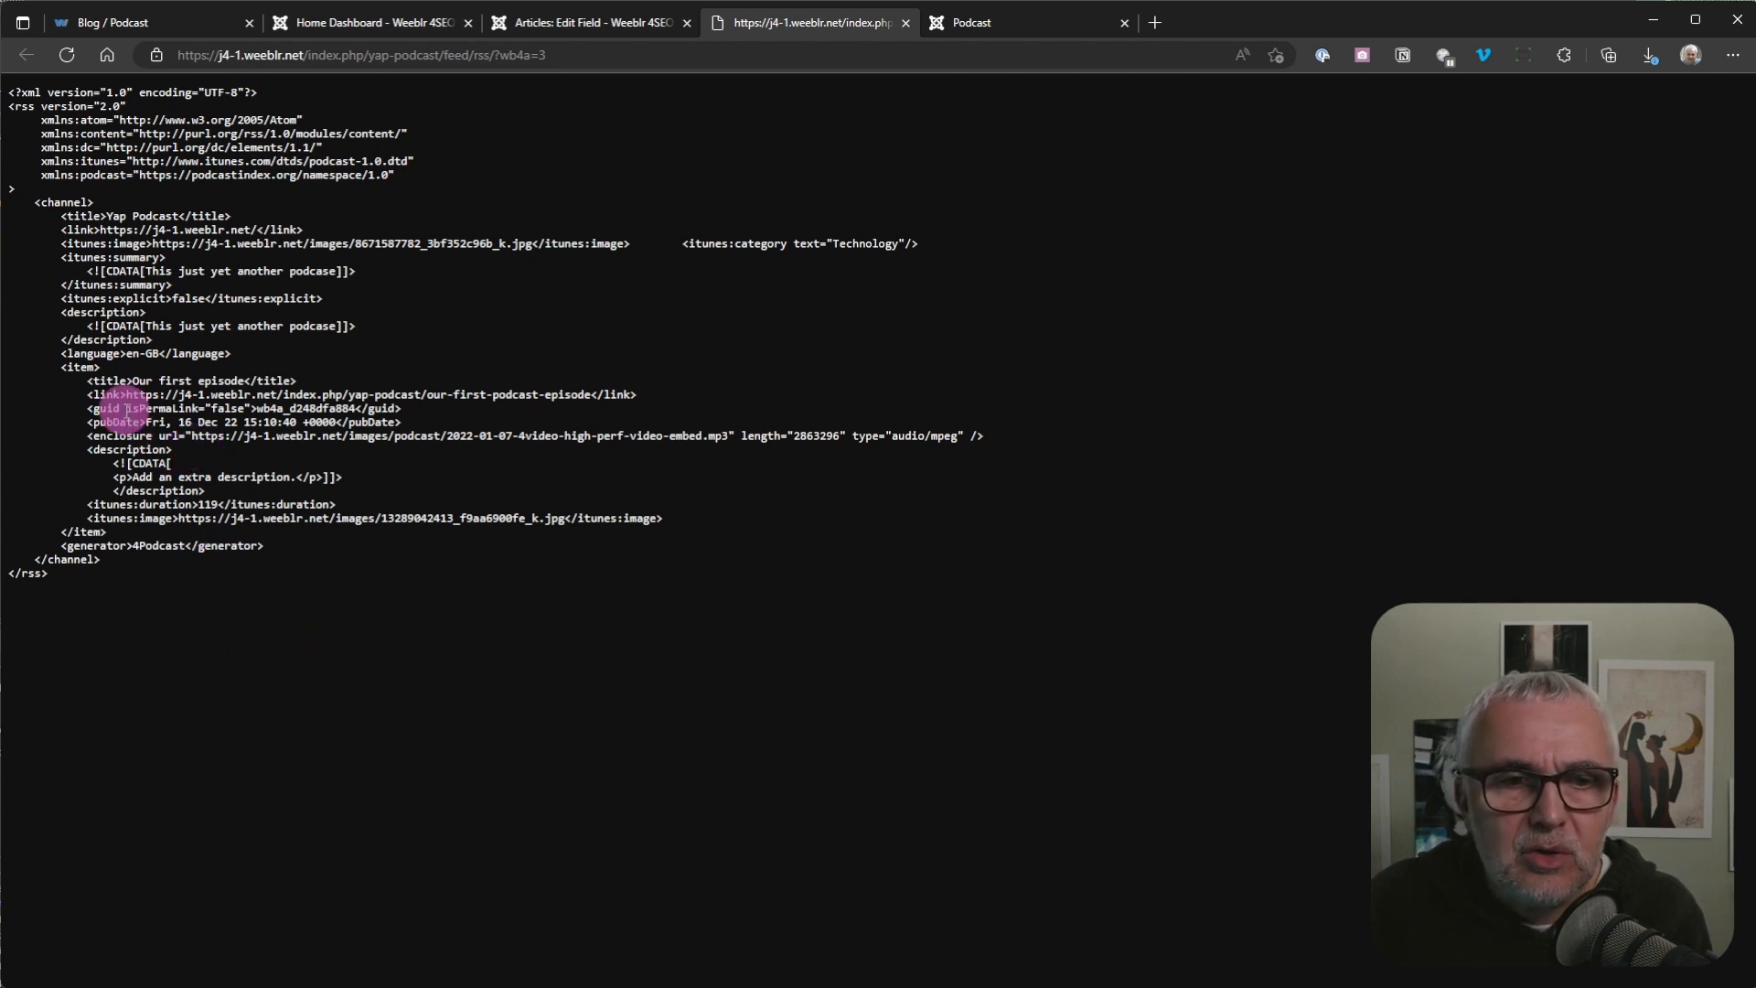
pyautogui.moveTo(193, 436); pyautogui.dragTo(659, 438)
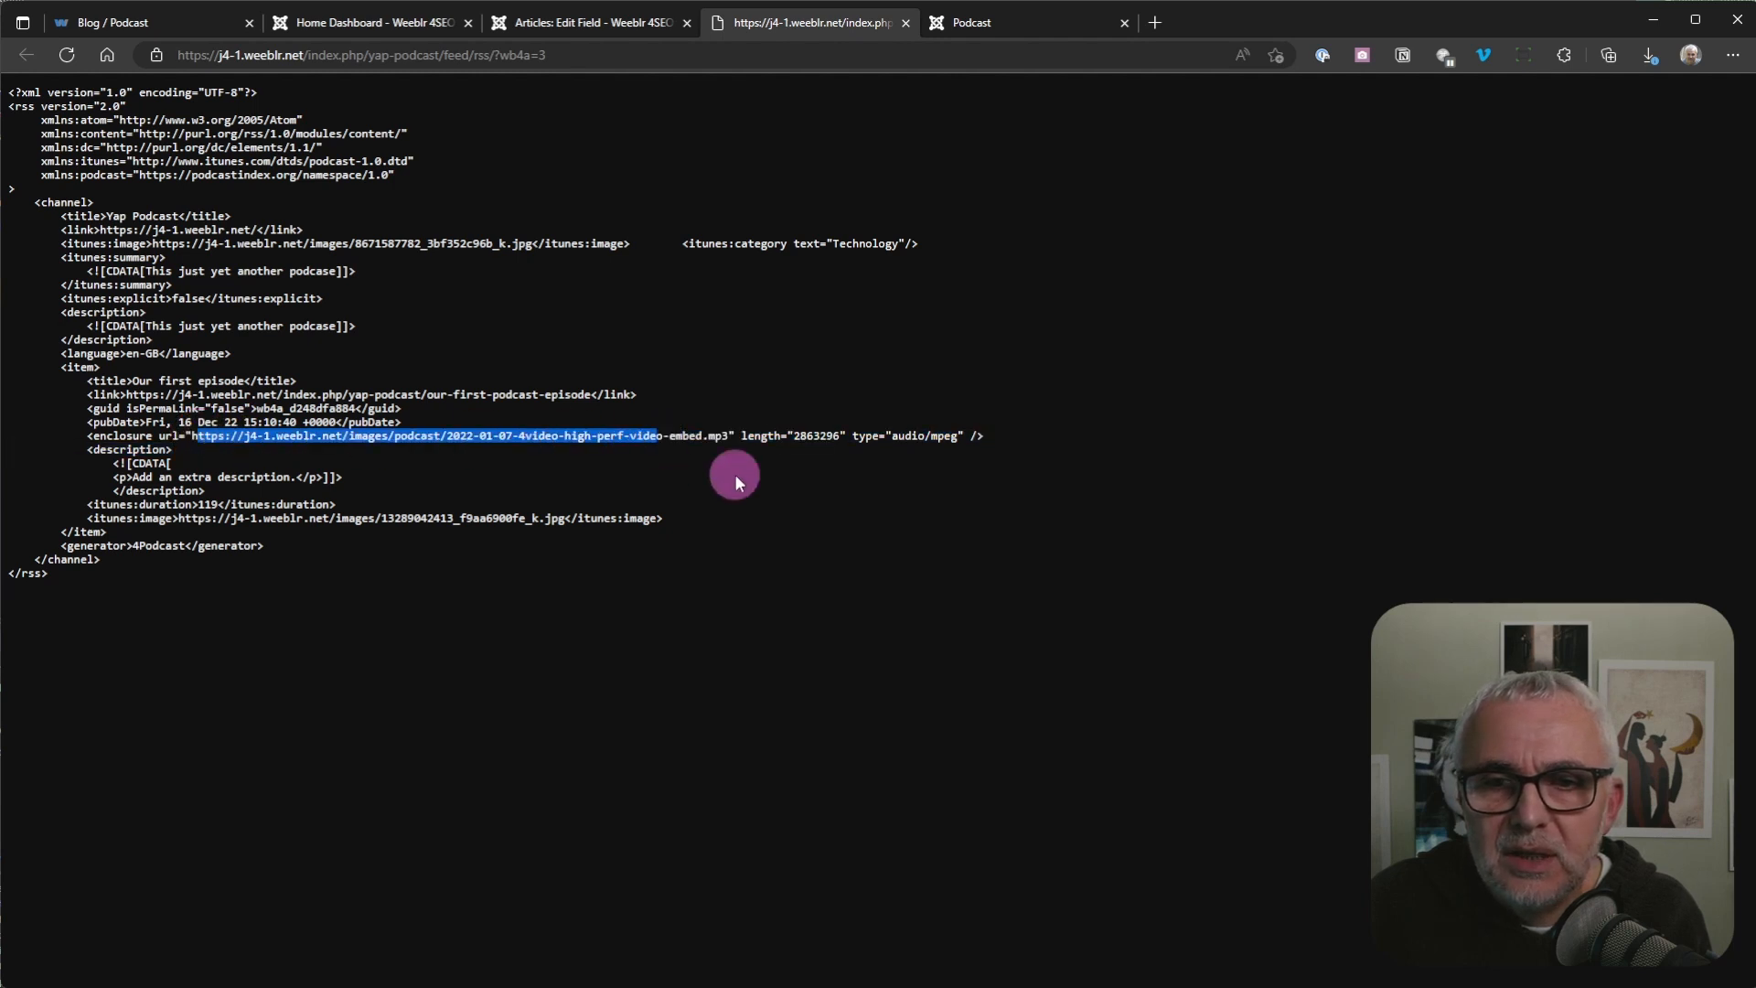
pyautogui.click(777, 556)
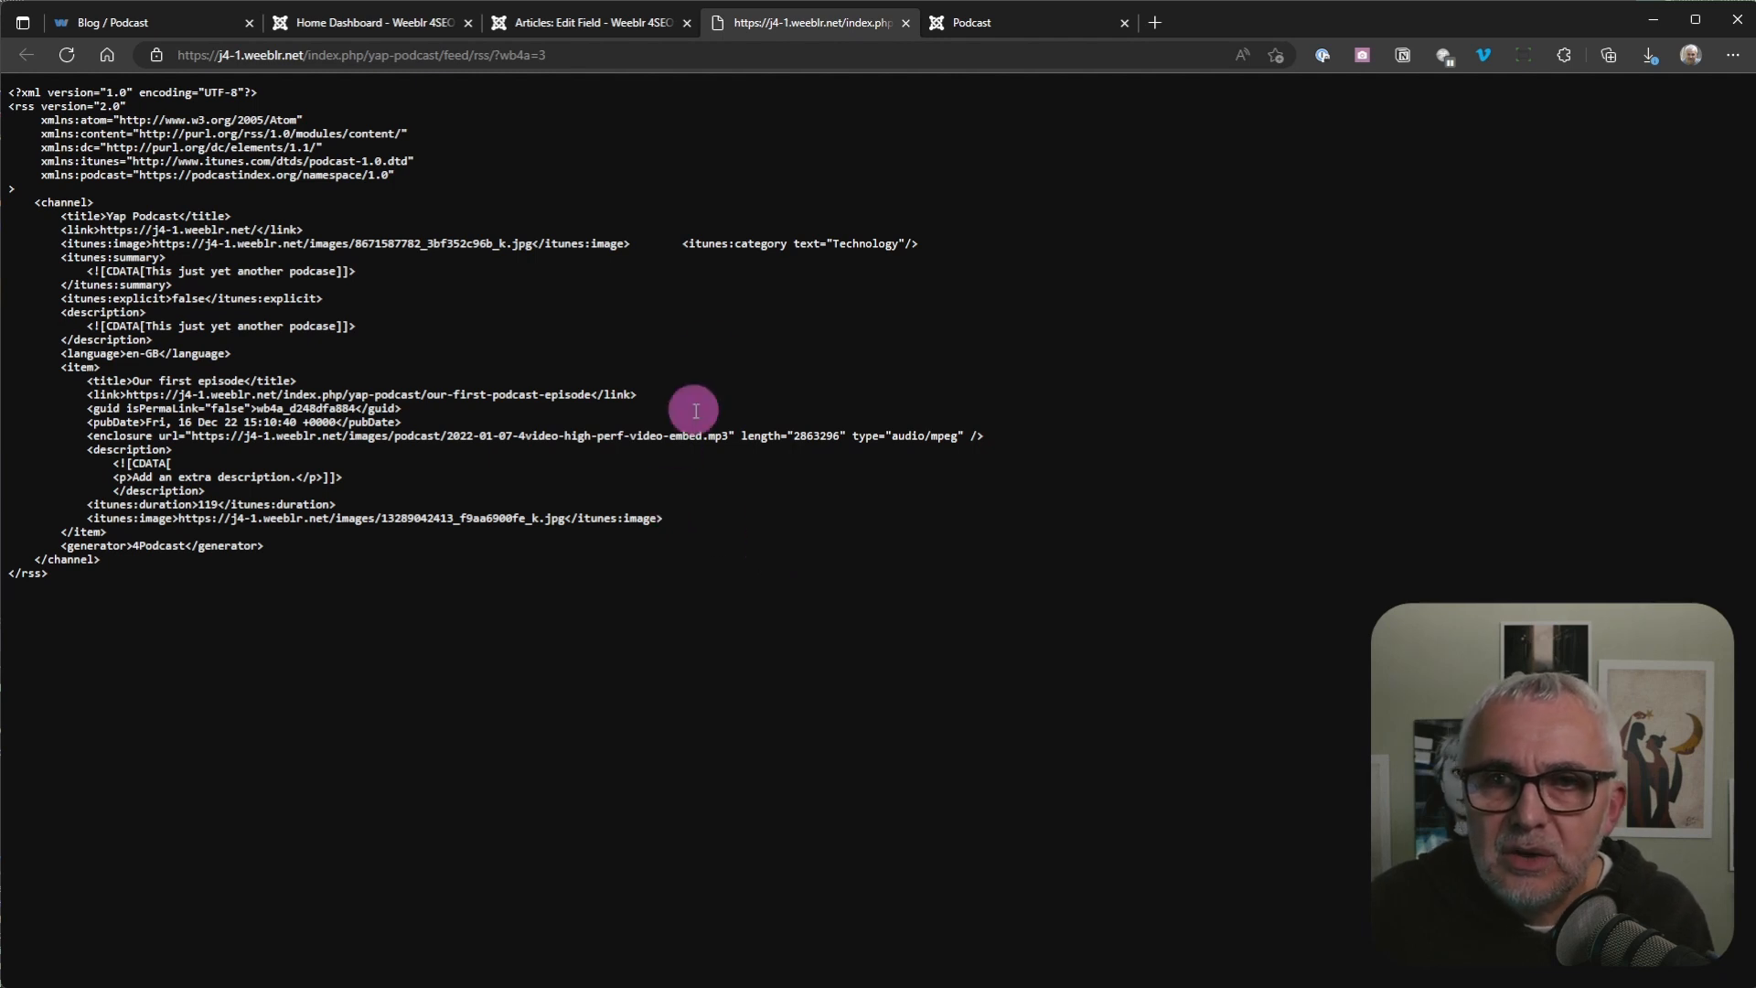
pyautogui.click(568, 30)
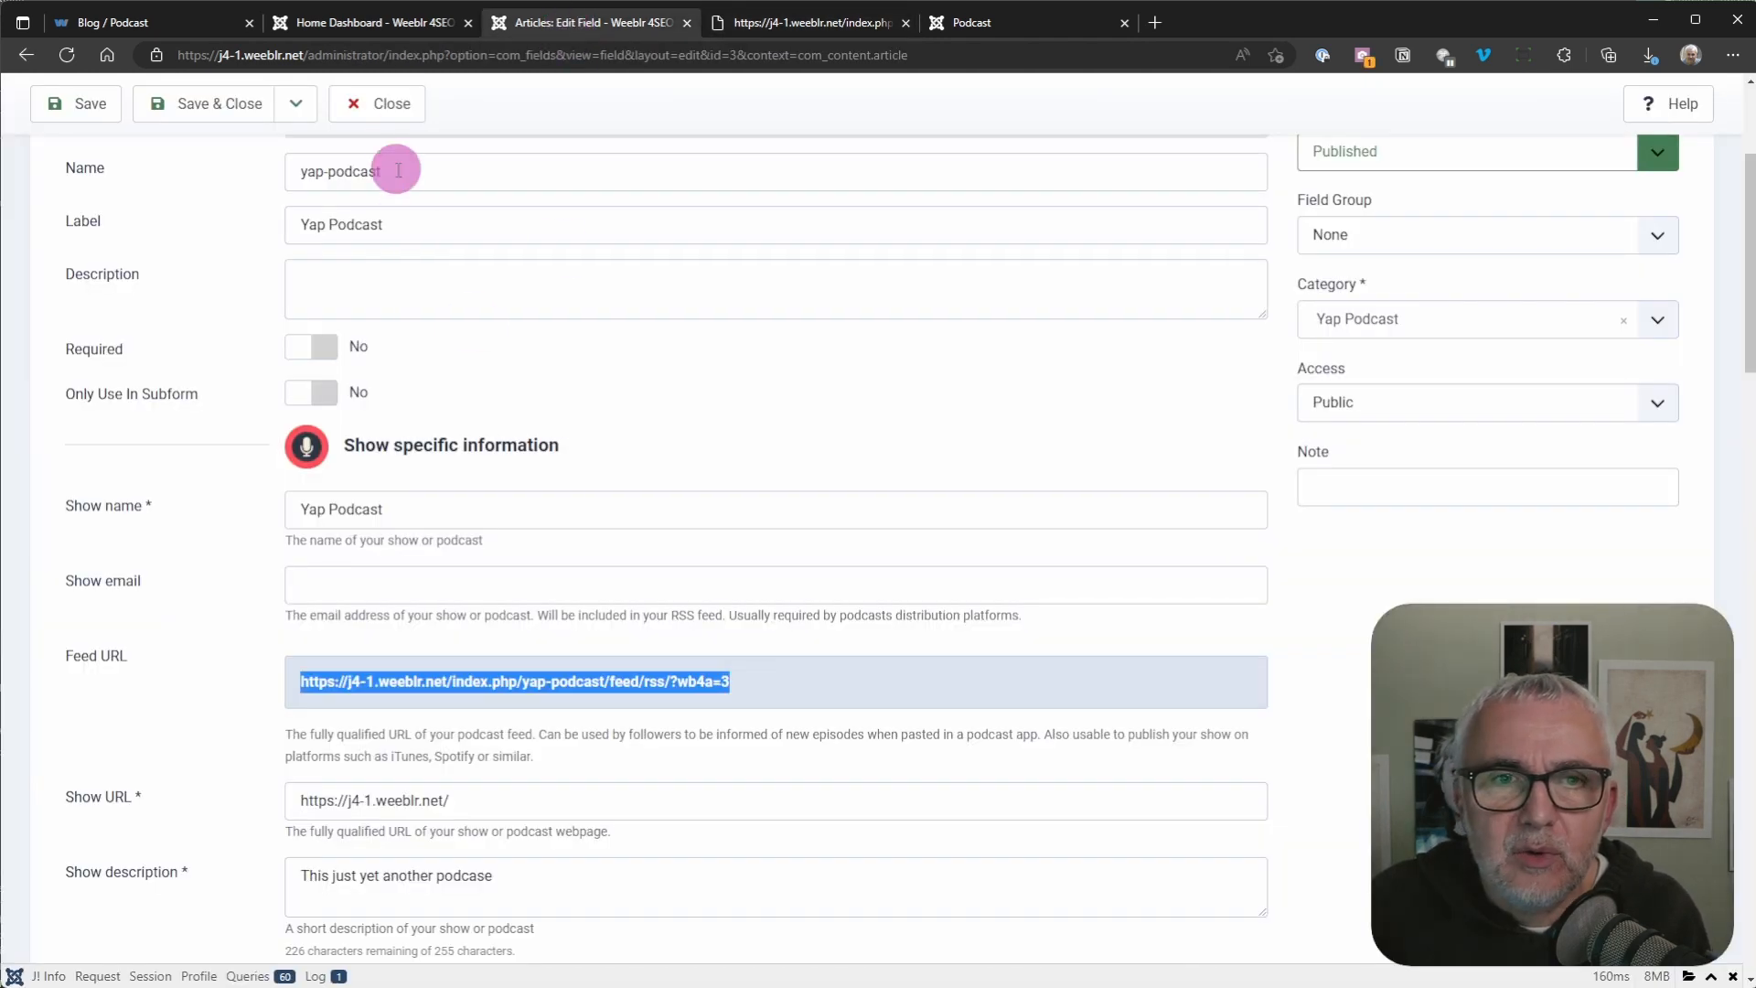